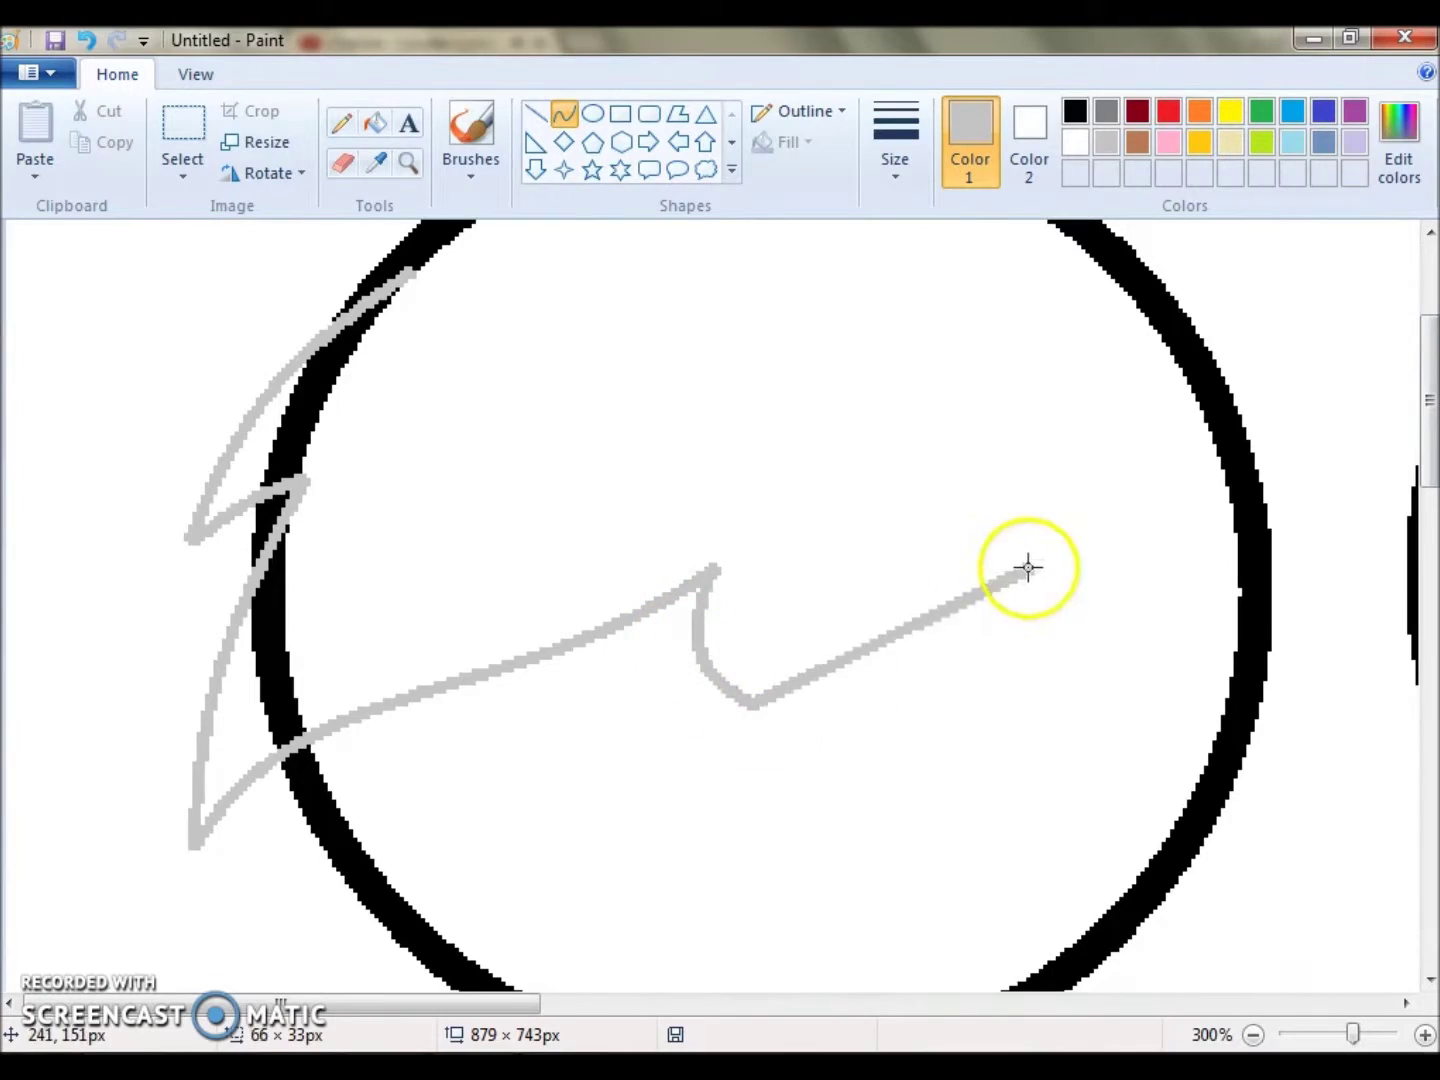
Switch to the browser and open the IRL Photos story from the other group member's Quotev profile as reference.
{"action": "left_click_drag", "start_coordinate": [1430, 398], "coordinate": [1430, 766]}
{"action": "left_click_drag", "start_coordinate": [455, 1003], "coordinate": [700, 972]}
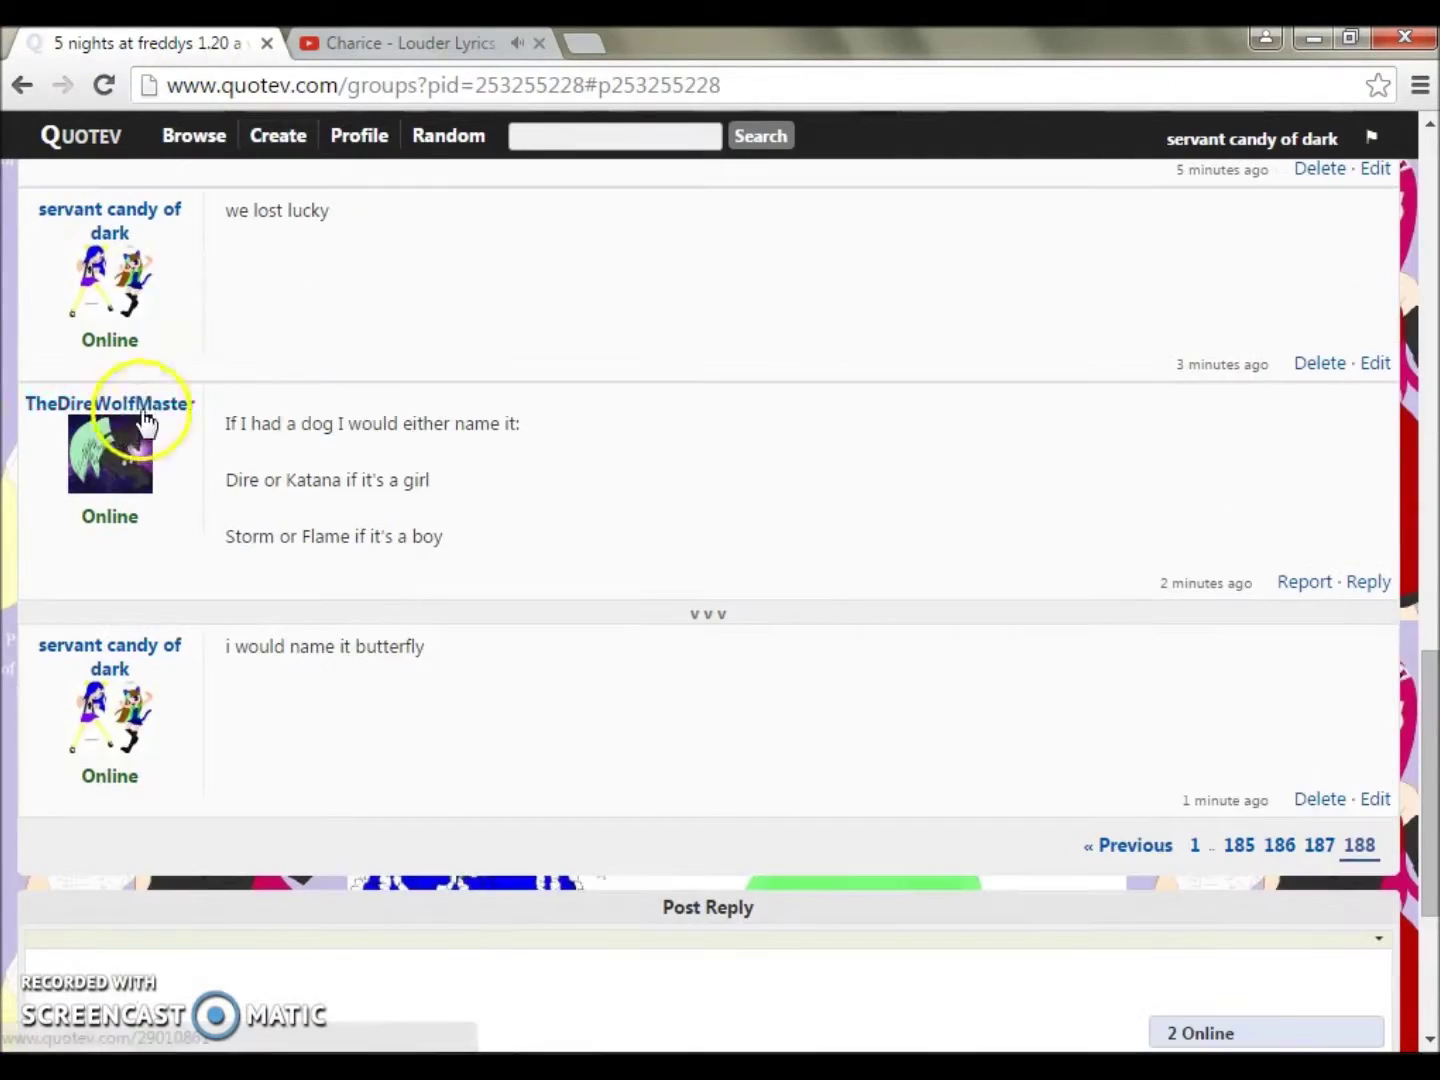
{"action": "left_click", "coordinate": [138, 405]}
{"action": "scroll", "coordinate": [170, 400], "scroll_direction": "down", "scroll_amount": 10}
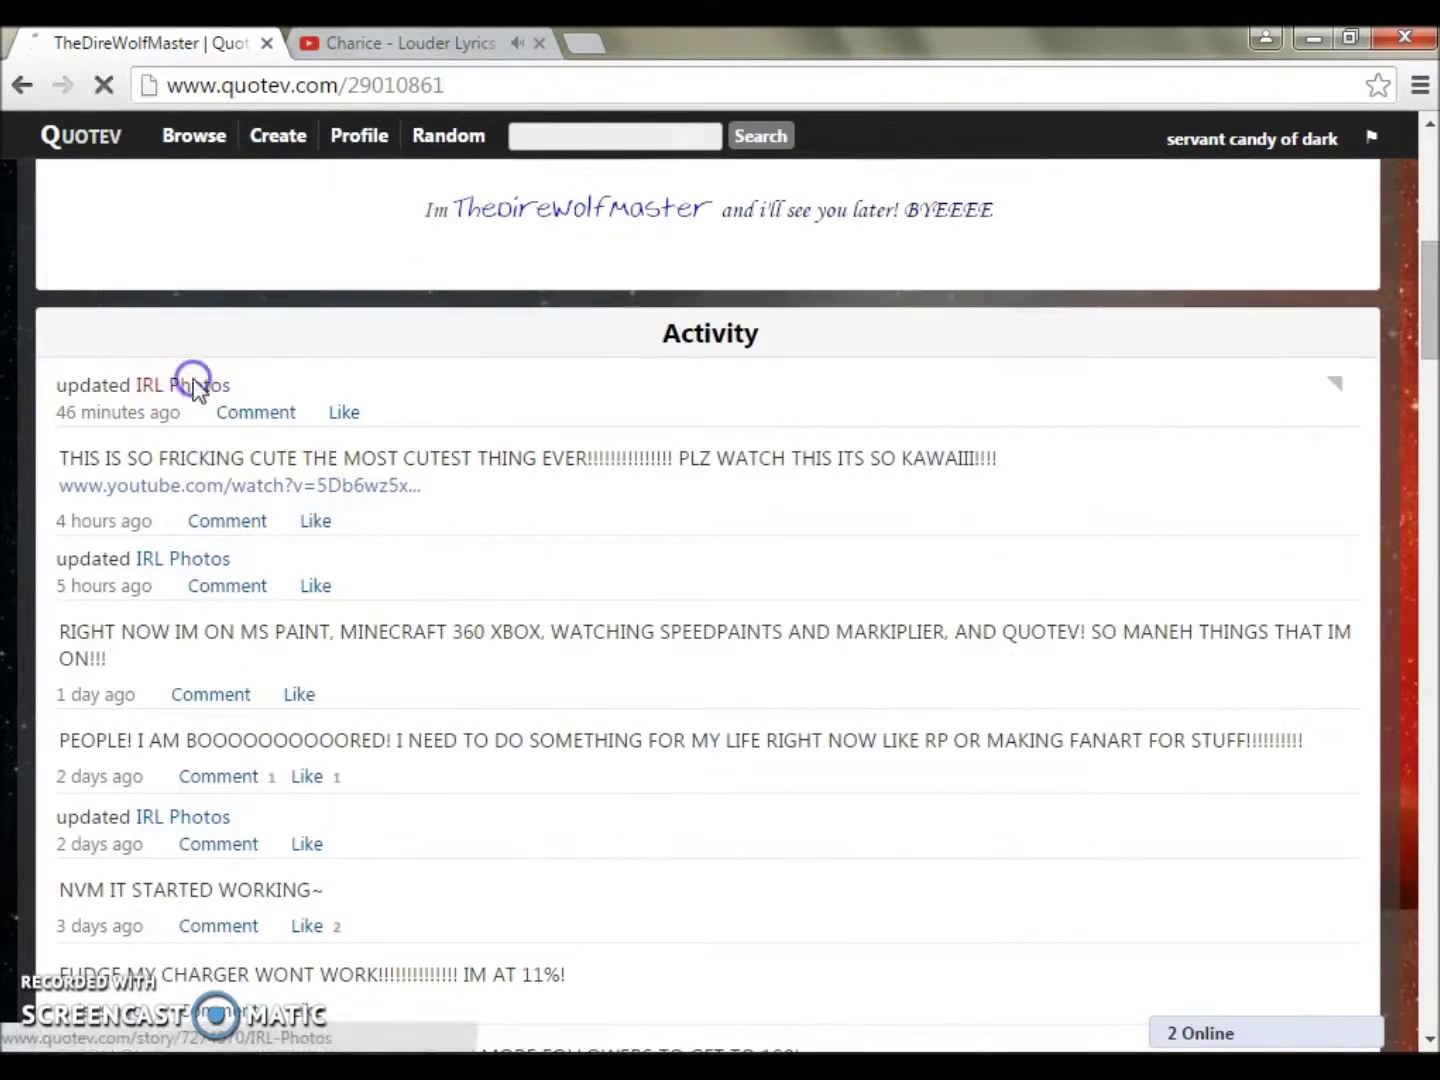
{"action": "left_click", "coordinate": [194, 384]}
{"action": "left_click", "coordinate": [119, 652]}
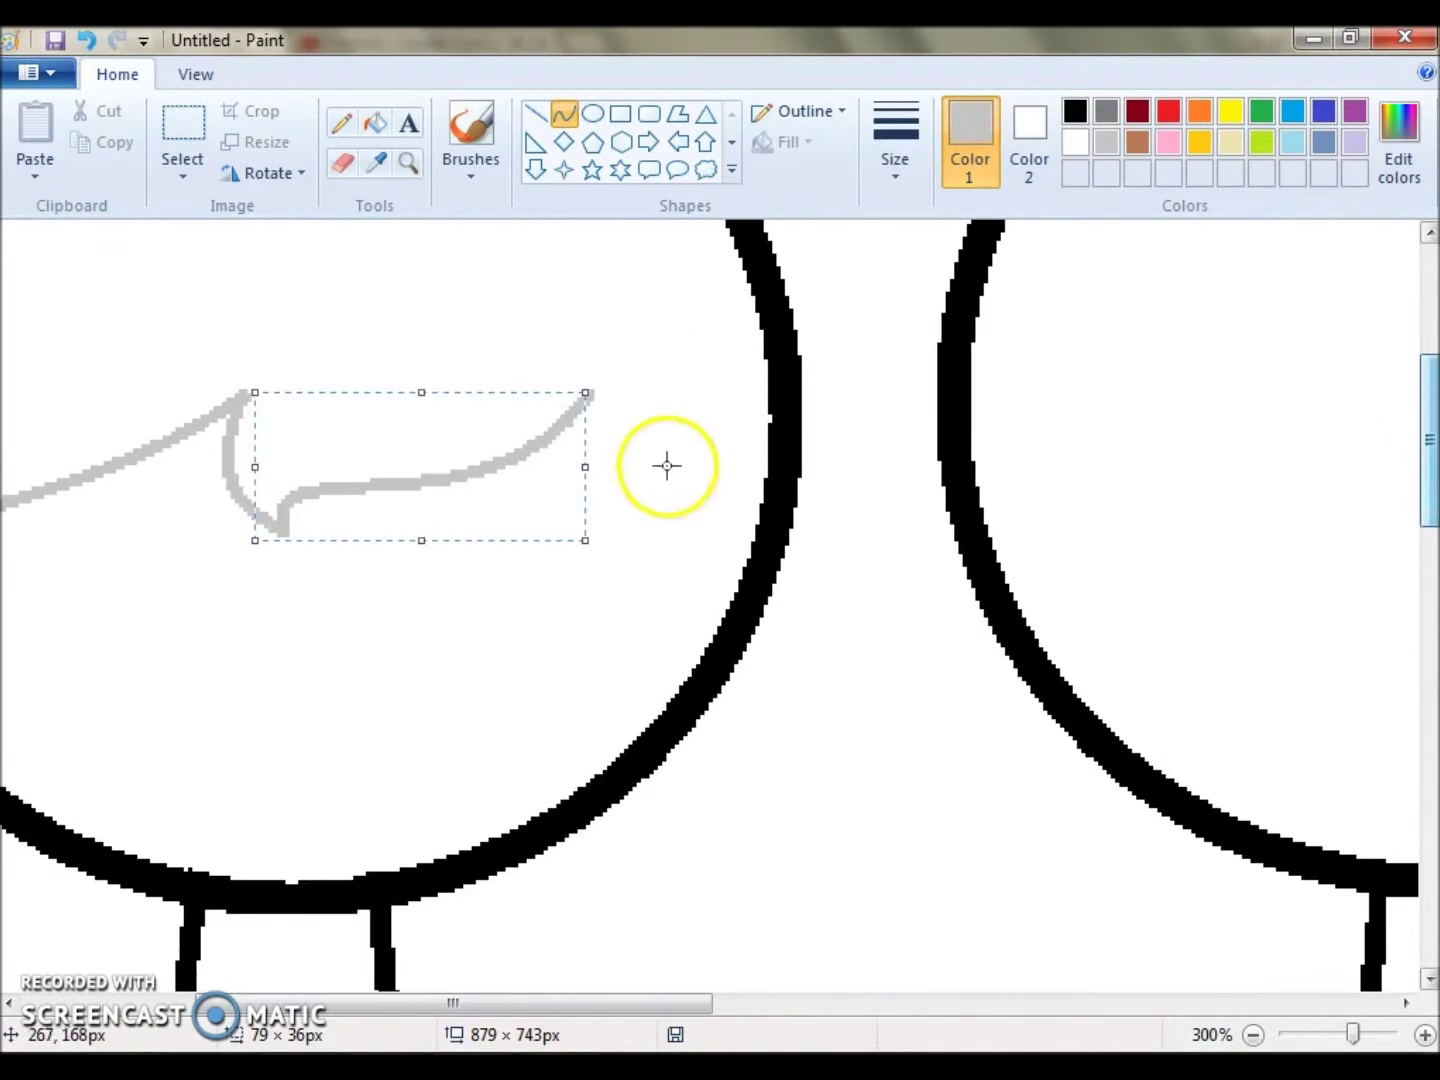
Draw light-grey curved hair strands from the fringe's outer tip down past the first figure's head, plus an outer hair edge beside them.
{"action": "left_click_drag", "start_coordinate": [588, 392], "coordinate": [564, 725]}
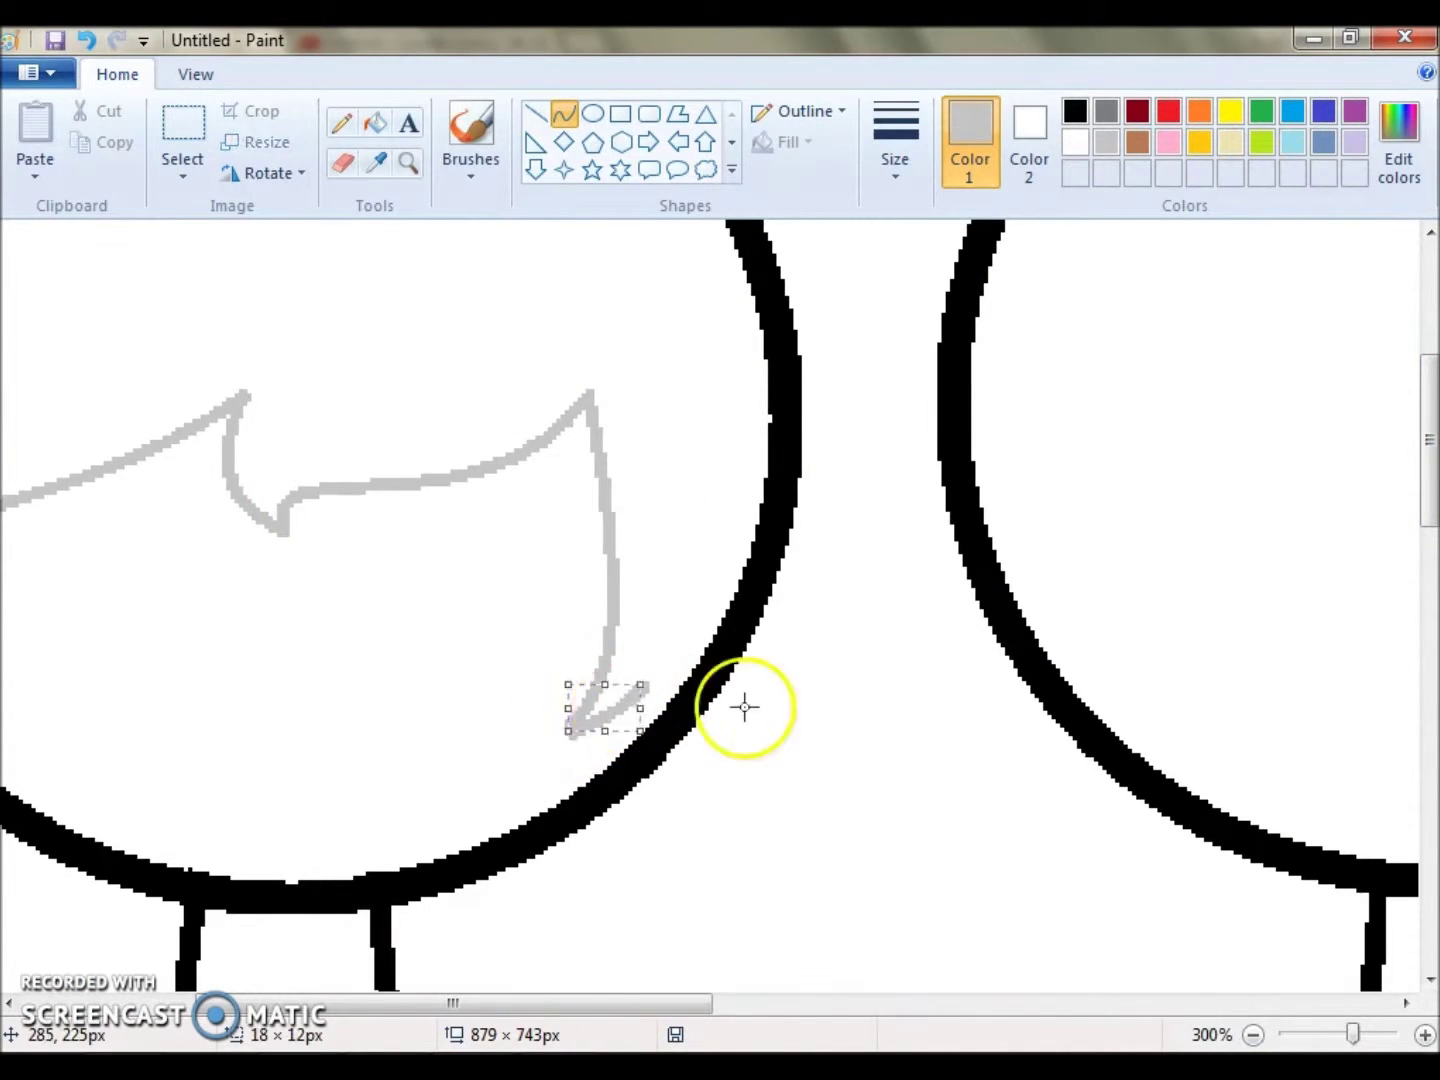
{"action": "scroll", "coordinate": [1414, 474], "scroll_direction": "down", "scroll_amount": 3}
{"action": "left_click_drag", "start_coordinate": [645, 458], "coordinate": [627, 710]}
{"action": "left_click_drag", "start_coordinate": [605, 590], "coordinate": [590, 578]}
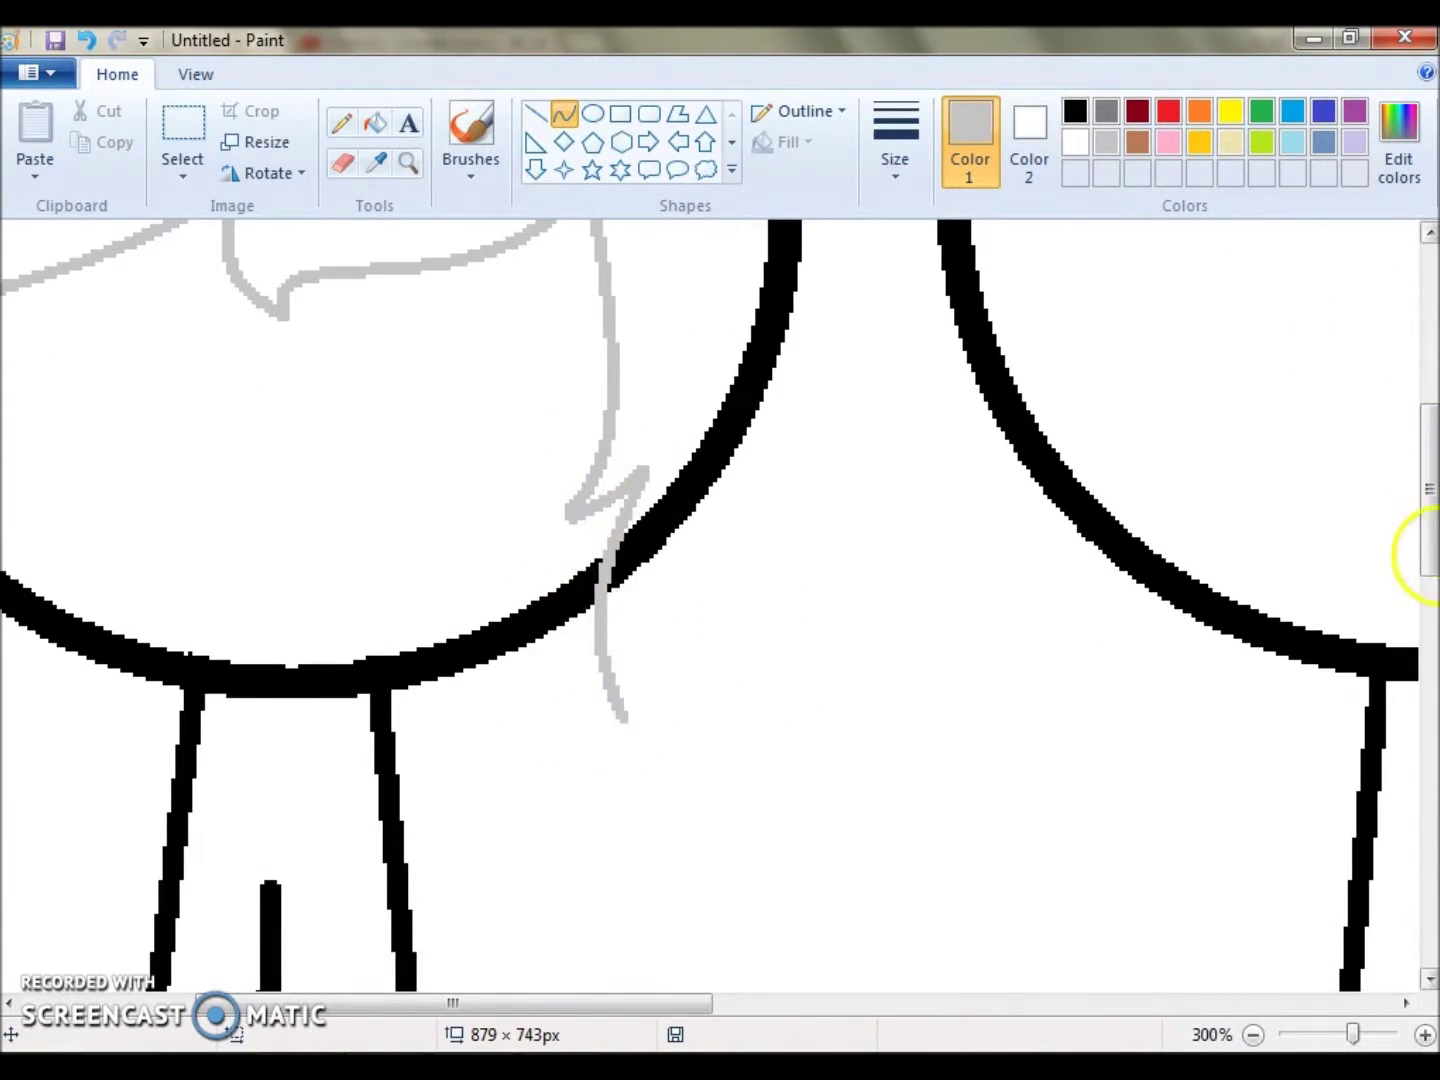
{"action": "scroll", "coordinate": [1414, 611], "scroll_direction": "down", "scroll_amount": 1}
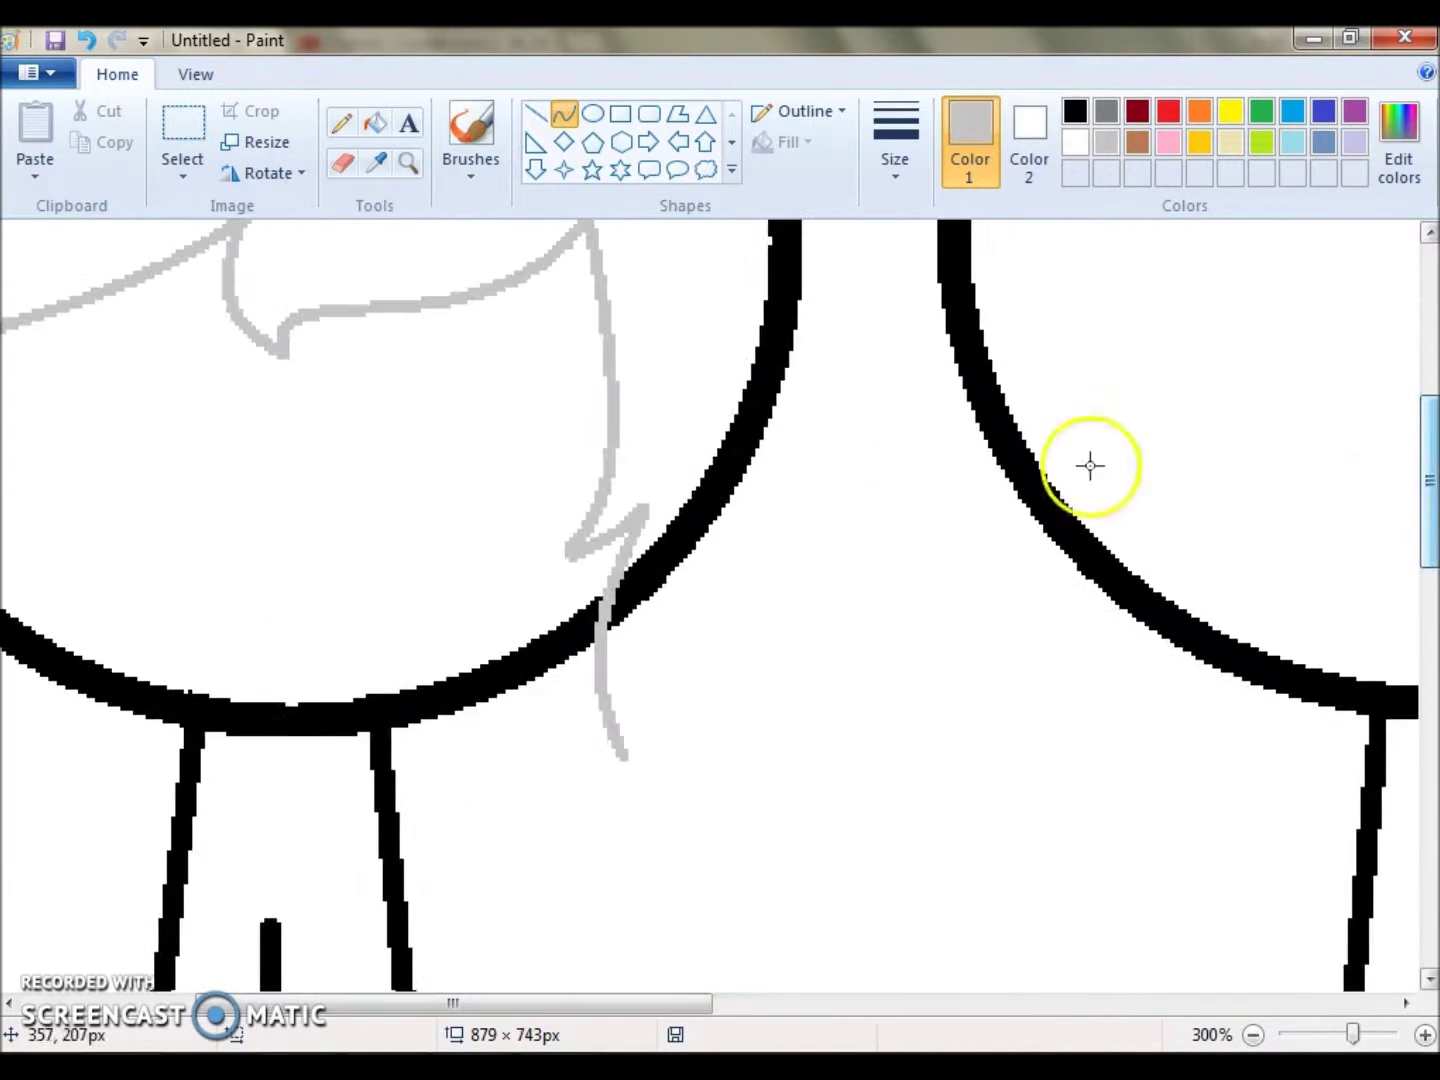
{"action": "left_click_drag", "start_coordinate": [748, 380], "coordinate": [787, 681]}
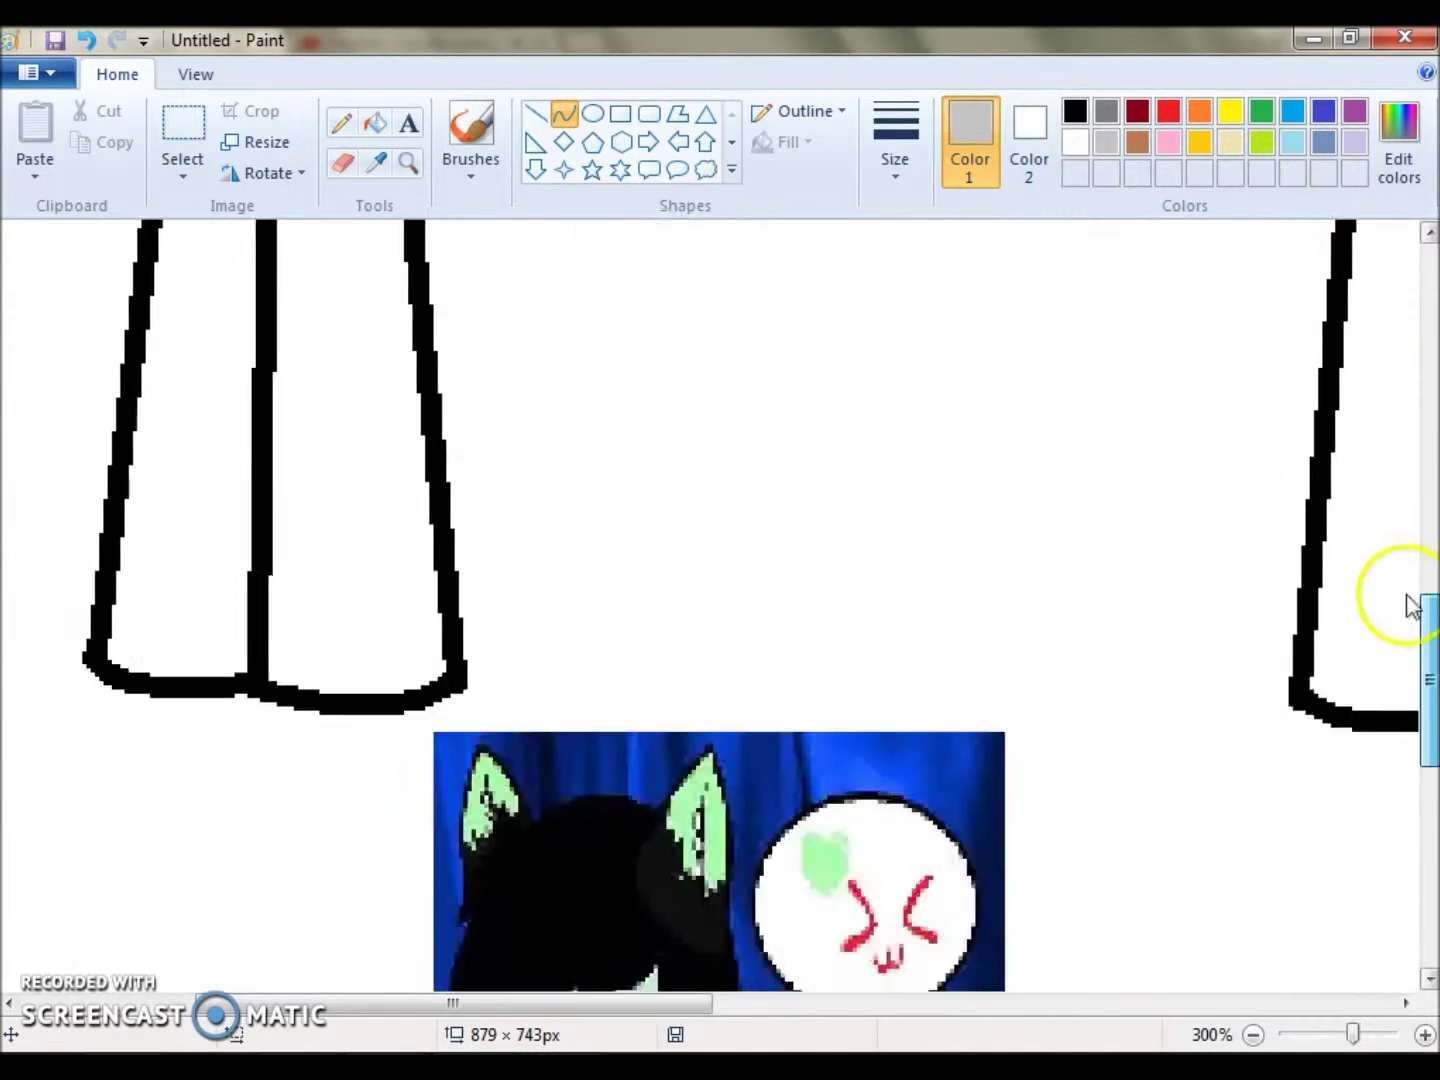
{"action": "scroll", "coordinate": [1380, 680], "scroll_direction": "down", "scroll_amount": 5}
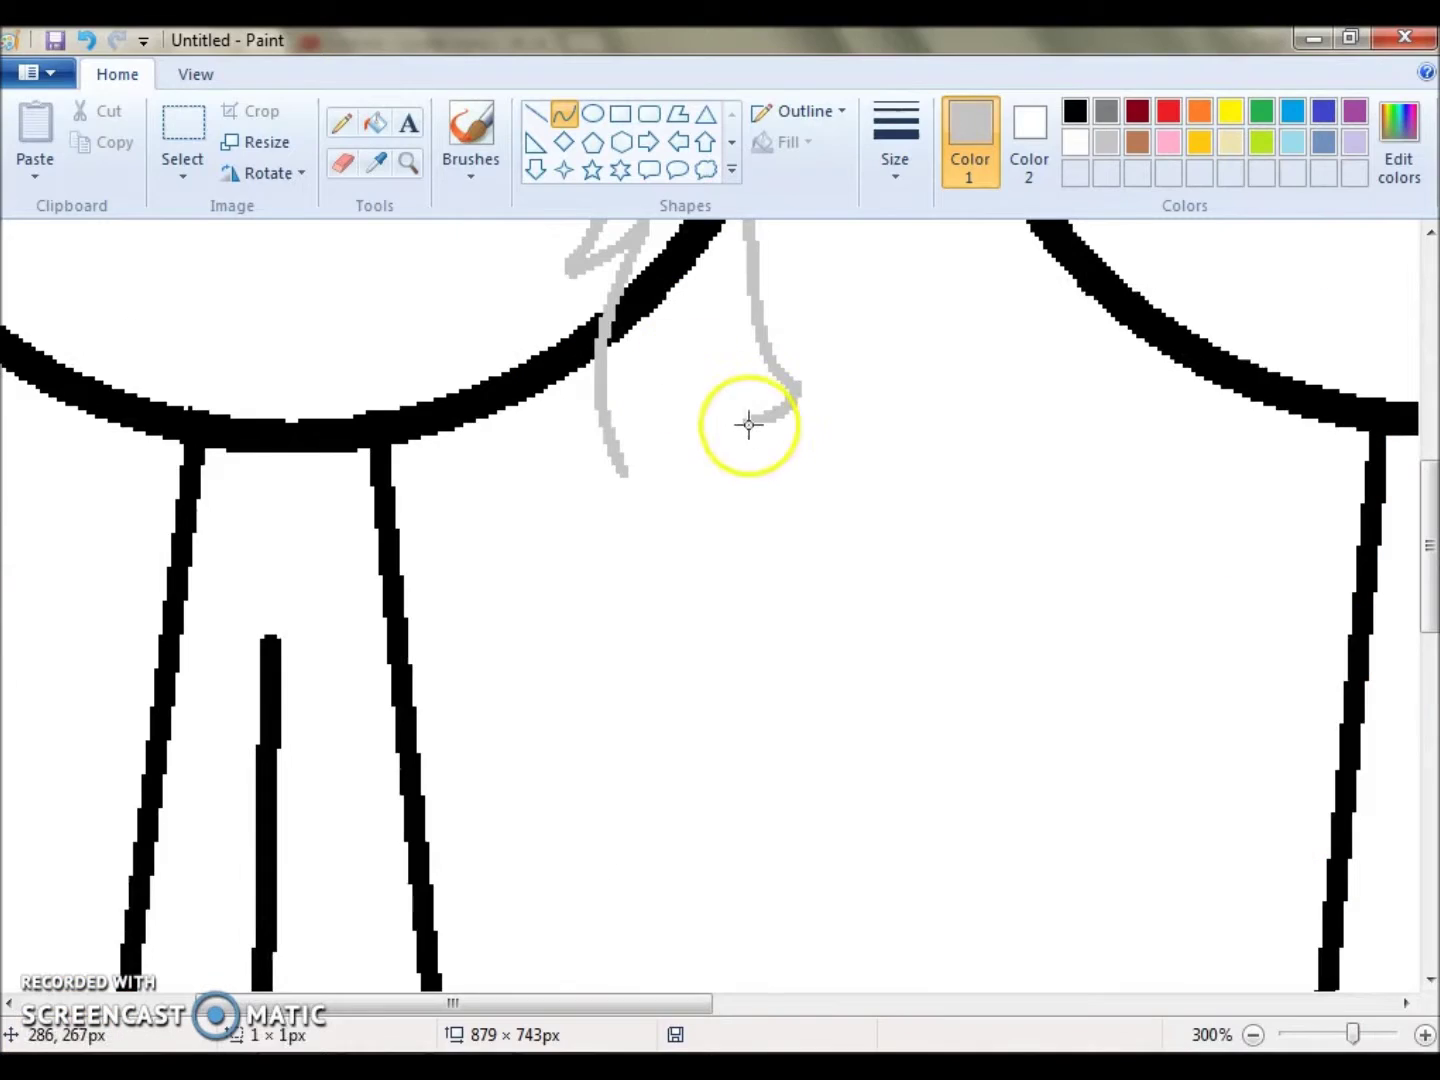
{"action": "left_click_drag", "start_coordinate": [746, 418], "coordinate": [835, 988]}
{"action": "mouse_move", "coordinate": [780, 700]}
{"action": "left_mouse_down"}
{"action": "mouse_move", "coordinate": [691, 797]}
{"action": "mouse_move", "coordinate": [820, 828]}
{"action": "left_mouse_up"}
{"action": "key", "text": "ctrl+z"}
{"action": "left_click_drag", "start_coordinate": [746, 428], "coordinate": [691, 990]}
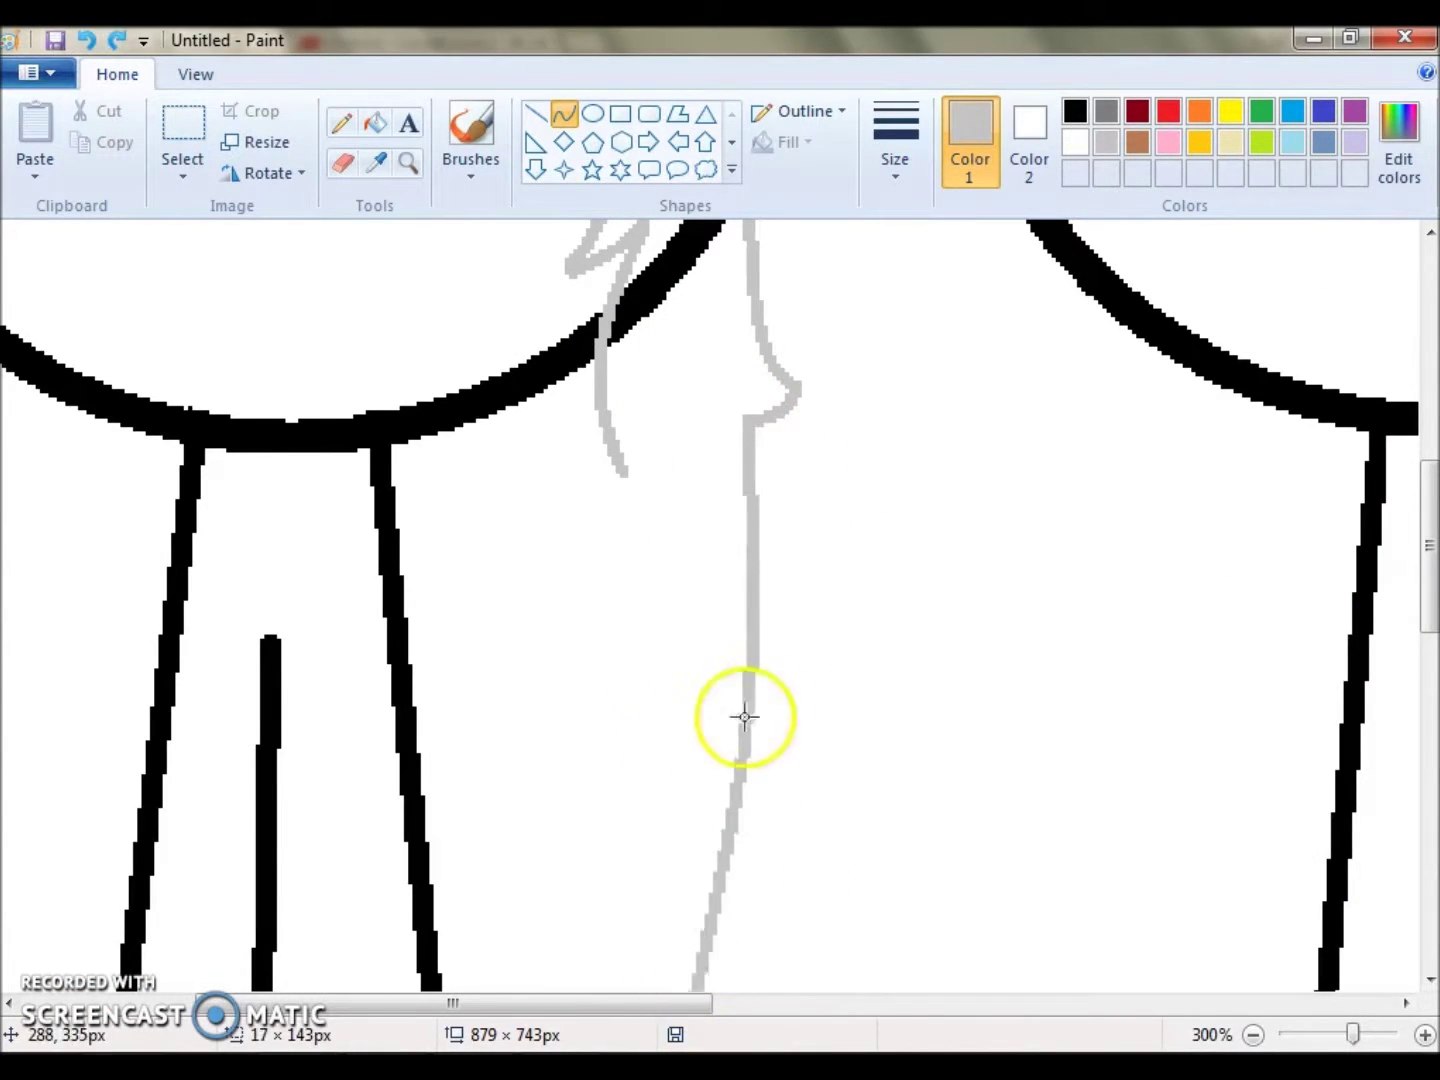
{"action": "left_click_drag", "start_coordinate": [742, 720], "coordinate": [650, 720]}
{"action": "scroll", "coordinate": [1414, 627], "scroll_direction": "down", "scroll_amount": 1}
{"action": "key", "text": "ctrl+z"}
{"action": "left_click_drag", "start_coordinate": [741, 371], "coordinate": [776, 940]}
{"action": "left_click_drag", "start_coordinate": [723, 739], "coordinate": [762, 861]}
{"action": "mouse_move", "coordinate": [1428, 560]}
{"action": "left_mouse_down"}
{"action": "mouse_move", "coordinate": [1428, 829]}
{"action": "mouse_move", "coordinate": [1428, 578]}
{"action": "left_mouse_up"}
{"action": "left_click", "coordinate": [97, 44]}
{"action": "left_click", "coordinate": [97, 44]}
Draw long light-grey curves with pointed tips down the outer edge of the hair beside the first figure's body.
{"action": "left_click_drag", "start_coordinate": [755, 290], "coordinate": [757, 675]}
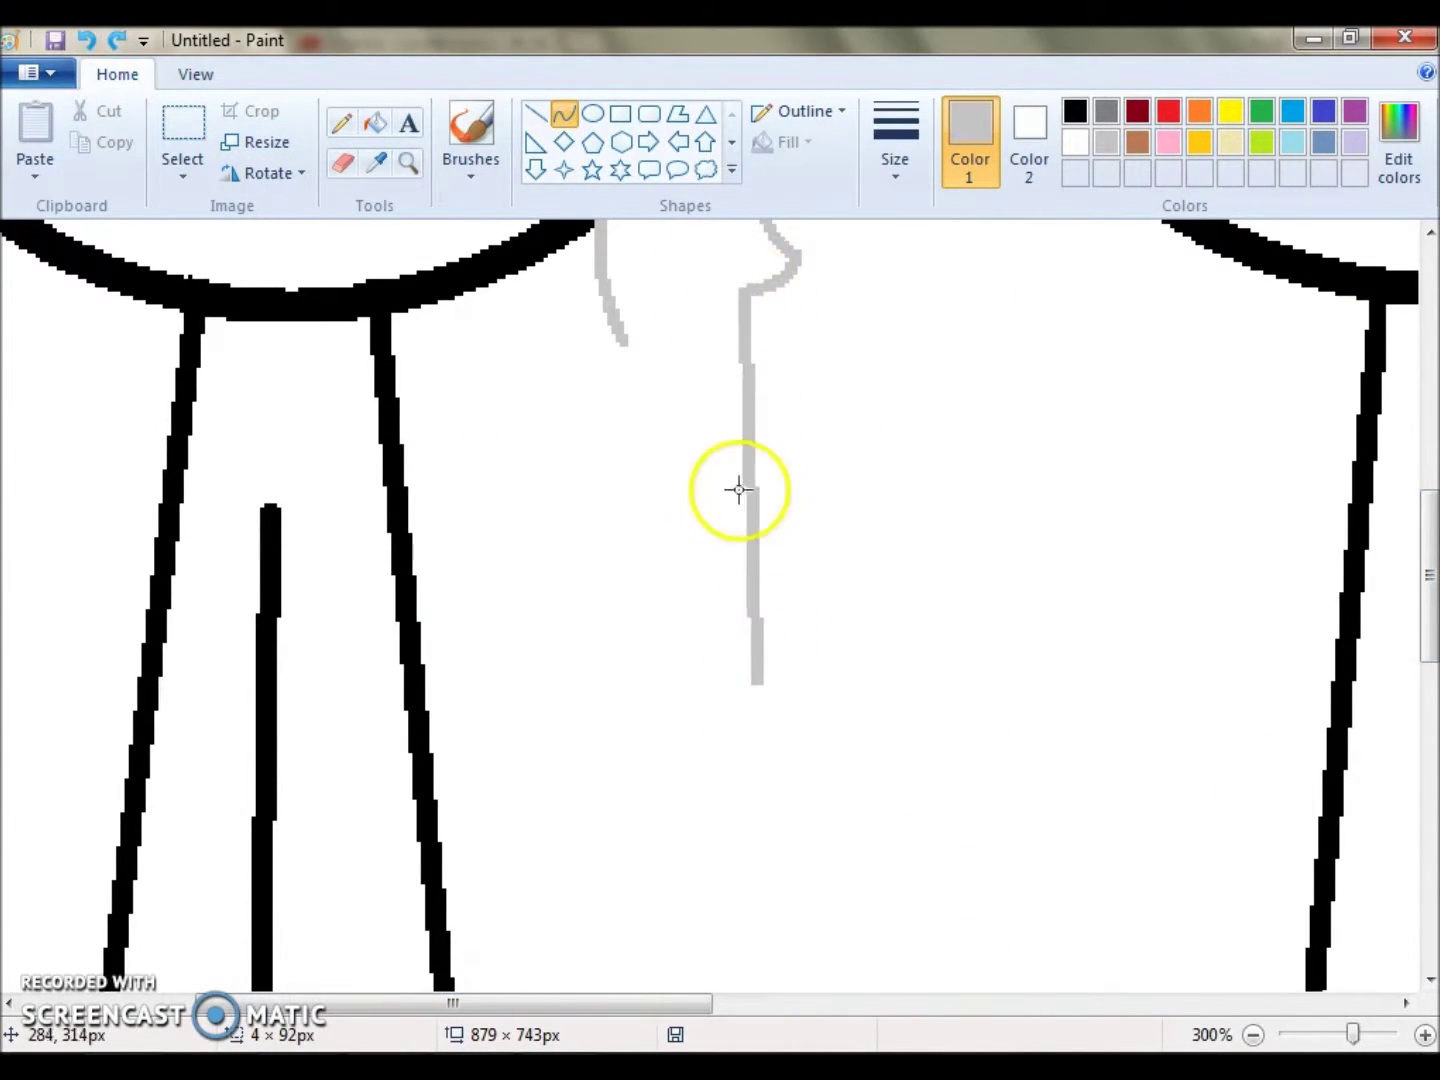
{"action": "left_click_drag", "start_coordinate": [739, 489], "coordinate": [898, 580]}
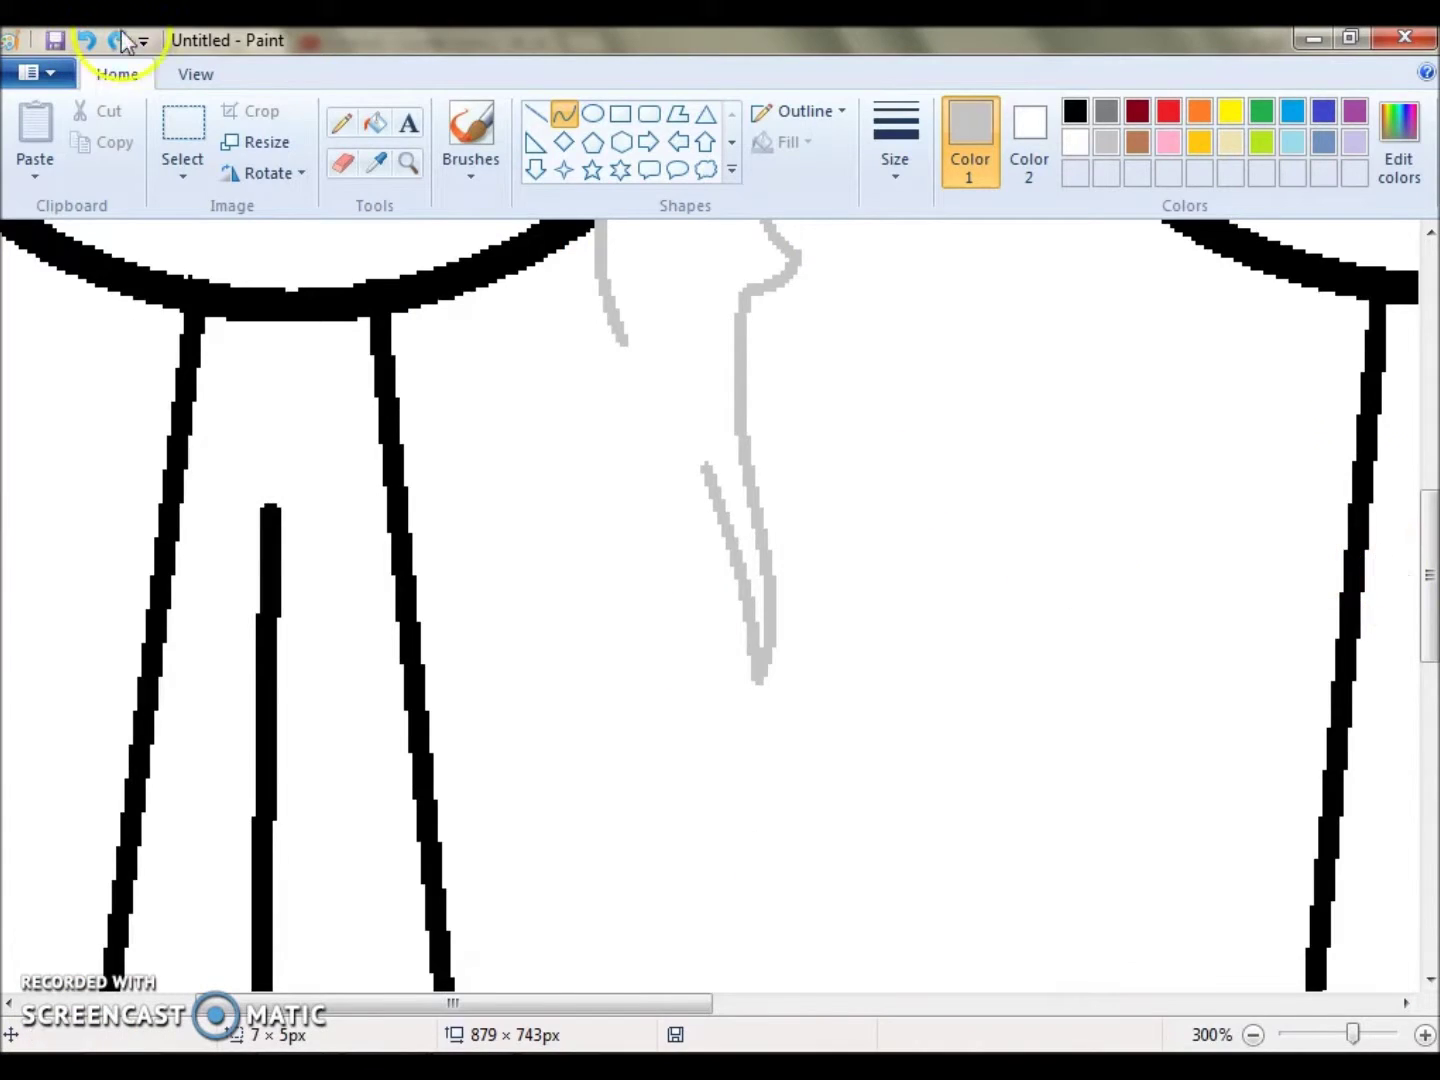
{"action": "mouse_move", "coordinate": [1428, 575]}
{"action": "left_mouse_down"}
{"action": "mouse_move", "coordinate": [1424, 800]}
{"action": "mouse_move", "coordinate": [1428, 595]}
{"action": "left_mouse_up"}
{"action": "left_click_drag", "start_coordinate": [705, 372], "coordinate": [700, 875]}
{"action": "mouse_move", "coordinate": [675, 610]}
{"action": "left_mouse_down"}
{"action": "mouse_move", "coordinate": [652, 640]}
{"action": "mouse_move", "coordinate": [665, 630]}
{"action": "left_mouse_up"}
{"action": "left_click_drag", "start_coordinate": [700, 875], "coordinate": [615, 703]}
{"action": "left_click", "coordinate": [838, 783]}
Draw jagged light-grey hair tips from the lowest strand inward to the figure's leg.
{"action": "scroll", "coordinate": [838, 783], "scroll_direction": "down", "scroll_amount": 3}
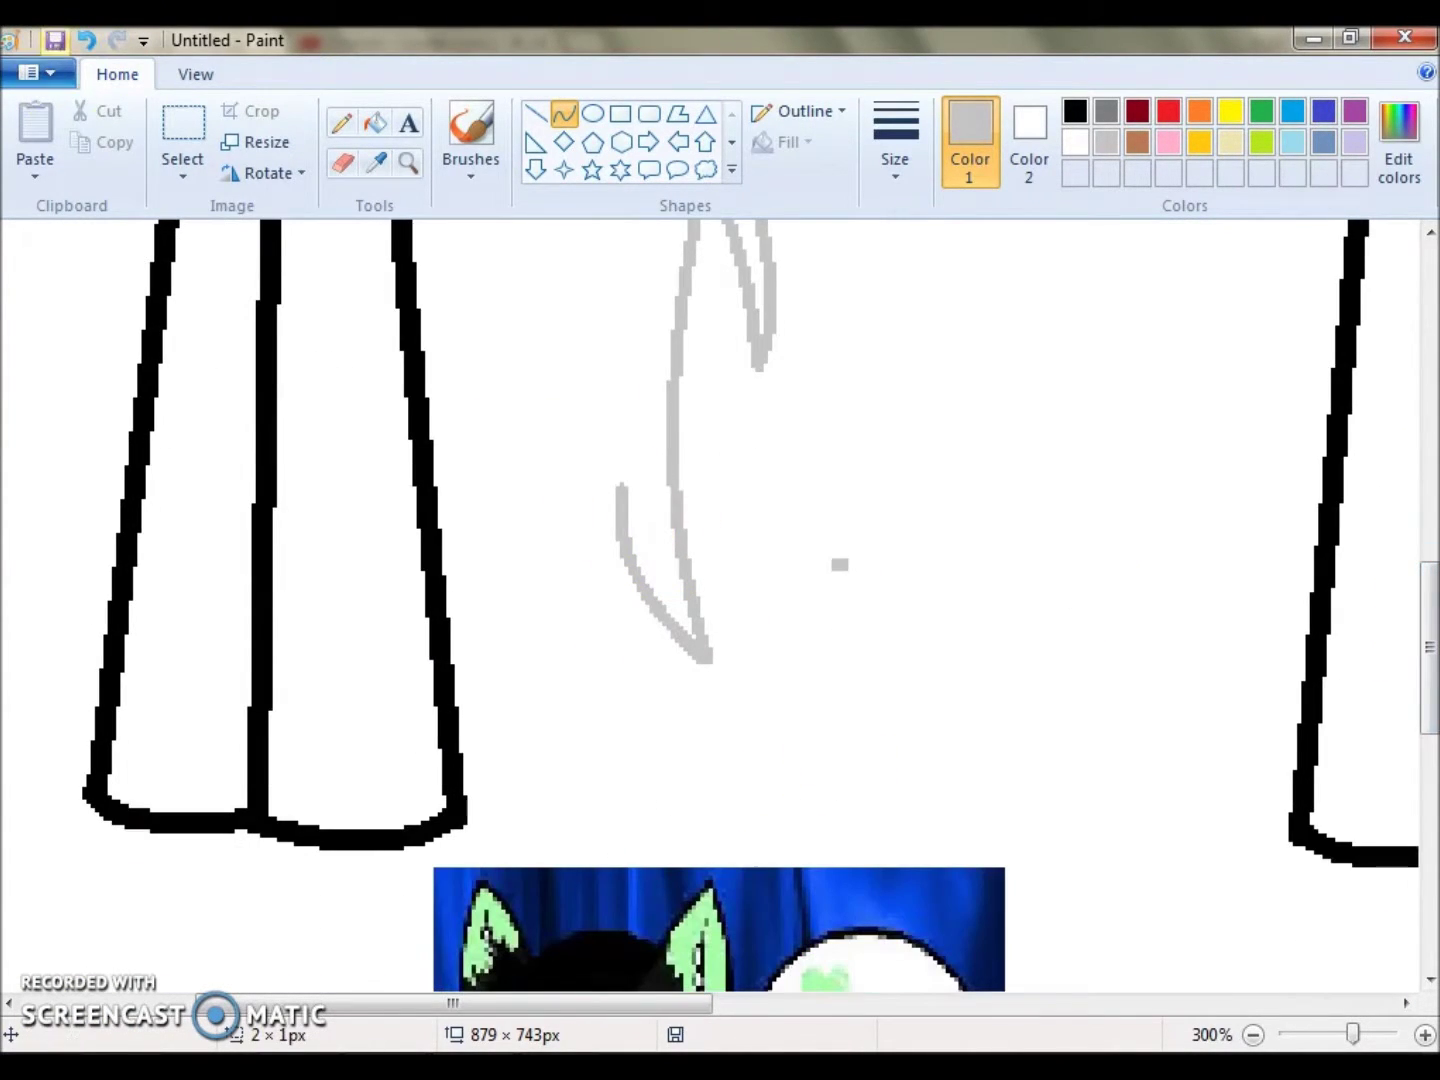
{"action": "left_click_drag", "start_coordinate": [524, 625], "coordinate": [528, 750]}
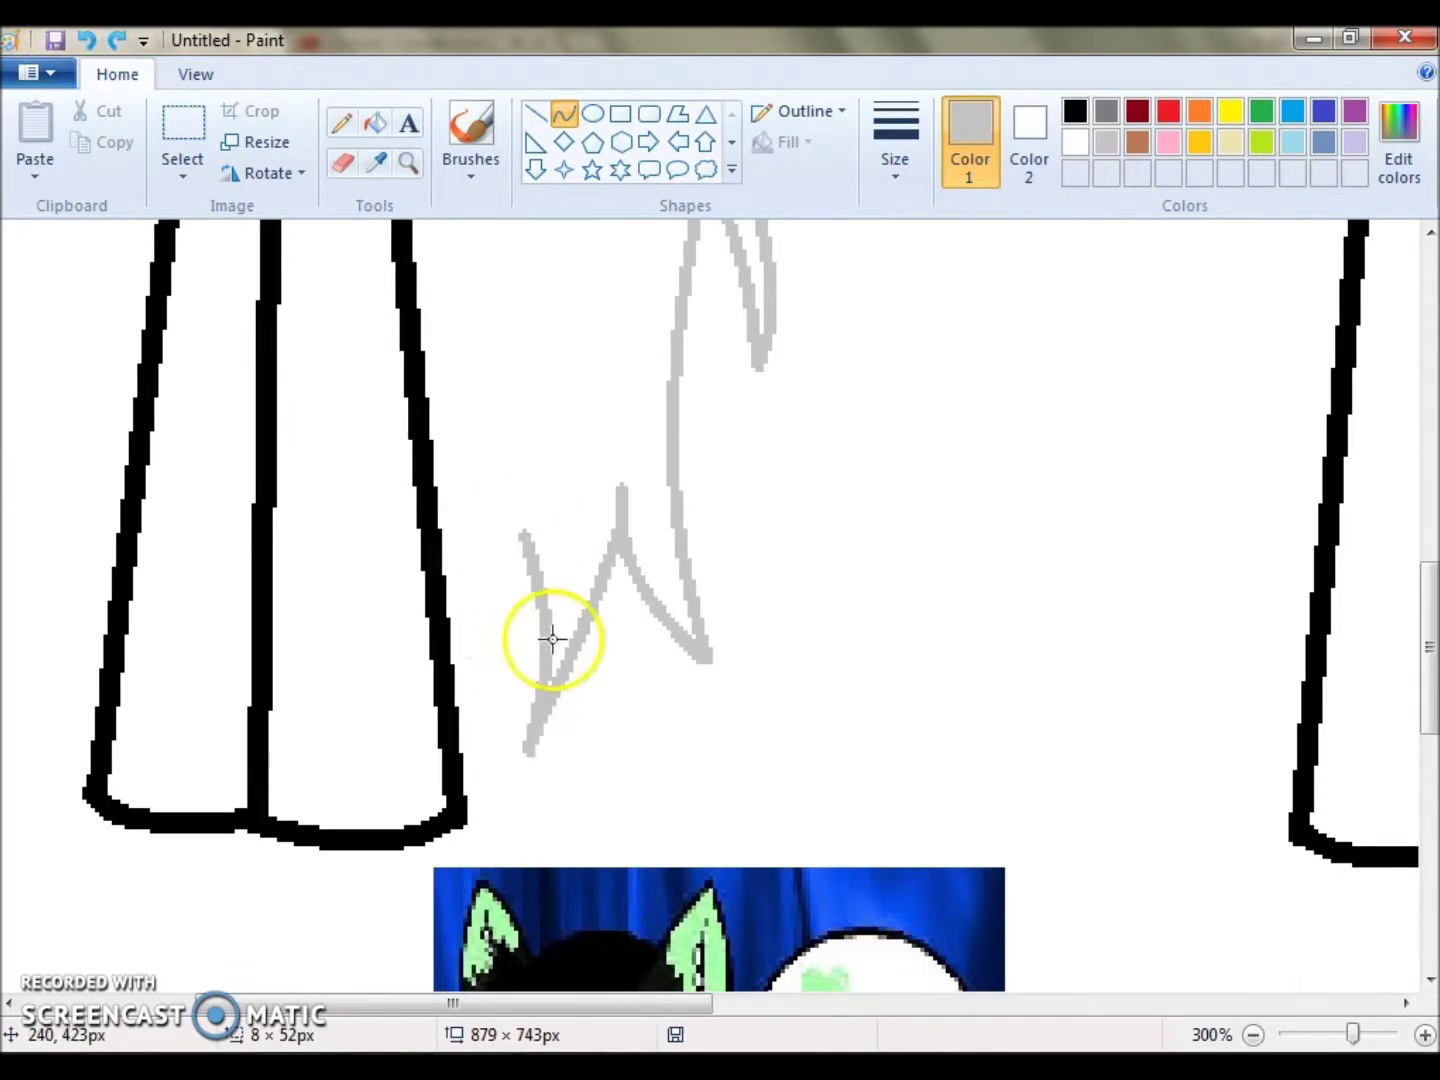
{"action": "left_click_drag", "start_coordinate": [552, 640], "coordinate": [378, 494]}
{"action": "scroll", "coordinate": [1410, 610], "scroll_direction": "up", "scroll_amount": 5}
{"action": "scroll", "coordinate": [707, 1000], "scroll_direction": "down", "scroll_amount": 1}
{"action": "scroll", "coordinate": [710, 1000], "scroll_direction": "up", "scroll_amount": 5}
Switch to YouTube, start the Charice - one day lyrics video and return to the drawing.
{"action": "key", "text": "alt+Tab"}
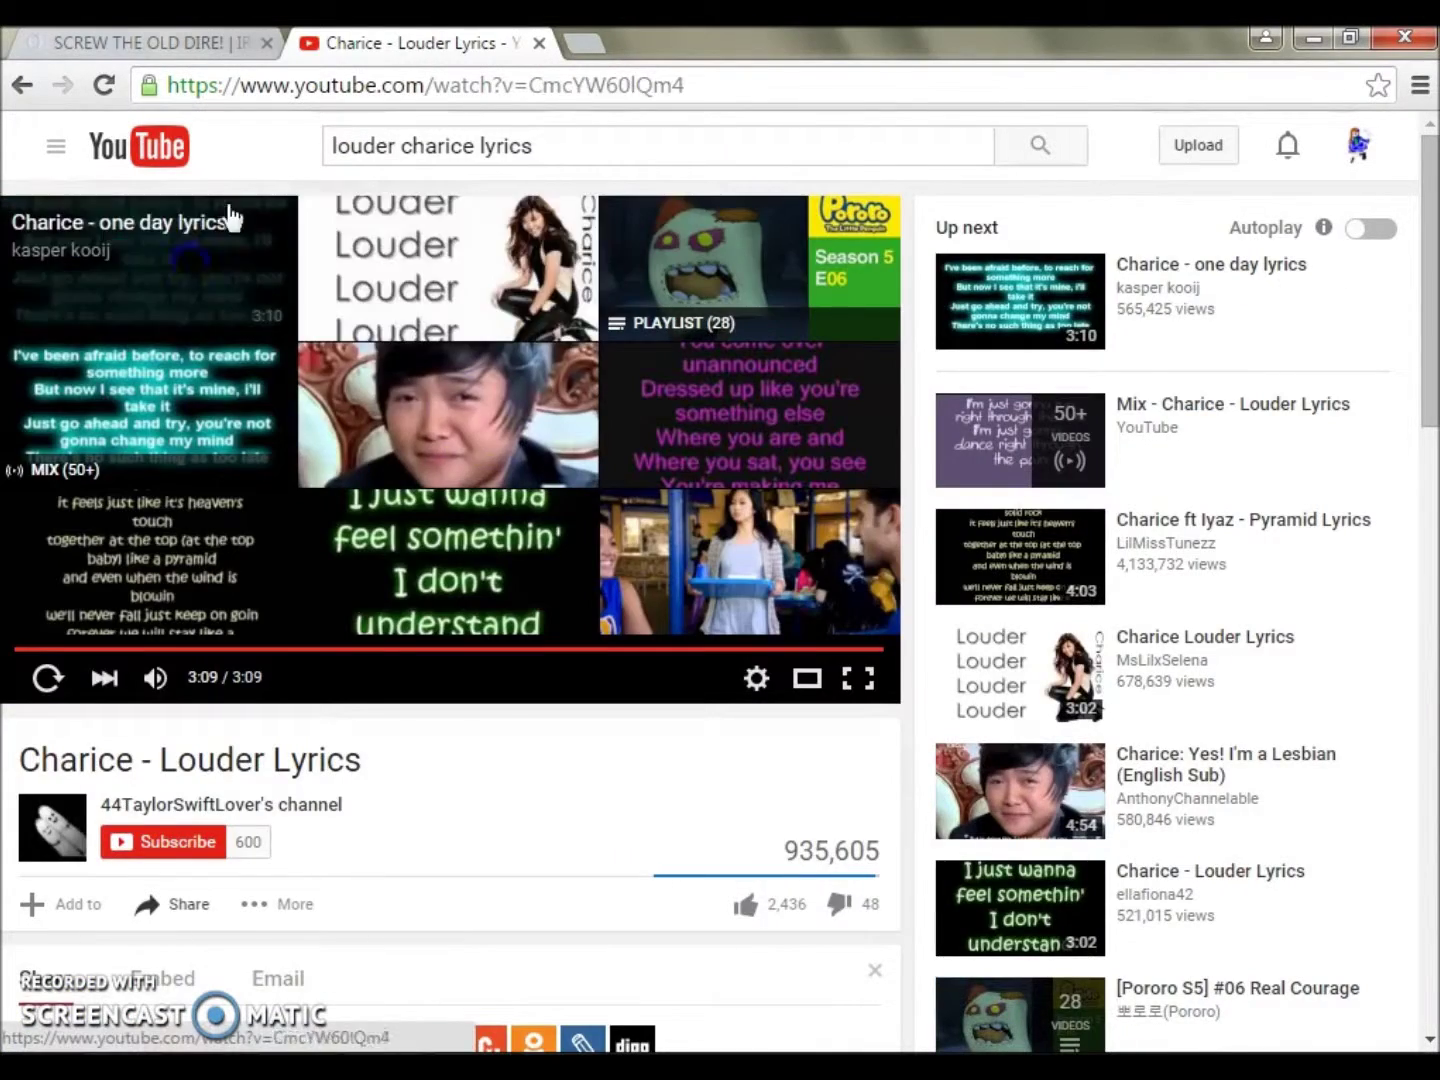
{"action": "key", "text": "ctrl+Tab"}
{"action": "key", "text": "alt+Tab"}
Draw light-grey jagged hair strands down the other side of the body, from below the head toward the feet.
{"action": "left_click_drag", "start_coordinate": [313, 441], "coordinate": [270, 681]}
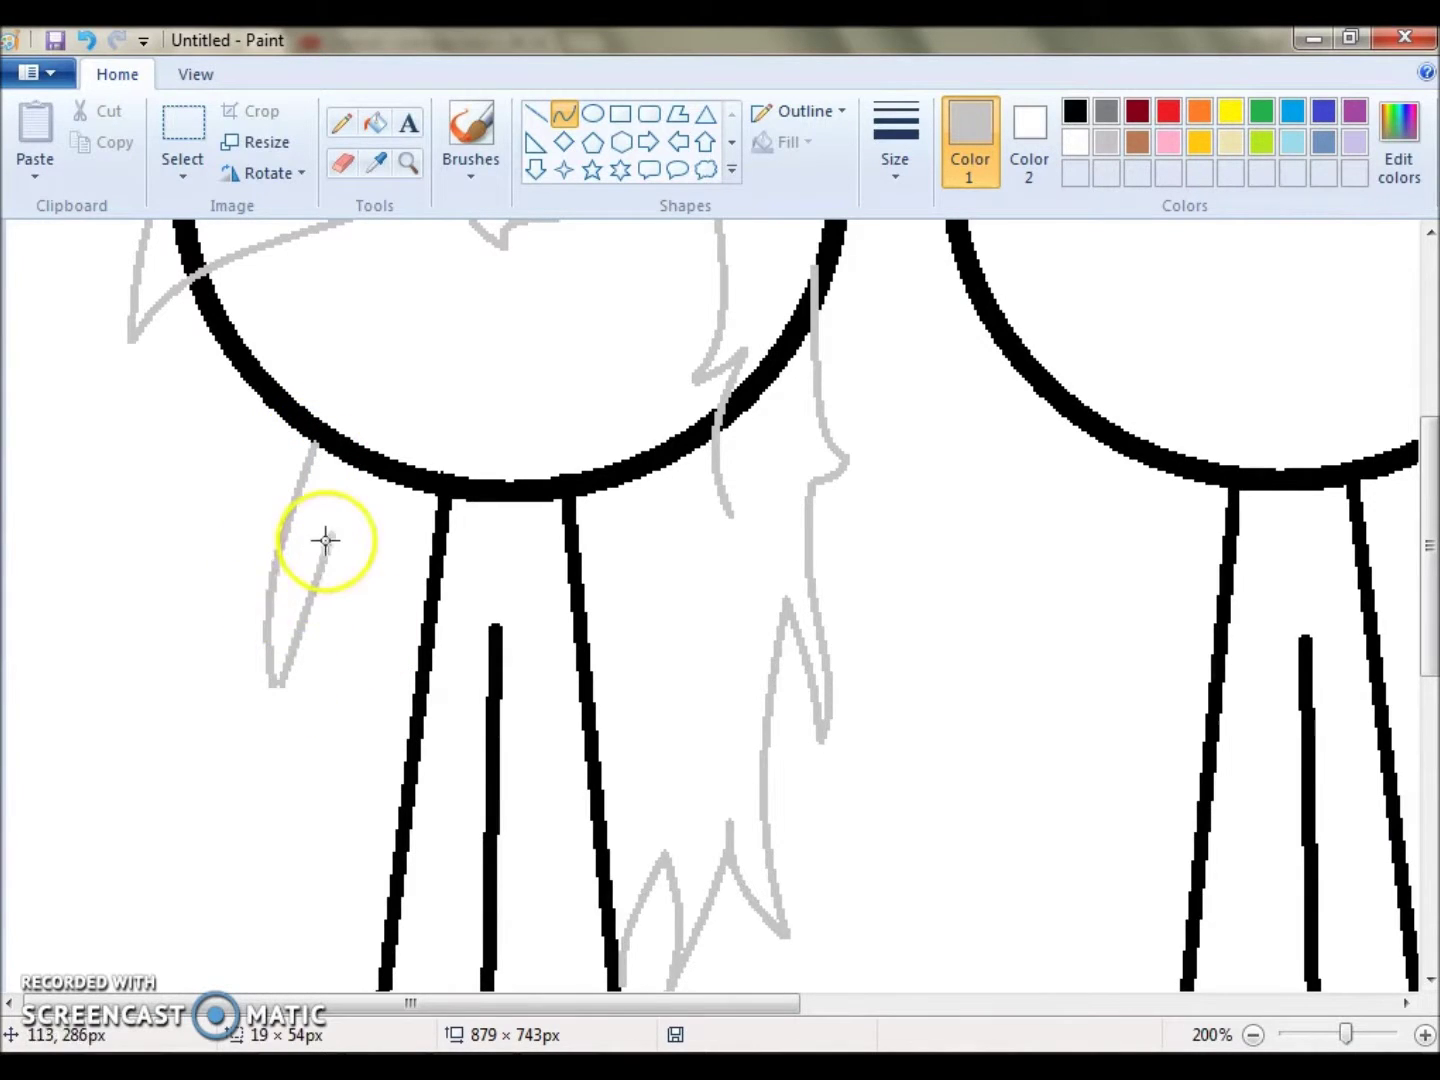
{"action": "left_click_drag", "start_coordinate": [1428, 620], "coordinate": [1428, 688]}
{"action": "left_click_drag", "start_coordinate": [333, 337], "coordinate": [283, 690]}
{"action": "left_click_drag", "start_coordinate": [300, 568], "coordinate": [337, 568]}
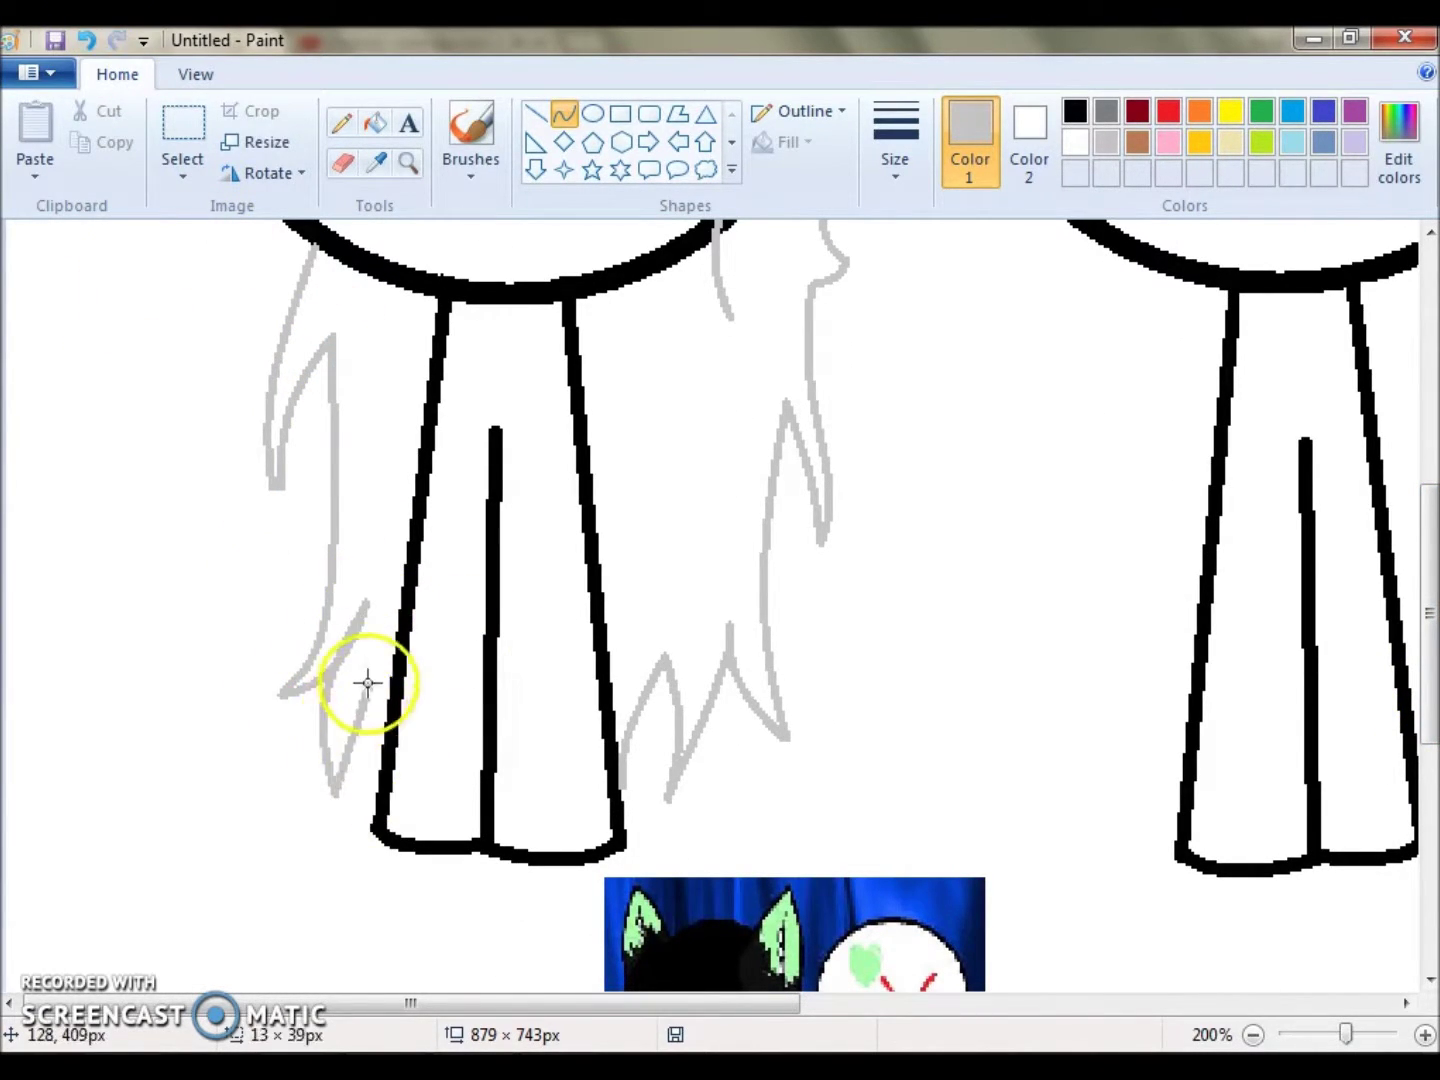
Remove the head-outline segments covered by the hair and fill the hair lines black.
{"action": "scroll", "coordinate": [748, 366], "scroll_direction": "up", "scroll_amount": 6}
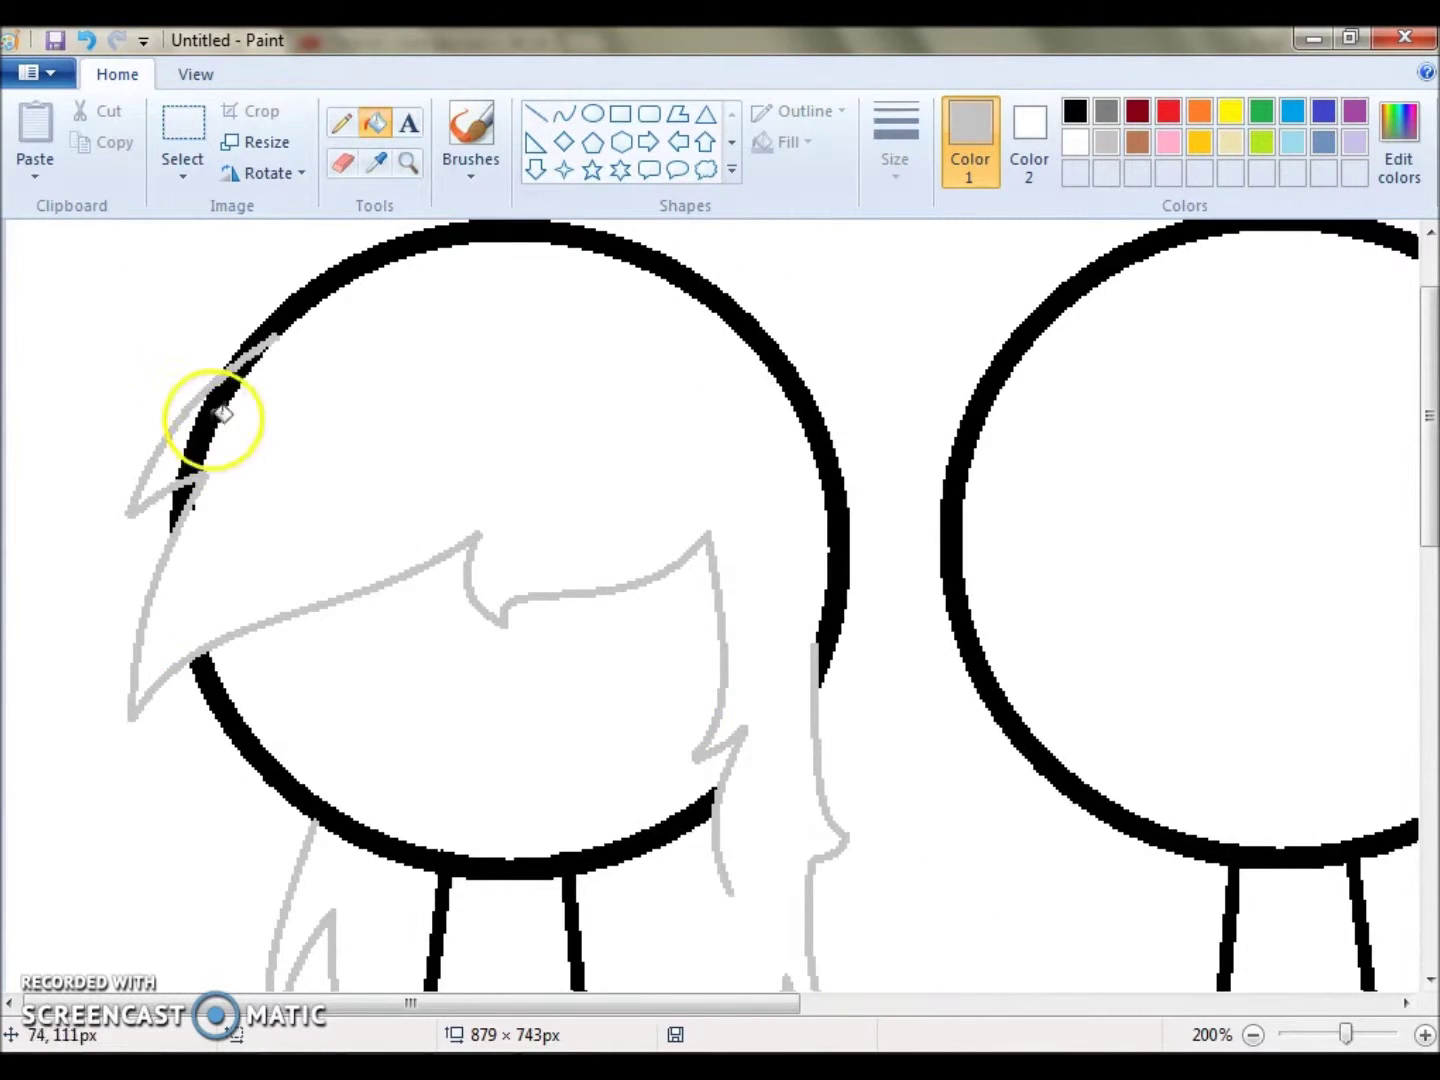
{"action": "left_click", "coordinate": [193, 411], "text": "ctrl"}
{"action": "left_click", "coordinate": [700, 536]}
{"action": "scroll", "coordinate": [247, 777], "scroll_direction": "down", "scroll_amount": 5}
{"action": "left_click", "coordinate": [411, 633]}
{"action": "scroll", "coordinate": [411, 633], "scroll_direction": "down", "scroll_amount": 3}
{"action": "scroll", "coordinate": [411, 633], "scroll_direction": "up", "scroll_amount": 6}
Draw a flared top over the first figure's upper body with light-grey curves.
{"action": "left_click", "coordinate": [563, 114]}
{"action": "left_click", "coordinate": [1106, 142]}
{"action": "left_click_drag", "start_coordinate": [571, 567], "coordinate": [578, 606]}
{"action": "left_click_drag", "start_coordinate": [396, 738], "coordinate": [393, 629]}
{"action": "scroll", "coordinate": [395, 738], "scroll_direction": "down", "scroll_amount": 2}
Fill the leftover body lines around the top white and recolour the top's outline black.
{"action": "left_click", "coordinate": [375, 122]}
{"action": "right_click", "coordinate": [493, 520]}
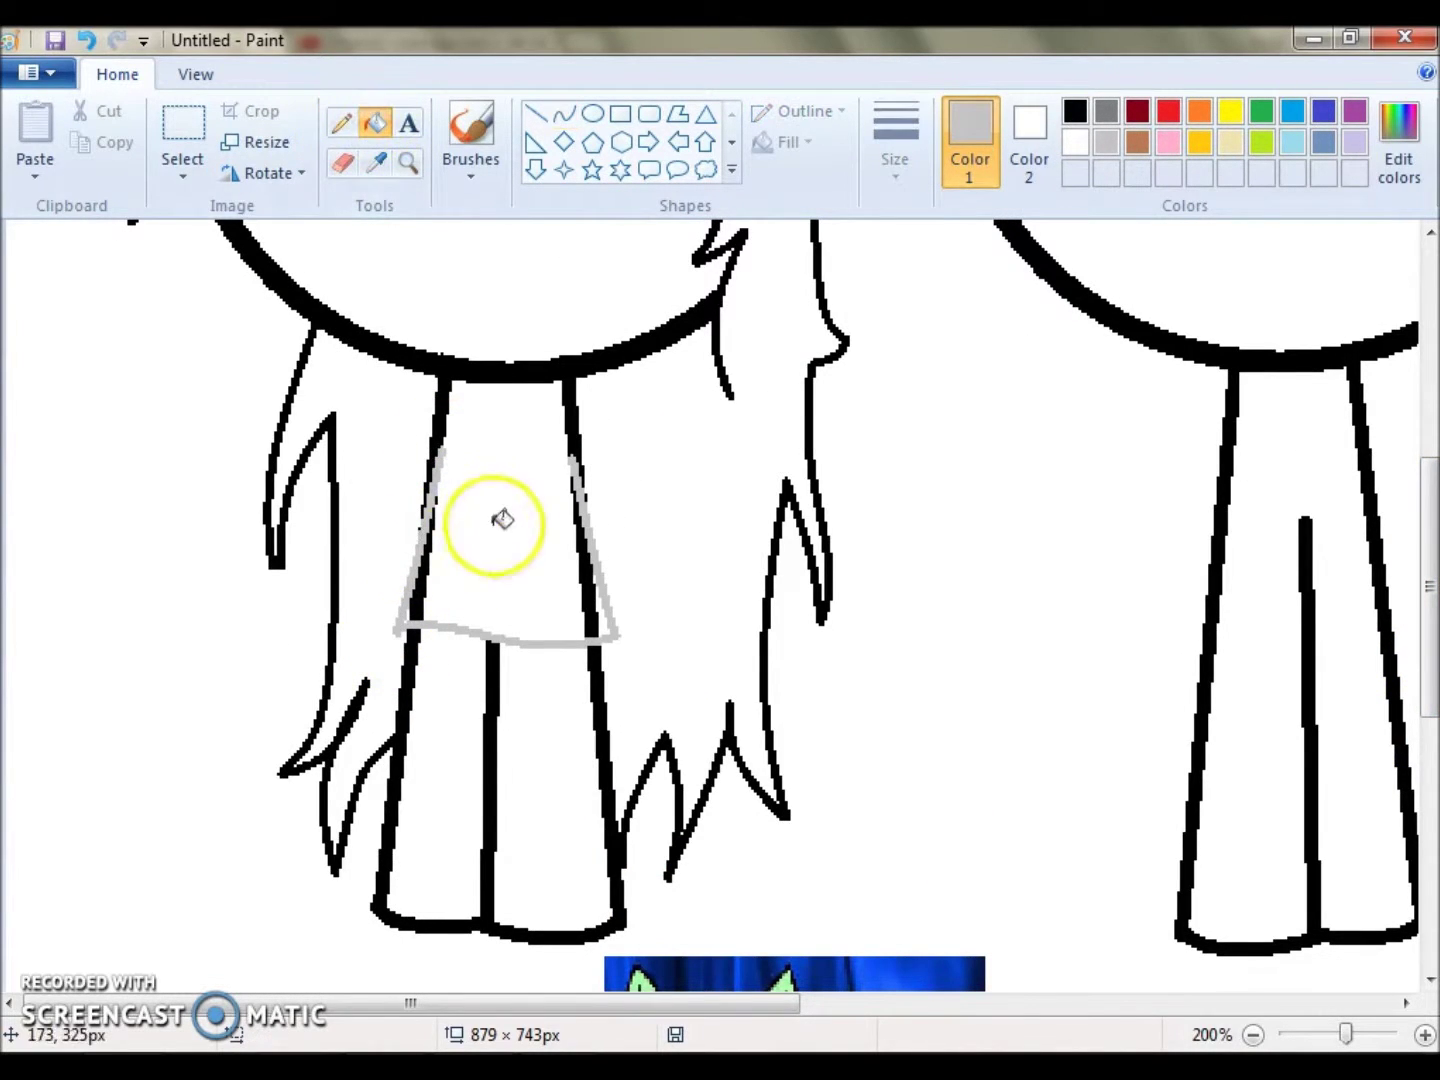
{"action": "left_click", "coordinate": [1075, 111]}
{"action": "left_click", "coordinate": [578, 482]}
Draw a black hem band and a pouch pocket on the lower part of the top with curves.
{"action": "left_click", "coordinate": [563, 114]}
{"action": "scroll", "coordinate": [1414, 803], "scroll_direction": "down", "scroll_amount": 10}
{"action": "scroll", "coordinate": [1363, 572], "scroll_direction": "up", "scroll_amount": 11}
{"action": "left_click_drag", "start_coordinate": [405, 630], "coordinate": [610, 636]}
{"action": "key", "text": "ctrl+z"}
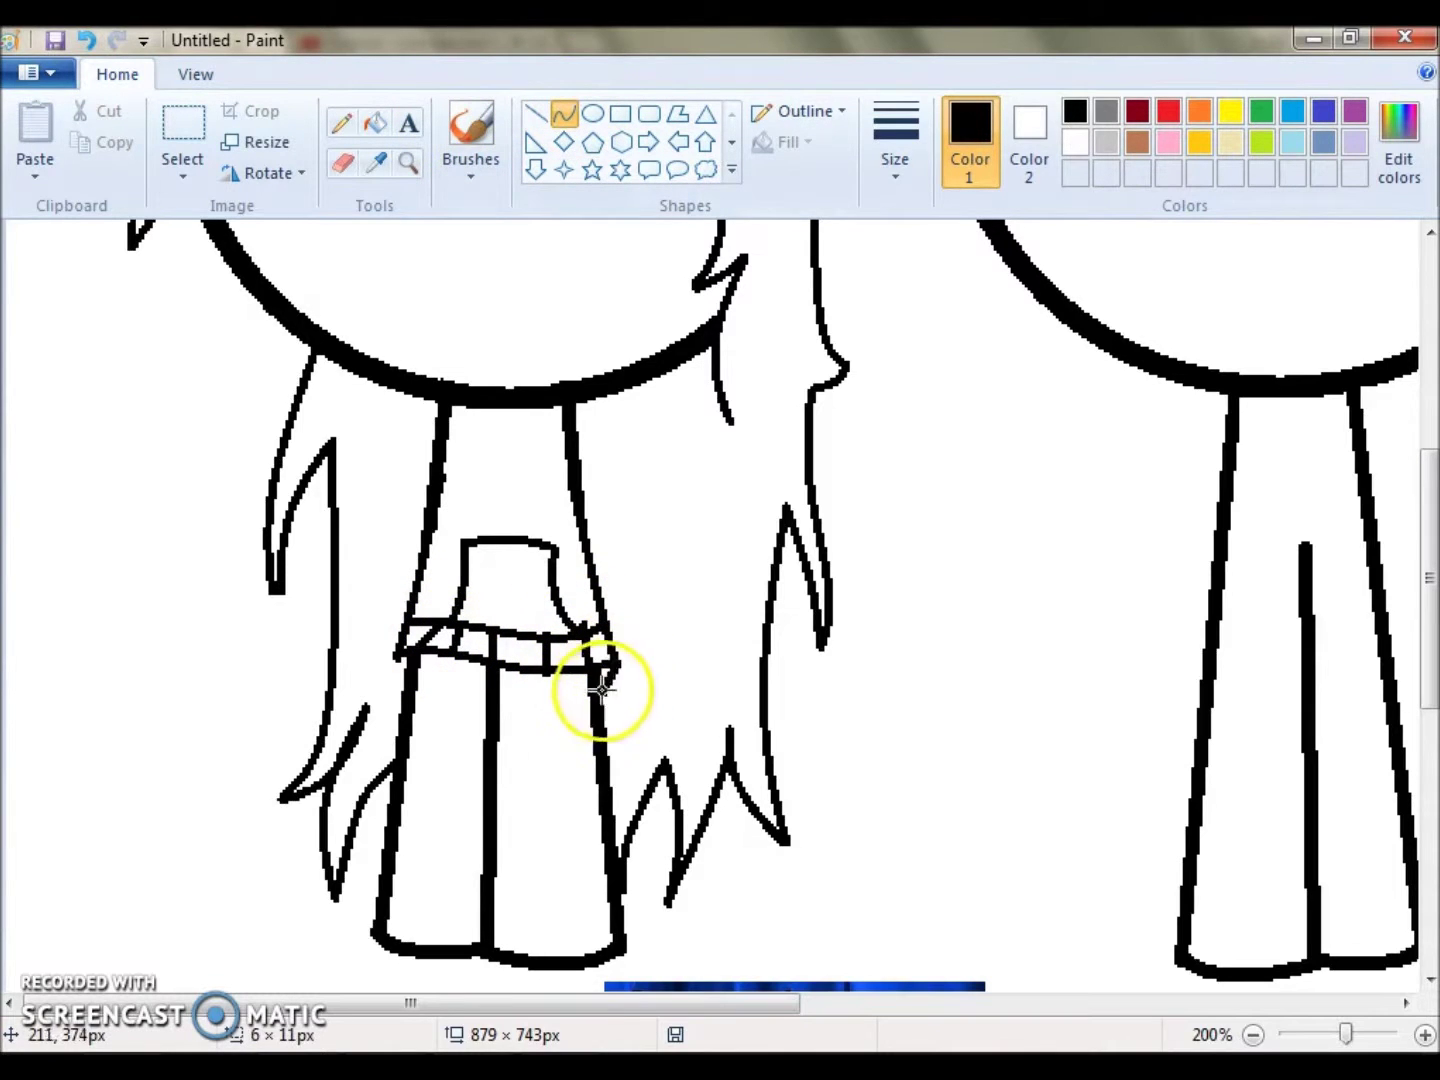
Draw black belt lines with dividers beneath the hem band and a curved boot line across both legs.
{"action": "scroll", "coordinate": [1424, 868], "scroll_direction": "down", "scroll_amount": 7}
{"action": "scroll", "coordinate": [412, 560], "scroll_direction": "up", "scroll_amount": 6}
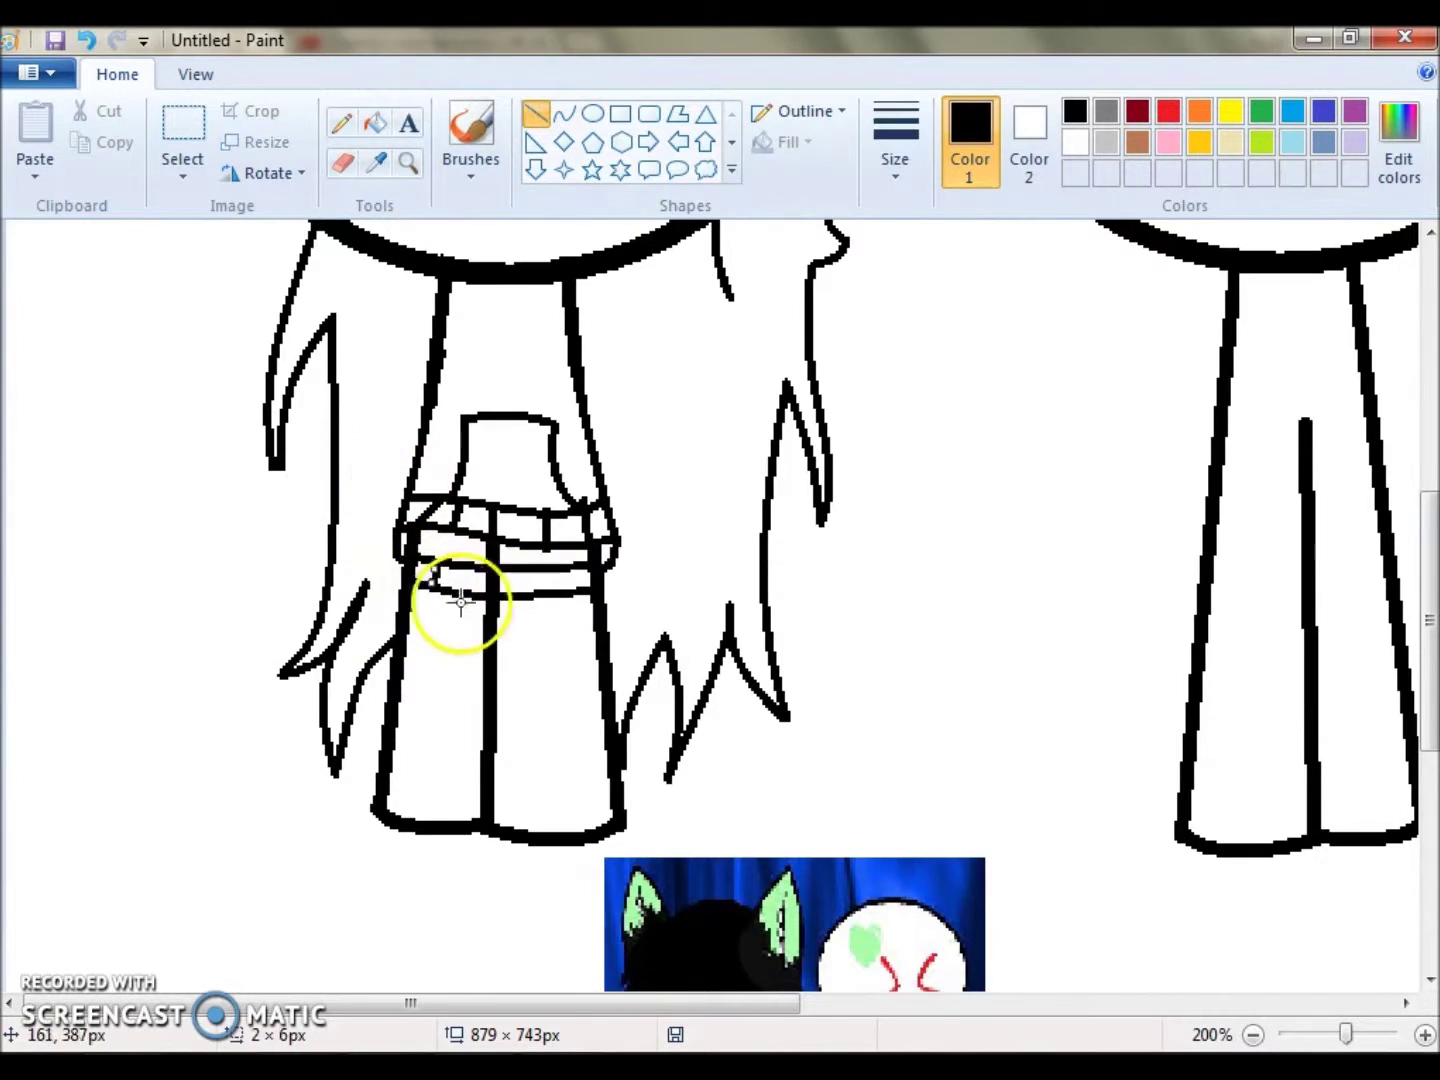
{"action": "left_click_drag", "start_coordinate": [395, 697], "coordinate": [514, 723]}
{"action": "mouse_move", "coordinate": [1428, 603]}
{"action": "left_mouse_down"}
{"action": "mouse_move", "coordinate": [1416, 787]}
{"action": "mouse_move", "coordinate": [1428, 603]}
{"action": "left_mouse_up"}
Switch to the browser, view the group thread and open the other member's profile.
{"action": "left_click", "coordinate": [1388, 877]}
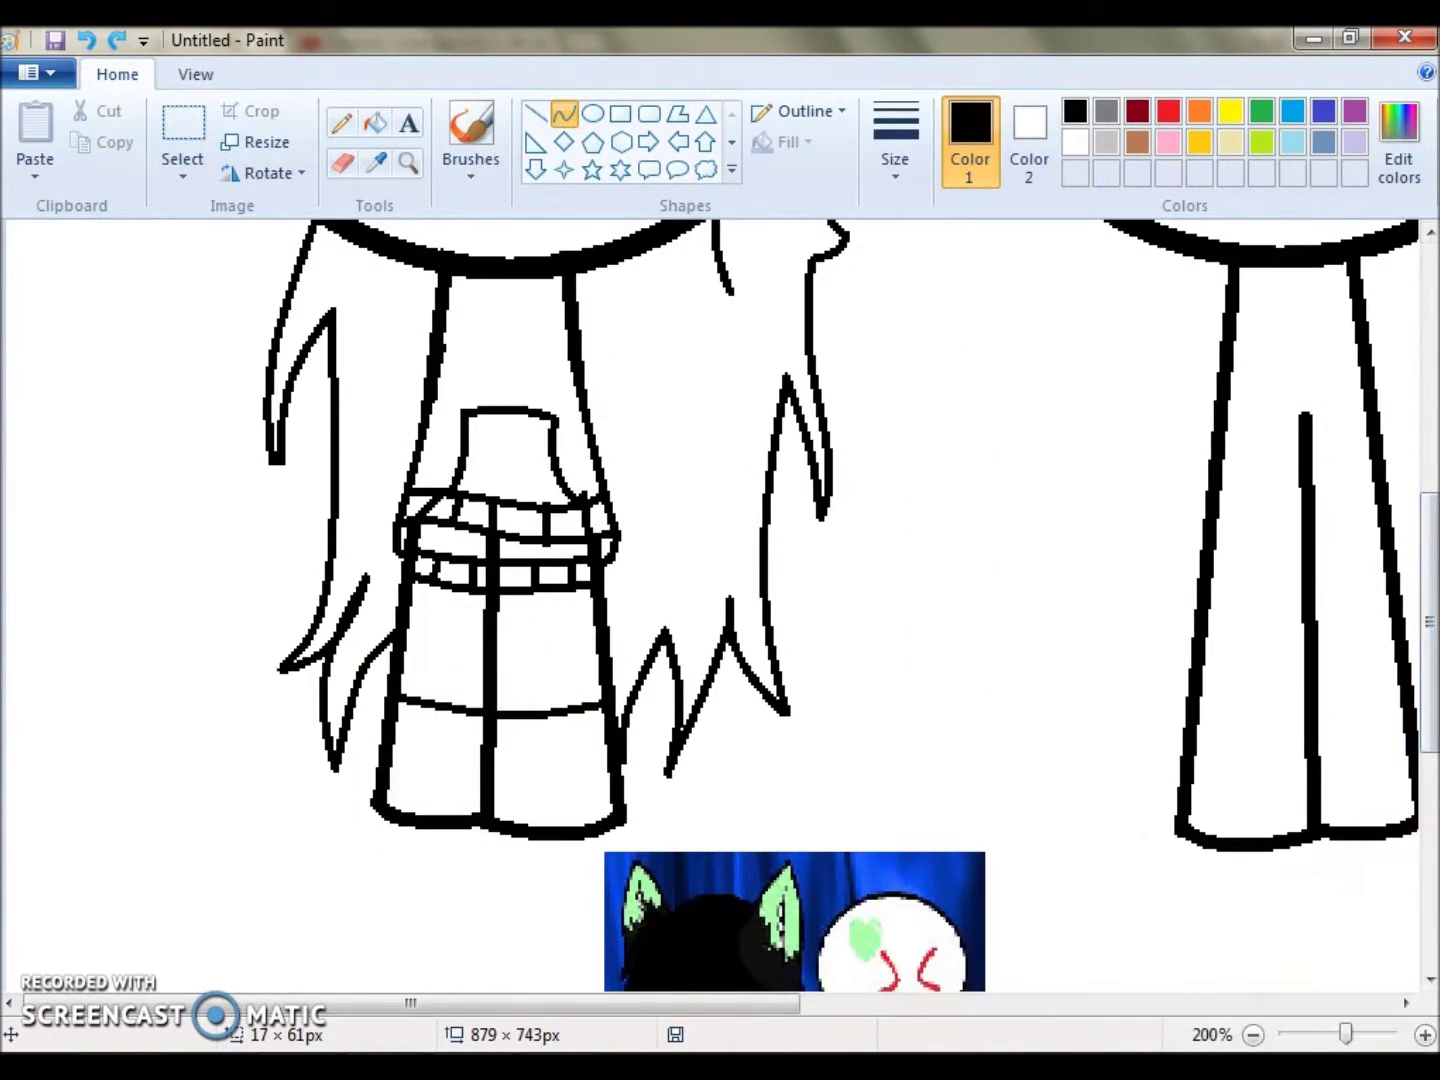
{"action": "left_click", "coordinate": [582, 231]}
{"action": "scroll", "coordinate": [648, 744], "scroll_direction": "down", "scroll_amount": 3}
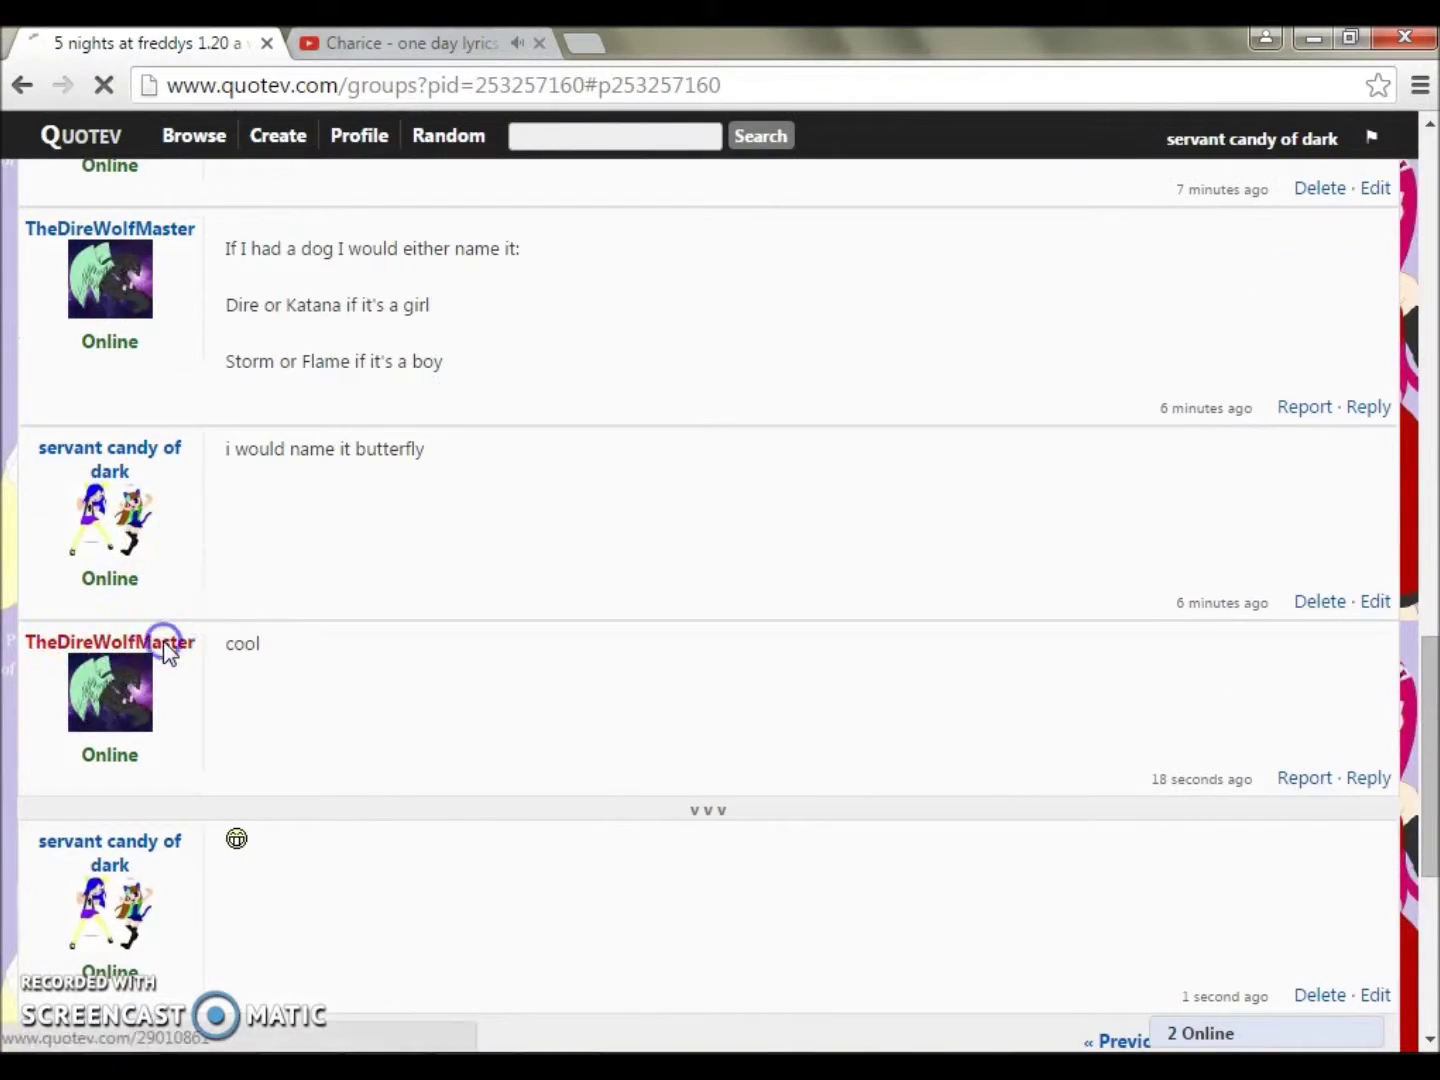
{"action": "left_click", "coordinate": [160, 642]}
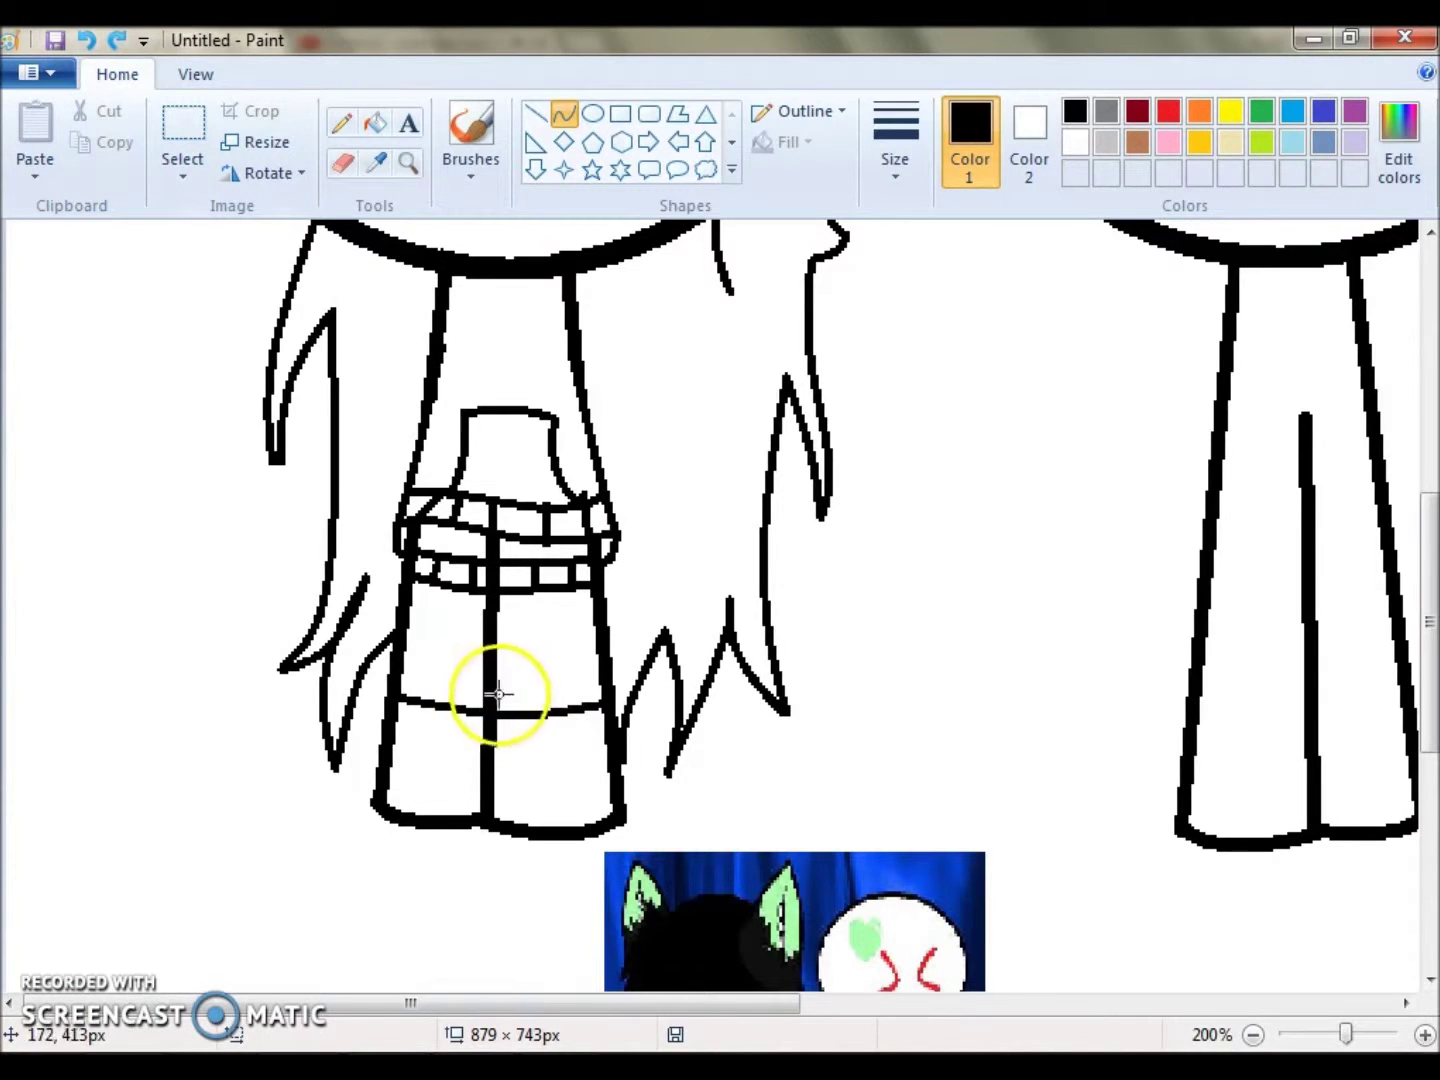
Draw light-grey four-sided flaps with straight lines above the boot line on both legs.
{"action": "left_click", "coordinate": [535, 113]}
{"action": "left_click", "coordinate": [1106, 141]}
{"action": "left_click_drag", "start_coordinate": [494, 700], "coordinate": [482, 668]}
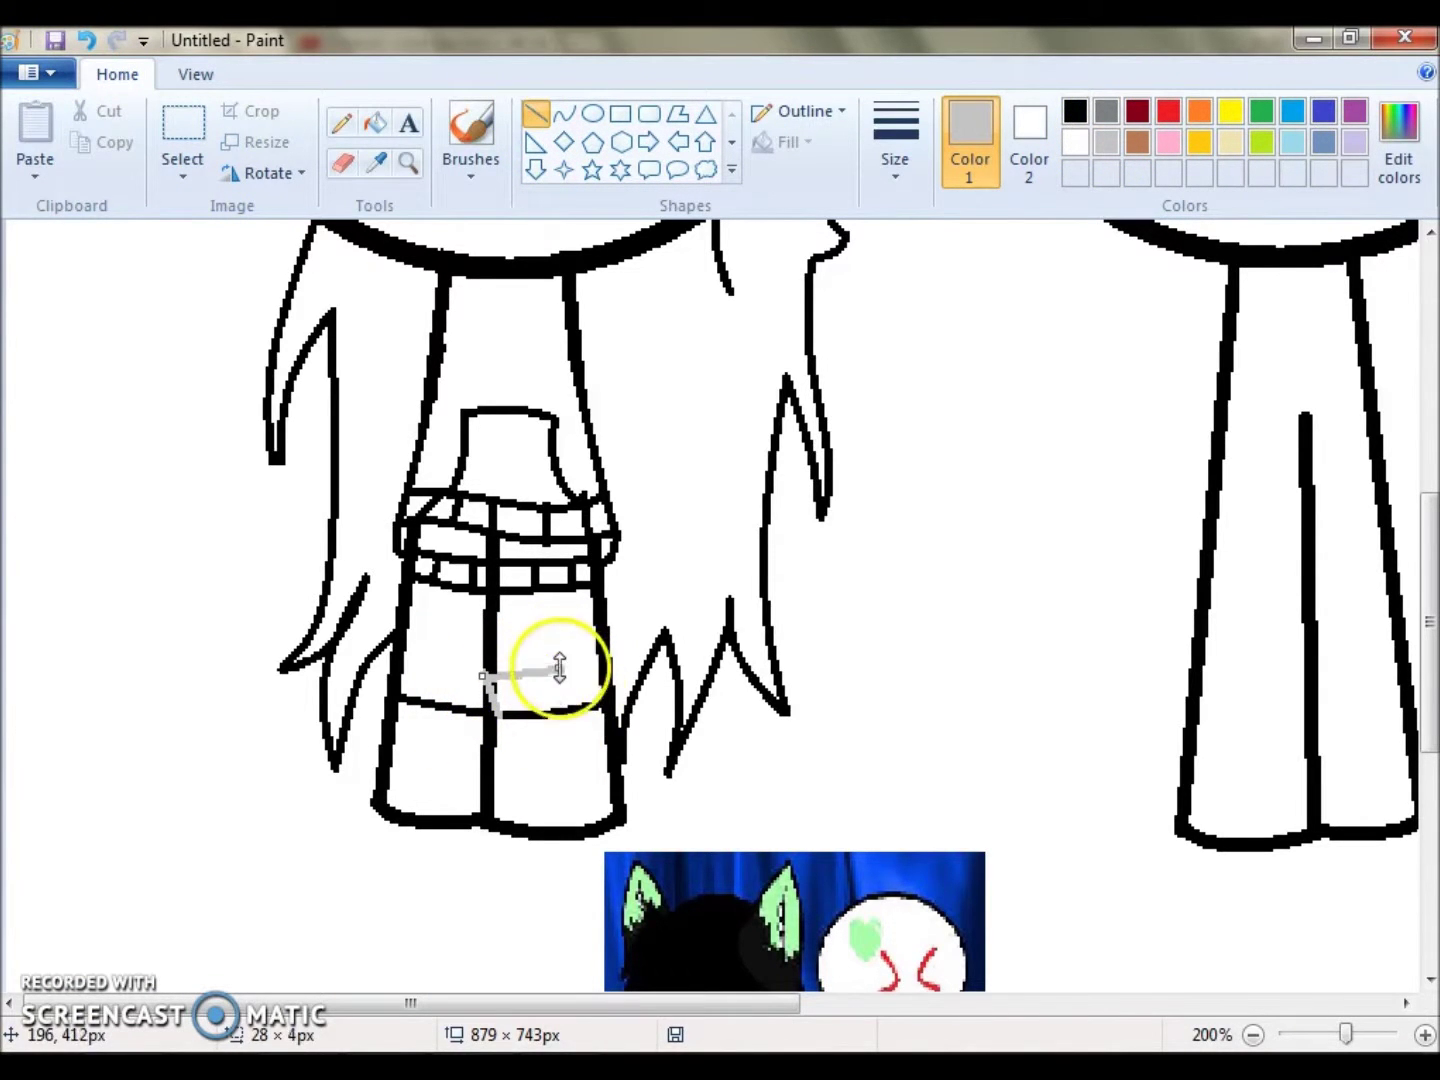
{"action": "left_click_drag", "start_coordinate": [402, 697], "coordinate": [464, 708]}
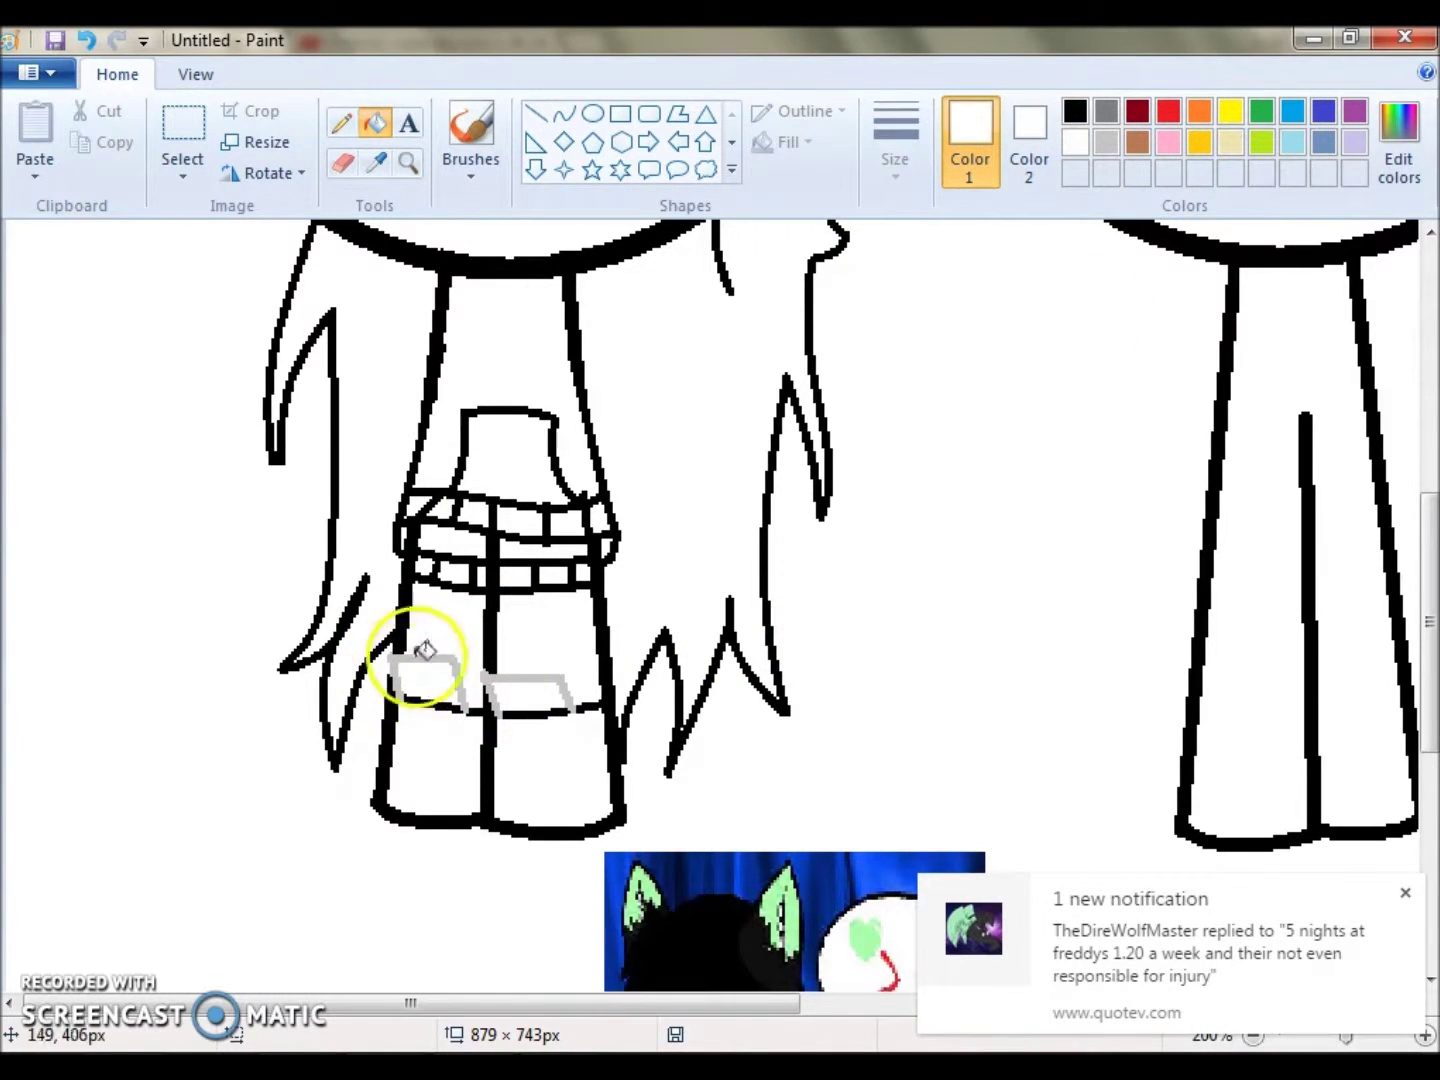
{"action": "left_click", "coordinate": [493, 668]}
In the browser, start the Listen - Charice Lyrics video, and open and close the YouTube link posted in the group thread.
{"action": "left_click", "coordinate": [1300, 893]}
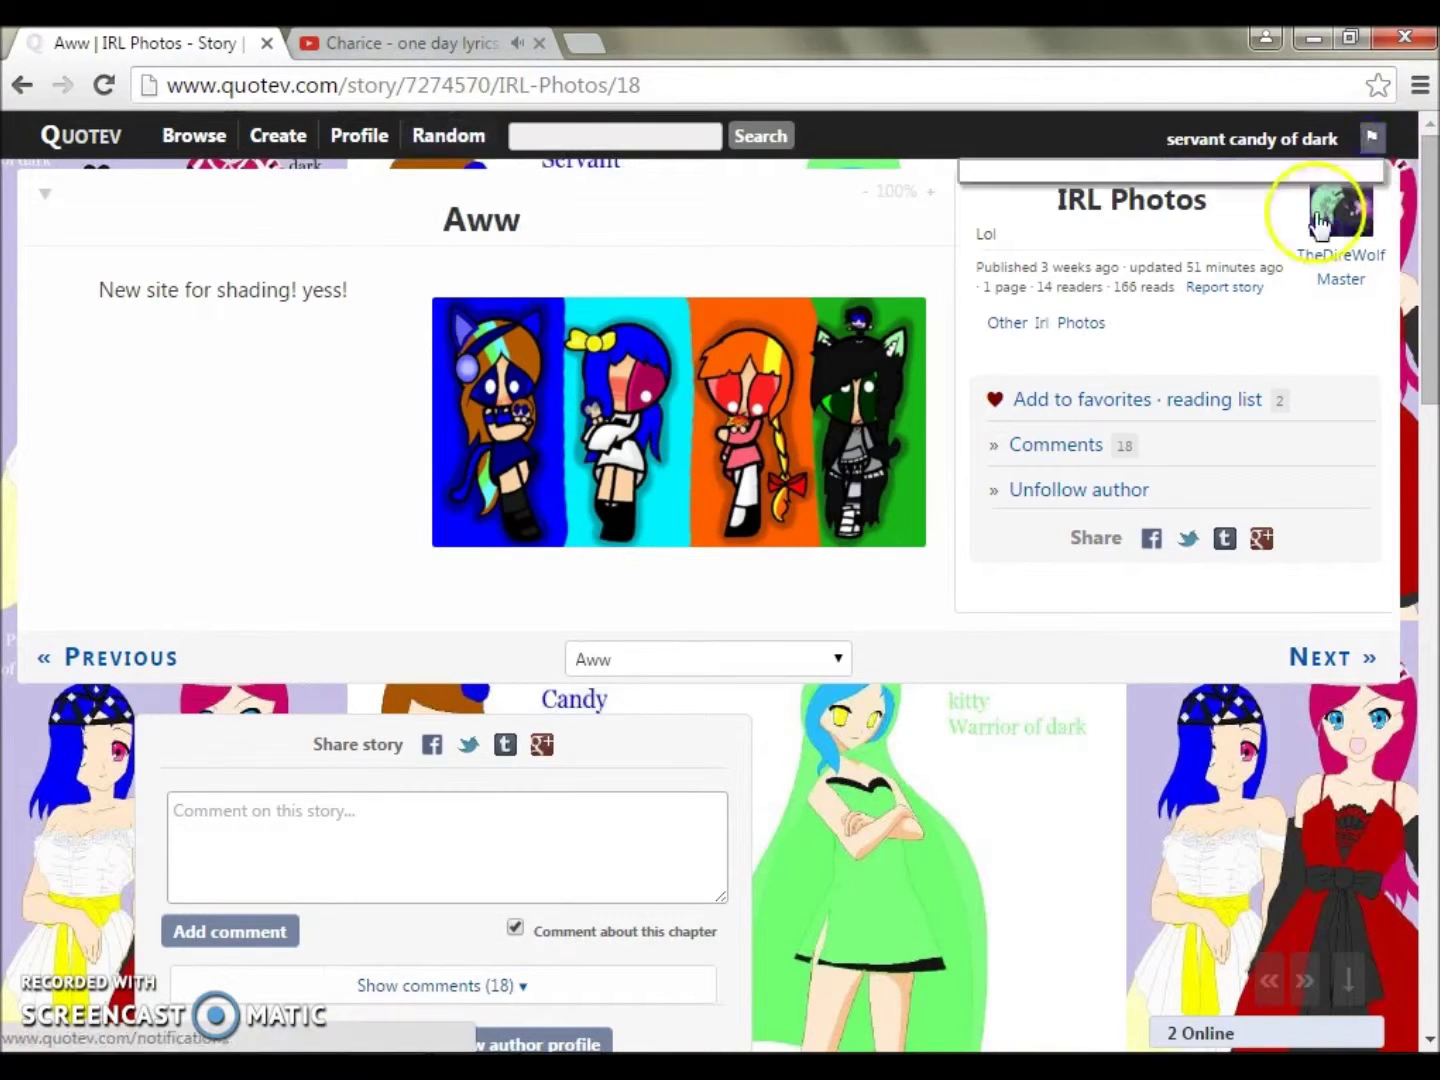
{"action": "key", "text": "ctrl+Tab"}
{"action": "left_click", "coordinate": [575, 573]}
{"action": "key", "text": "ctrl+Tab"}
{"action": "left_click", "coordinate": [400, 580]}
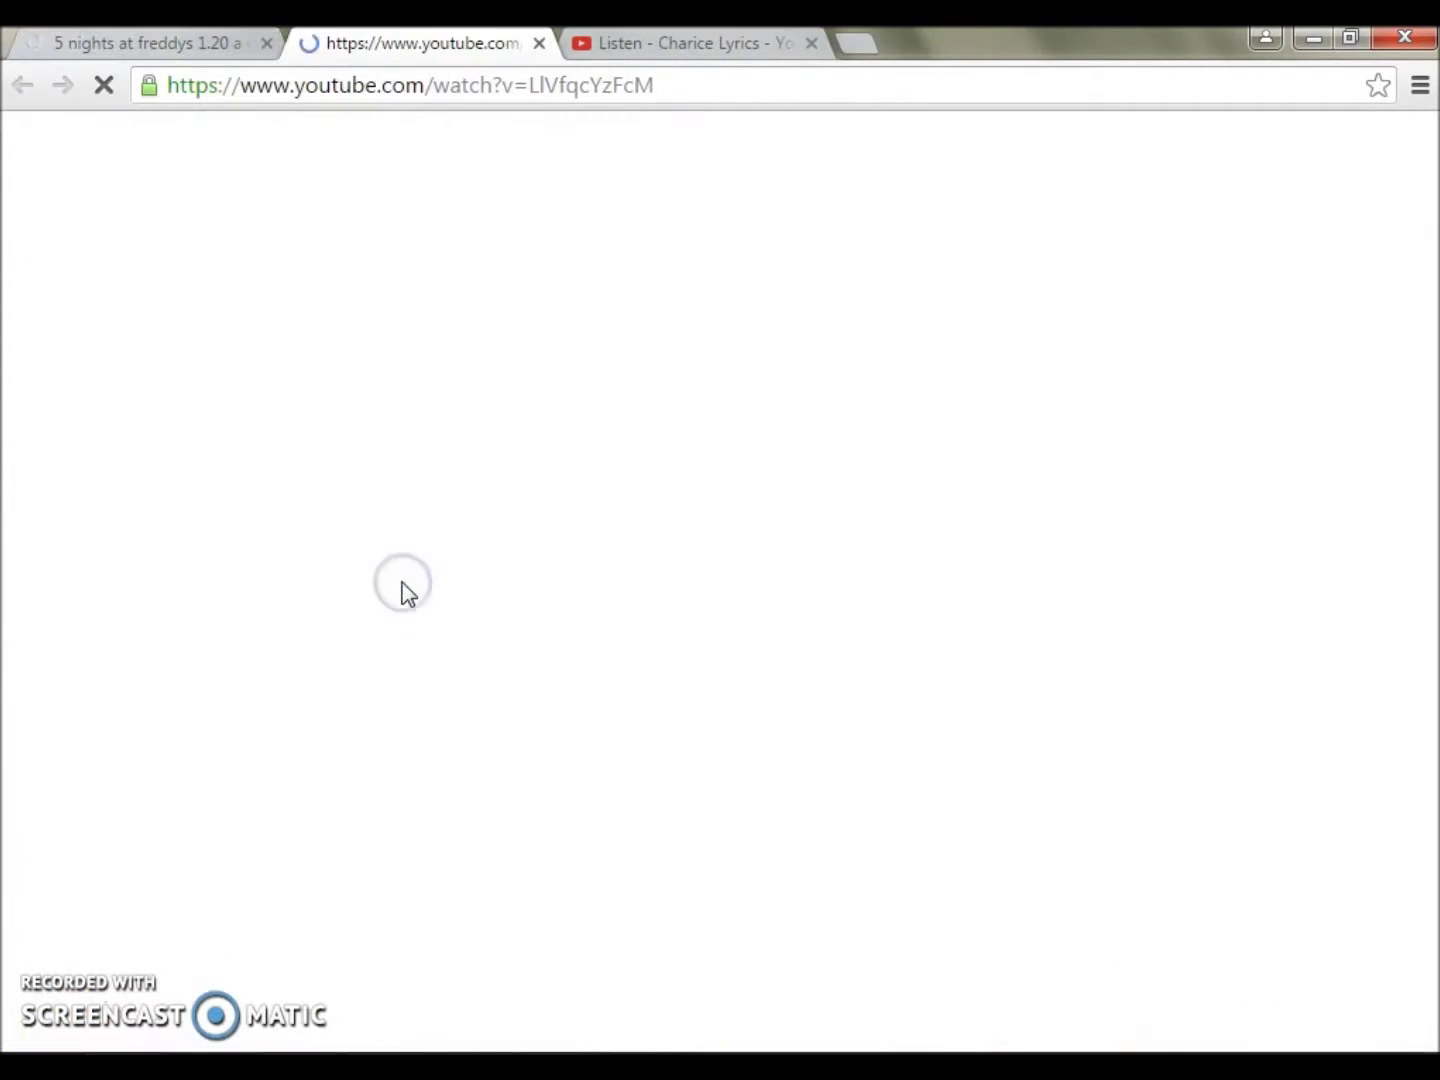
{"action": "left_click", "coordinate": [538, 43]}
Post the reply "give me a sec doing int" in the group thread and return to the drawing.
{"action": "left_click", "coordinate": [412, 905]}
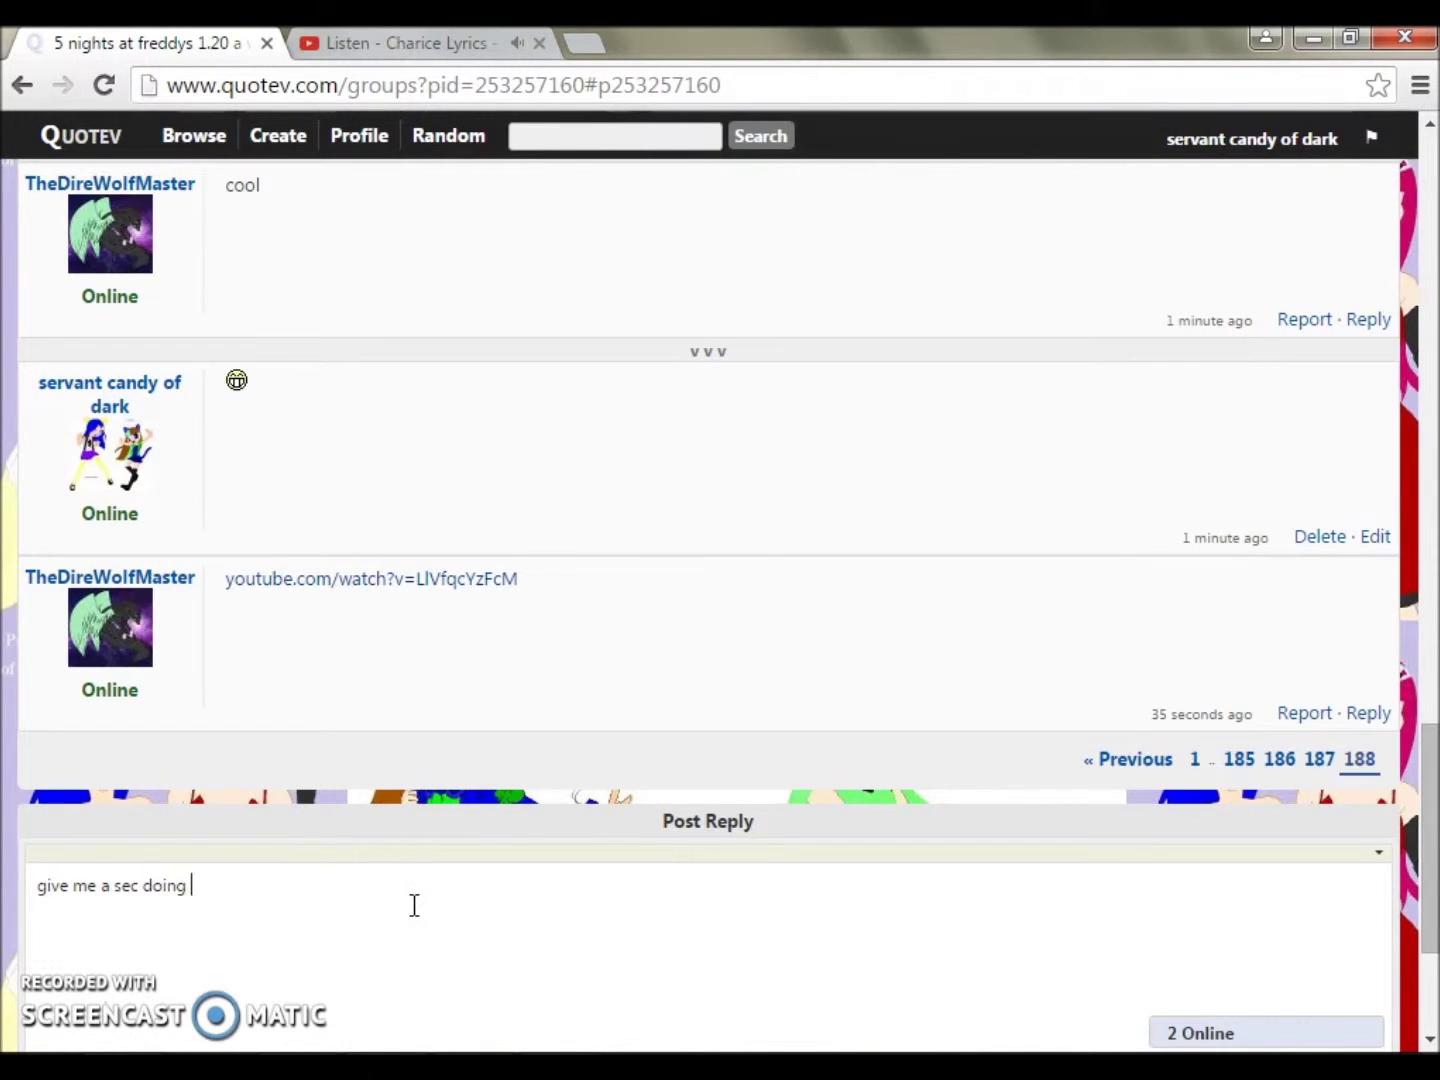
{"action": "type", "text": "int"}
{"action": "scroll", "coordinate": [643, 723], "scroll_direction": "down", "scroll_amount": 3}
{"action": "left_click", "coordinate": [652, 871]}
{"action": "key", "text": "alt+Tab"}
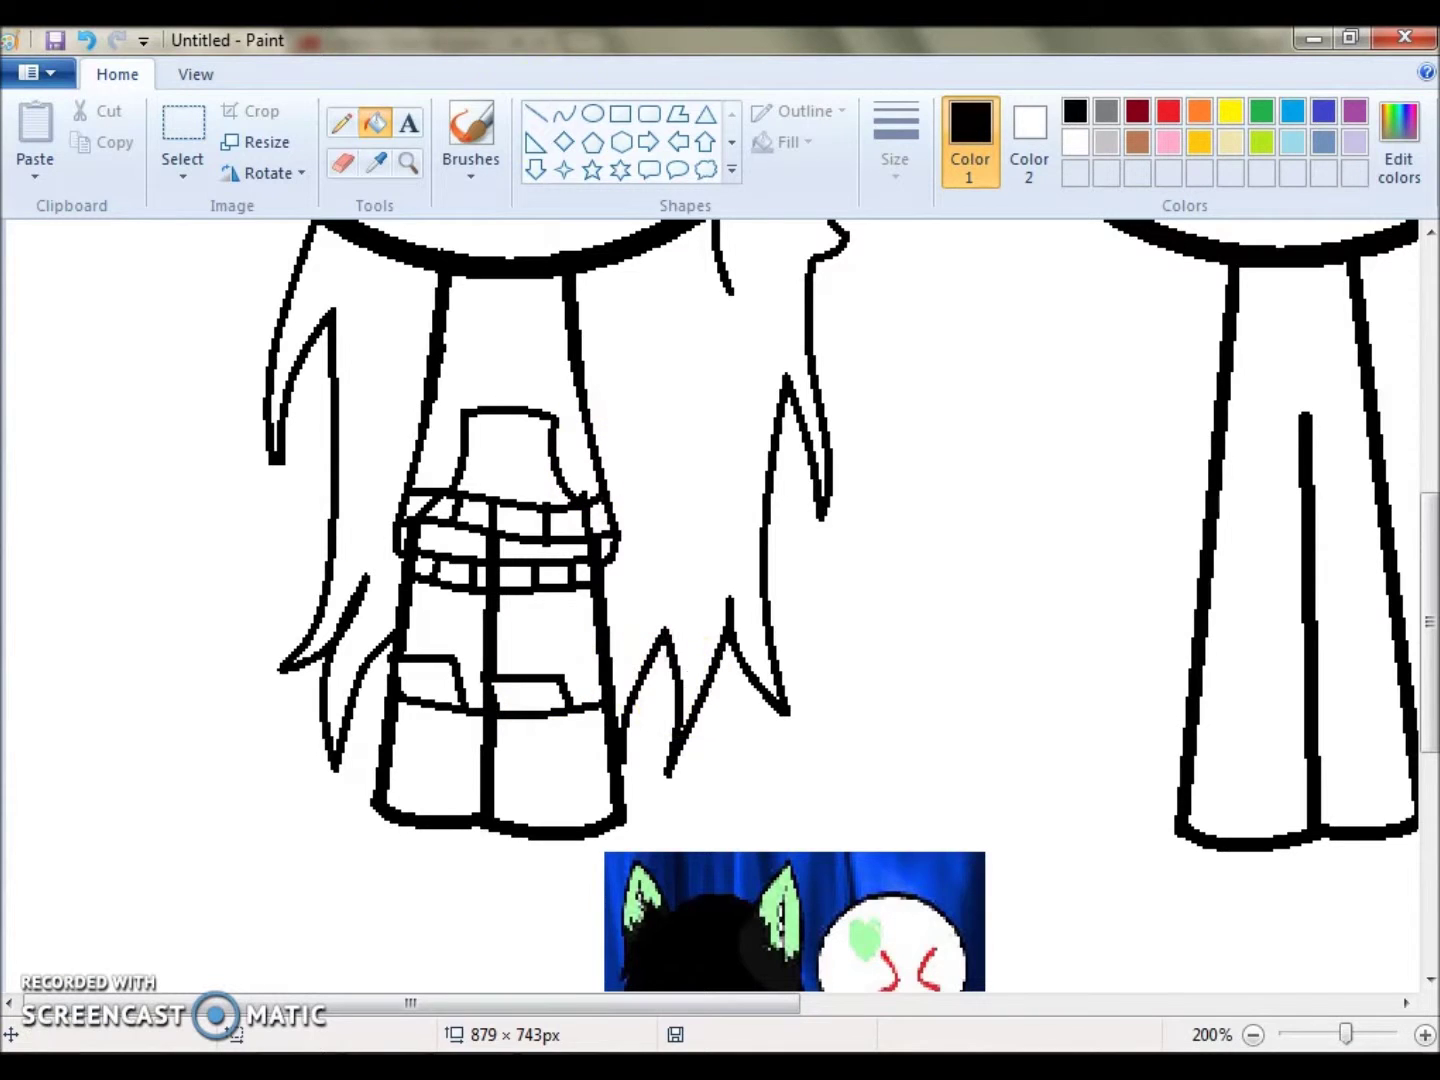
Fill two cells of the hem band black, one on each side of the centre line.
{"action": "left_click", "coordinate": [375, 122]}
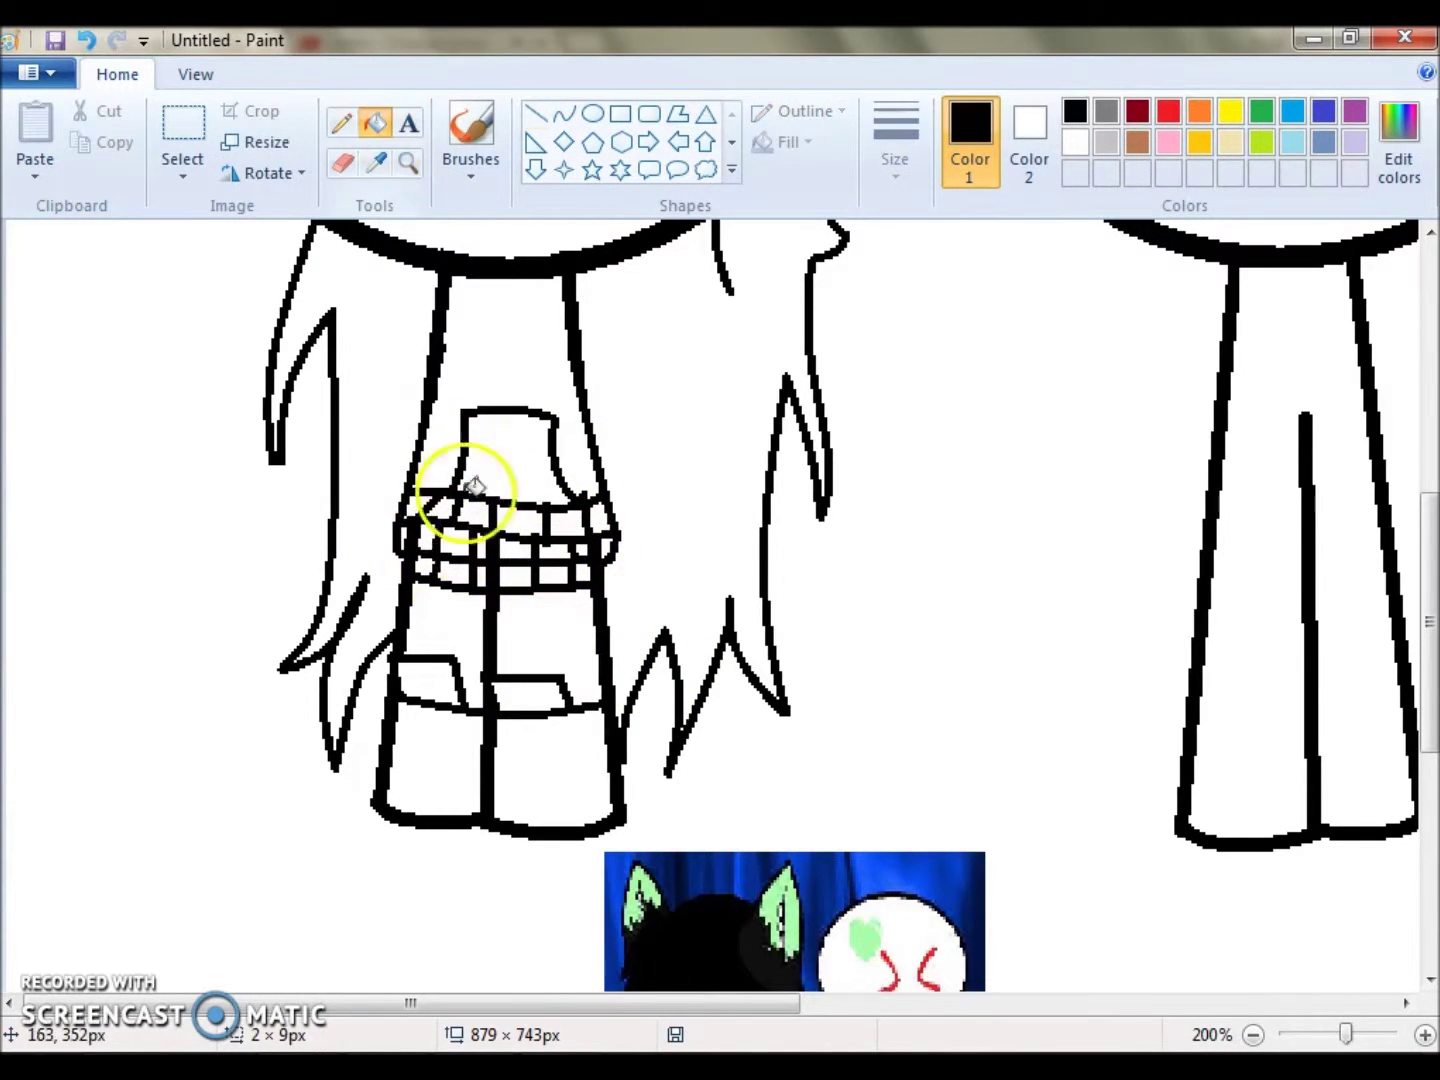
{"action": "scroll", "coordinate": [1223, 879], "scroll_direction": "right", "scroll_amount": 10}
{"action": "scroll", "coordinate": [665, 879], "scroll_direction": "left", "scroll_amount": 10}
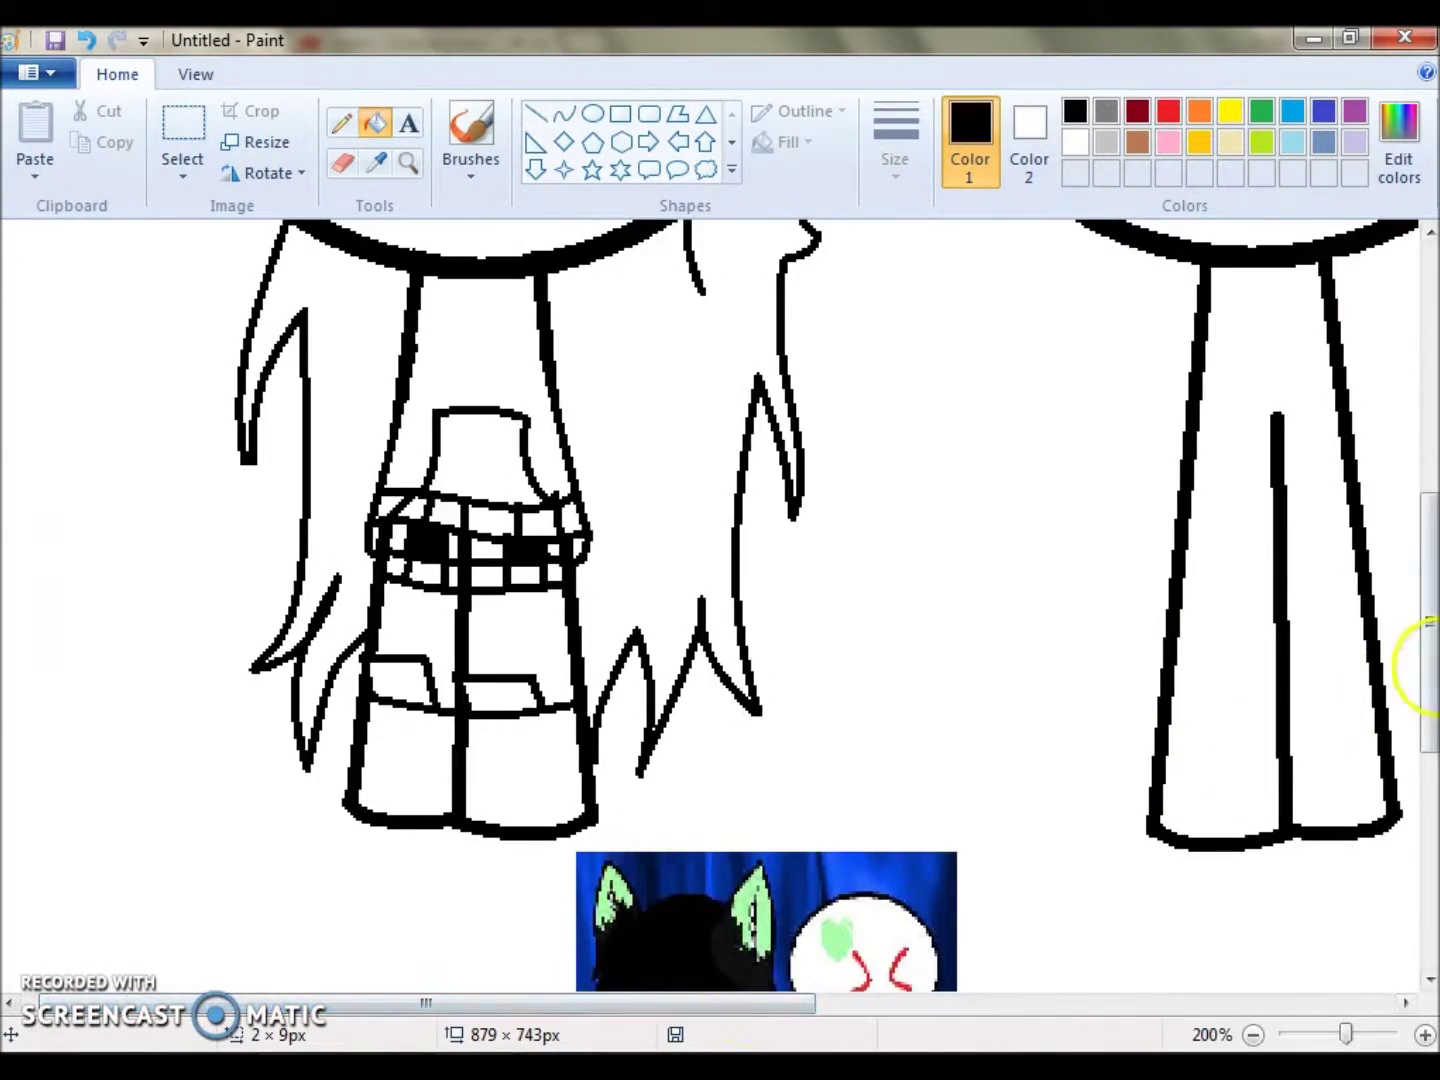
{"action": "scroll", "coordinate": [998, 1040], "scroll_direction": "right", "scroll_amount": 8}
Switch to the browser, open the IRL Photos story from the member's profile and view its reference picture.
{"action": "left_click", "coordinate": [998, 1040]}
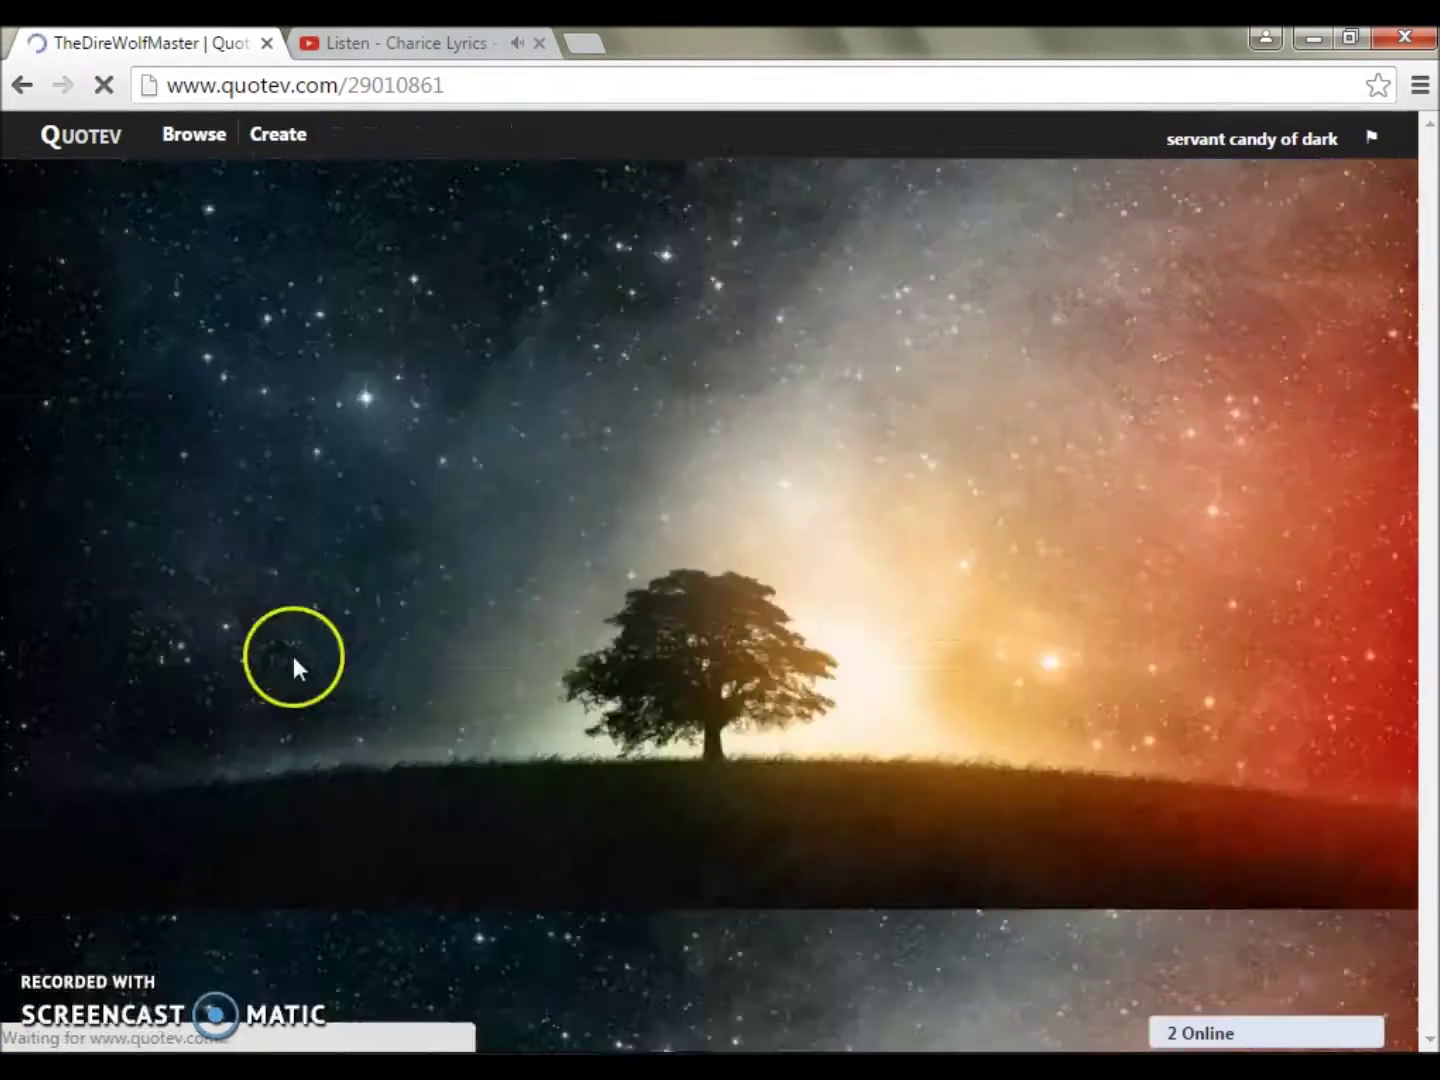
{"action": "scroll", "coordinate": [292, 656], "scroll_direction": "down", "scroll_amount": 5}
{"action": "left_click", "coordinate": [212, 540]}
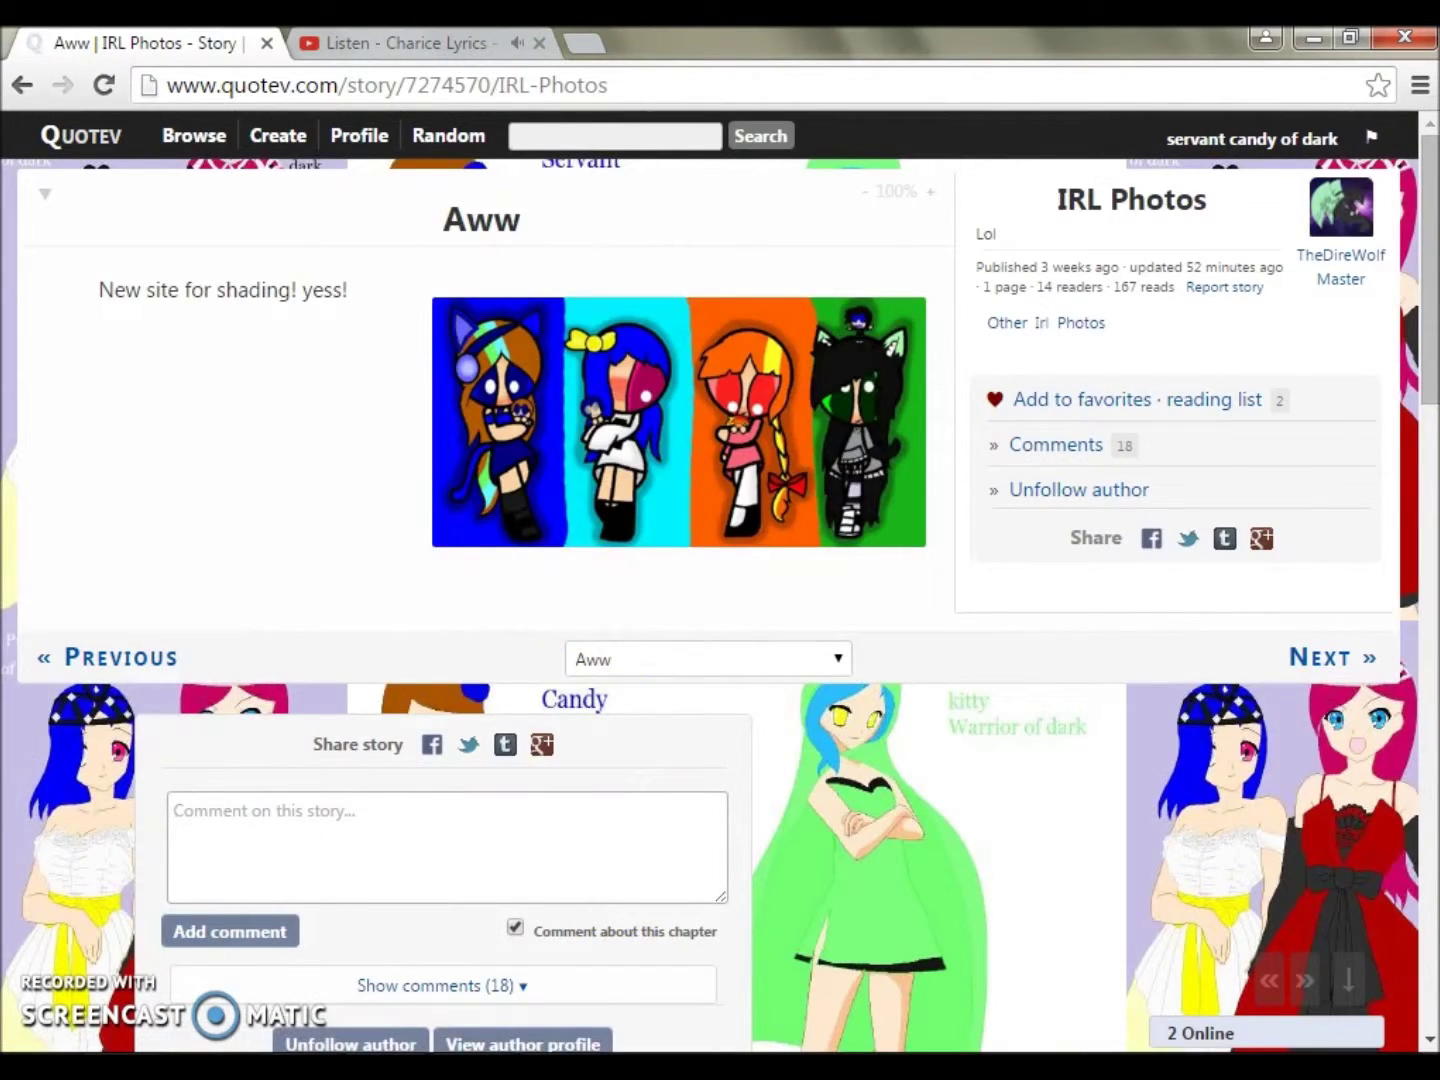
{"action": "left_click", "coordinate": [558, 1050]}
Erase the lower row of belt cells beneath the hem band.
{"action": "scroll", "coordinate": [980, 1015], "scroll_direction": "down", "scroll_amount": 3}
{"action": "mouse_move", "coordinate": [980, 1015]}
{"action": "left_mouse_down"}
{"action": "mouse_move", "coordinate": [540, 1022]}
{"action": "mouse_move", "coordinate": [590, 1020]}
{"action": "left_mouse_up"}
{"action": "left_click", "coordinate": [340, 297]}
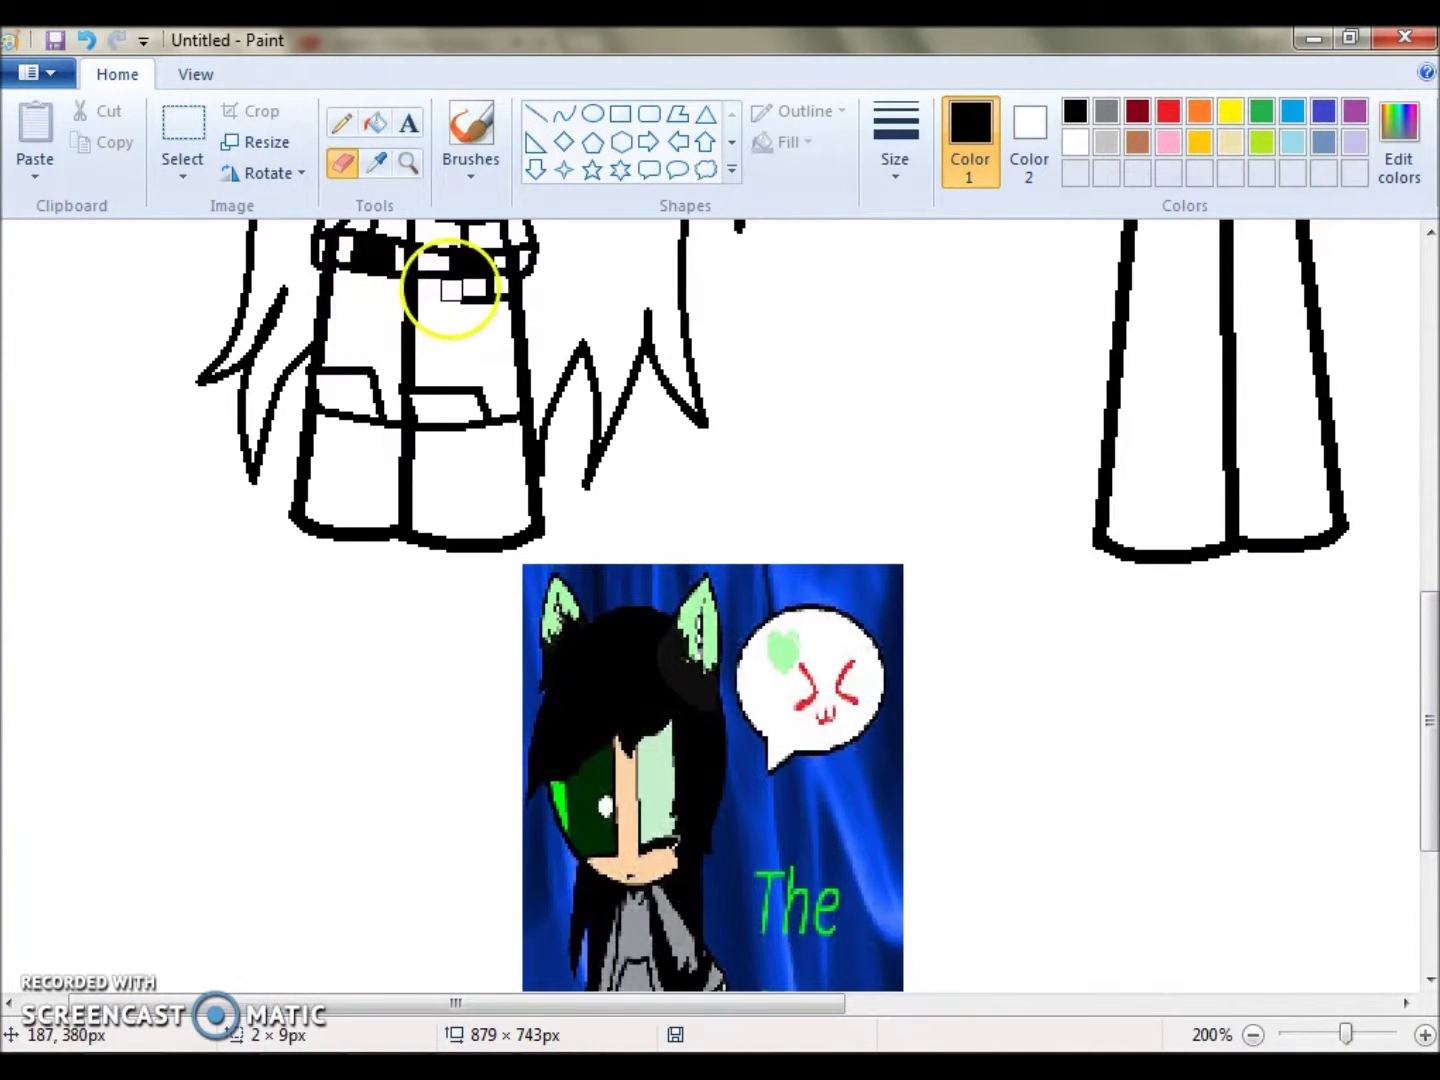
{"action": "left_click", "coordinate": [375, 122]}
{"action": "left_click", "coordinate": [478, 540]}
{"action": "left_click", "coordinate": [87, 40]}
Draw a black line from the neck down to a point beside the top, and a curve from there up toward the hair.
{"action": "mouse_move", "coordinate": [540, 1003]}
{"action": "left_mouse_down"}
{"action": "mouse_move", "coordinate": [1022, 920]}
{"action": "mouse_move", "coordinate": [525, 1010]}
{"action": "left_mouse_up"}
{"action": "scroll", "coordinate": [505, 600], "scroll_direction": "up", "scroll_amount": 5}
{"action": "left_click", "coordinate": [564, 113]}
{"action": "mouse_move", "coordinate": [580, 552]}
{"action": "left_mouse_down"}
{"action": "mouse_move", "coordinate": [662, 782]}
{"action": "mouse_move", "coordinate": [670, 730]}
{"action": "left_mouse_up"}
{"action": "left_click", "coordinate": [706, 645]}
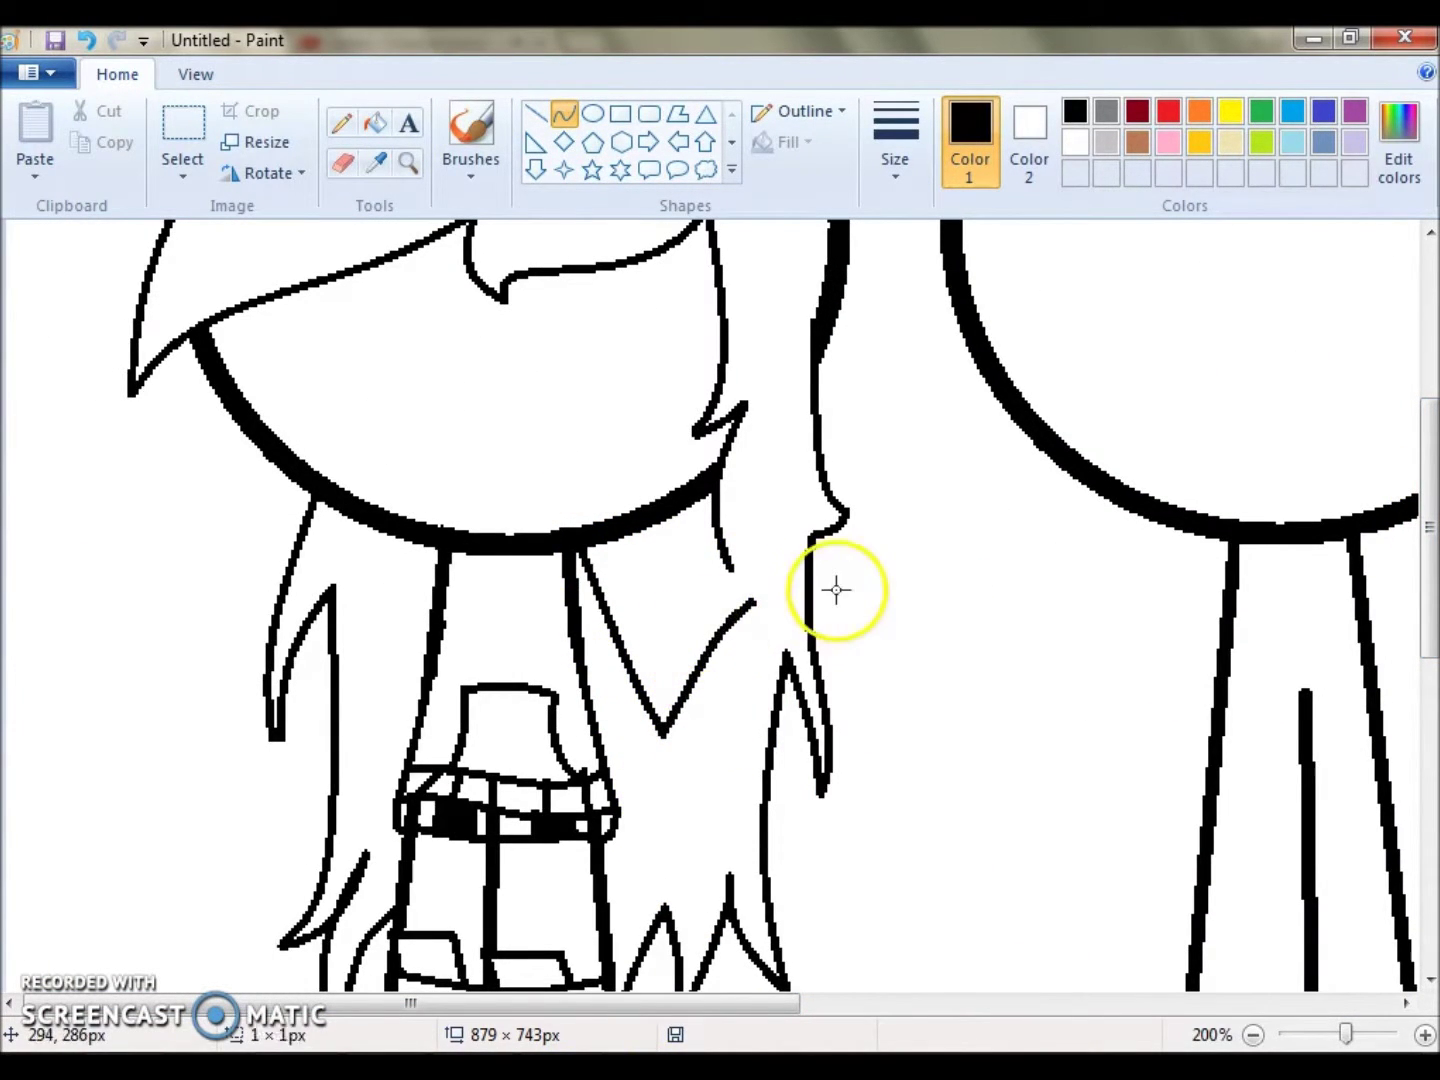
{"action": "left_click", "coordinate": [755, 603]}
{"action": "left_click_drag", "start_coordinate": [787, 775], "coordinate": [790, 795]}
{"action": "key", "text": "ctrl+z"}
{"action": "left_click_drag", "start_coordinate": [742, 601], "coordinate": [787, 595]}
{"action": "key", "text": "ctrl+z"}
{"action": "key", "text": "ctrl+z"}
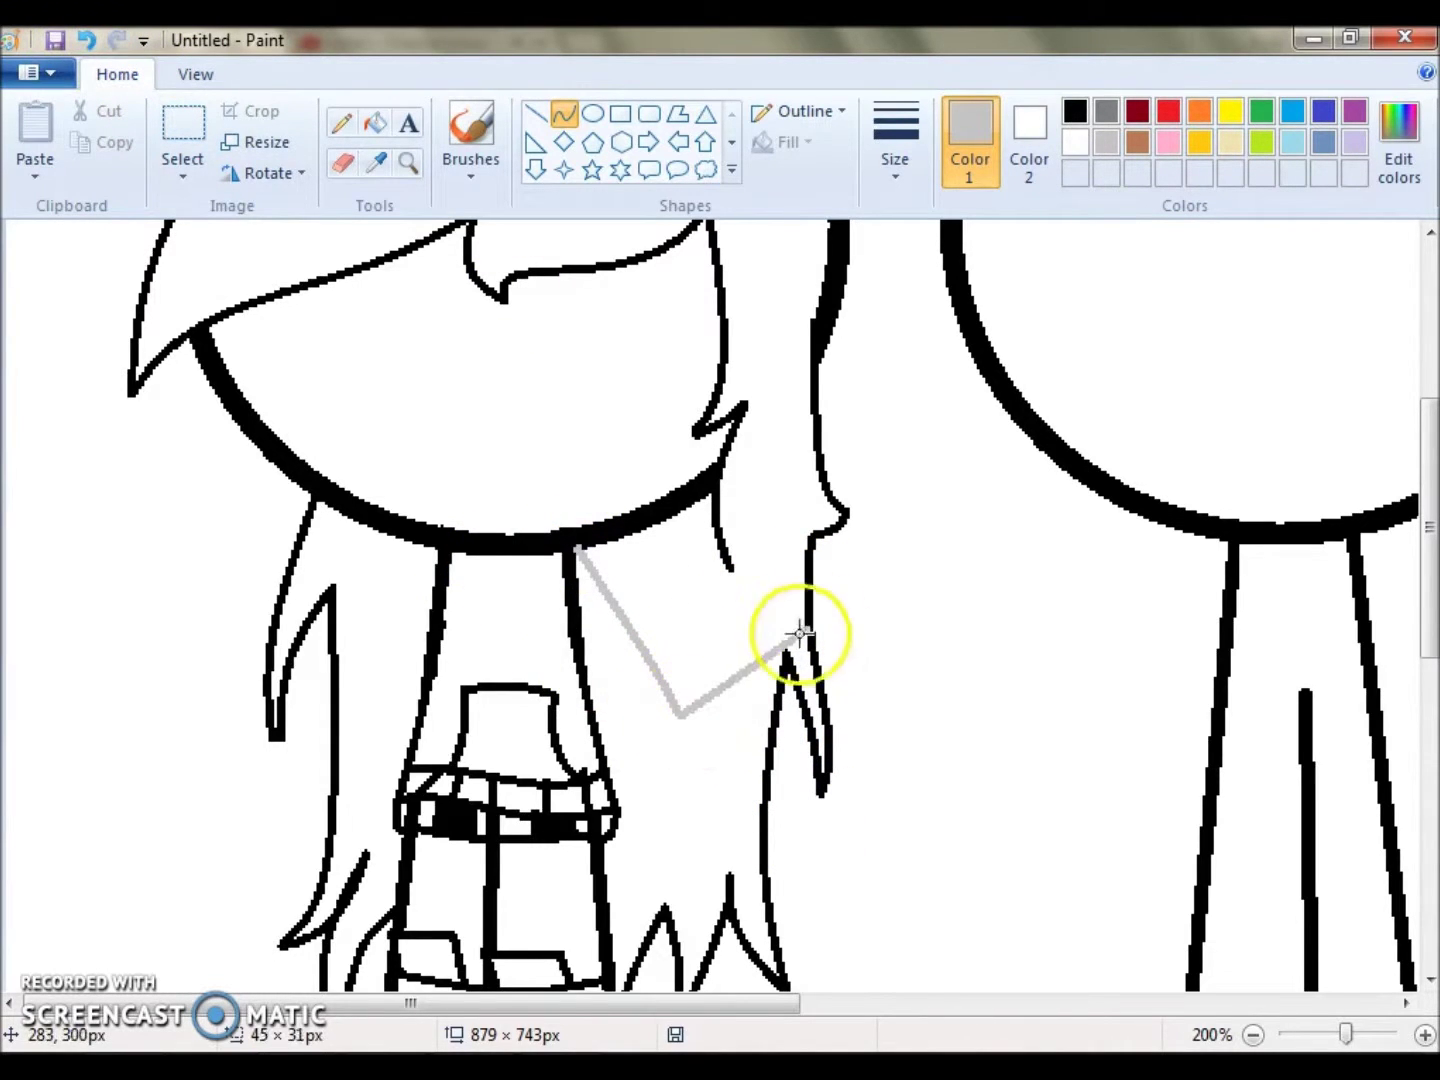
{"action": "left_click", "coordinate": [97, 44]}
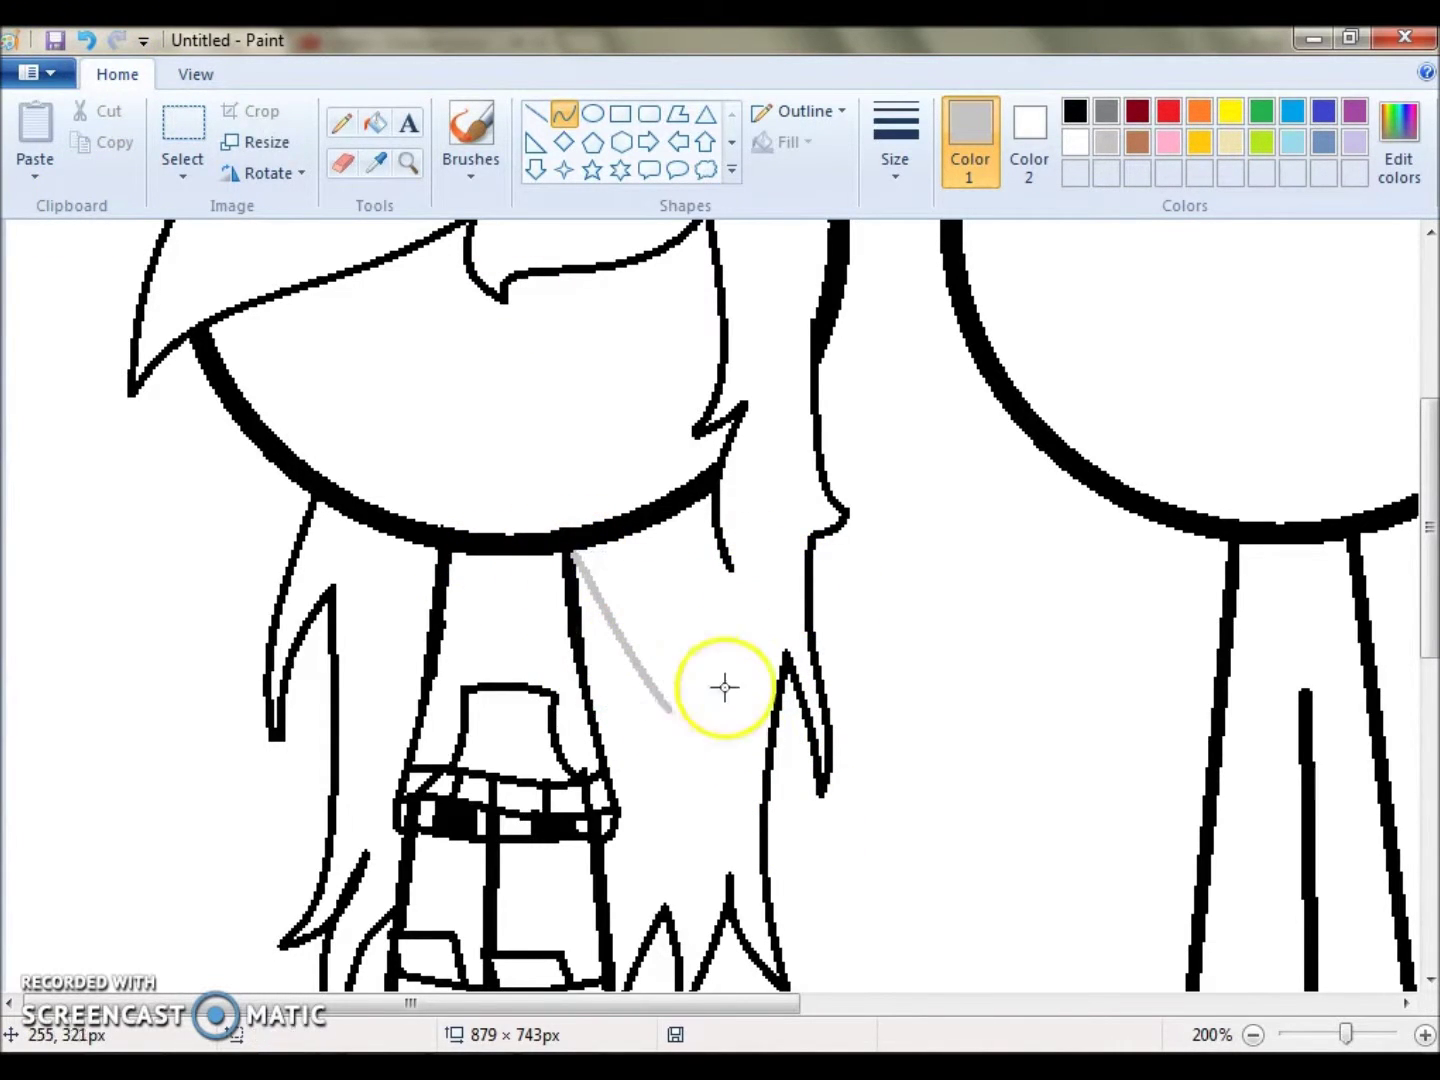
{"action": "left_click_drag", "start_coordinate": [749, 633], "coordinate": [775, 546]}
{"action": "left_click", "coordinate": [831, 682]}
{"action": "left_click_drag", "start_coordinate": [813, 667], "coordinate": [750, 758]}
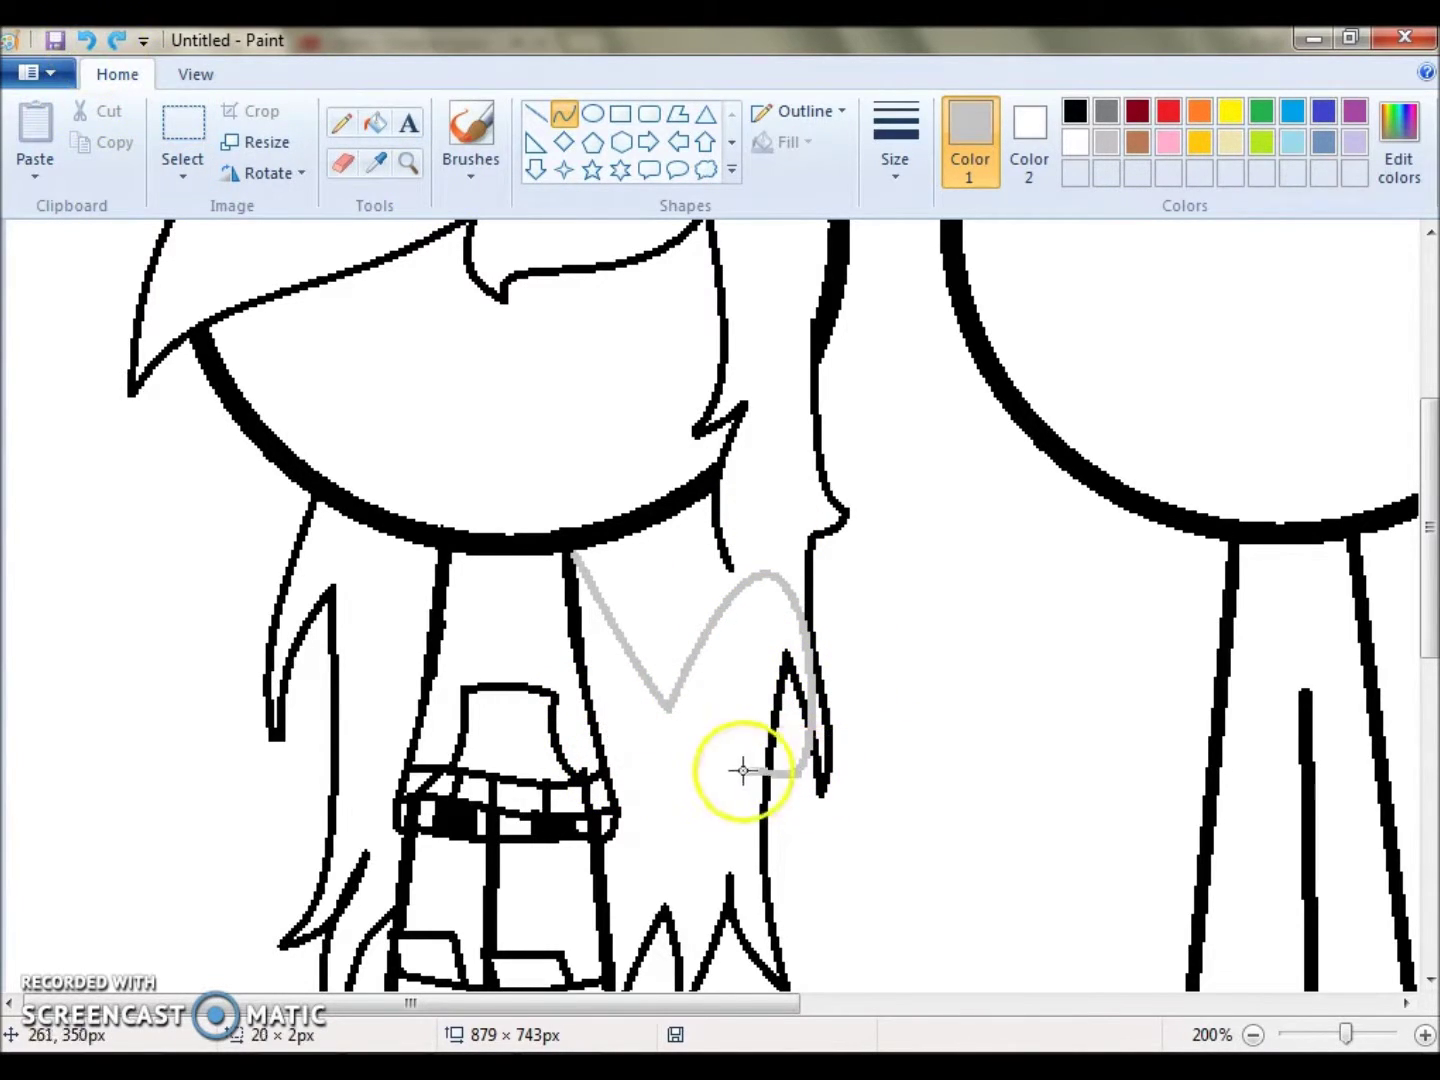
{"action": "left_click_drag", "start_coordinate": [836, 781], "coordinate": [913, 762]}
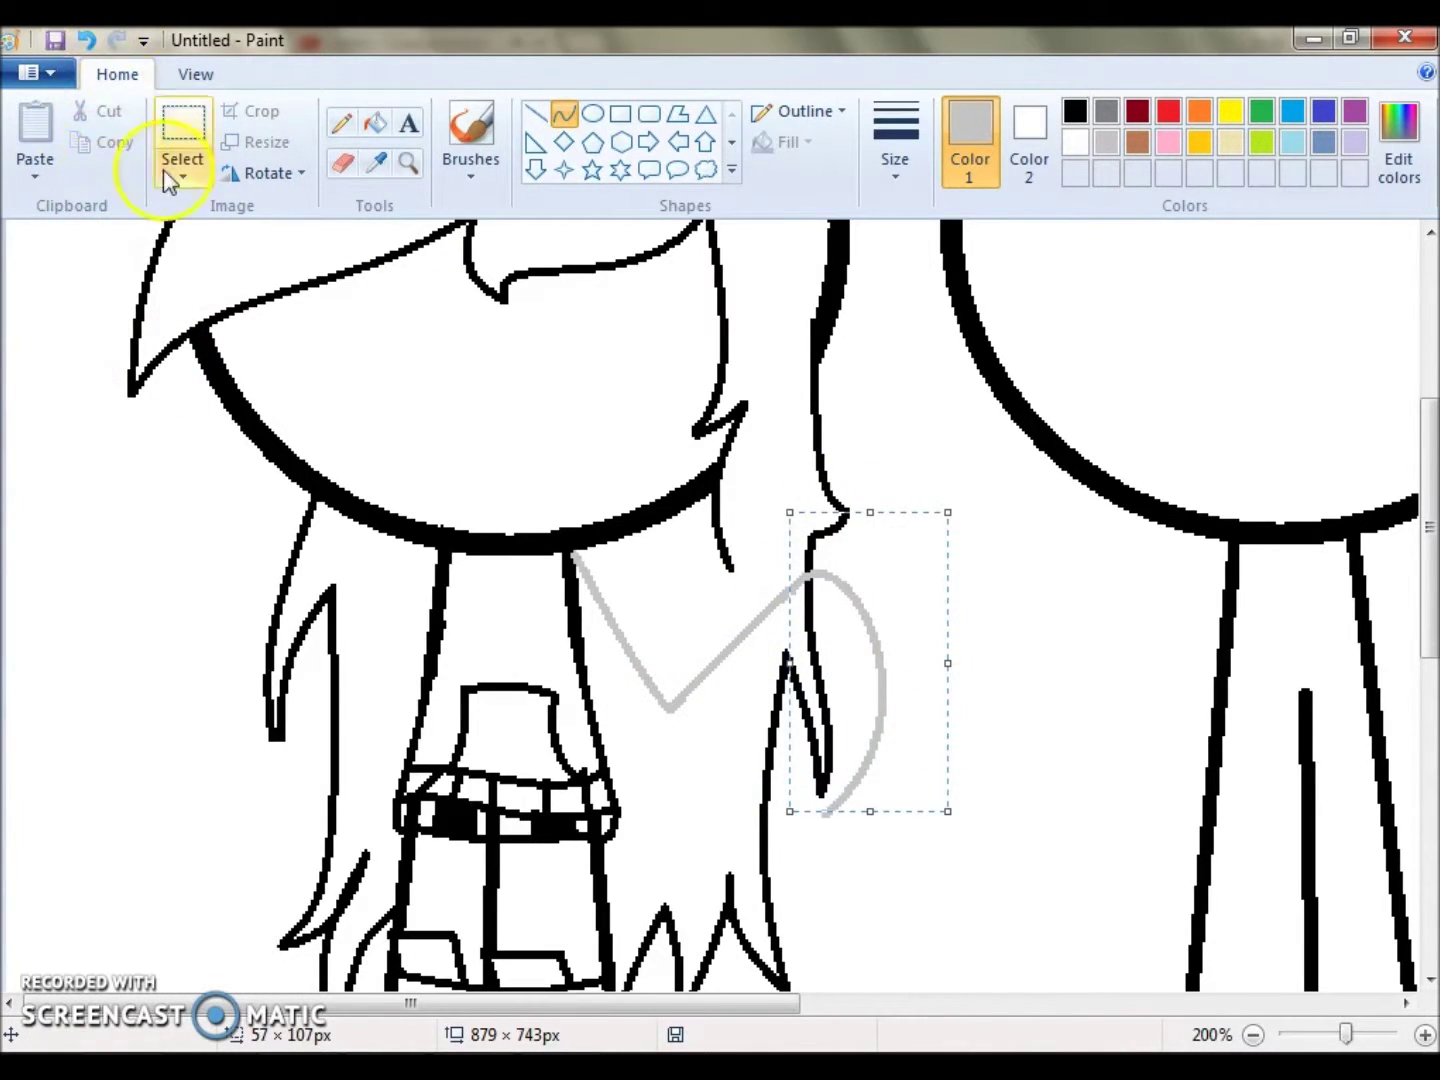
{"action": "key", "text": "ctrl+z"}
{"action": "key", "text": "ctrl+z"}
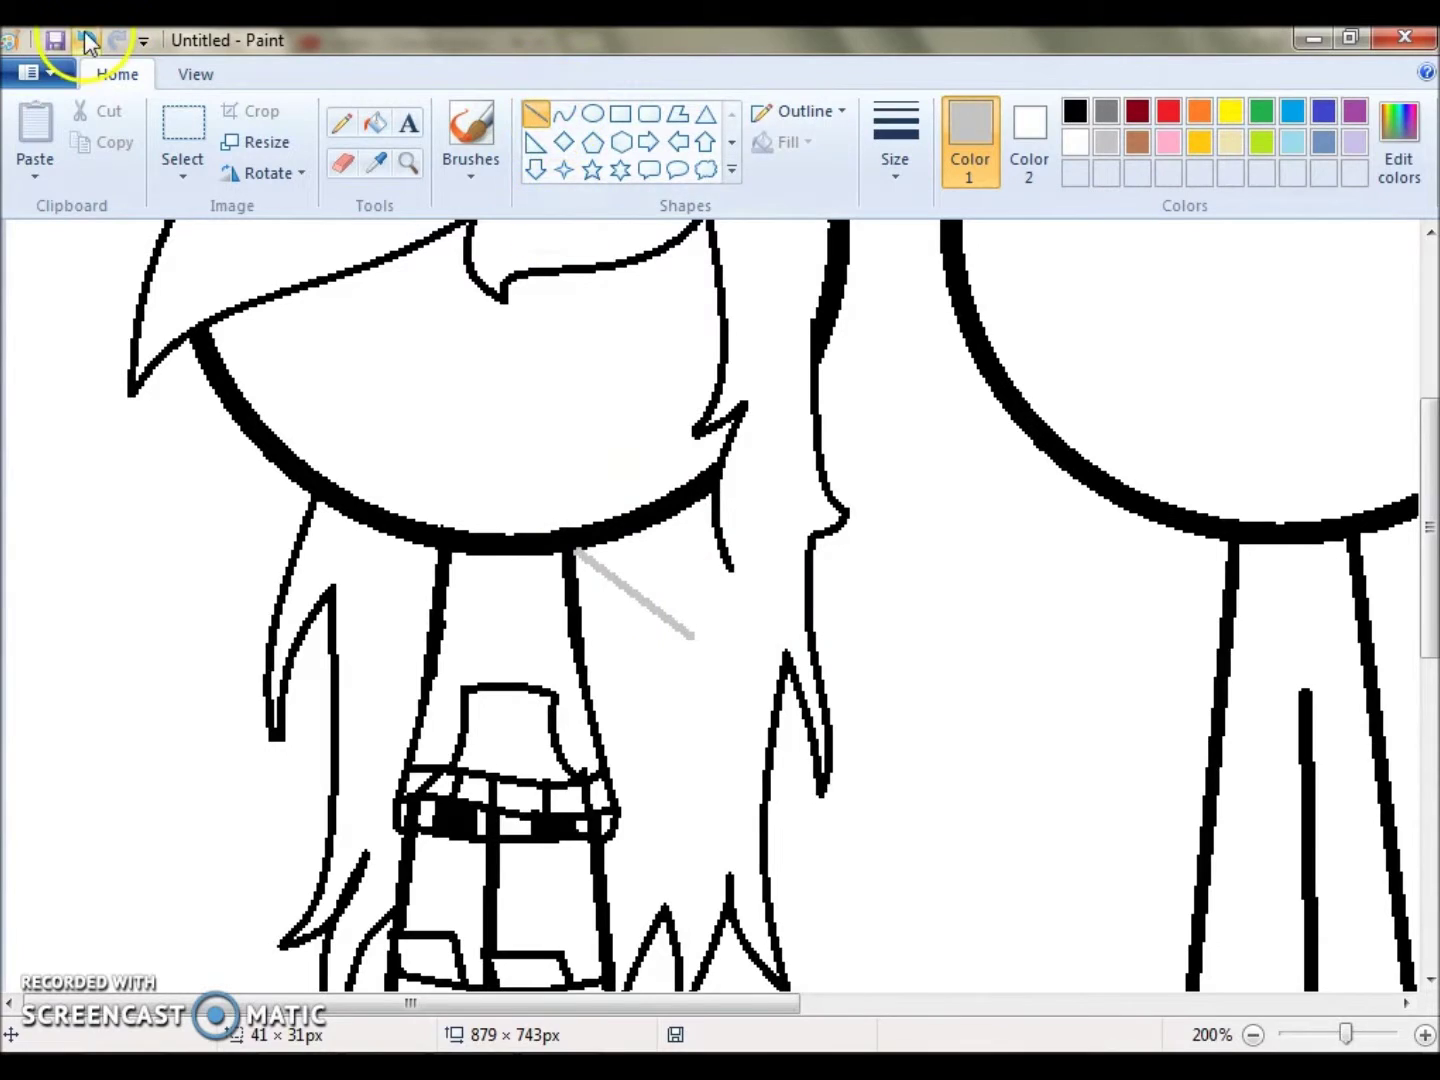
{"action": "key", "text": "ctrl+z"}
Draw a bent arm in light grey from the neck out to the hair, ending in a wide, pointed, drooping sleeve.
{"action": "left_click_drag", "start_coordinate": [575, 550], "coordinate": [668, 690]}
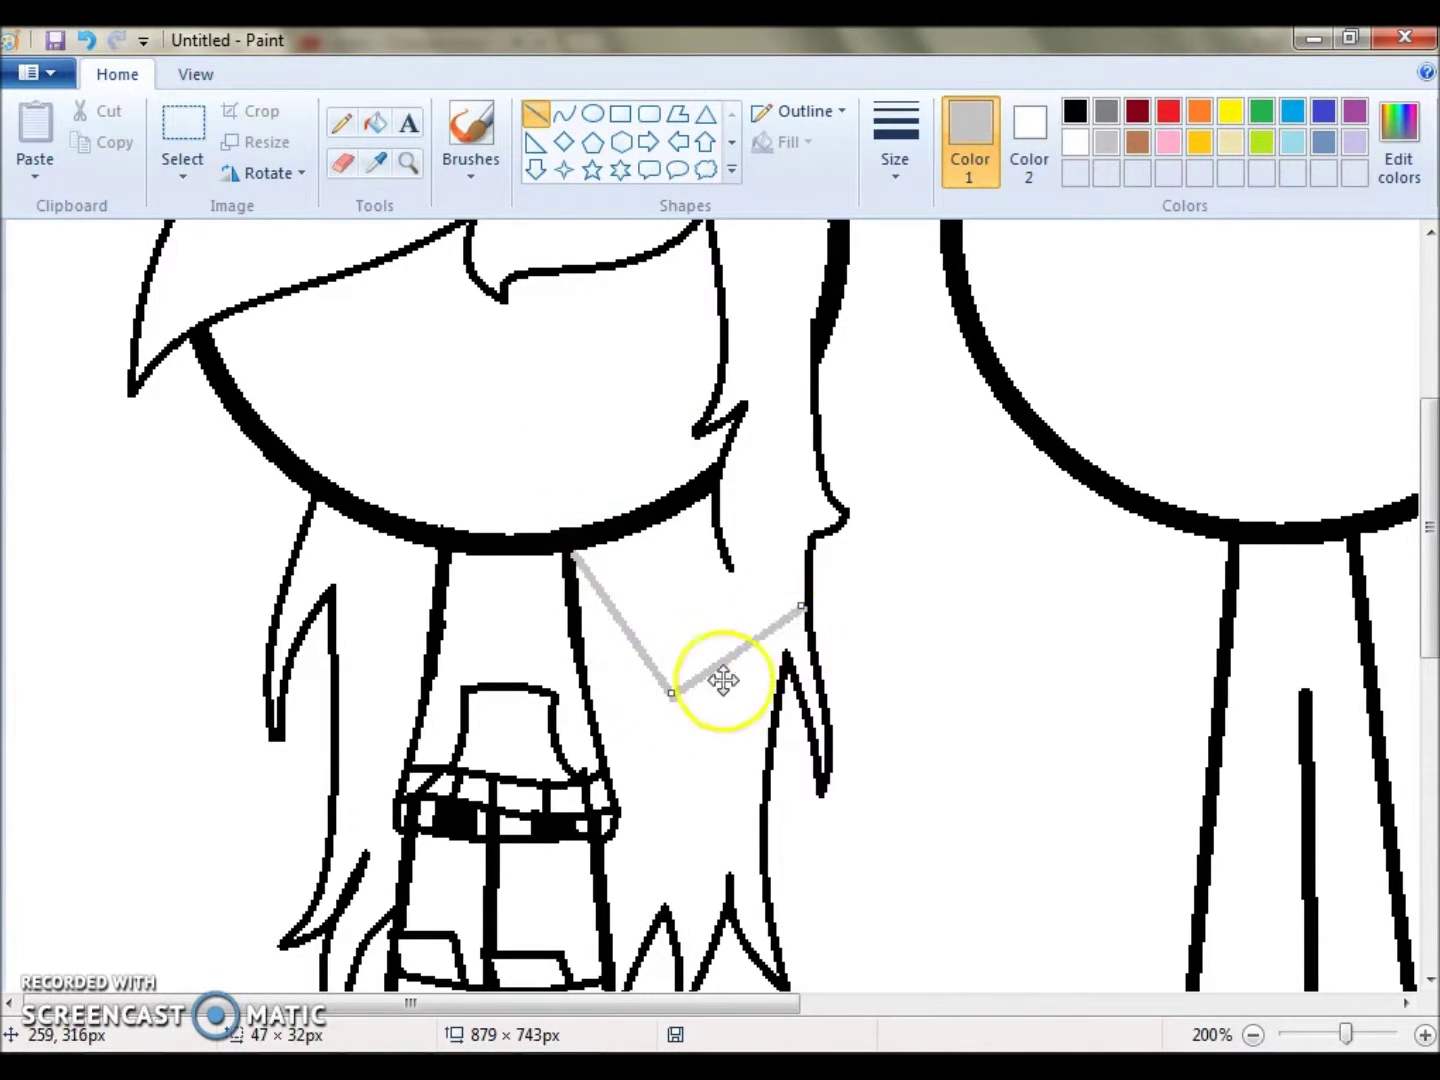
{"action": "left_click", "coordinate": [564, 112]}
{"action": "left_click_drag", "start_coordinate": [775, 636], "coordinate": [820, 798]}
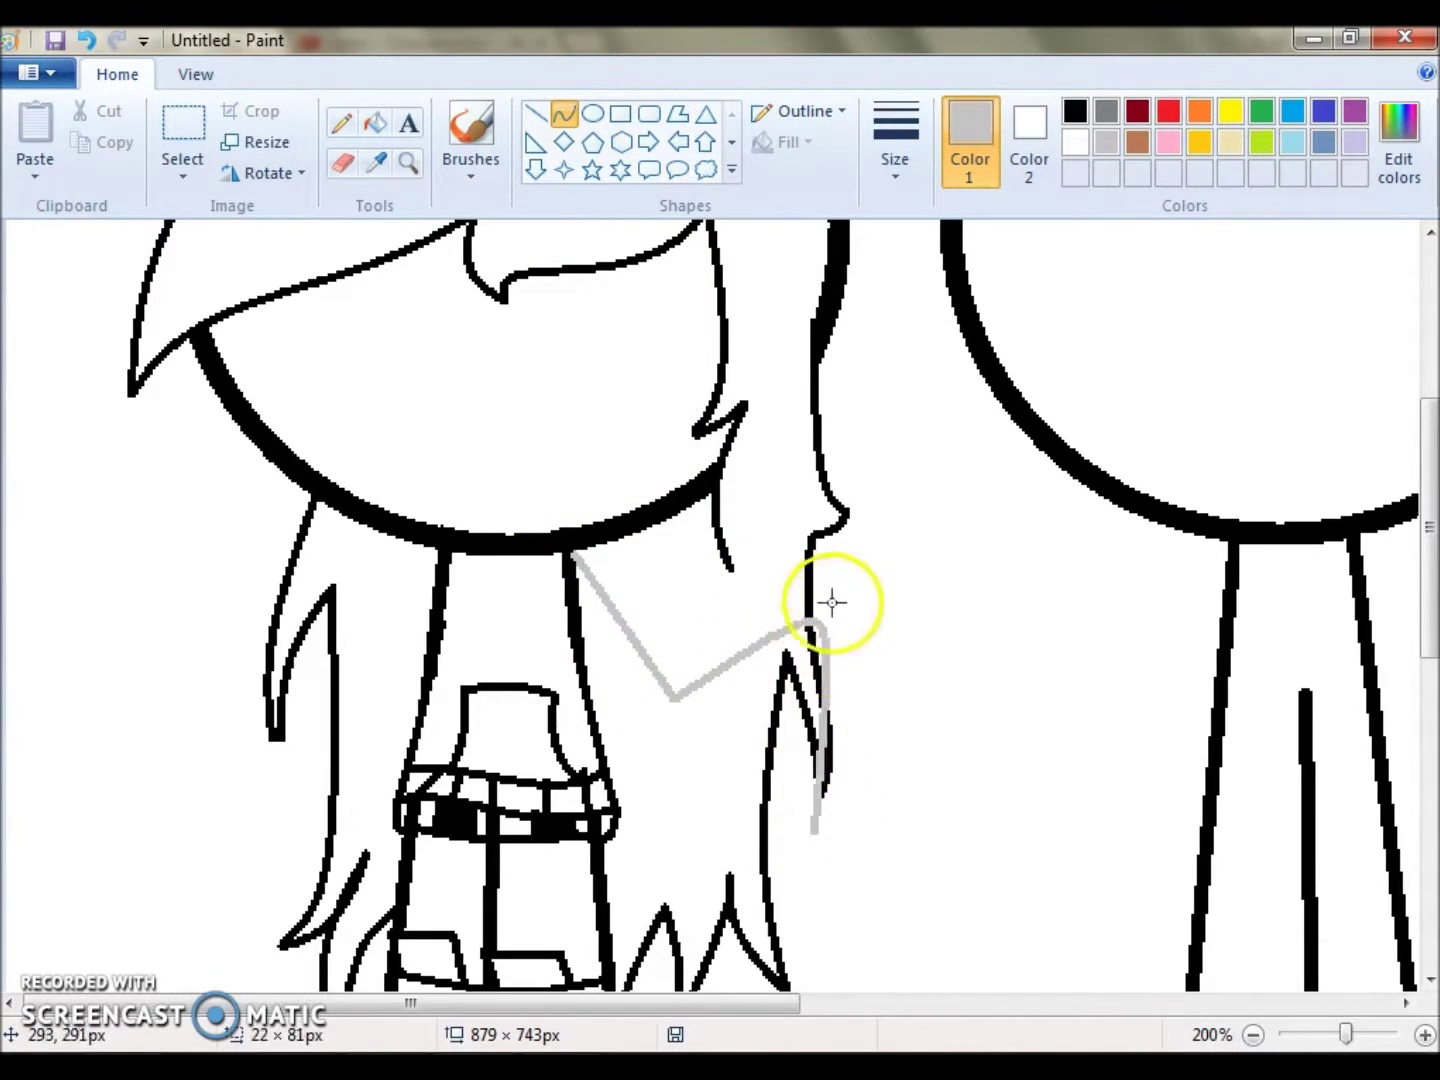
{"action": "left_click_drag", "start_coordinate": [829, 598], "coordinate": [983, 807]}
{"action": "left_click", "coordinate": [812, 826]}
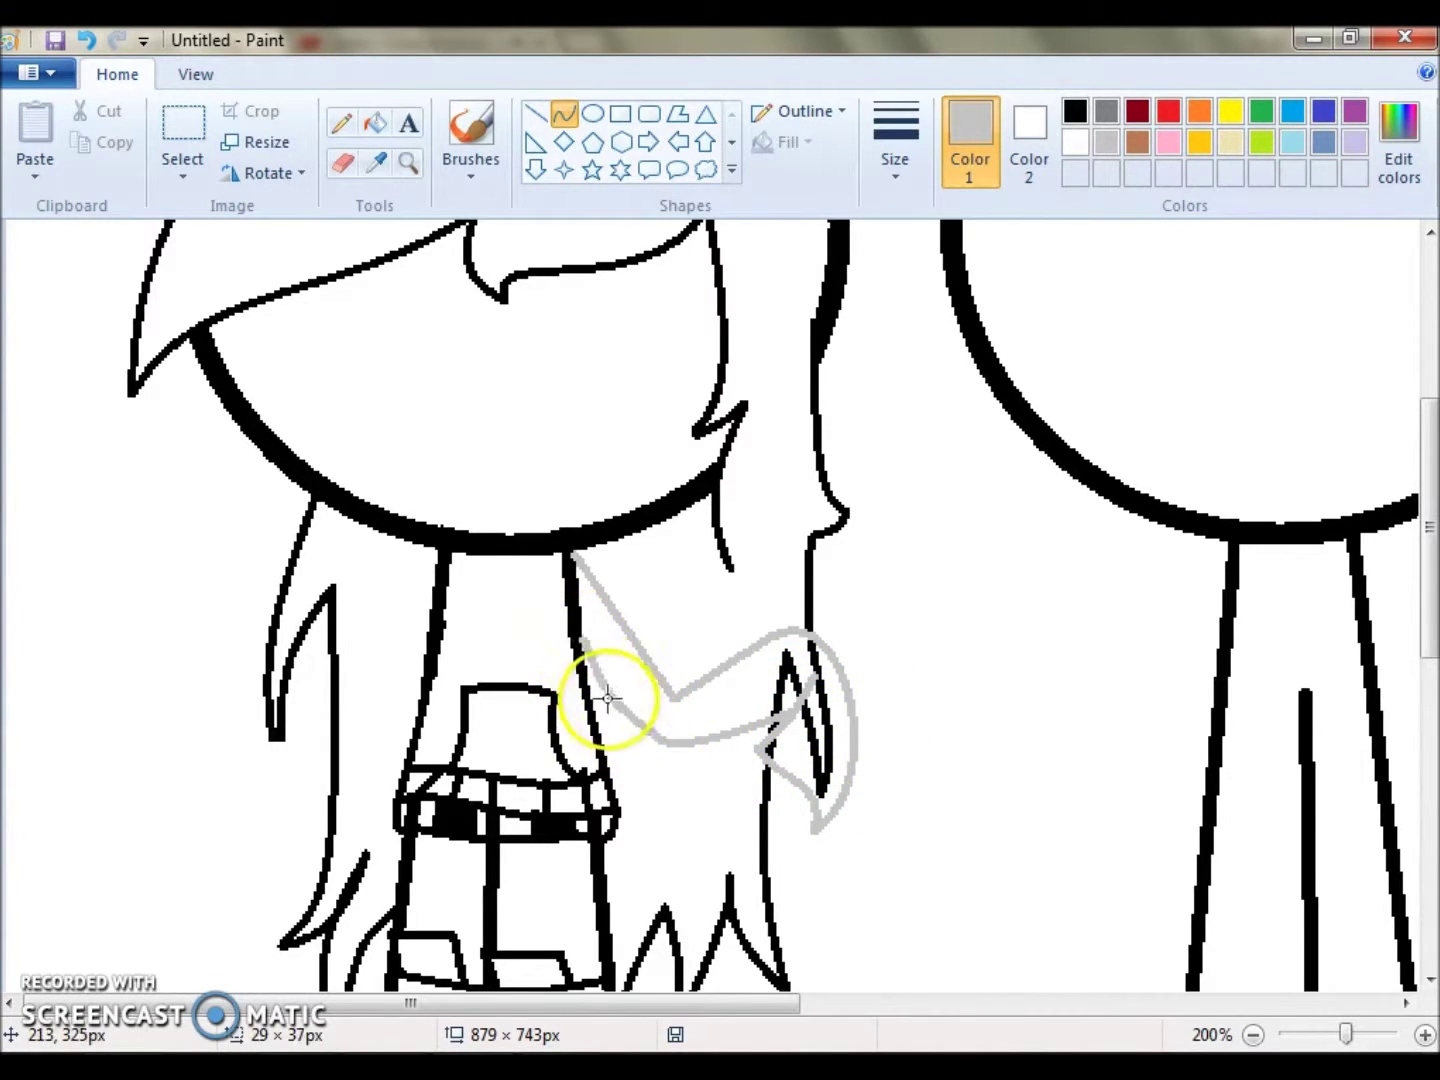
Recolour the grey arm outline black and draw the other arm in black from the neck down beside the body.
{"action": "left_click", "coordinate": [375, 122]}
{"action": "left_click", "coordinate": [1075, 110]}
{"action": "left_click", "coordinate": [633, 627]}
{"action": "key", "text": "ctrl+z"}
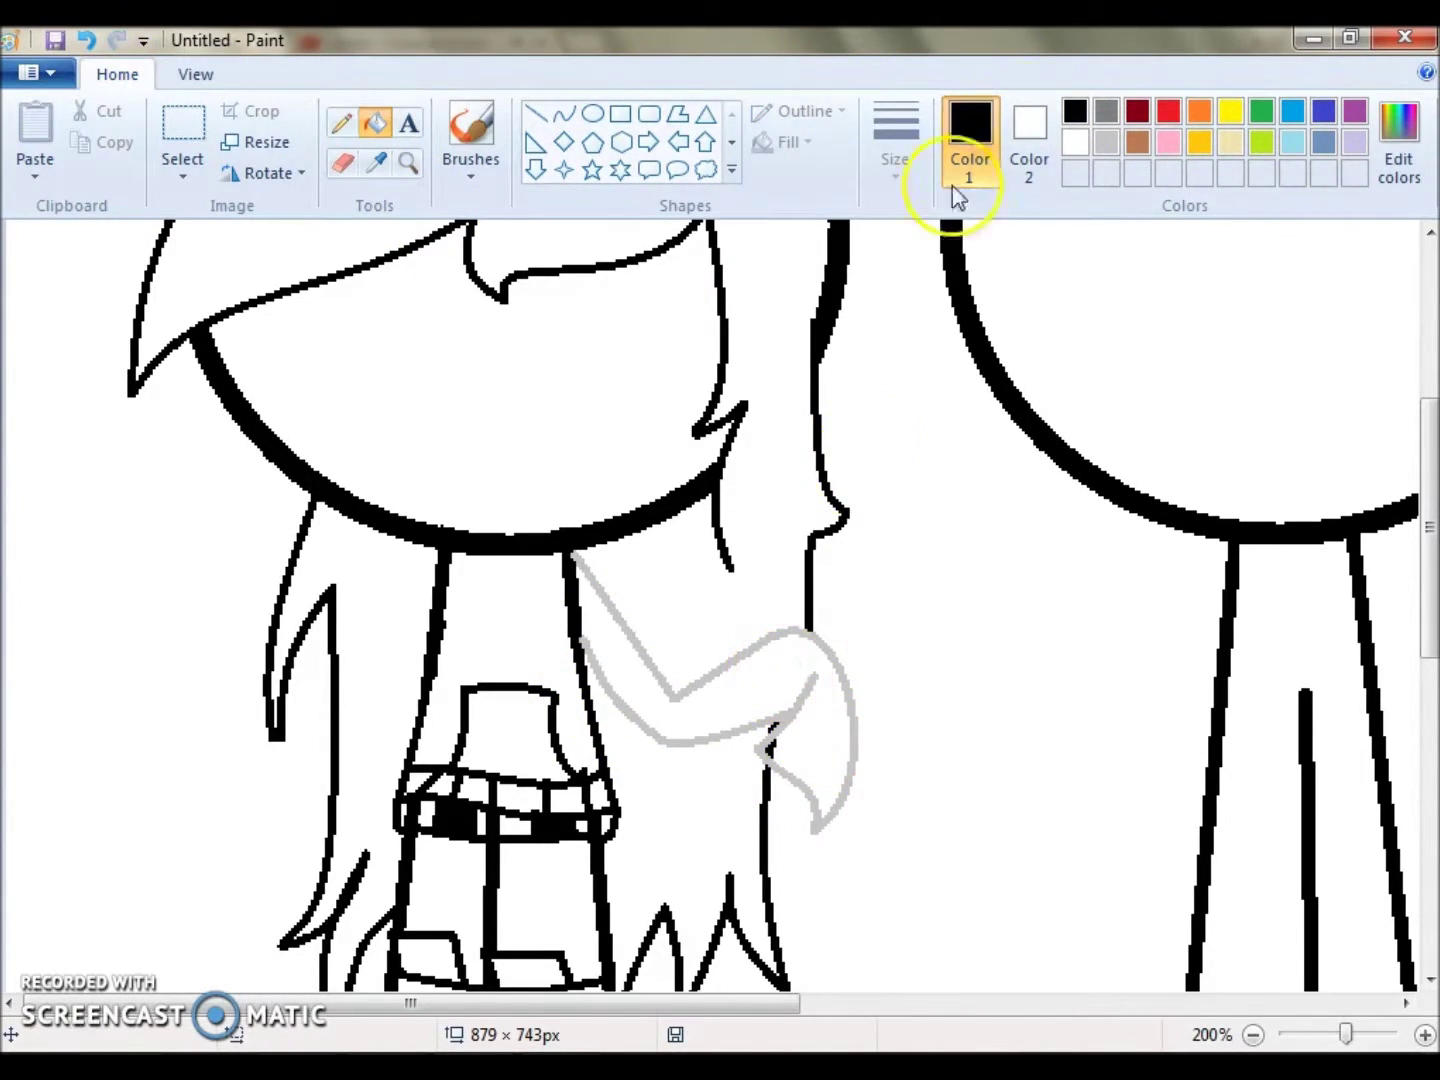
{"action": "key", "text": "ctrl+y"}
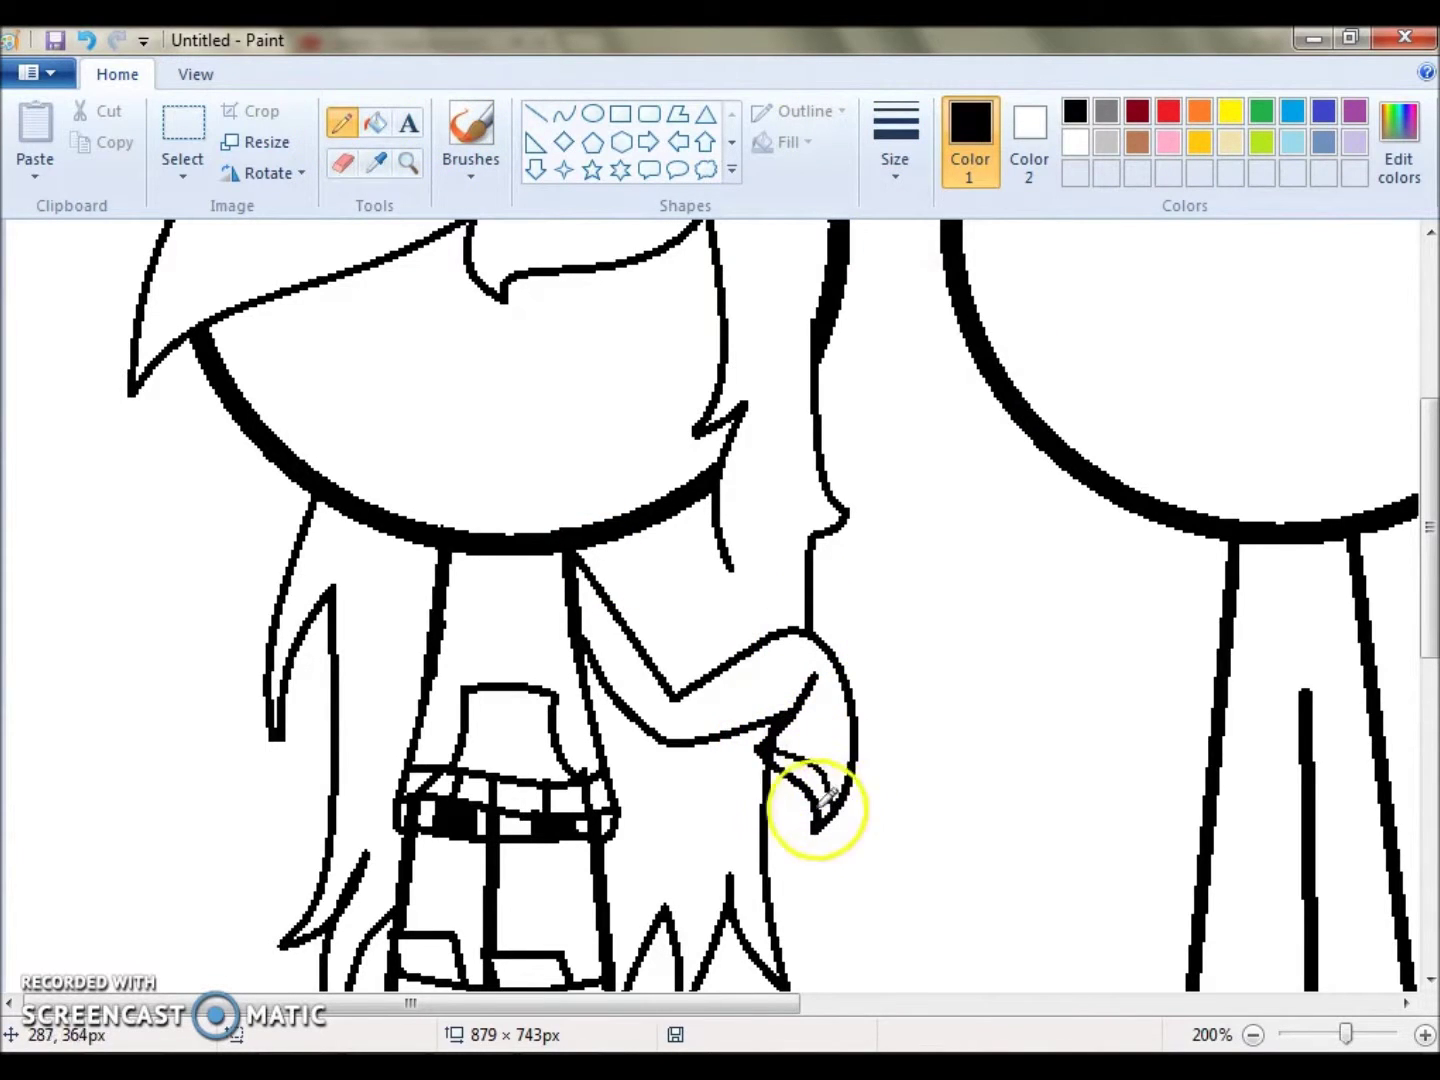
{"action": "left_click", "coordinate": [564, 113]}
{"action": "left_click_drag", "start_coordinate": [431, 546], "coordinate": [366, 800]}
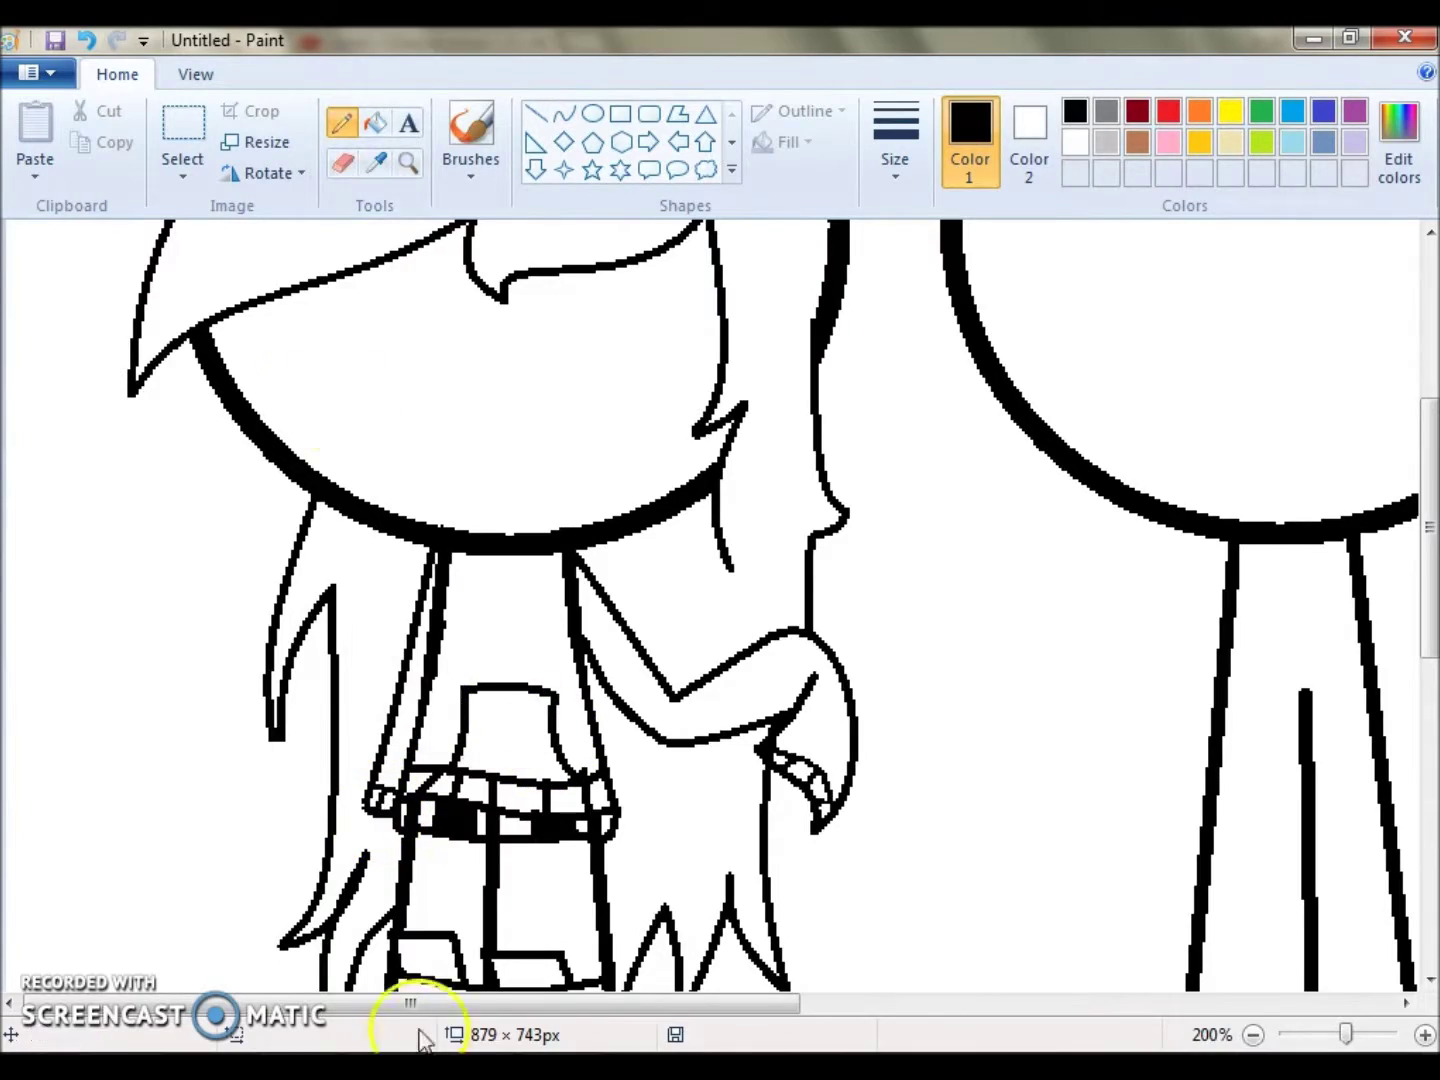
{"action": "left_click_drag", "start_coordinate": [572, 1010], "coordinate": [1180, 1010]}
{"action": "left_click_drag", "start_coordinate": [1429, 560], "coordinate": [1429, 450]}
{"action": "left_click_drag", "start_coordinate": [1077, 1006], "coordinate": [487, 1006]}
{"action": "left_click_drag", "start_coordinate": [1429, 500], "coordinate": [1418, 562]}
{"action": "left_click", "coordinate": [1168, 141]}
{"action": "left_click_drag", "start_coordinate": [1010, 1003], "coordinate": [545, 1003]}
Switch to the browser, play the Charice Louder Lyrics video and go to the previous page of the IRL Photos story.
{"action": "key", "text": "alt+Tab"}
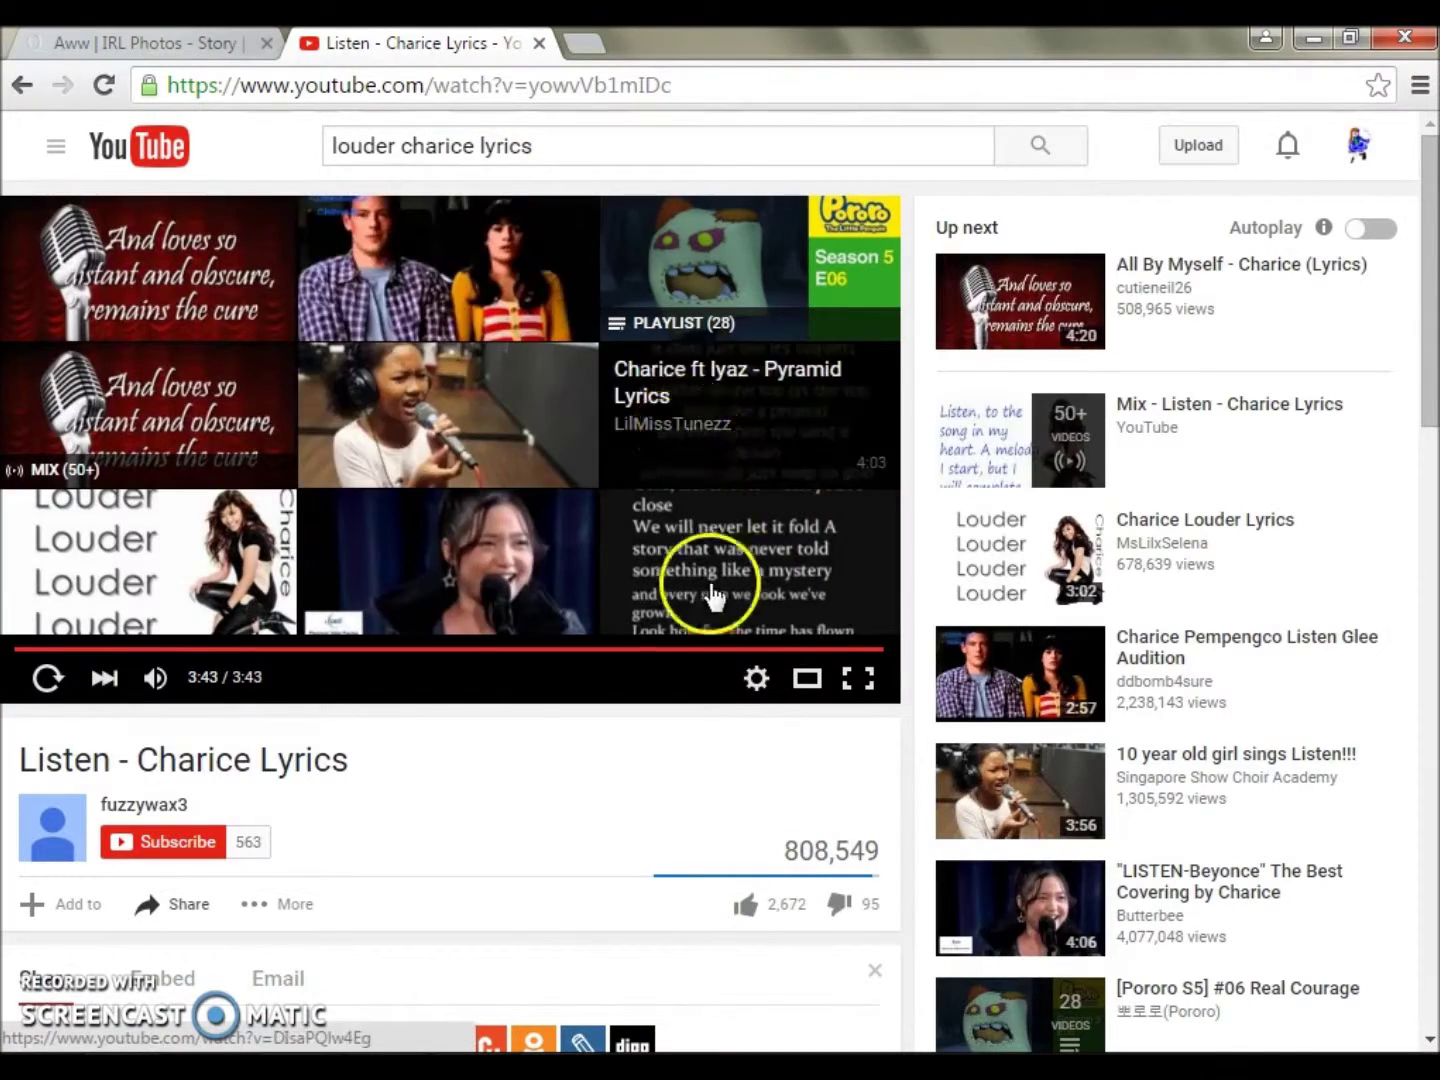
{"action": "left_click", "coordinate": [217, 597]}
{"action": "key", "text": "ctrl+Tab"}
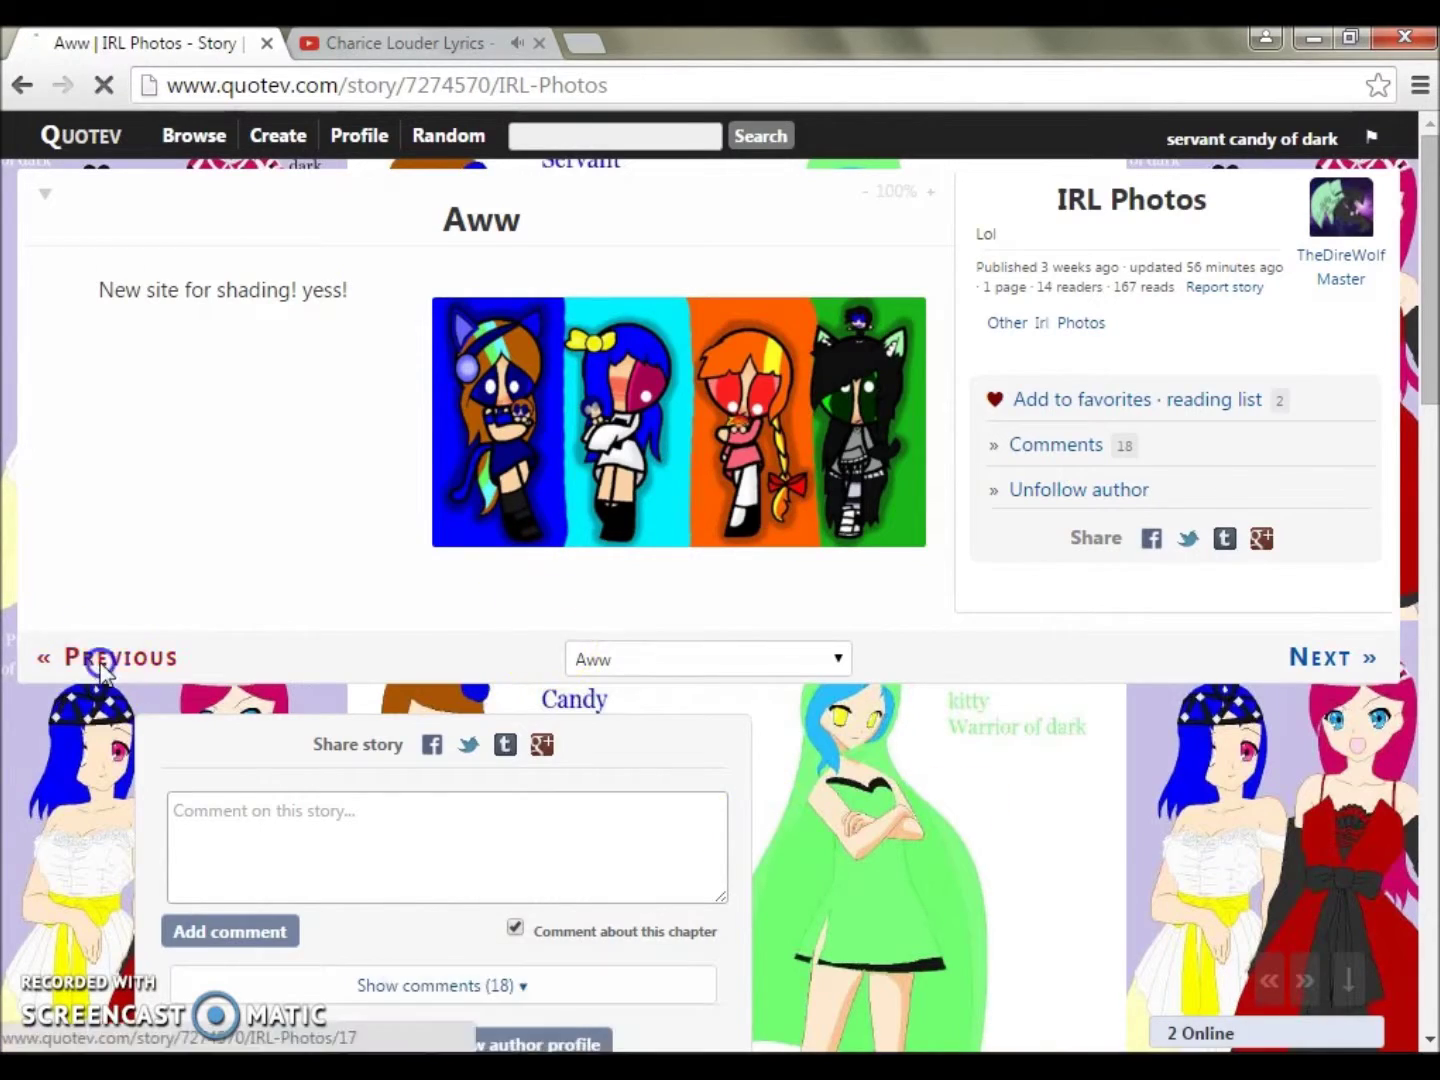
{"action": "left_click", "coordinate": [180, 656]}
Switch back to Paint and draw a hair curve down from the upper edge of the second figure's head.
{"action": "key", "text": "alt+Tab"}
{"action": "scroll", "coordinate": [700, 500], "scroll_direction": "up", "scroll_amount": 3}
{"action": "key", "text": "ctrl+Page_Up"}
{"action": "key", "text": "ctrl+Page_Up"}
{"action": "key", "text": "ctrl+Page_Up"}
{"action": "mouse_move", "coordinate": [640, 395]}
{"action": "left_mouse_down"}
{"action": "mouse_move", "coordinate": [886, 740]}
{"action": "mouse_move", "coordinate": [781, 553]}
{"action": "mouse_move", "coordinate": [971, 704]}
{"action": "left_mouse_up"}
{"action": "left_click", "coordinate": [56, 40]}
{"action": "key", "text": "Escape"}
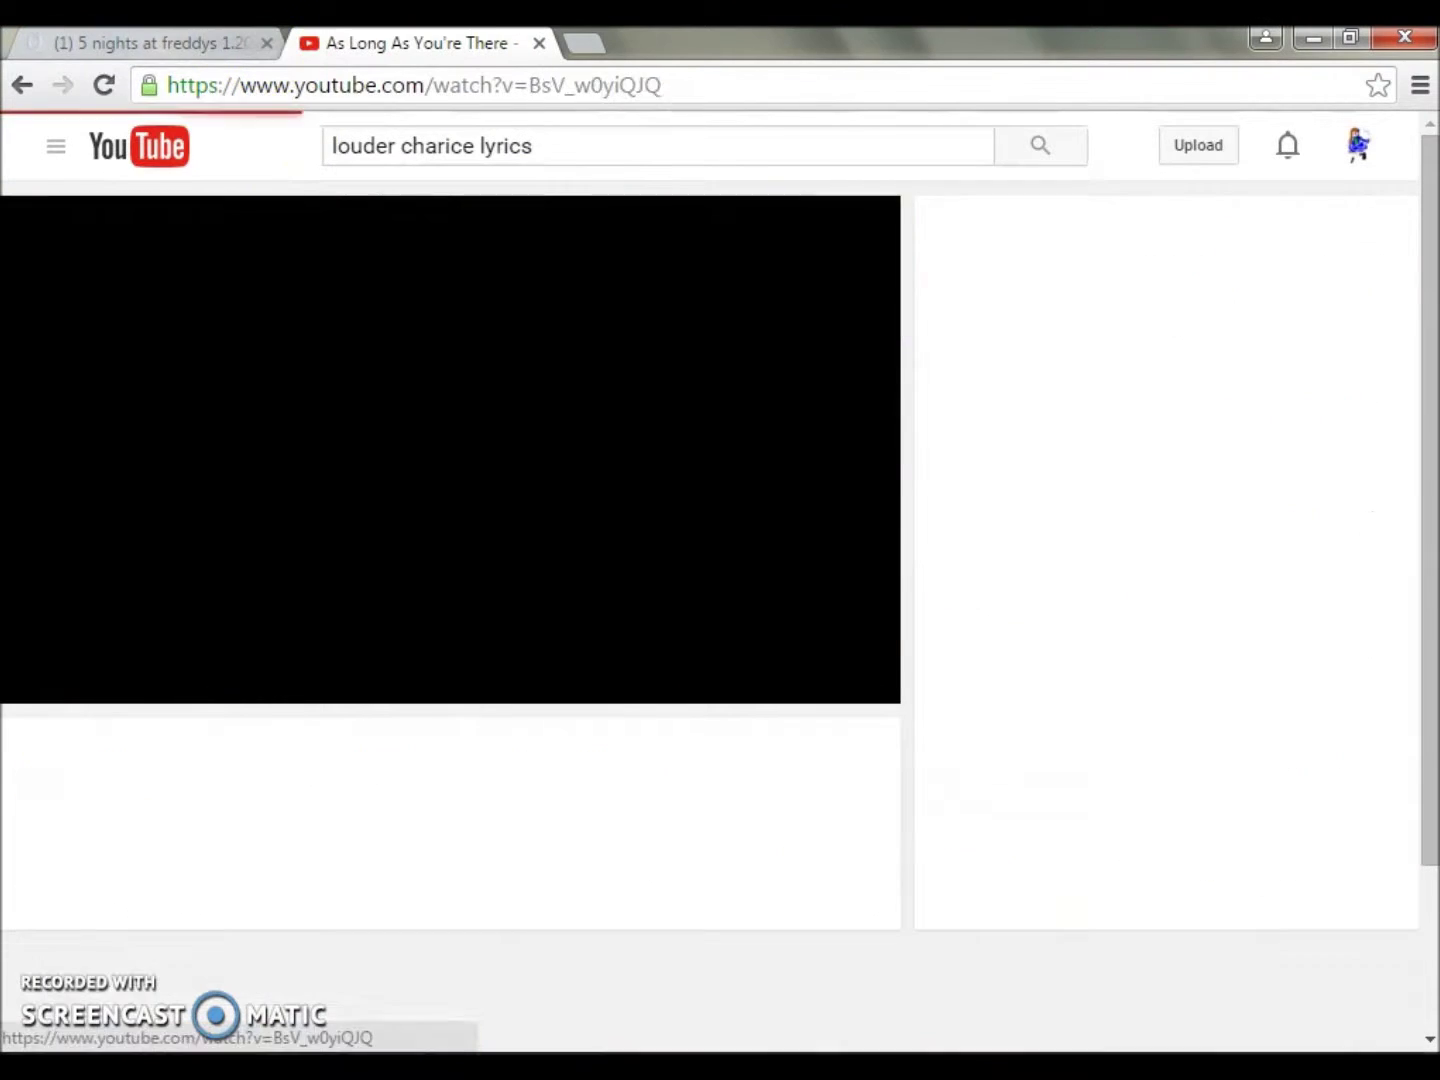
Switch to the Quotev group thread in the browser and read its latest replies.
{"action": "key", "text": "ctrl+Tab"}
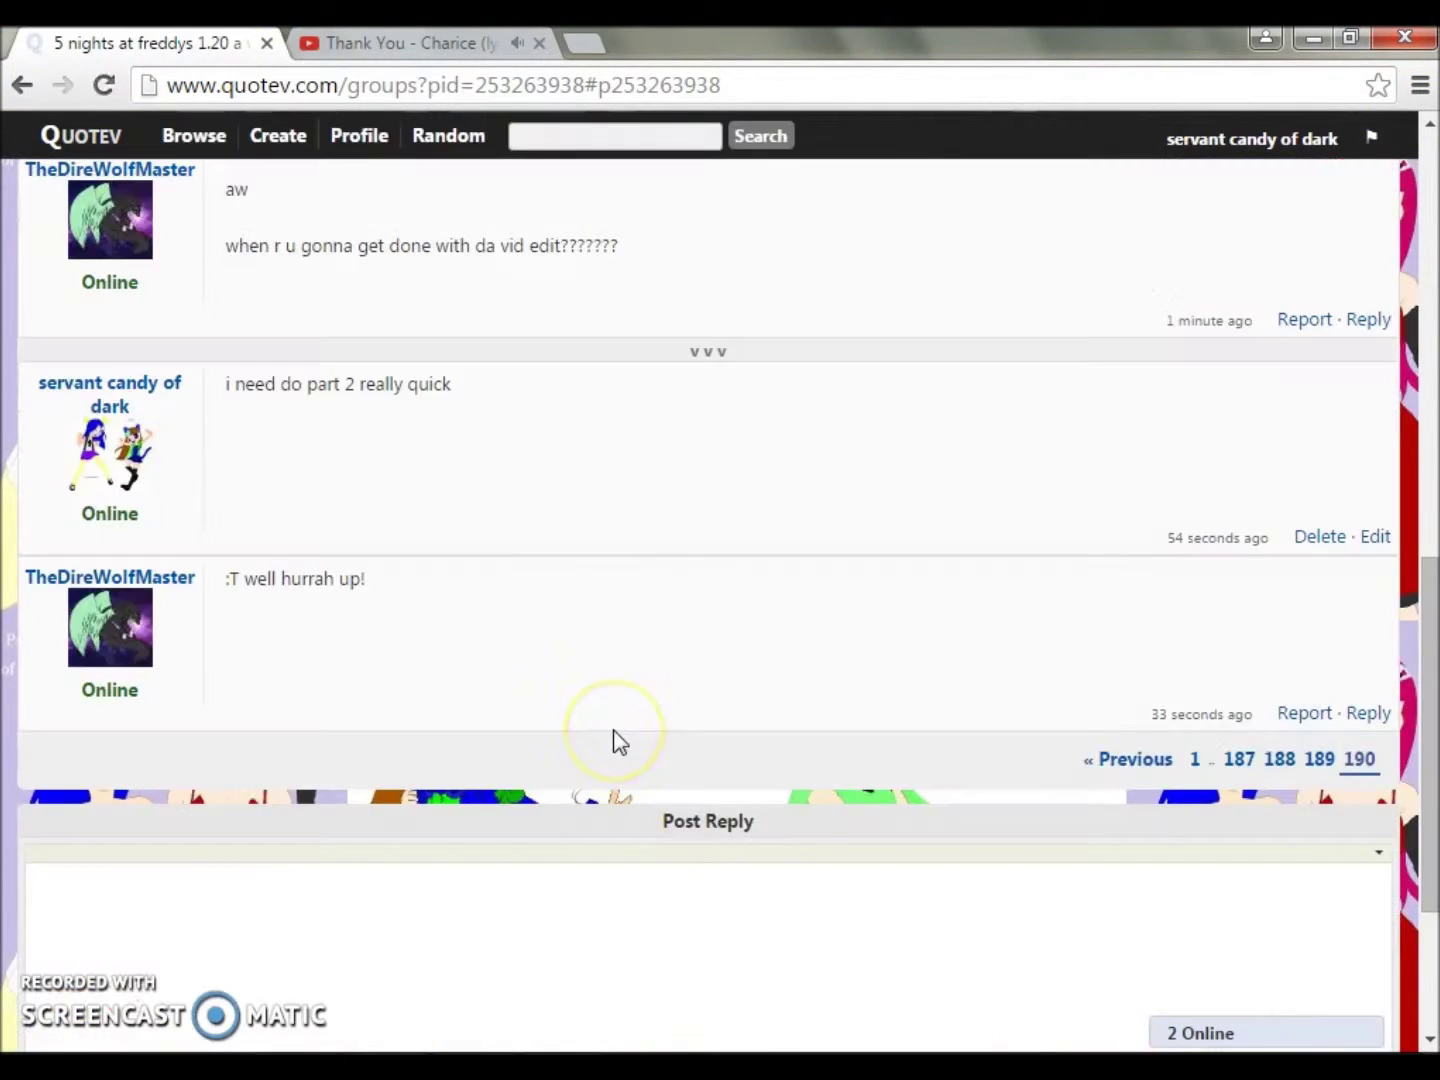
{"action": "scroll", "coordinate": [610, 720], "scroll_direction": "down", "scroll_amount": 3}
{"action": "left_click", "coordinate": [607, 684]}
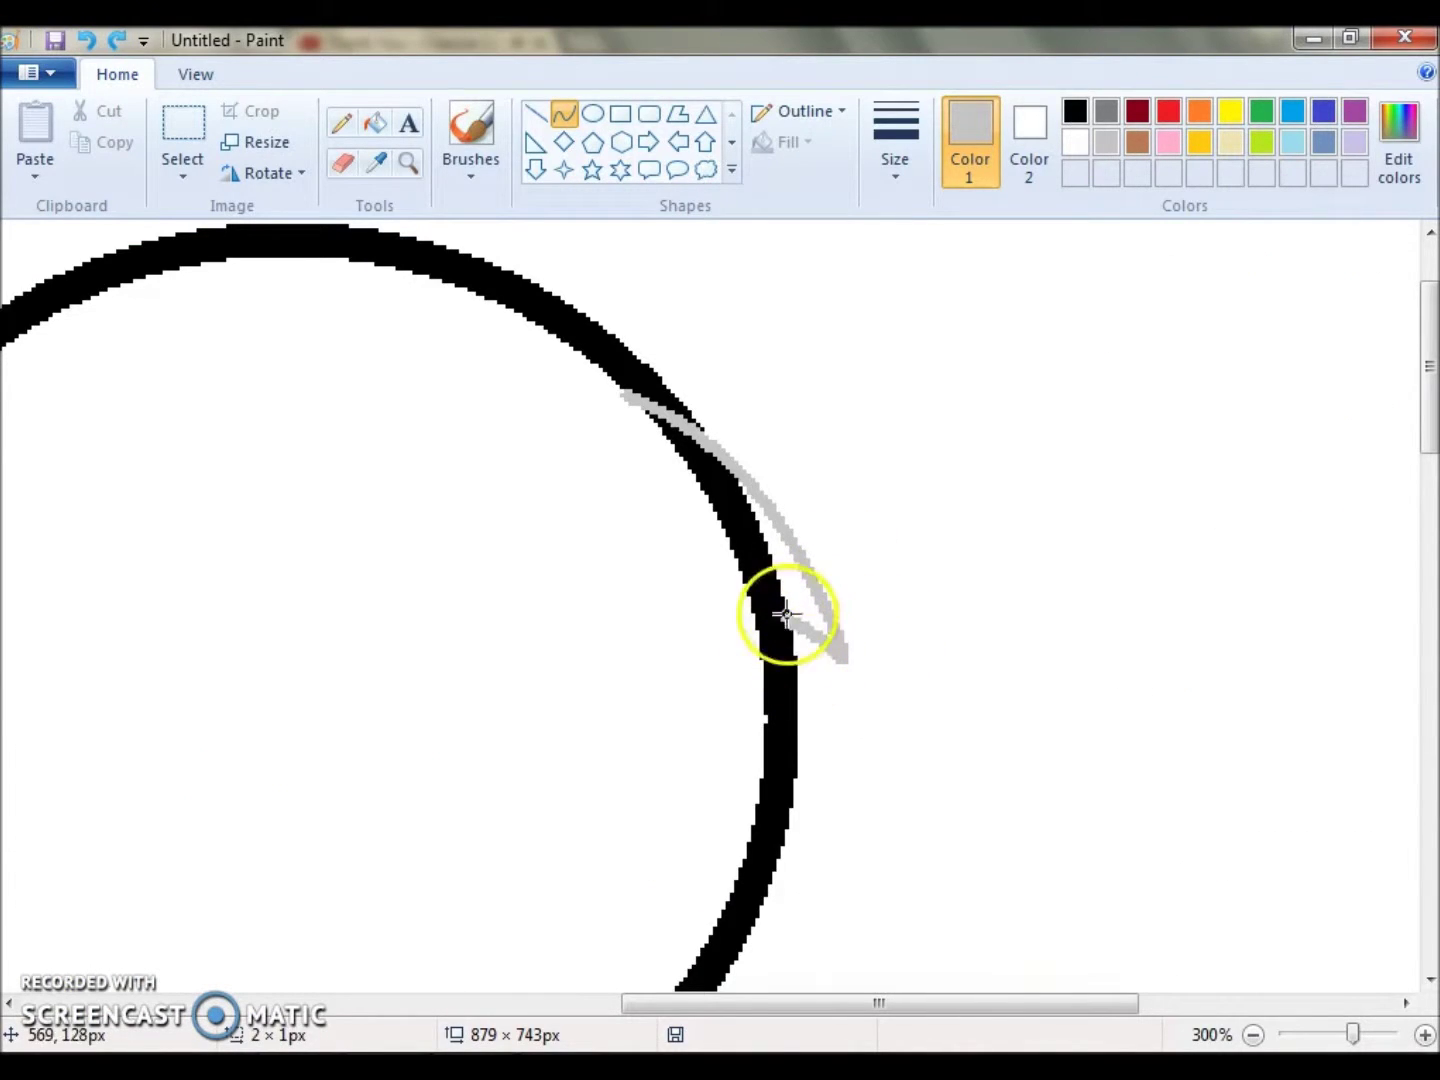
Draw the second figure's fringe in light grey as blunt strands separated by tall pointed gaps across the face.
{"action": "left_click_drag", "start_coordinate": [846, 662], "coordinate": [553, 852]}
{"action": "left_click_drag", "start_coordinate": [967, 1003], "coordinate": [810, 1003]}
{"action": "left_click_drag", "start_coordinate": [1003, 862], "coordinate": [946, 648]}
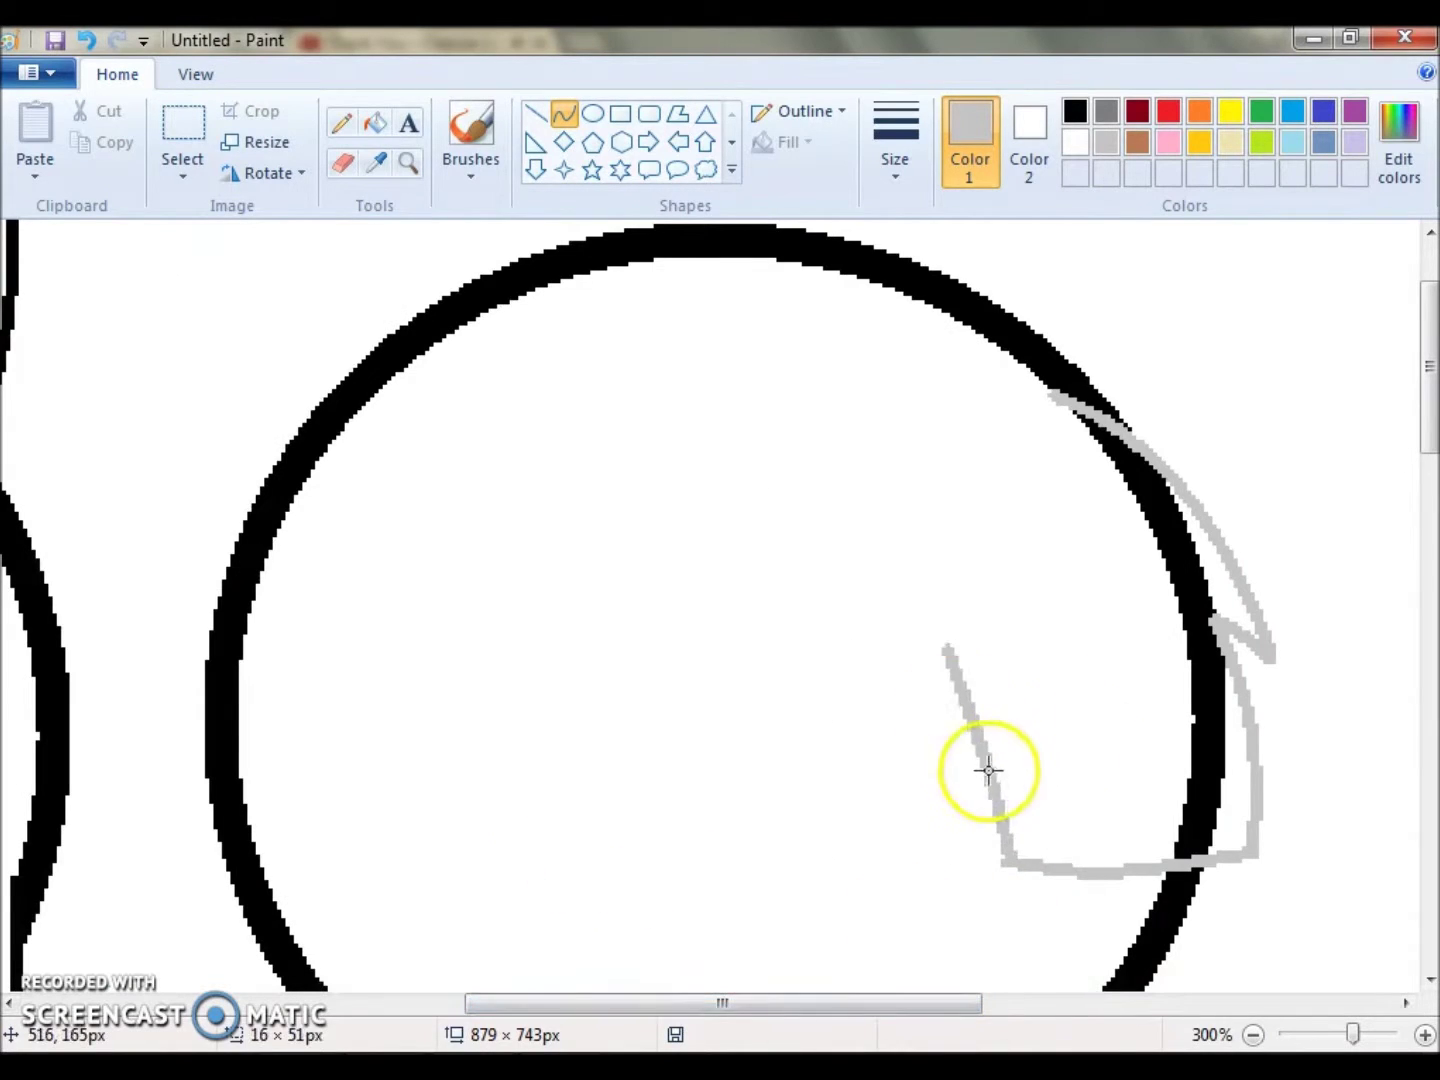
{"action": "left_click_drag", "start_coordinate": [988, 770], "coordinate": [942, 848]}
{"action": "left_click_drag", "start_coordinate": [752, 855], "coordinate": [740, 476]}
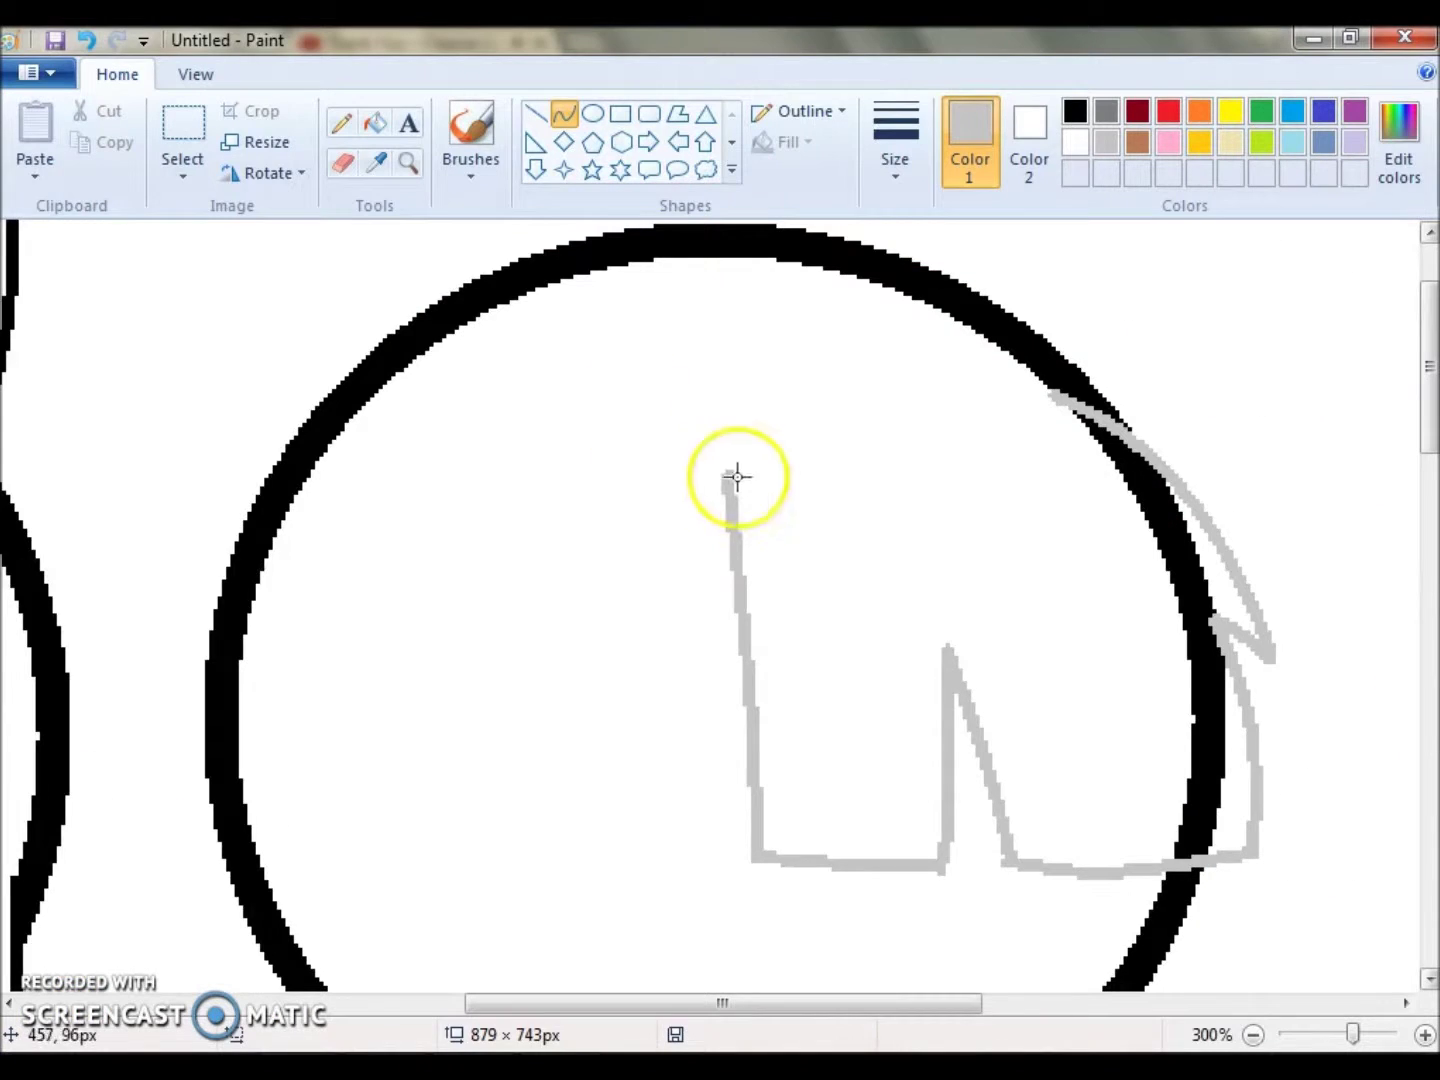
{"action": "left_click_drag", "start_coordinate": [733, 482], "coordinate": [632, 852]}
{"action": "left_click_drag", "start_coordinate": [640, 830], "coordinate": [670, 706]}
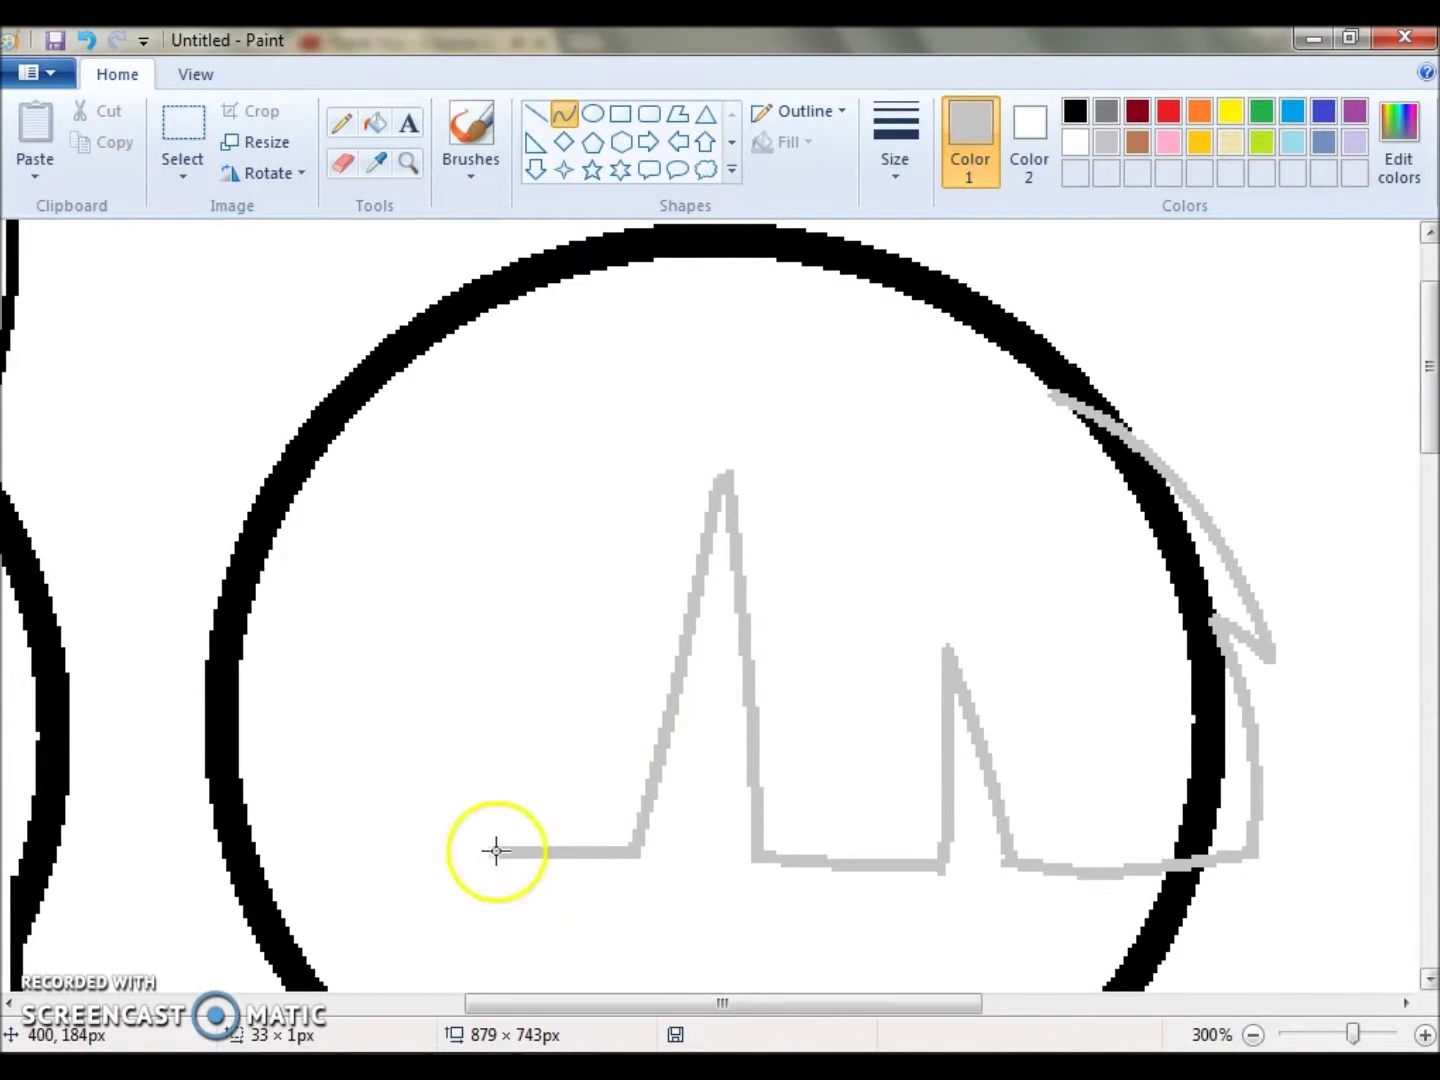
{"action": "left_click_drag", "start_coordinate": [494, 720], "coordinate": [434, 829]}
Draw a light-grey side lock from the end of the fringe, tapering to a point below the head outline.
{"action": "scroll", "coordinate": [414, 610], "scroll_direction": "down", "scroll_amount": 3}
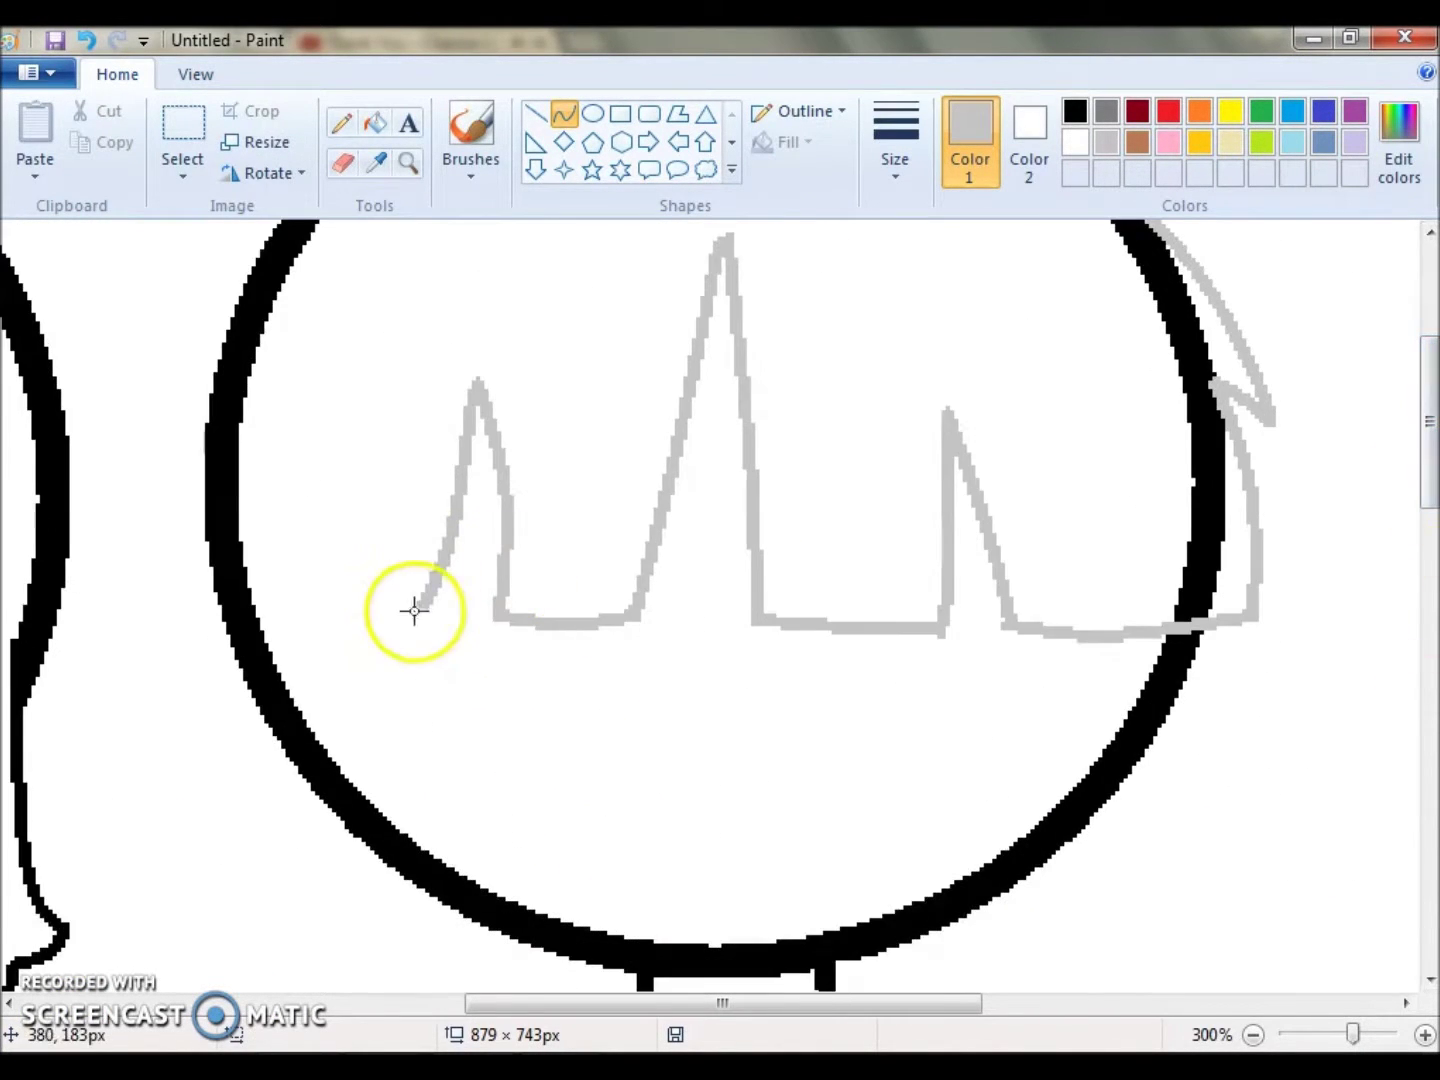
{"action": "scroll", "coordinate": [640, 592], "scroll_direction": "down", "scroll_amount": 8}
{"action": "scroll", "coordinate": [640, 592], "scroll_direction": "right", "scroll_amount": 5}
{"action": "scroll", "coordinate": [675, 947], "scroll_direction": "left", "scroll_amount": 5}
{"action": "scroll", "coordinate": [675, 947], "scroll_direction": "up", "scroll_amount": 8}
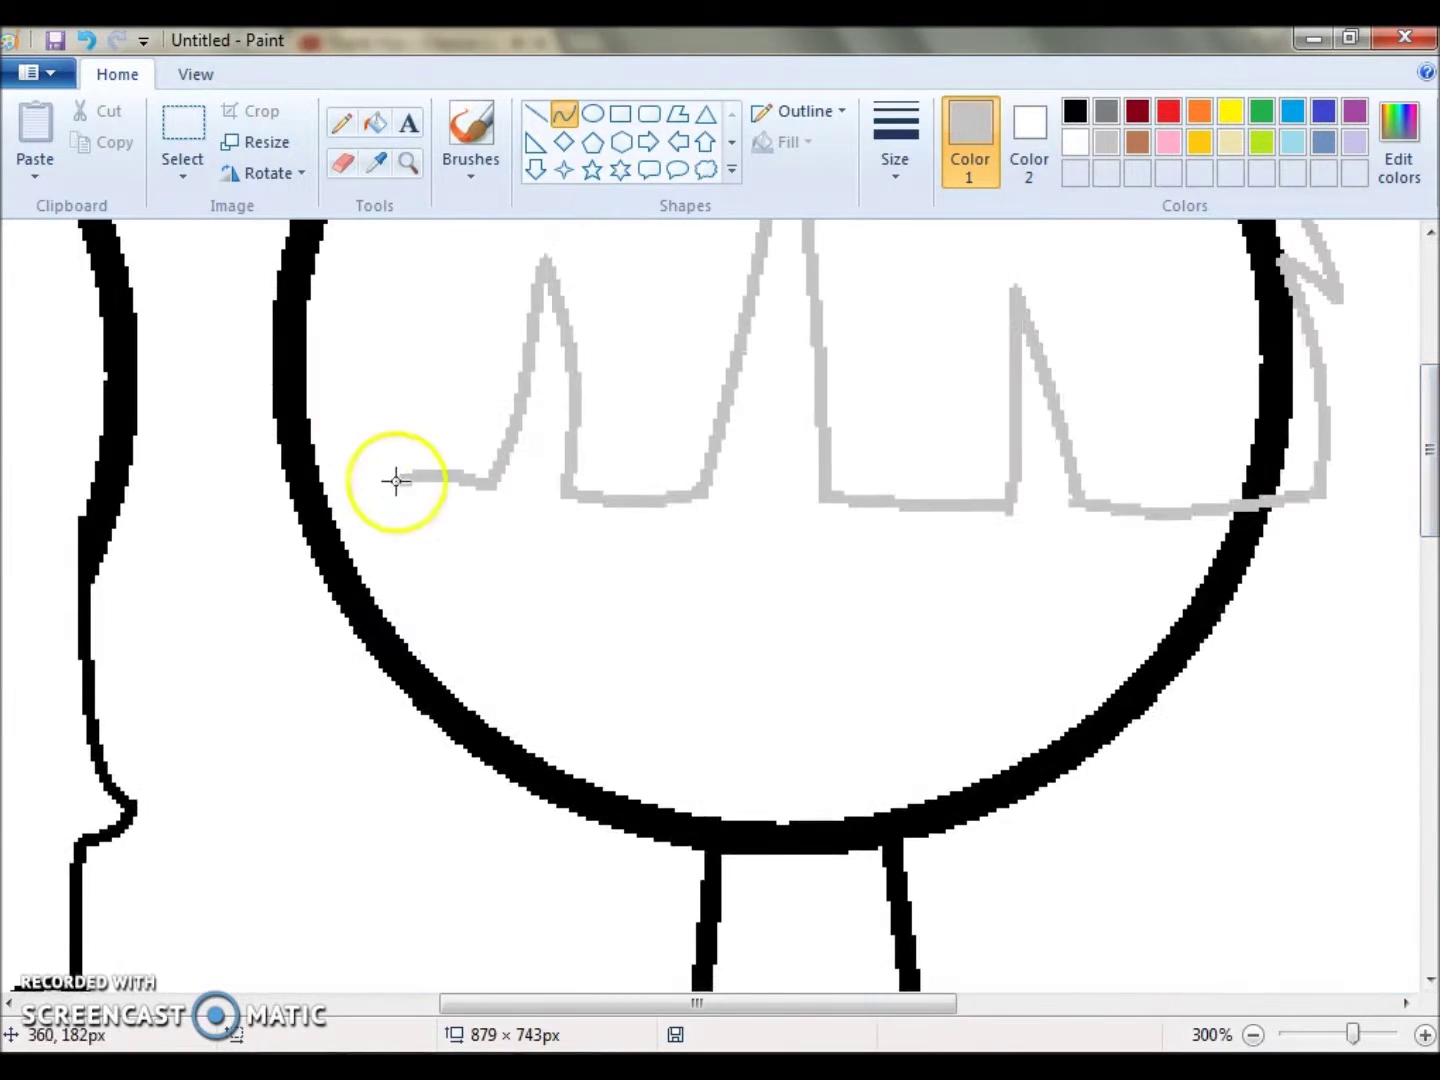
{"action": "left_click_drag", "start_coordinate": [395, 482], "coordinate": [500, 870]}
{"action": "left_click_drag", "start_coordinate": [296, 392], "coordinate": [500, 870]}
{"action": "left_click_drag", "start_coordinate": [398, 631], "coordinate": [283, 643]}
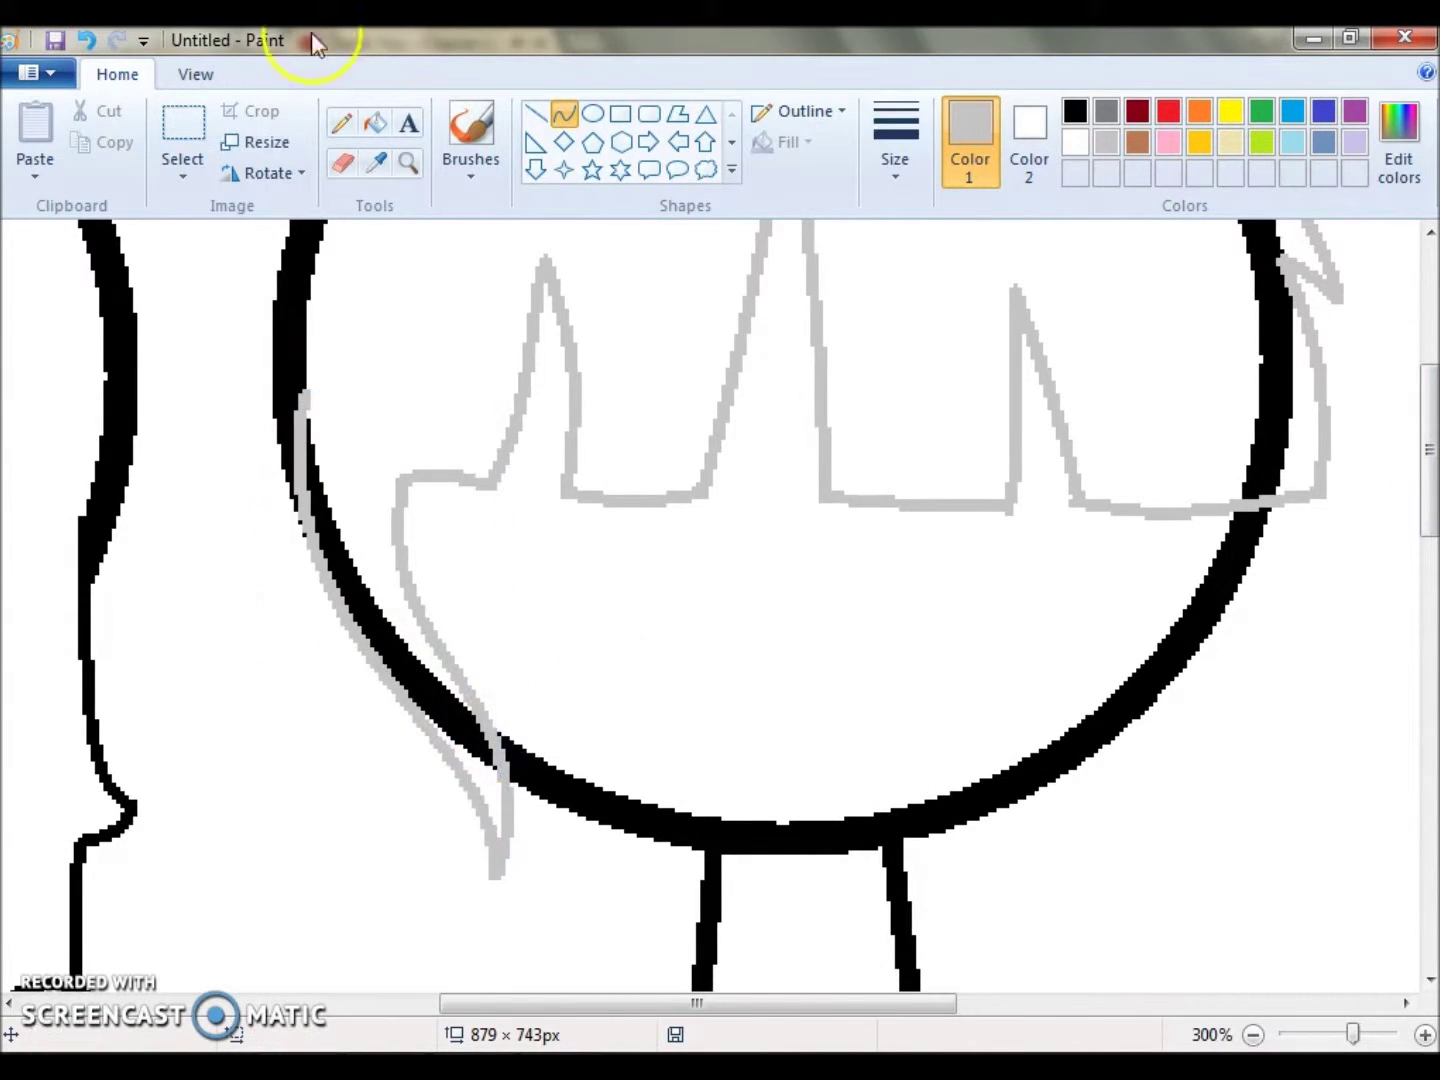
Fill the head outline inside the hair with white and recolour the grey hair outline black.
{"action": "left_click", "coordinate": [375, 123]}
{"action": "right_click", "coordinate": [334, 559]}
{"action": "right_click", "coordinate": [1276, 426]}
{"action": "left_click", "coordinate": [1075, 110]}
{"action": "left_click", "coordinate": [1276, 312]}
Draw the flared sides and wavy hem of the second figure's dress over the body and upper legs.
{"action": "scroll", "coordinate": [1086, 524], "scroll_direction": "down", "scroll_amount": 2}
{"action": "left_click", "coordinate": [564, 113]}
{"action": "scroll", "coordinate": [1389, 636], "scroll_direction": "down", "scroll_amount": 7}
{"action": "scroll", "coordinate": [1389, 636], "scroll_direction": "up", "scroll_amount": 1}
{"action": "left_click", "coordinate": [1137, 141]}
{"action": "mouse_move", "coordinate": [901, 302]}
{"action": "left_mouse_down"}
{"action": "mouse_move", "coordinate": [976, 510]}
{"action": "mouse_move", "coordinate": [632, 512]}
{"action": "left_mouse_up"}
{"action": "left_click_drag", "start_coordinate": [800, 512], "coordinate": [858, 524]}
{"action": "left_click_drag", "start_coordinate": [700, 505], "coordinate": [620, 524]}
{"action": "left_click_drag", "start_coordinate": [715, 290], "coordinate": [620, 524]}
{"action": "left_click_drag", "start_coordinate": [665, 410], "coordinate": [652, 427]}
Recolour the dress outline black with the fill tool.
{"action": "left_click", "coordinate": [375, 122]}
{"action": "left_click", "coordinate": [1075, 110]}
{"action": "left_click", "coordinate": [705, 320]}
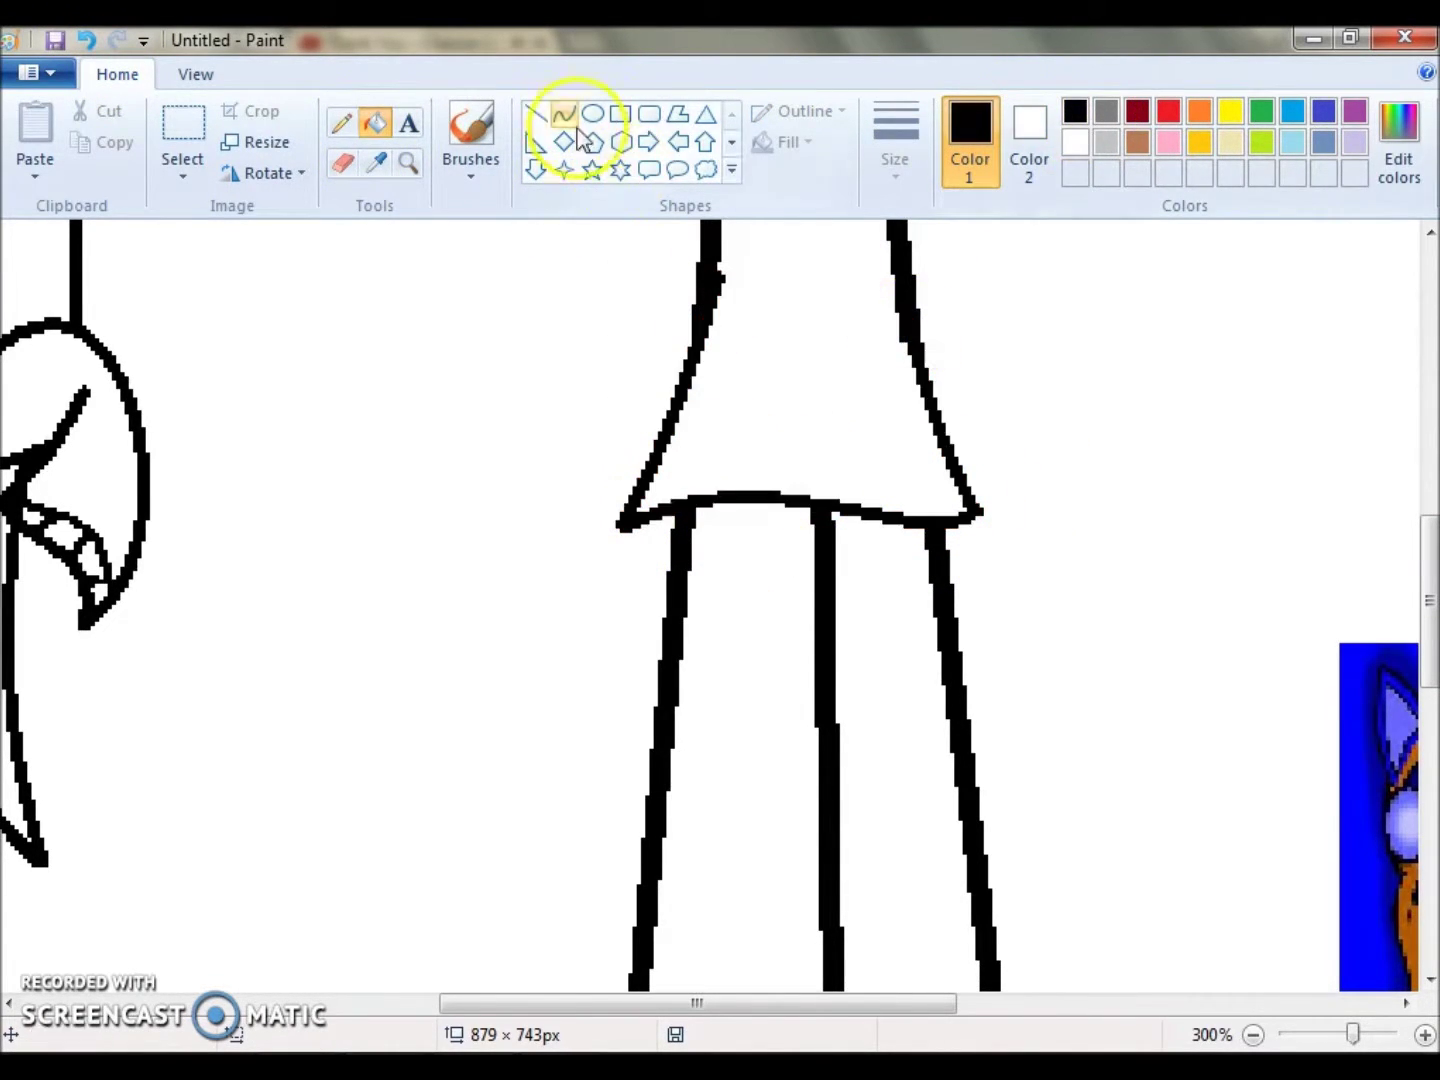
Draw small black fold lines under the corners of the dress hem and check the reference picture.
{"action": "left_click", "coordinate": [564, 114]}
{"action": "left_click_drag", "start_coordinate": [687, 523], "coordinate": [645, 535]}
{"action": "scroll", "coordinate": [1417, 588], "scroll_direction": "up", "scroll_amount": 3}
{"action": "left_click_drag", "start_coordinate": [761, 1004], "coordinate": [1141, 1006]}
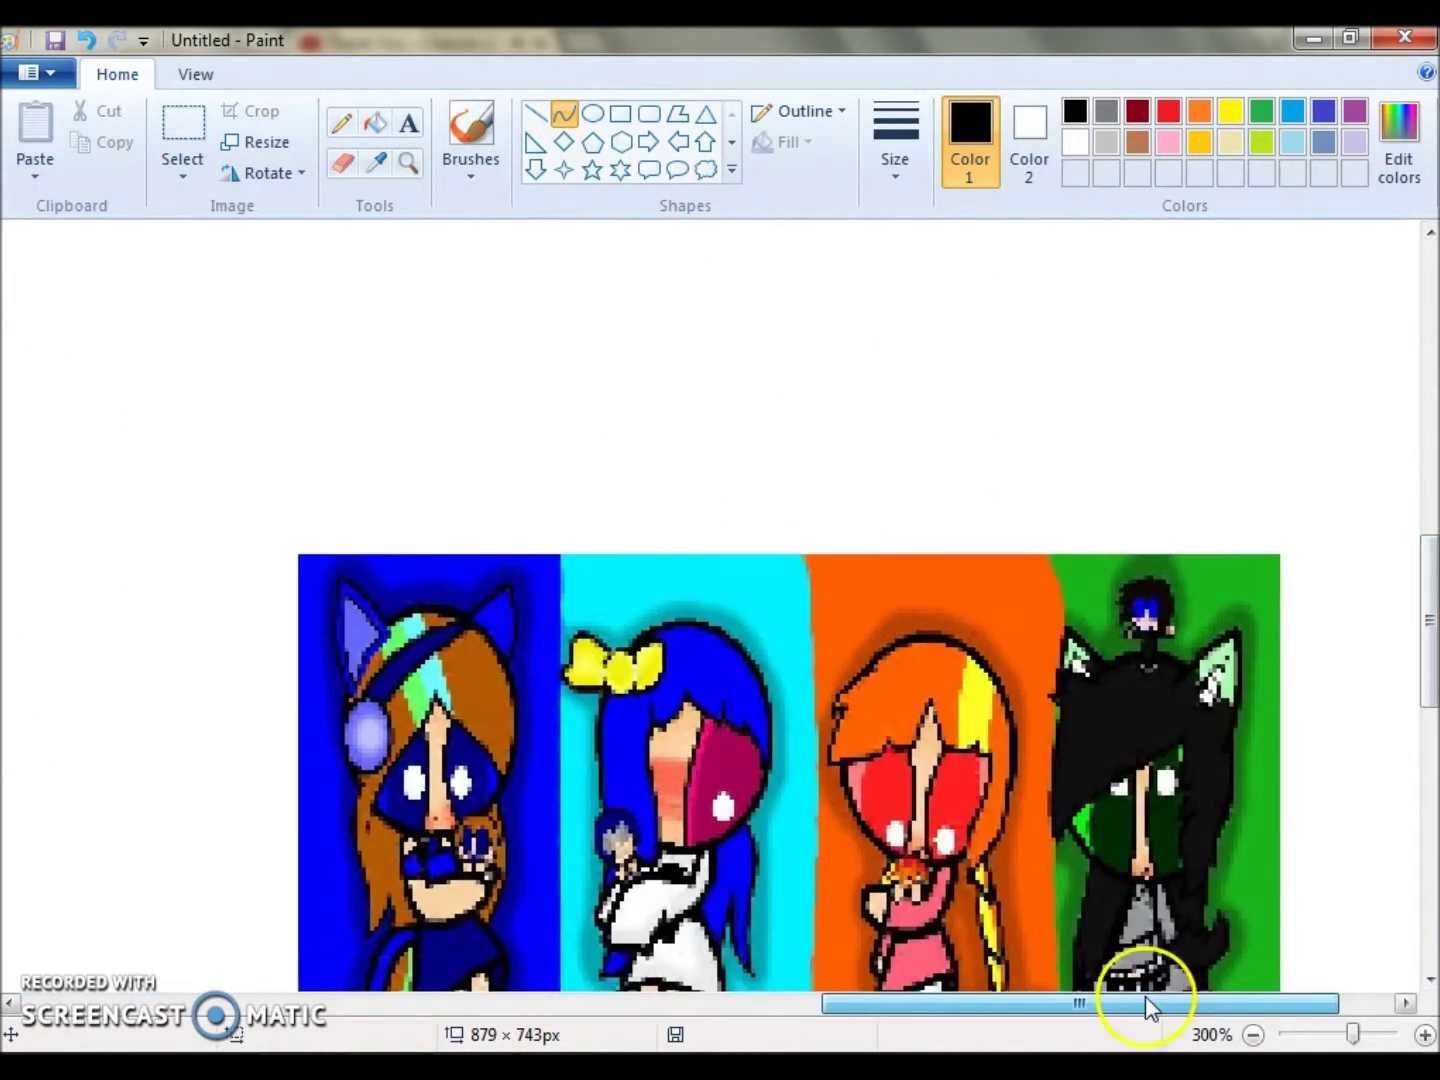
Draw a black line across both lower legs with a rounded curve beneath it on each leg.
{"action": "scroll", "coordinate": [515, 640], "scroll_direction": "left", "scroll_amount": 5}
{"action": "scroll", "coordinate": [515, 640], "scroll_direction": "down", "scroll_amount": 2}
{"action": "left_click_drag", "start_coordinate": [485, 633], "coordinate": [785, 630]}
{"action": "left_click_drag", "start_coordinate": [578, 645], "coordinate": [640, 795]}
{"action": "left_click_drag", "start_coordinate": [600, 760], "coordinate": [588, 720]}
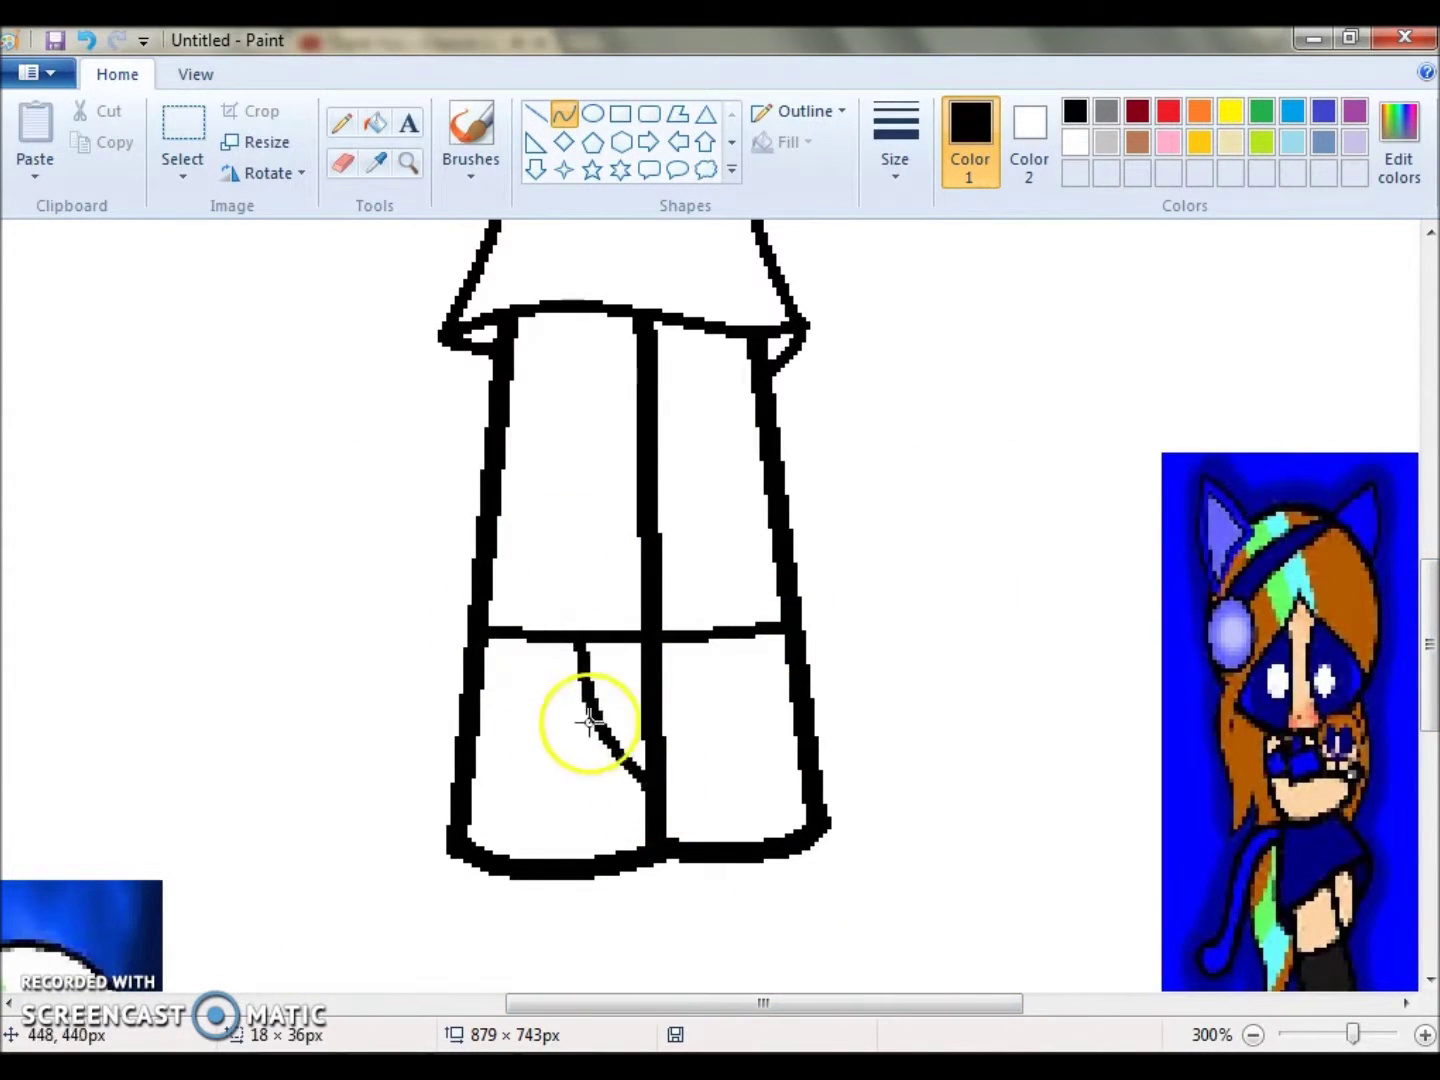
{"action": "left_click", "coordinate": [588, 720]}
{"action": "left_click_drag", "start_coordinate": [740, 632], "coordinate": [805, 795]}
{"action": "left_click_drag", "start_coordinate": [760, 730], "coordinate": [730, 700]}
{"action": "left_click", "coordinate": [730, 700]}
Check the reference picture beside the figure and open the four-character group picture from the kingdoms folder.
{"action": "scroll", "coordinate": [876, 714], "scroll_direction": "up", "scroll_amount": 1}
{"action": "scroll", "coordinate": [876, 714], "scroll_direction": "right", "scroll_amount": 5}
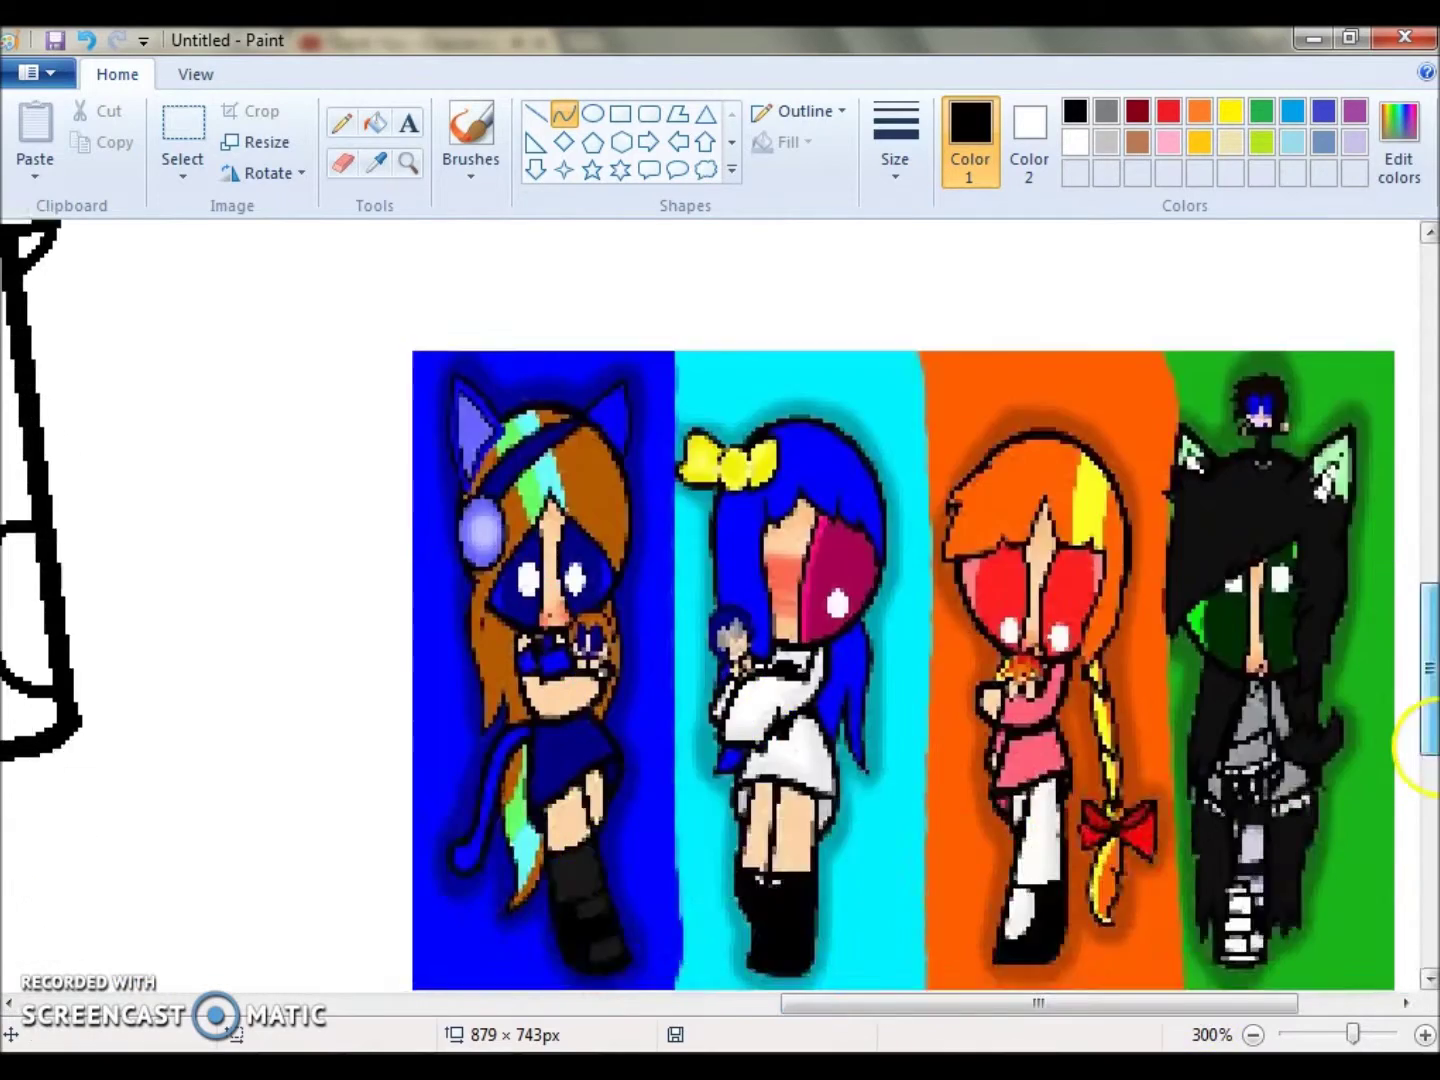
{"action": "scroll", "coordinate": [876, 714], "scroll_direction": "left", "scroll_amount": 5}
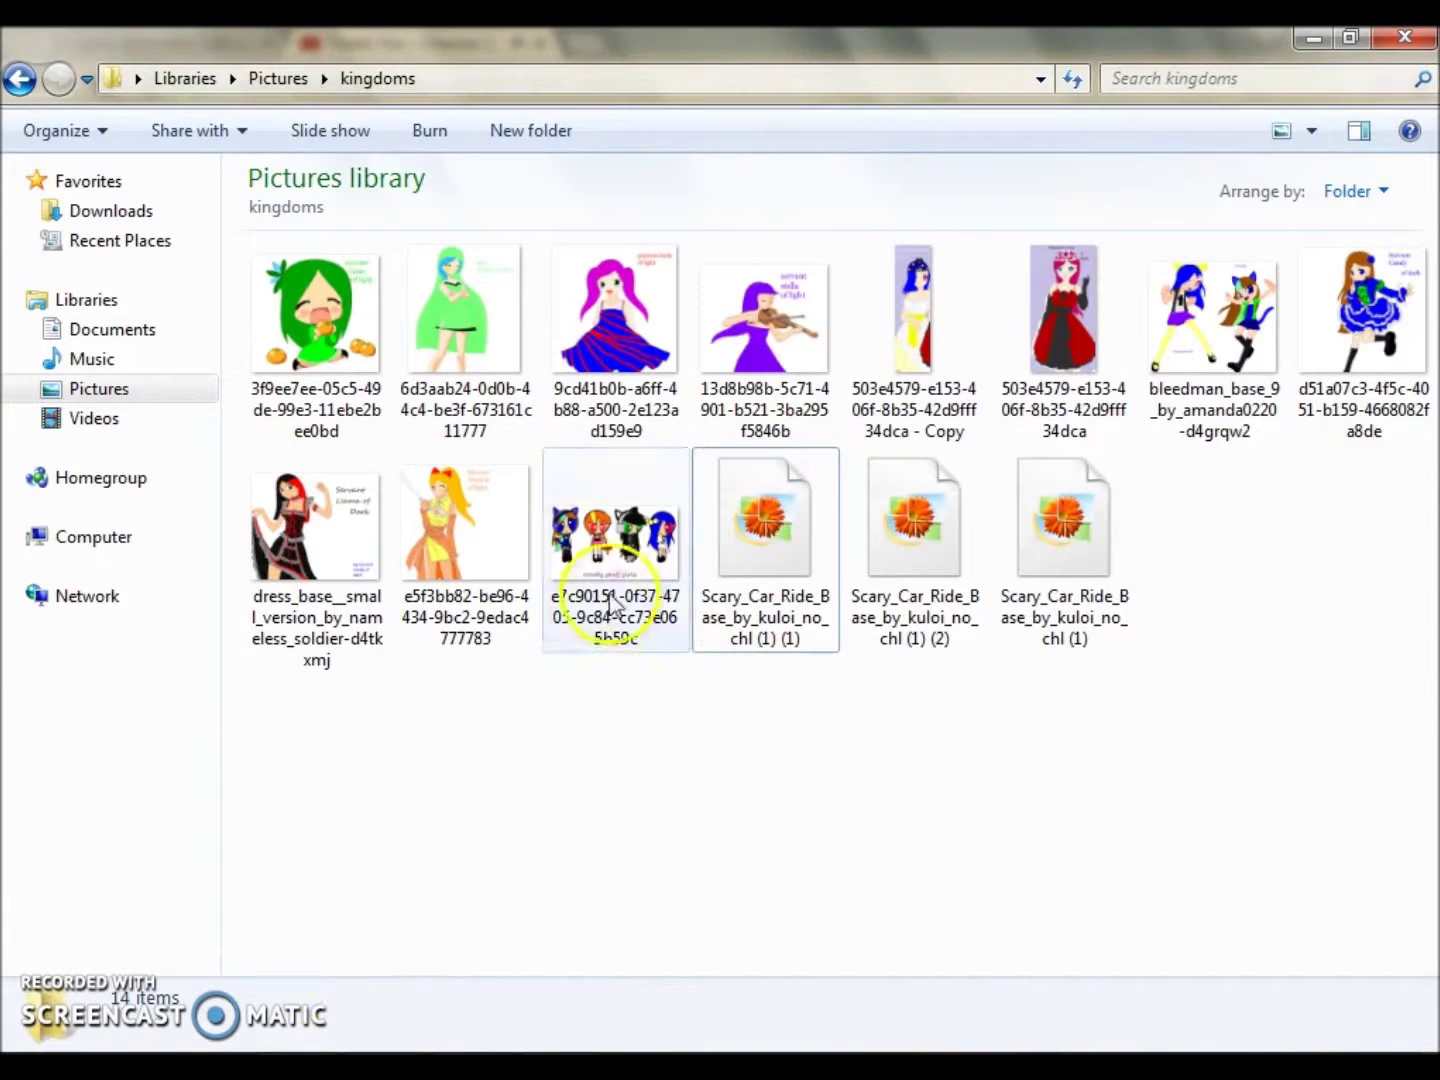
{"action": "double_click", "coordinate": [612, 600]}
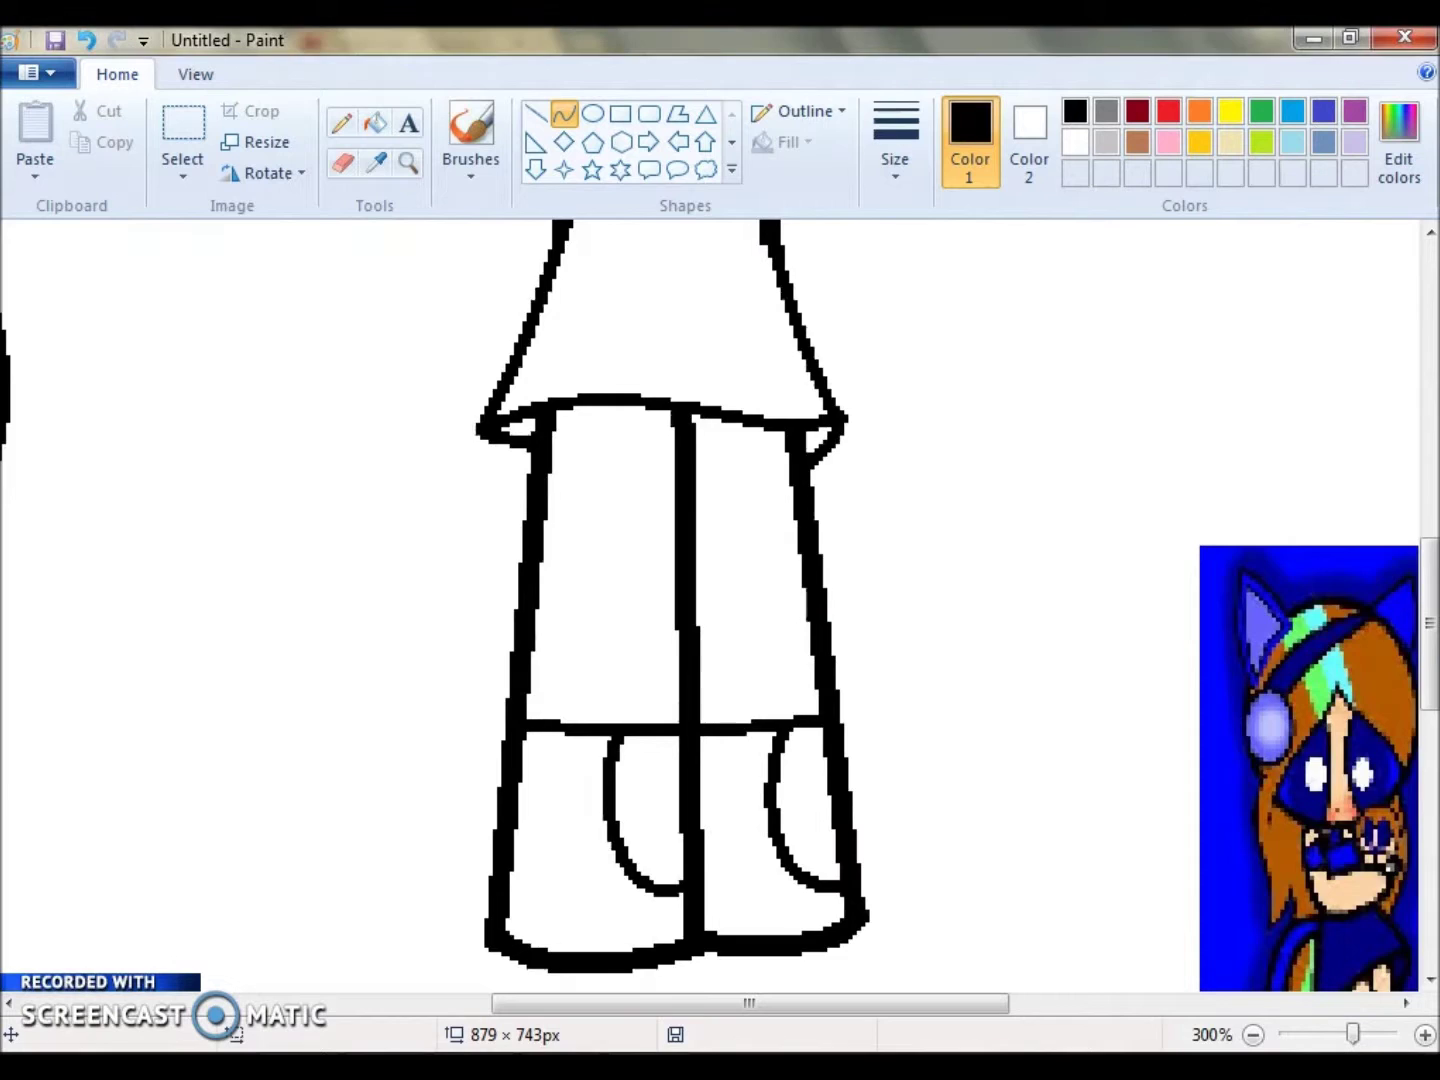
Draw two black lines across the second figure's torso and a lowered arm with a cuff line beside the dress.
{"action": "scroll", "coordinate": [778, 572], "scroll_direction": "up", "scroll_amount": 3}
{"action": "left_click_drag", "start_coordinate": [578, 492], "coordinate": [760, 490]}
{"action": "mouse_move", "coordinate": [572, 411]}
{"action": "left_mouse_down"}
{"action": "mouse_move", "coordinate": [466, 540]}
{"action": "mouse_move", "coordinate": [472, 739]}
{"action": "mouse_move", "coordinate": [430, 642]}
{"action": "left_mouse_up"}
{"action": "scroll", "coordinate": [1420, 605], "scroll_direction": "right", "scroll_amount": 5}
{"action": "left_click_drag", "start_coordinate": [1428, 605], "coordinate": [1428, 620]}
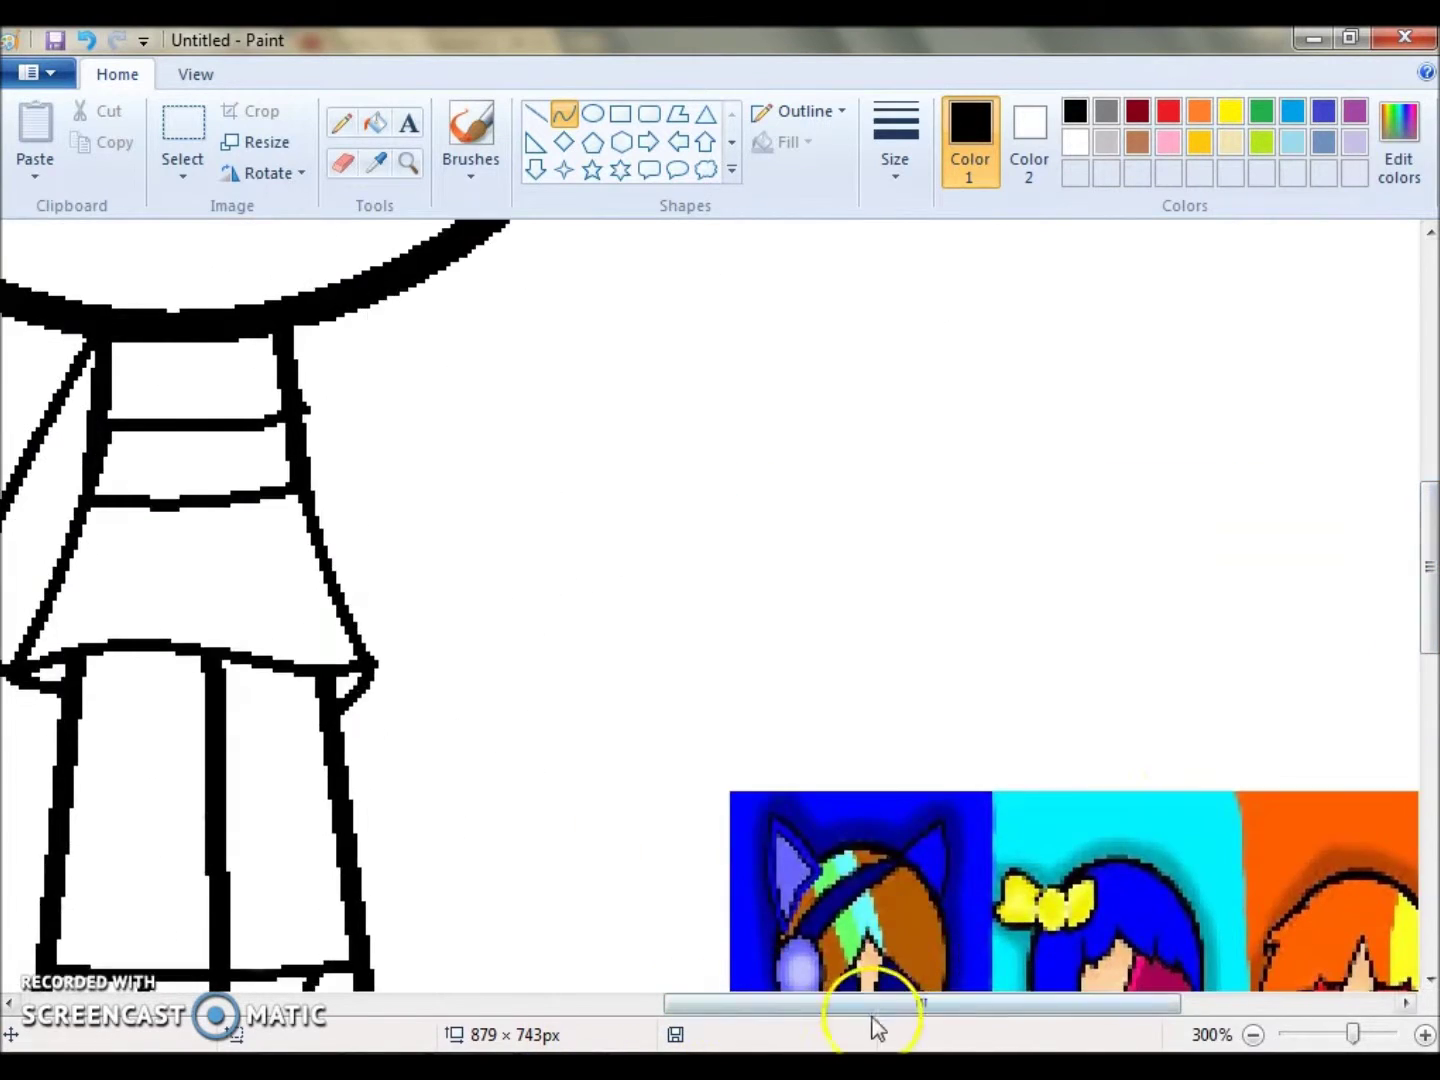
{"action": "left_click_drag", "start_coordinate": [874, 1003], "coordinate": [735, 1003]}
{"action": "left_click_drag", "start_coordinate": [368, 599], "coordinate": [421, 607]}
Draw the other arm stretched out sideways with a rounded hand and cuff line, plus a small neckline curve below the head.
{"action": "left_click_drag", "start_coordinate": [671, 400], "coordinate": [1037, 335]}
{"action": "mouse_move", "coordinate": [958, 392]}
{"action": "left_mouse_down"}
{"action": "mouse_move", "coordinate": [1067, 405]}
{"action": "mouse_move", "coordinate": [1016, 354]}
{"action": "mouse_move", "coordinate": [661, 422]}
{"action": "mouse_move", "coordinate": [1061, 392]}
{"action": "left_mouse_up"}
{"action": "key", "text": "ctrl+z"}
{"action": "left_click_drag", "start_coordinate": [652, 411], "coordinate": [1070, 410]}
{"action": "left_click_drag", "start_coordinate": [787, 434], "coordinate": [860, 462]}
{"action": "left_click_drag", "start_coordinate": [1075, 305], "coordinate": [1013, 363]}
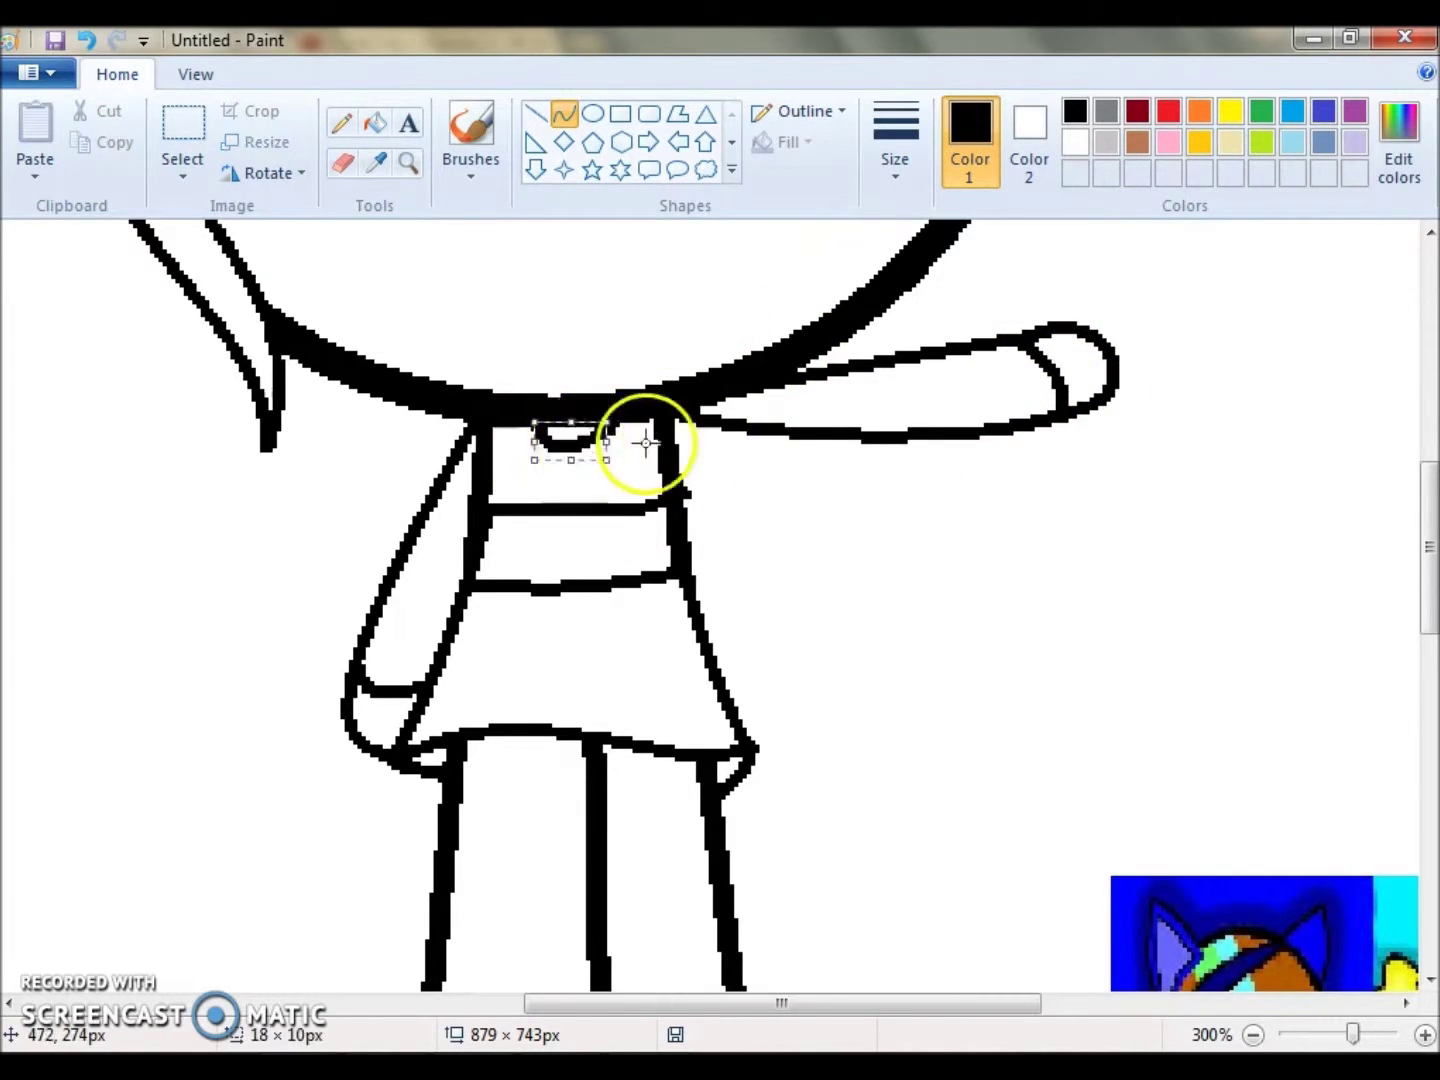
Draw a chain of pointed braid segments hanging from the hair beside the lowered arm.
{"action": "scroll", "coordinate": [587, 447], "scroll_direction": "down", "scroll_amount": 3}
{"action": "scroll", "coordinate": [1045, 562], "scroll_direction": "up", "scroll_amount": 3}
{"action": "left_click_drag", "start_coordinate": [318, 352], "coordinate": [321, 573]}
{"action": "left_click_drag", "start_coordinate": [290, 470], "coordinate": [157, 243]}
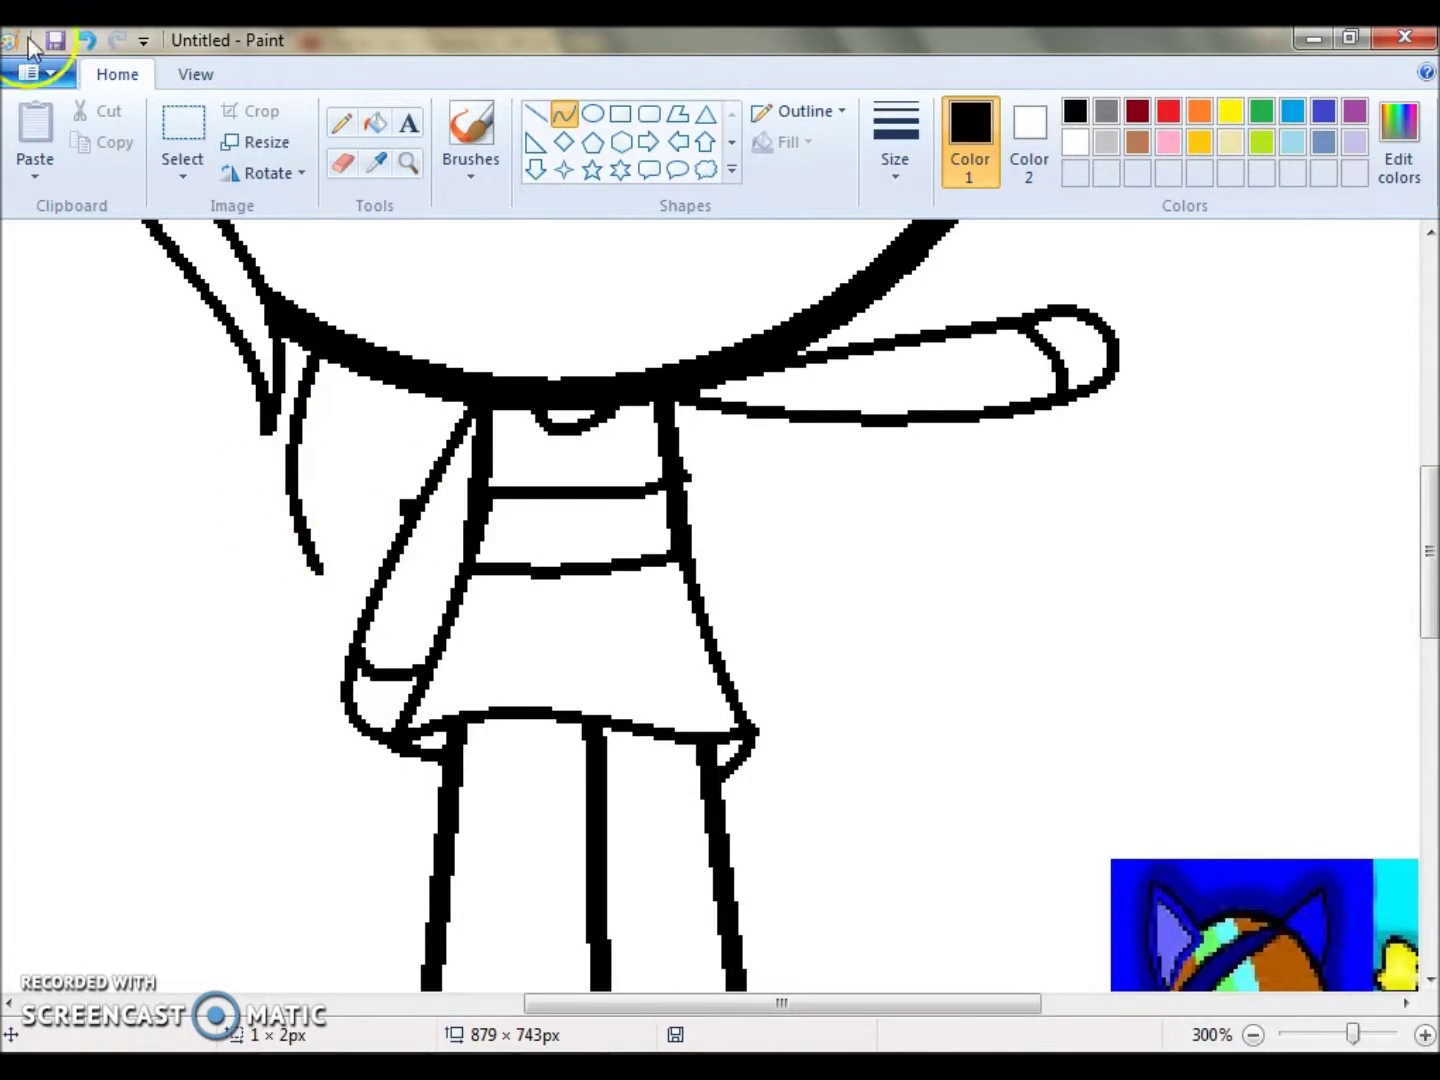
{"action": "left_click_drag", "start_coordinate": [328, 553], "coordinate": [379, 337]}
{"action": "scroll", "coordinate": [379, 418], "scroll_direction": "down", "scroll_amount": 3}
{"action": "scroll", "coordinate": [289, 450], "scroll_direction": "up", "scroll_amount": 1}
{"action": "left_click_drag", "start_coordinate": [289, 450], "coordinate": [380, 437]}
{"action": "mouse_move", "coordinate": [888, 1003]}
{"action": "left_mouse_down"}
{"action": "mouse_move", "coordinate": [1006, 1003]}
{"action": "mouse_move", "coordinate": [811, 1003]}
{"action": "left_mouse_up"}
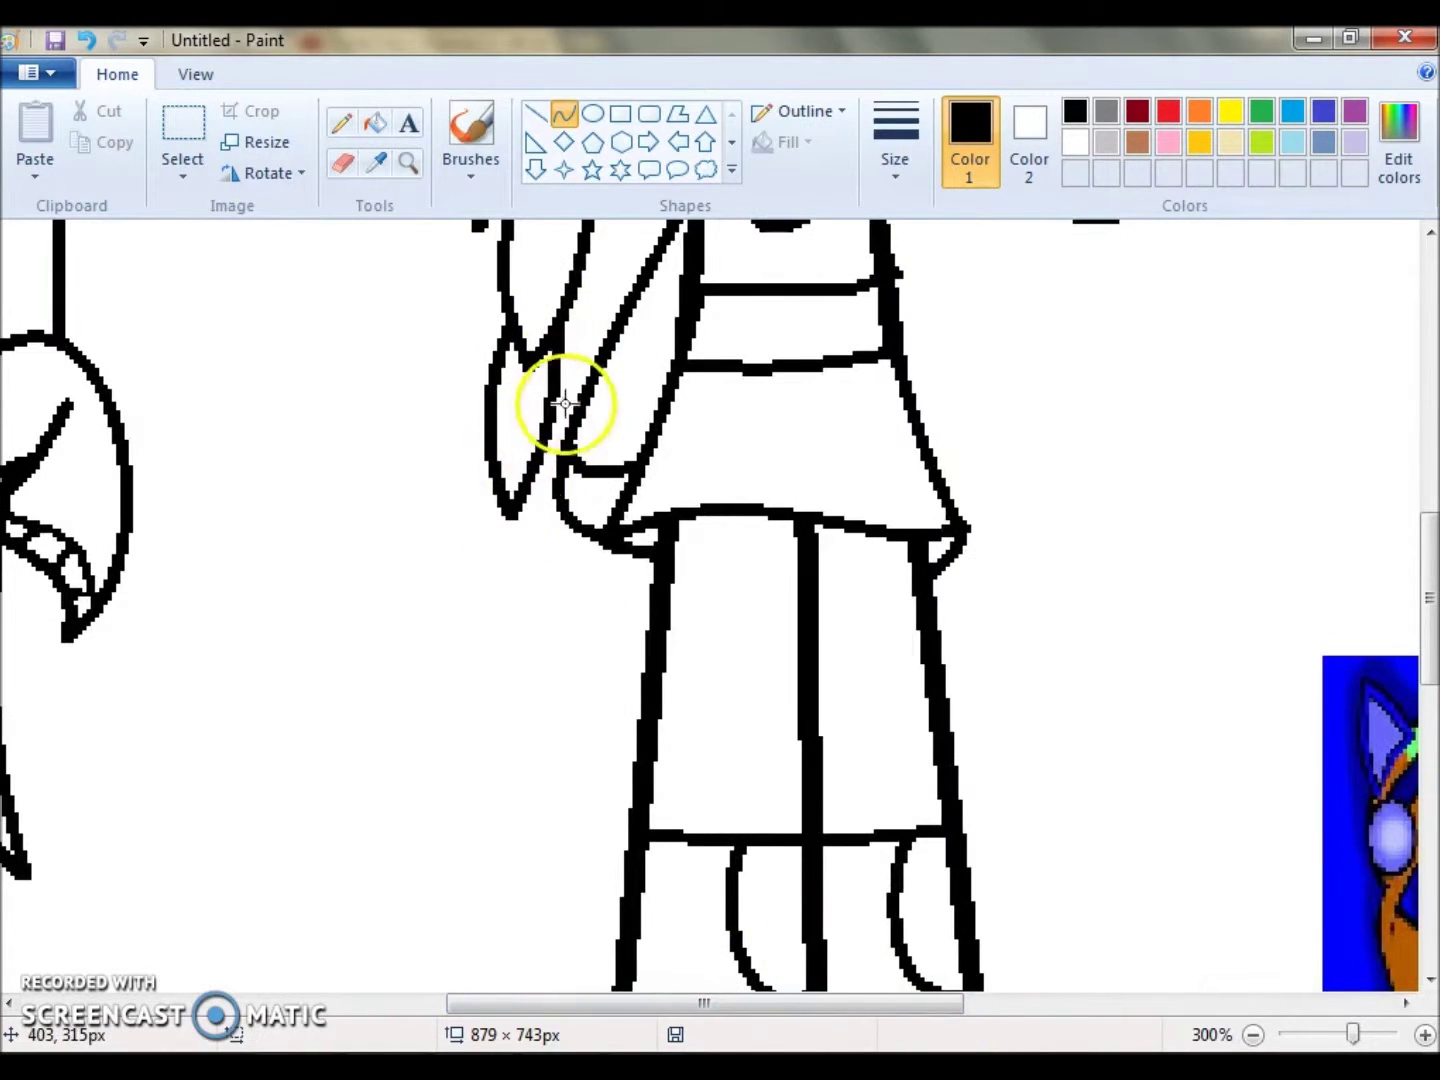
{"action": "key", "text": "ctrl+z"}
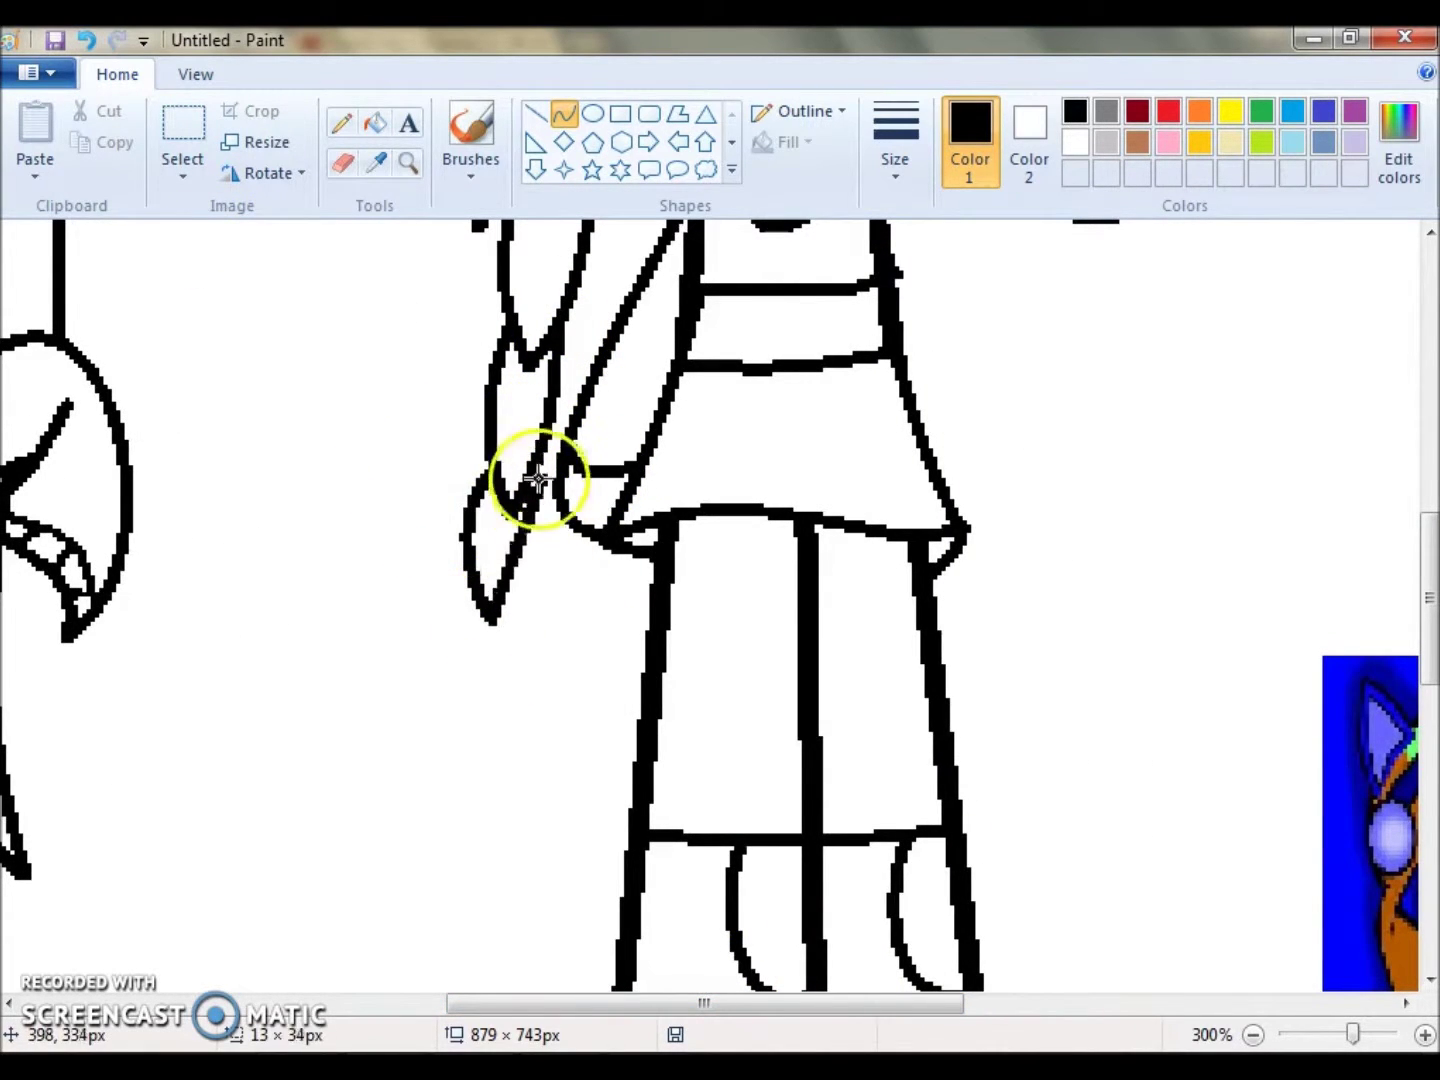
Draw the curved loops of a bow at the lower end of the braid.
{"action": "scroll", "coordinate": [1385, 606], "scroll_direction": "down", "scroll_amount": 6}
{"action": "left_click_drag", "start_coordinate": [485, 312], "coordinate": [530, 505]}
{"action": "left_click_drag", "start_coordinate": [505, 420], "coordinate": [489, 331]}
{"action": "mouse_move", "coordinate": [470, 450]}
{"action": "left_mouse_down"}
{"action": "mouse_move", "coordinate": [530, 553]}
{"action": "mouse_move", "coordinate": [460, 640]}
{"action": "left_mouse_up"}
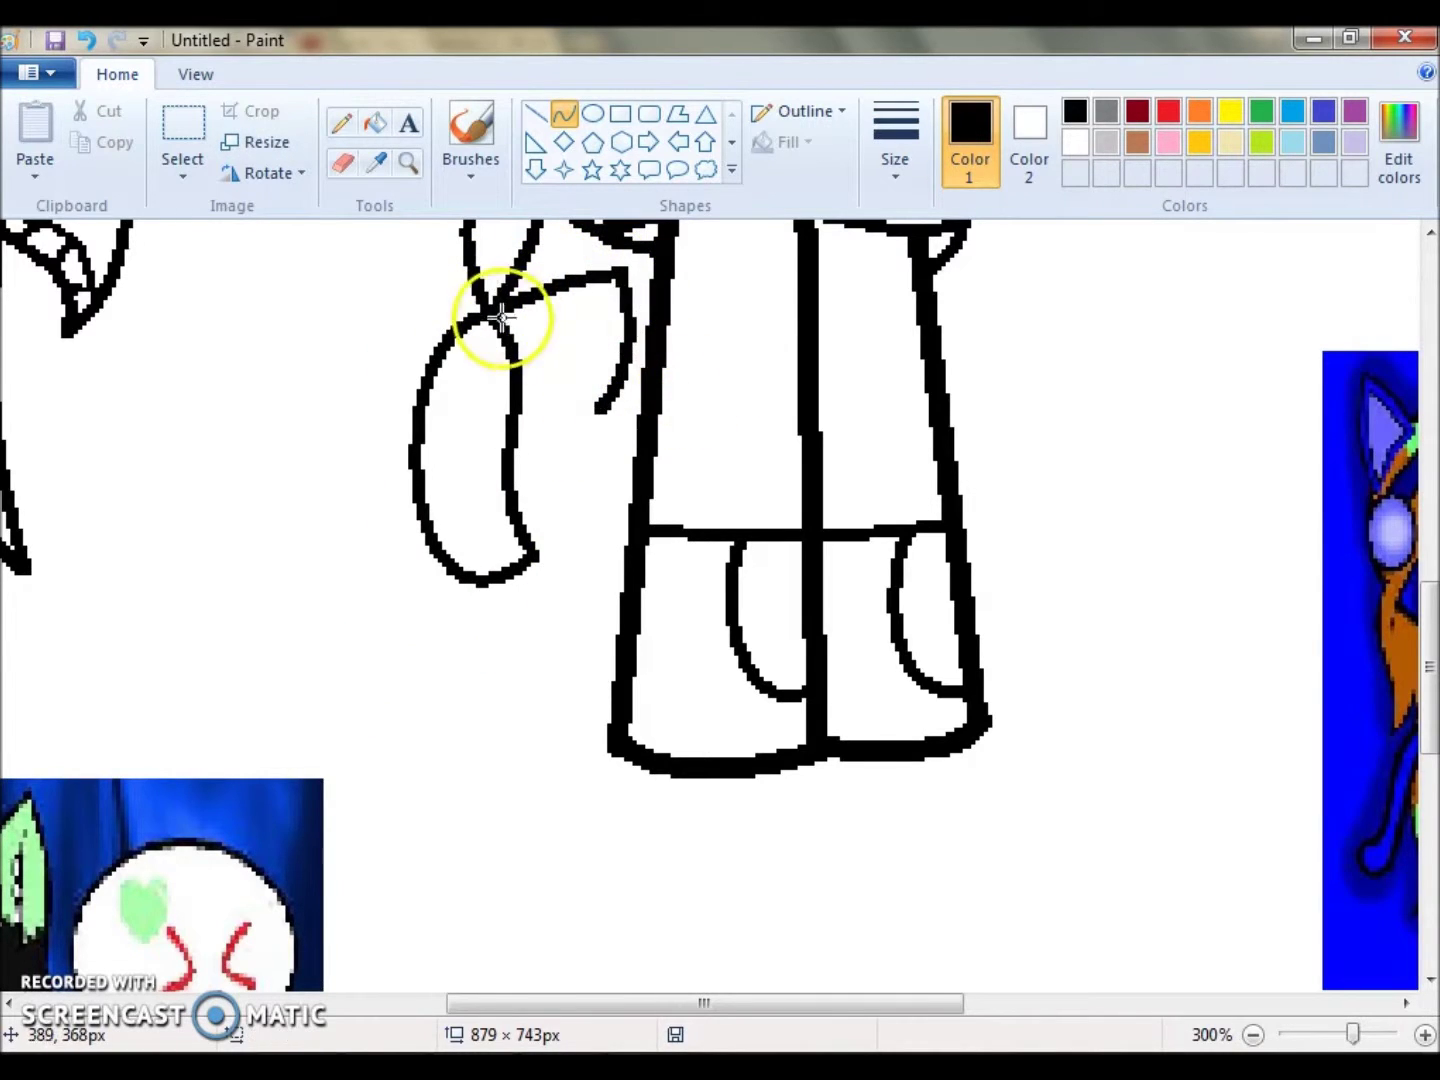
{"action": "scroll", "coordinate": [1424, 615], "scroll_direction": "up", "scroll_amount": 6}
{"action": "left_click_drag", "start_coordinate": [485, 645], "coordinate": [357, 705]}
Draw a slanted dividing line across the second figure's face from the fringe to the chin outline.
{"action": "left_click_drag", "start_coordinate": [465, 1003], "coordinate": [524, 964]}
{"action": "scroll", "coordinate": [1420, 578], "scroll_direction": "up", "scroll_amount": 10}
{"action": "left_click_drag", "start_coordinate": [517, 592], "coordinate": [472, 835]}
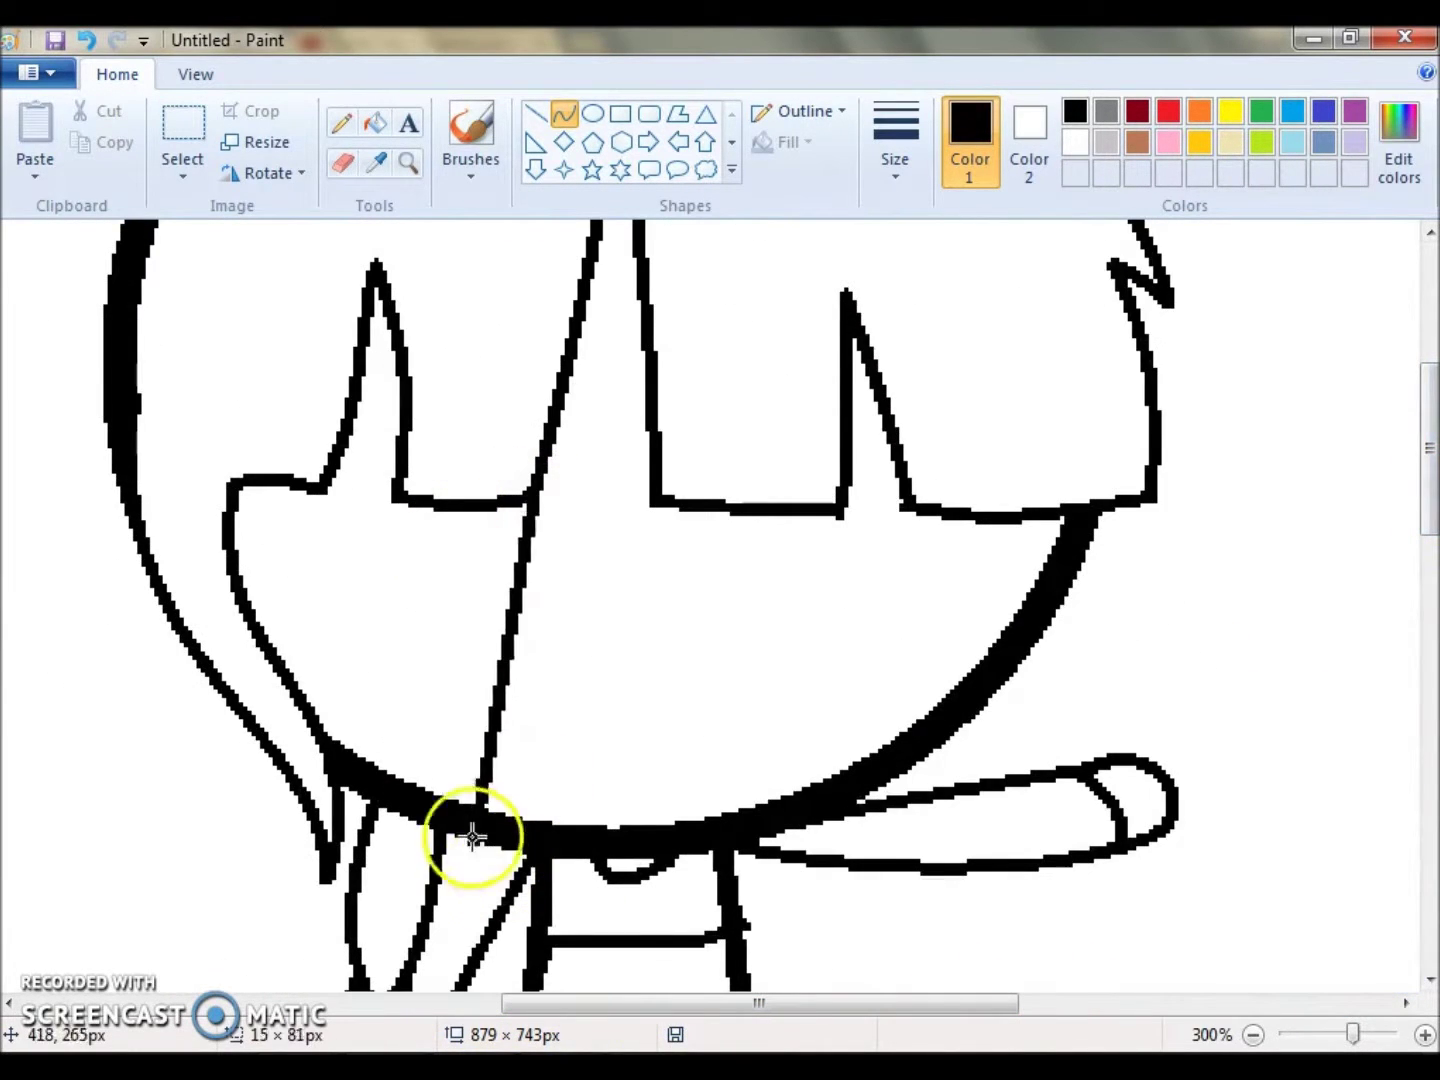
Bend the slanted face line into a curve and draw a mirrored curve opposite it, forming both inner eye outlines.
{"action": "left_click_drag", "start_coordinate": [500, 700], "coordinate": [575, 640]}
{"action": "left_click", "coordinate": [575, 640]}
{"action": "left_click_drag", "start_coordinate": [722, 512], "coordinate": [785, 795]}
{"action": "left_click_drag", "start_coordinate": [700, 640], "coordinate": [665, 611]}
{"action": "left_click", "coordinate": [665, 611]}
Draw a small curved mouth line just above the second figure's chin and break it up with white.
{"action": "mouse_move", "coordinate": [580, 785]}
{"action": "left_mouse_down"}
{"action": "mouse_move", "coordinate": [705, 778]}
{"action": "mouse_move", "coordinate": [645, 800]}
{"action": "mouse_move", "coordinate": [693, 776]}
{"action": "left_mouse_up"}
{"action": "left_click", "coordinate": [645, 800]}
{"action": "left_click", "coordinate": [1077, 148]}
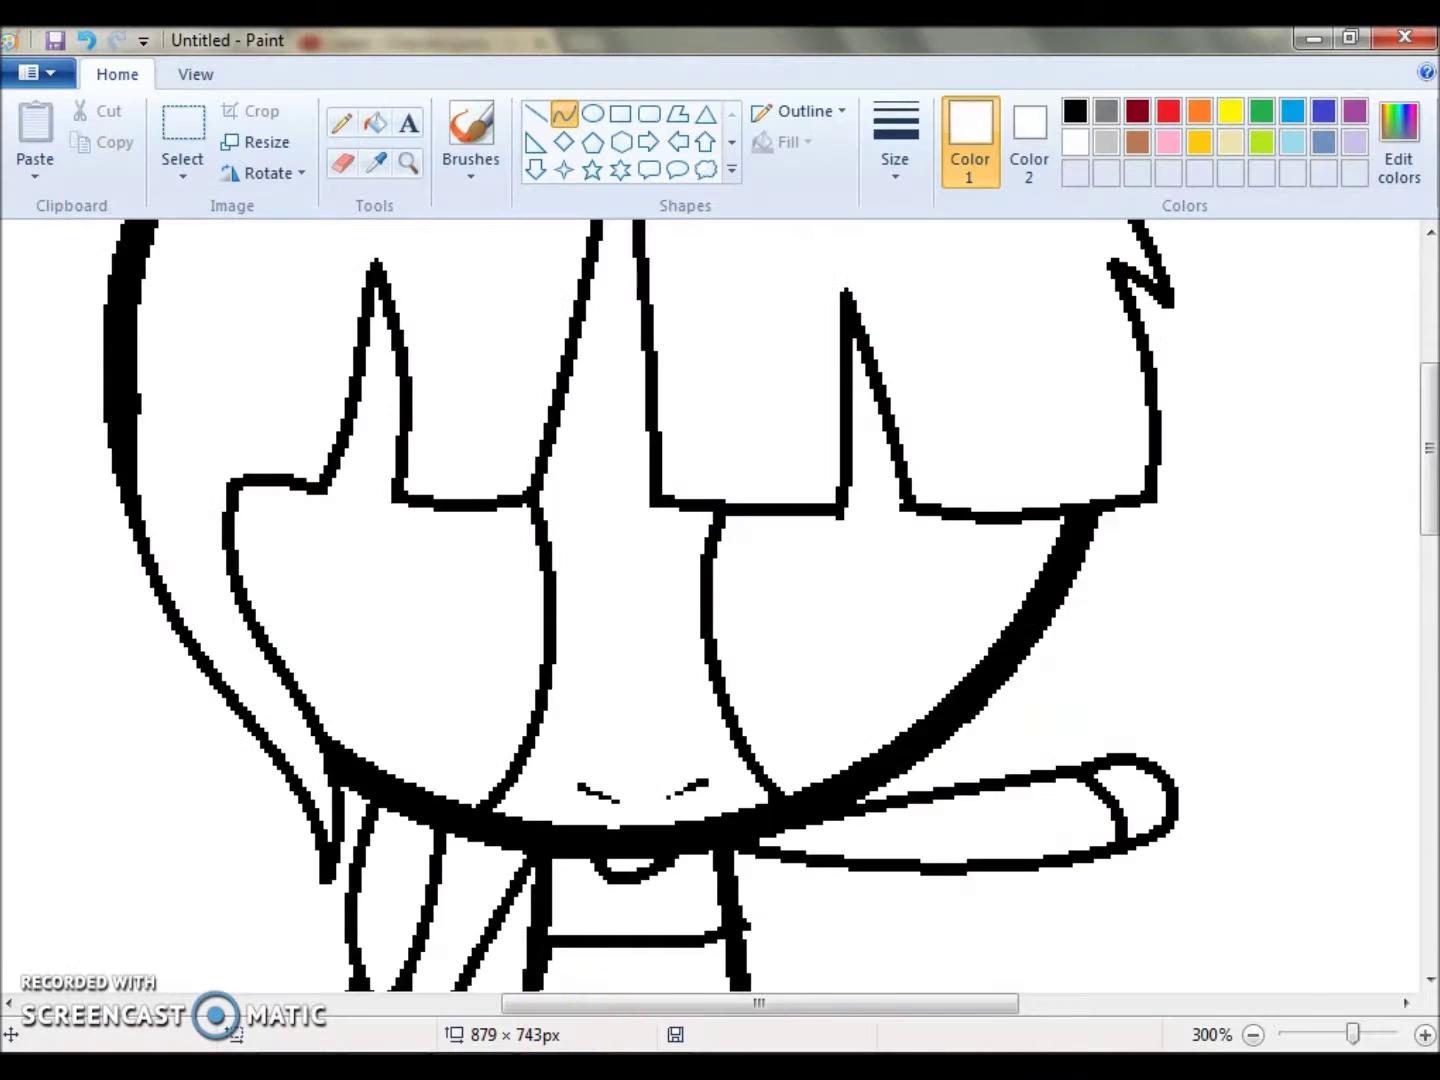
{"action": "left_click", "coordinate": [88, 42]}
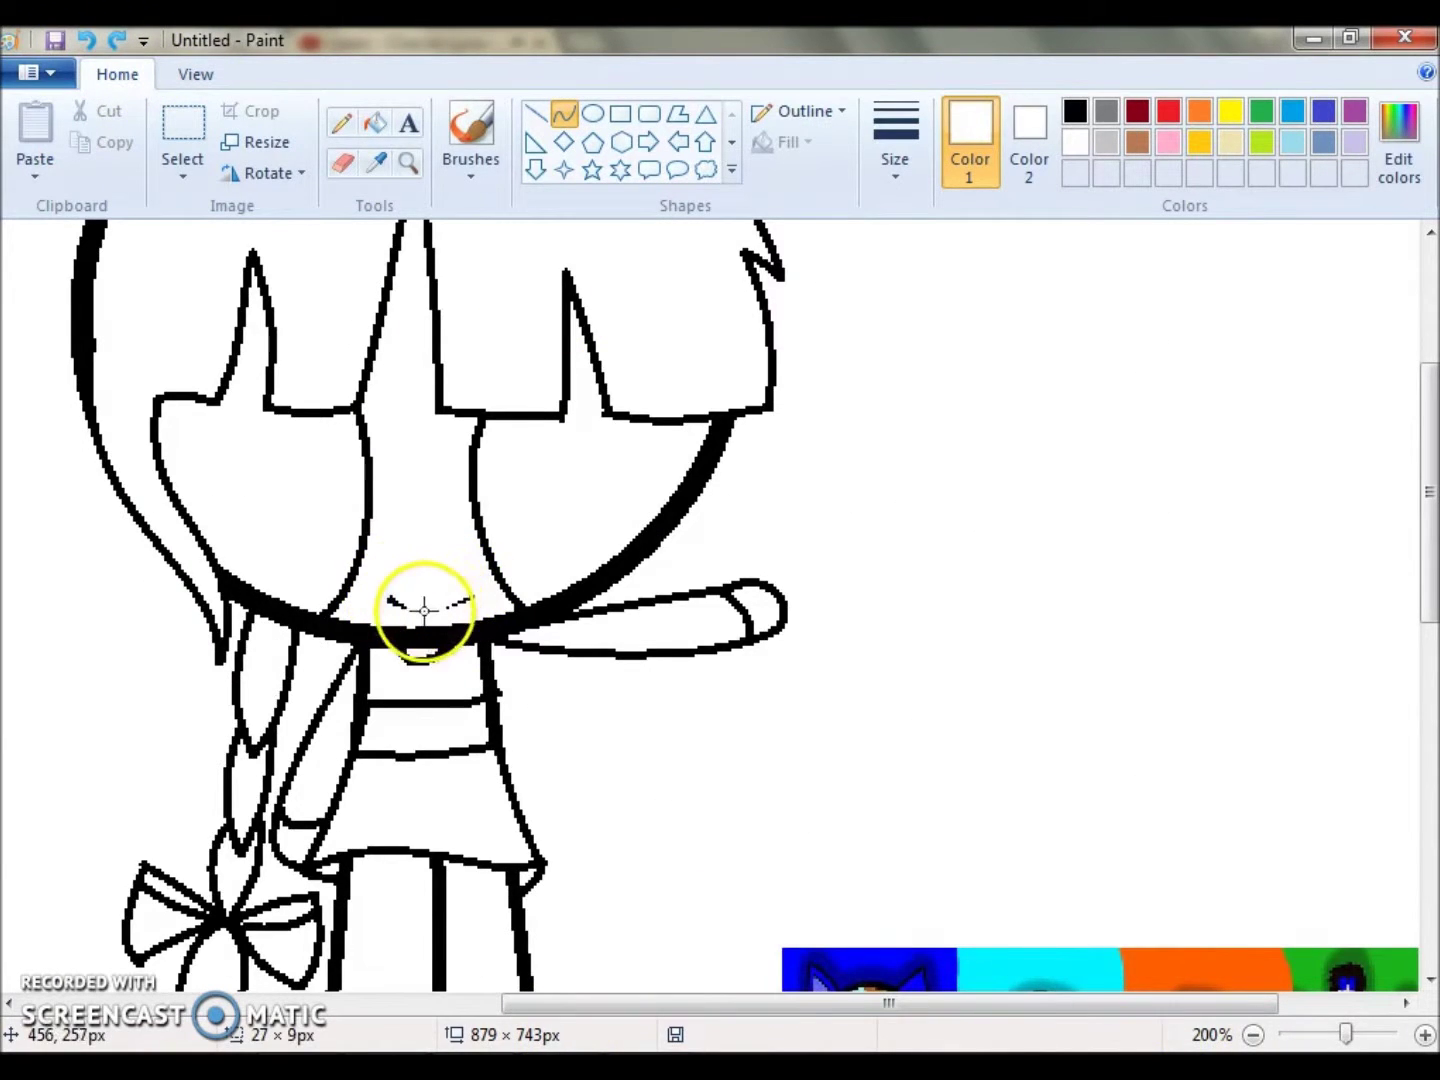
Switch to the browser and post the reply "XD" in the Quotev group topic, beginning another reply.
{"action": "left_click", "coordinate": [450, 1022]}
{"action": "left_click", "coordinate": [444, 251]}
{"action": "scroll", "coordinate": [492, 656], "scroll_direction": "down", "scroll_amount": 5}
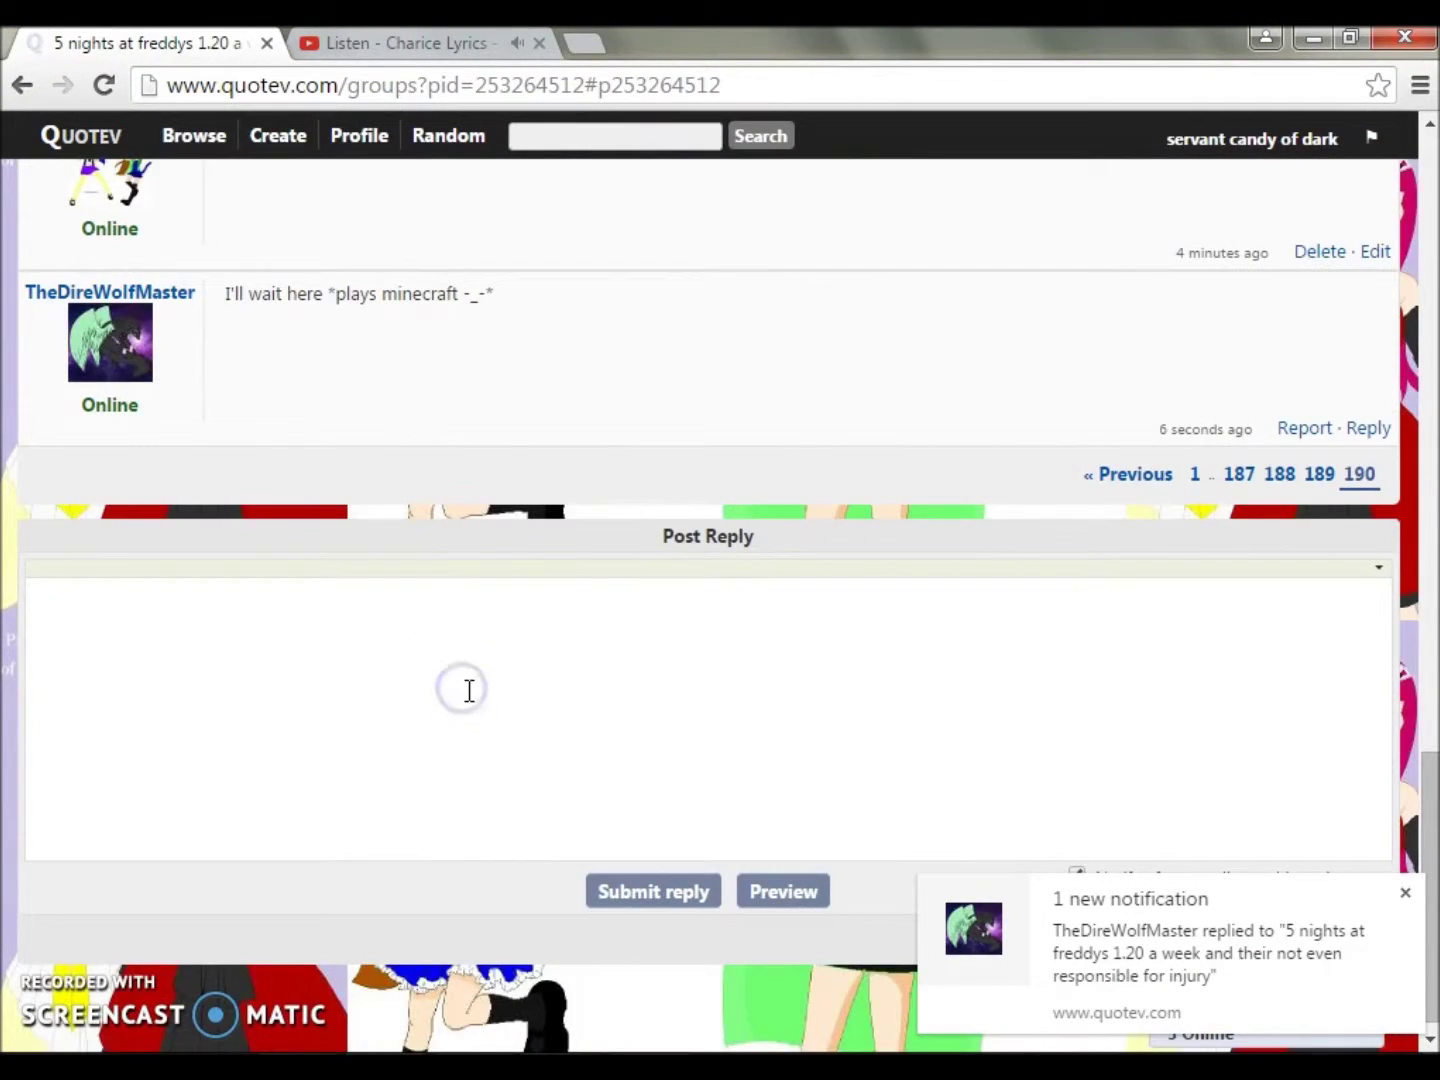
{"action": "left_click", "coordinate": [653, 891]}
{"action": "left_click", "coordinate": [1017, 780]}
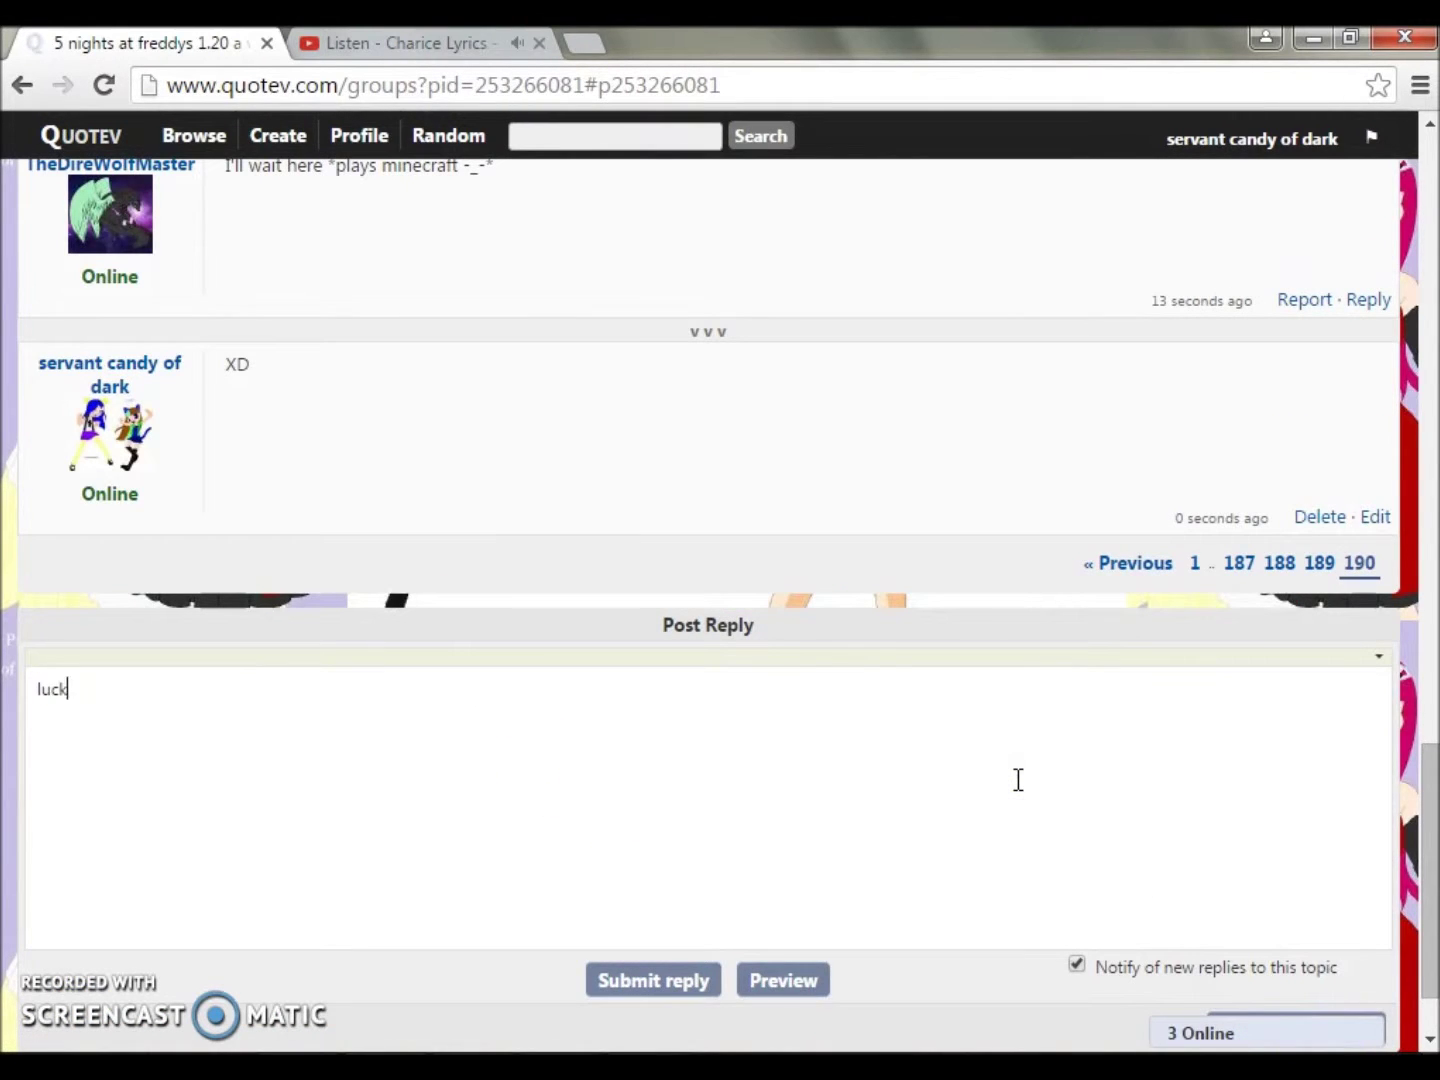
Fill the second figure's hair, braid segments and braid end with orange sampled from the reference picture.
{"action": "left_click", "coordinate": [1432, 480]}
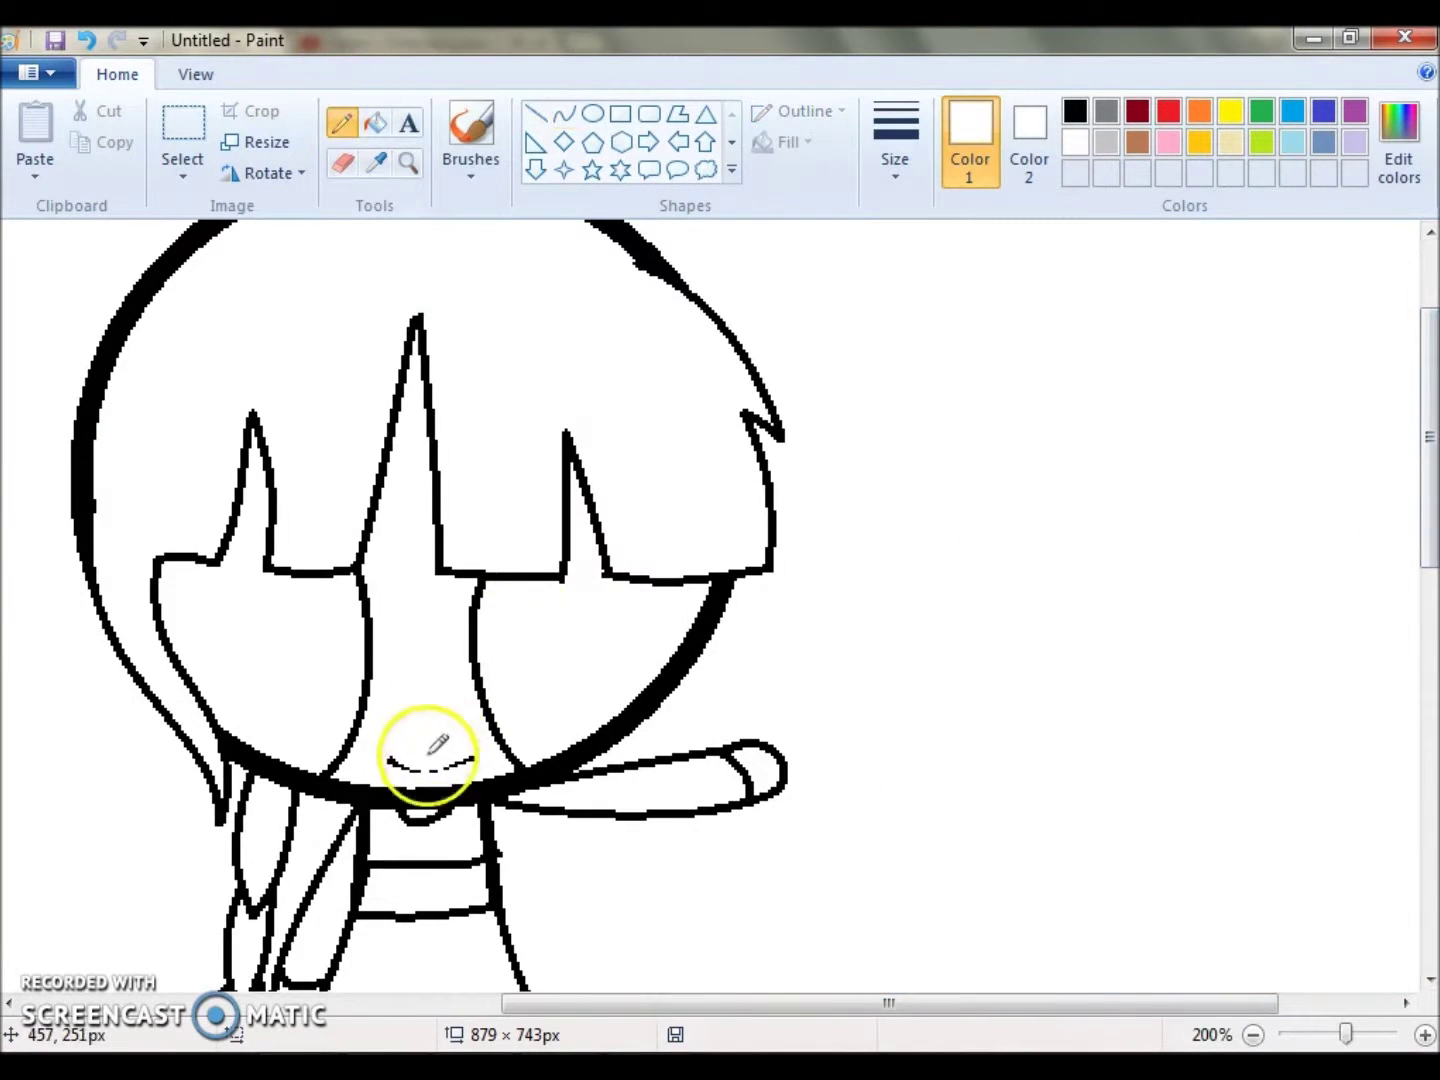
{"action": "left_click", "coordinate": [375, 122]}
{"action": "scroll", "coordinate": [660, 1000], "scroll_direction": "down", "scroll_amount": 10}
{"action": "scroll", "coordinate": [1022, 675], "scroll_direction": "right", "scroll_amount": 3}
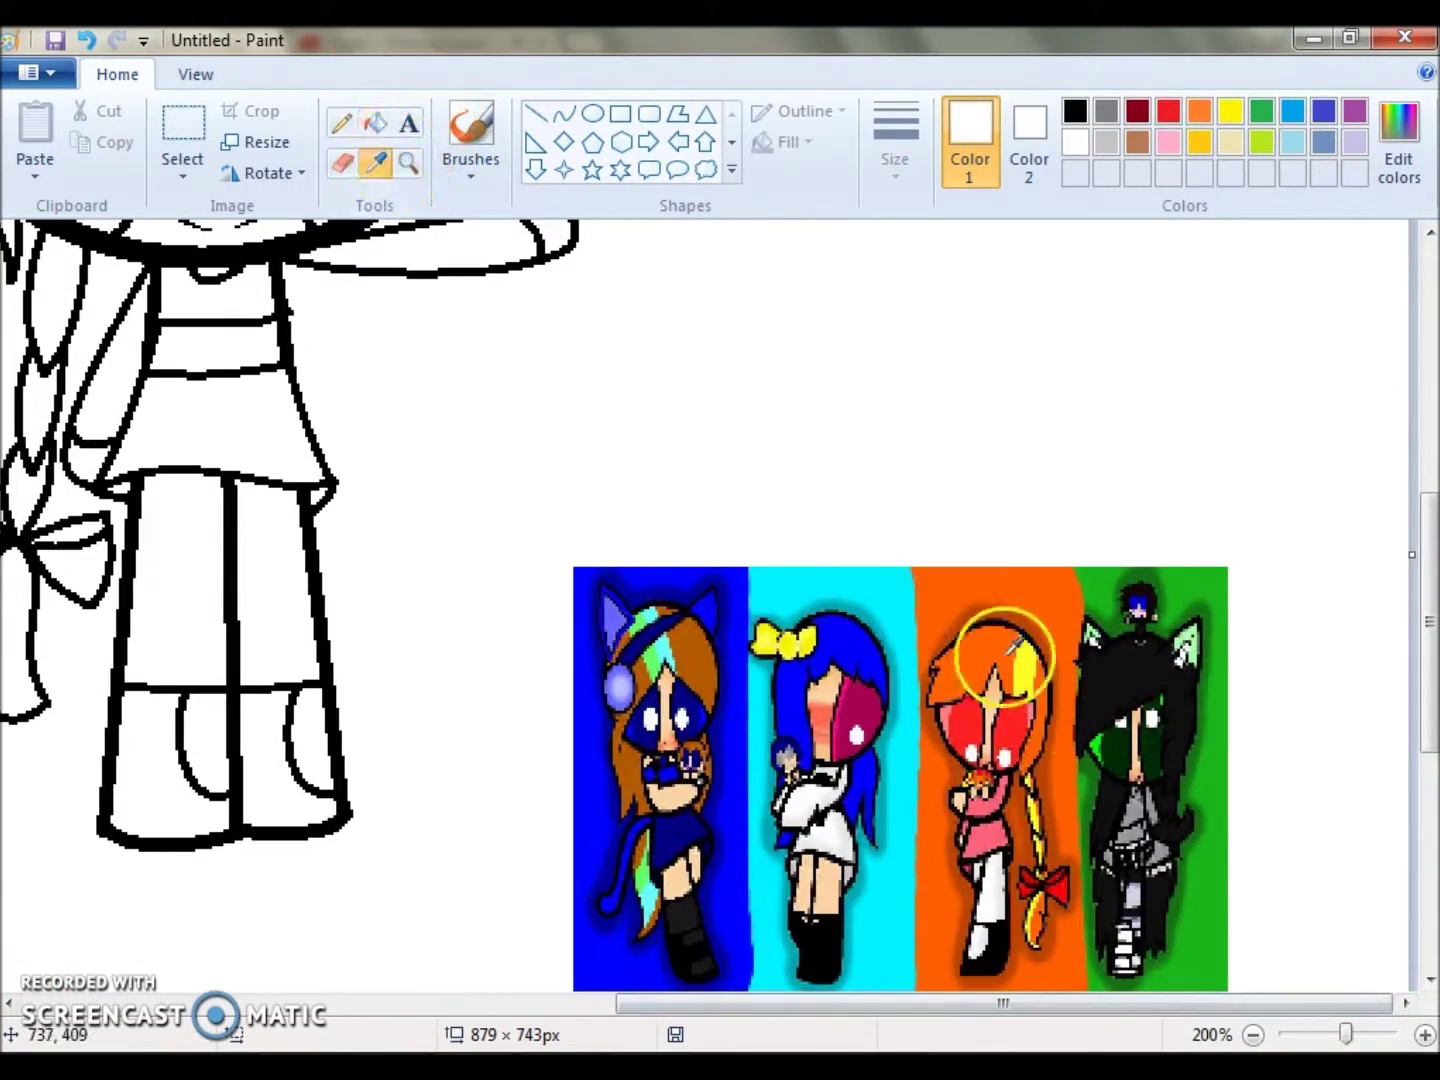
{"action": "left_click", "coordinate": [1022, 675]}
{"action": "left_click", "coordinate": [365, 660]}
{"action": "left_click", "coordinate": [378, 460]}
{"action": "left_click", "coordinate": [402, 305]}
{"action": "scroll", "coordinate": [595, 771], "scroll_direction": "up", "scroll_amount": 5}
{"action": "scroll", "coordinate": [595, 771], "scroll_direction": "down", "scroll_amount": 5}
Sample the light green of the reference character's ear and start a thin curved fur line in the first figure's ear.
{"action": "left_click", "coordinate": [376, 162]}
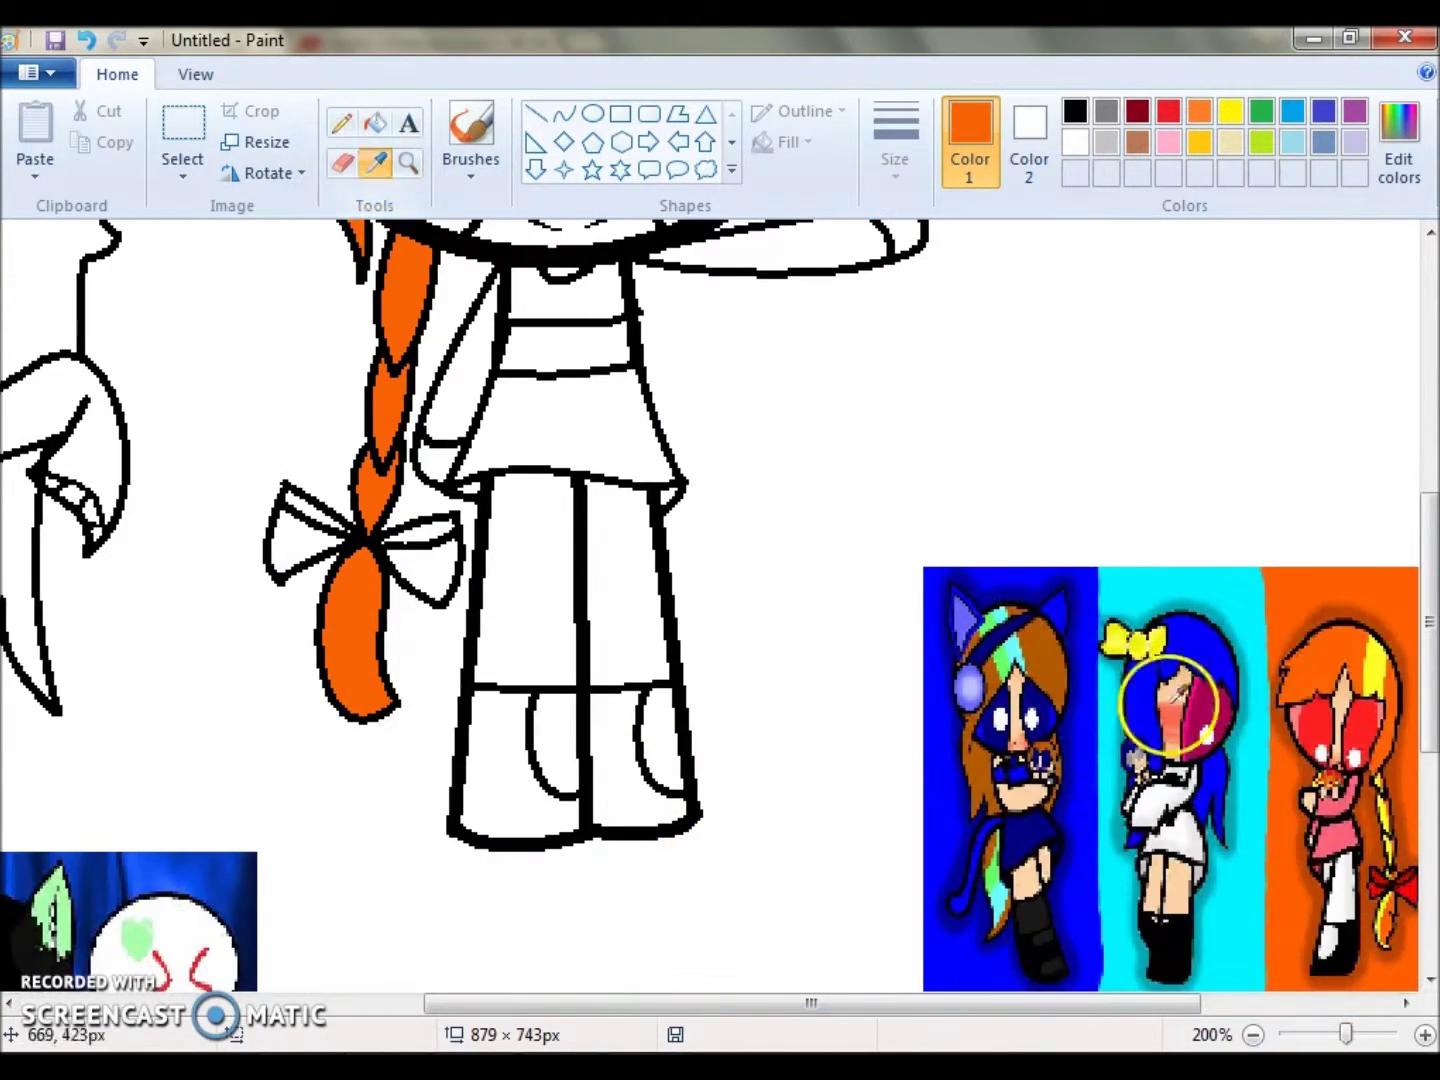
{"action": "left_click_drag", "start_coordinate": [1070, 1003], "coordinate": [1183, 1020]}
{"action": "left_click", "coordinate": [1189, 659]}
{"action": "left_click_drag", "start_coordinate": [1000, 1003], "coordinate": [620, 1006]}
{"action": "left_click", "coordinate": [407, 162]}
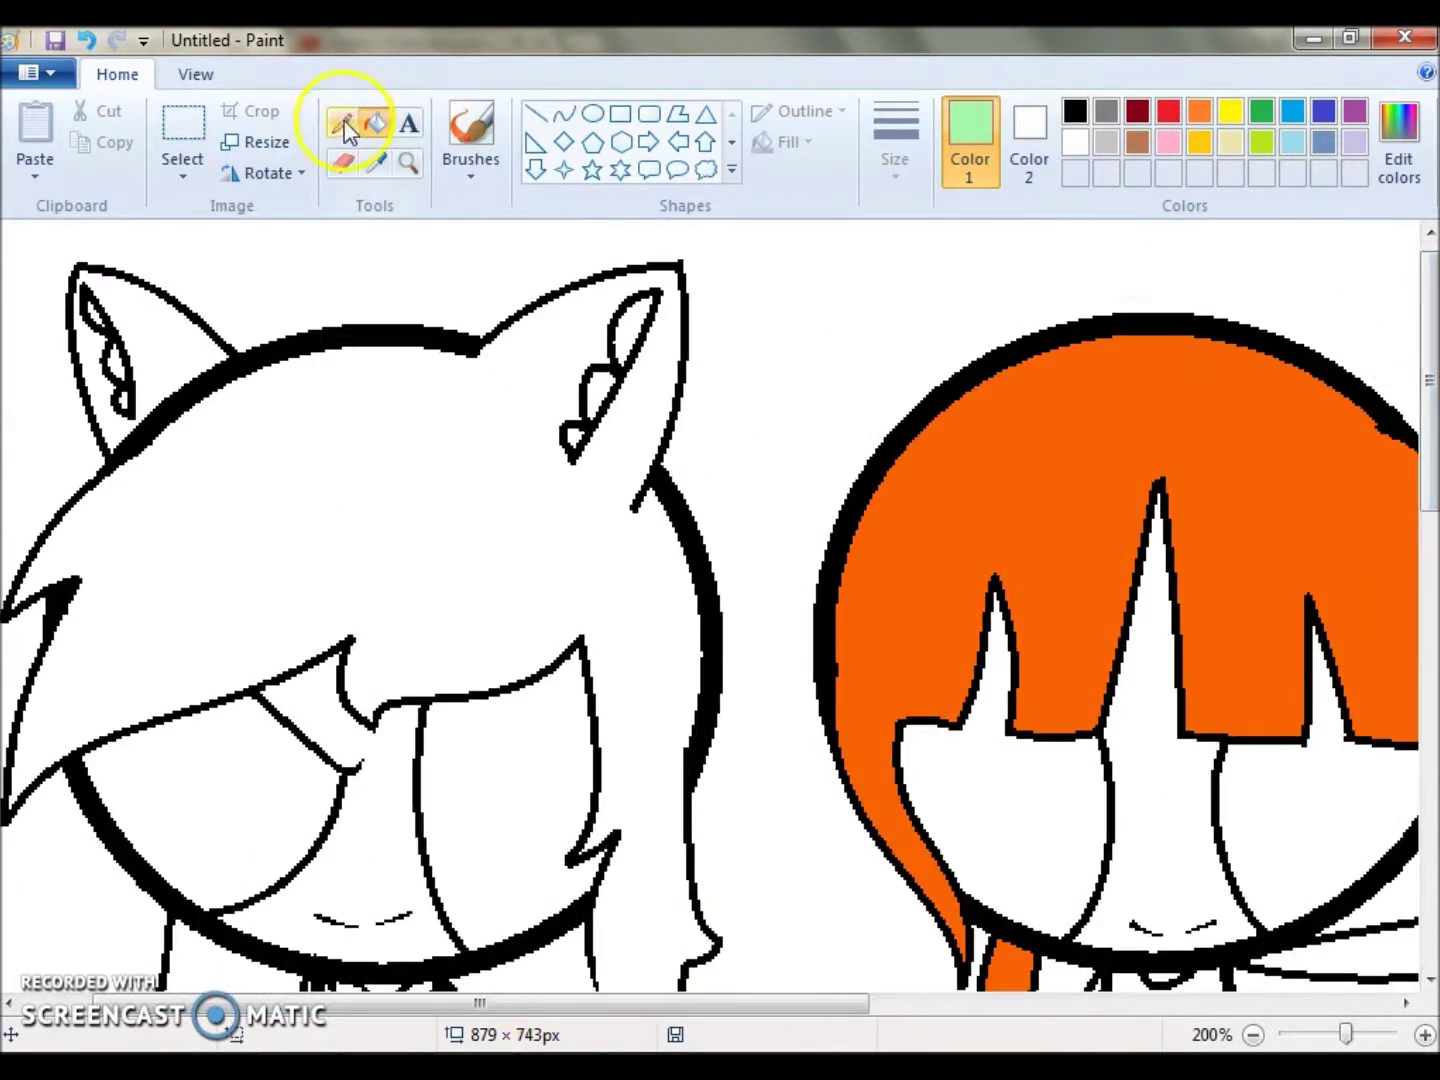
{"action": "left_click", "coordinate": [563, 113]}
{"action": "left_click", "coordinate": [895, 150]}
{"action": "left_click", "coordinate": [895, 235]}
{"action": "left_click_drag", "start_coordinate": [458, 400], "coordinate": [534, 481]}
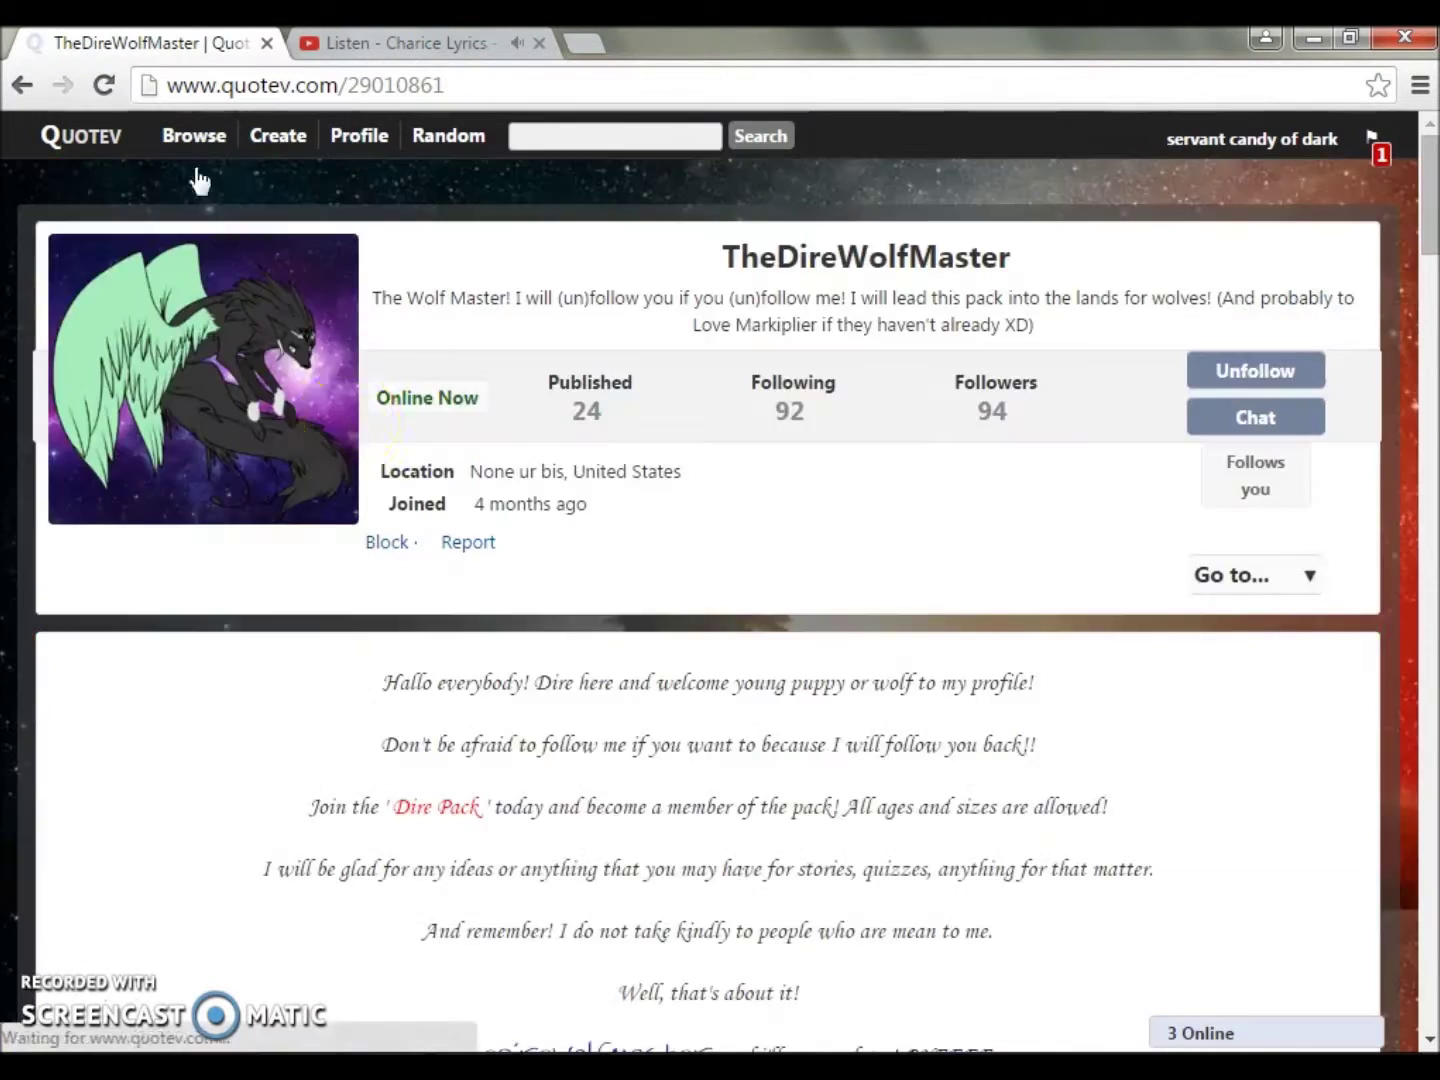
Check the "The New Dire" reference picture in the browser and resume the "Listen - Charice Lyrics" video before returning to Paint.
{"action": "scroll", "coordinate": [289, 219], "scroll_direction": "down", "scroll_amount": 10}
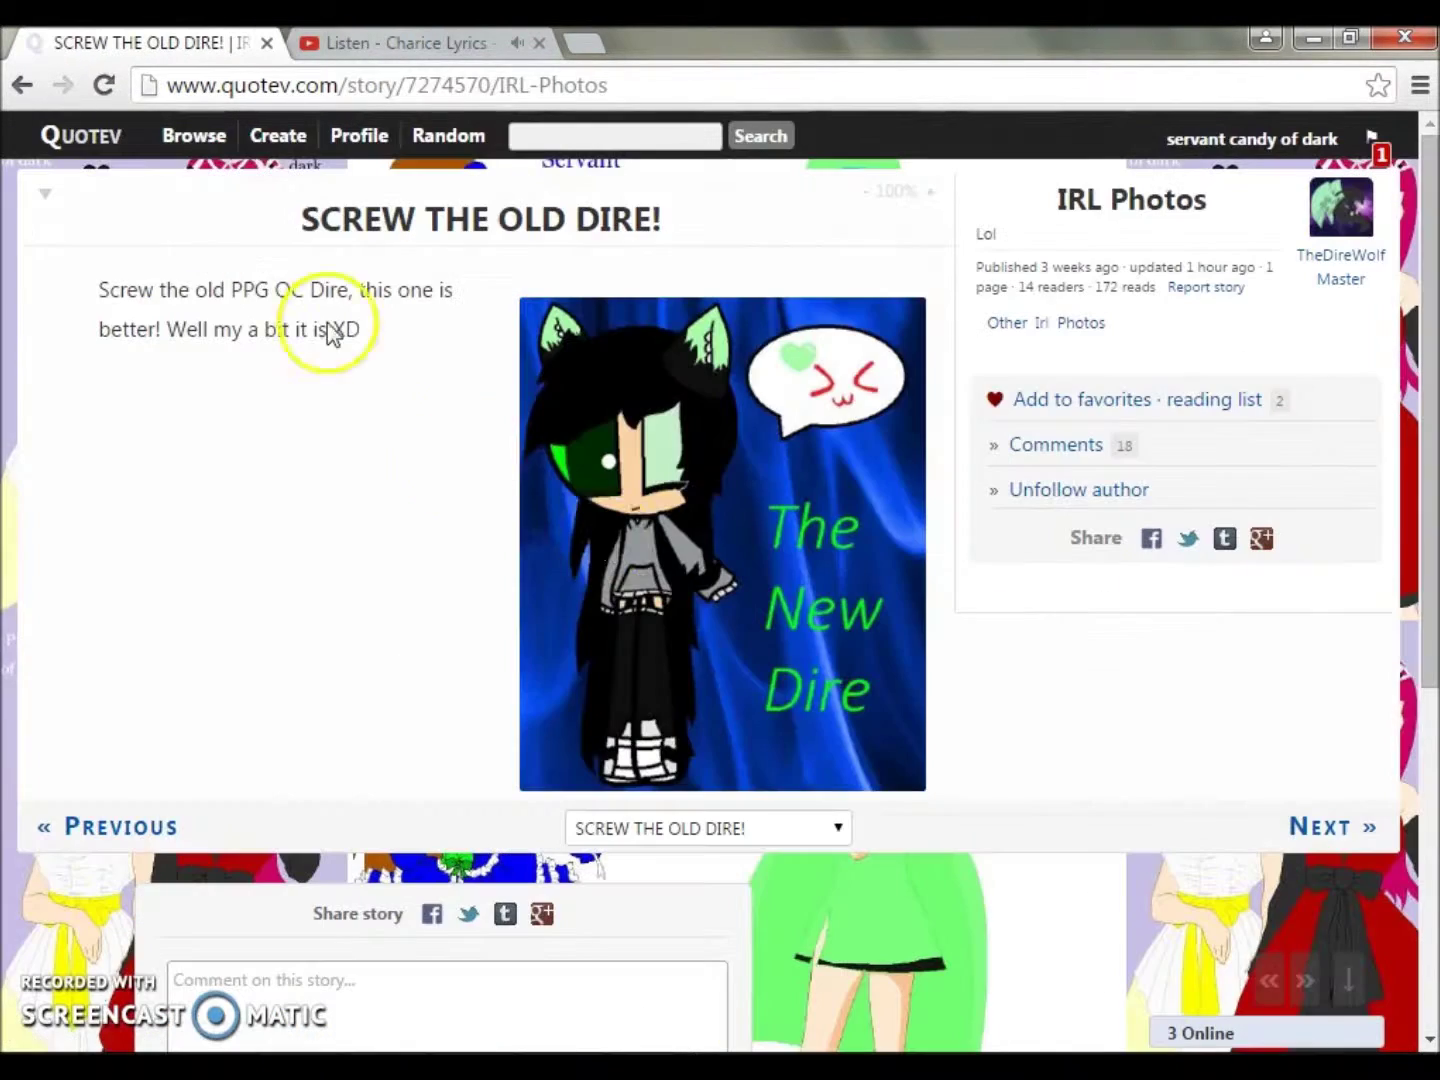
{"action": "key", "text": "ctrl+Tab"}
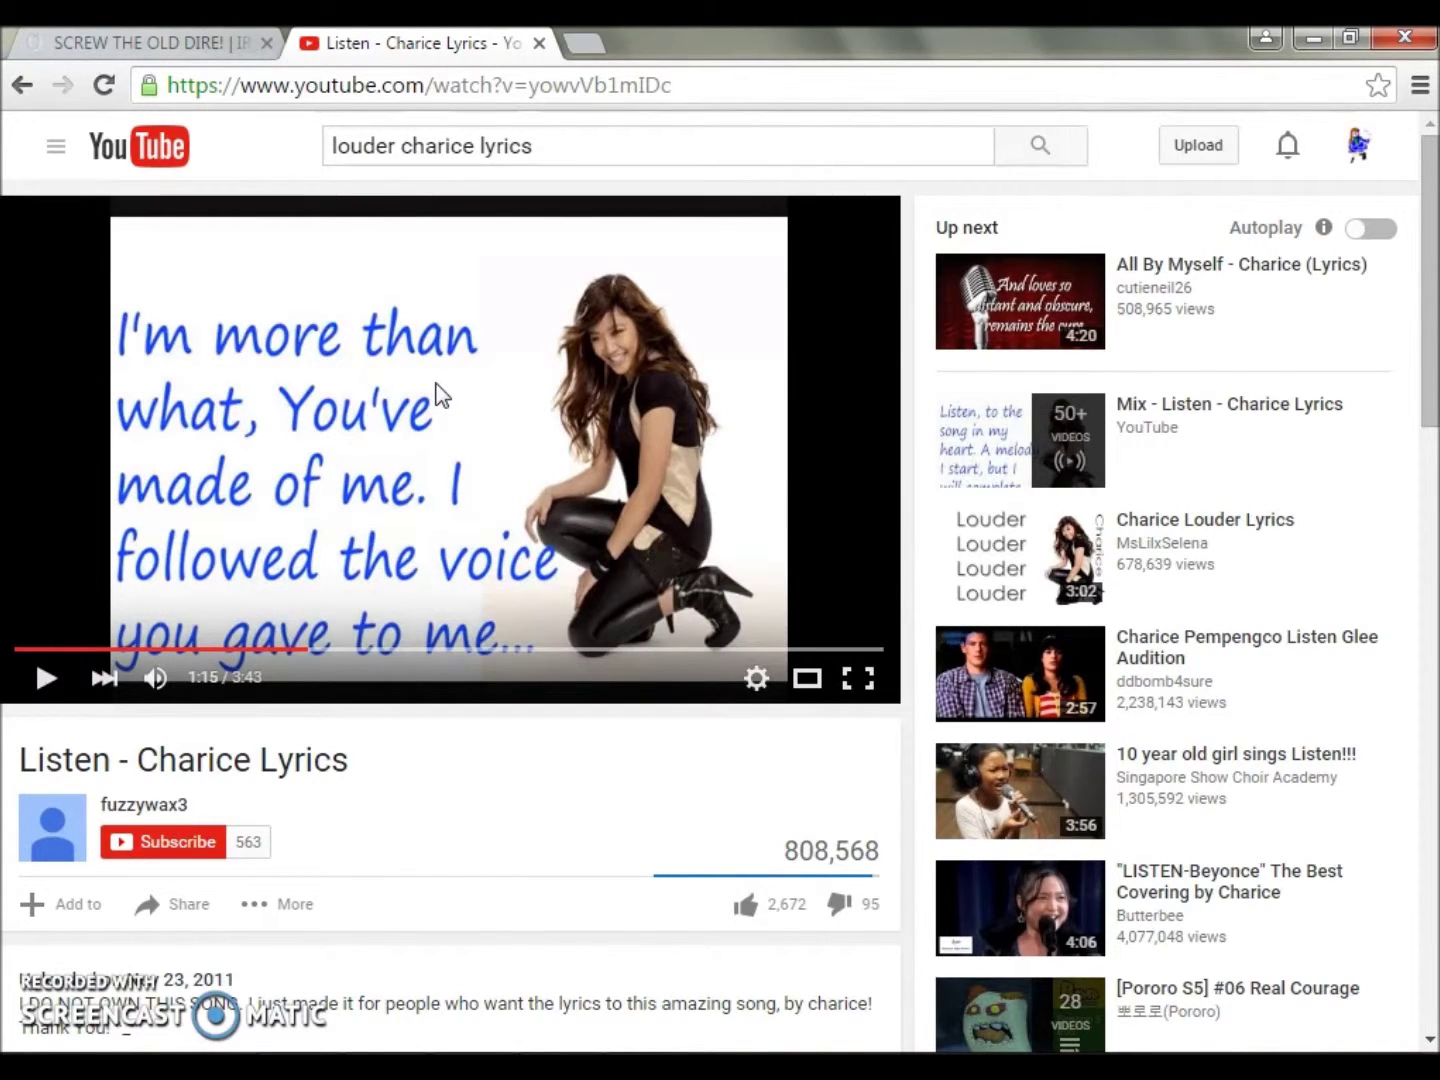
{"action": "left_click", "coordinate": [436, 395]}
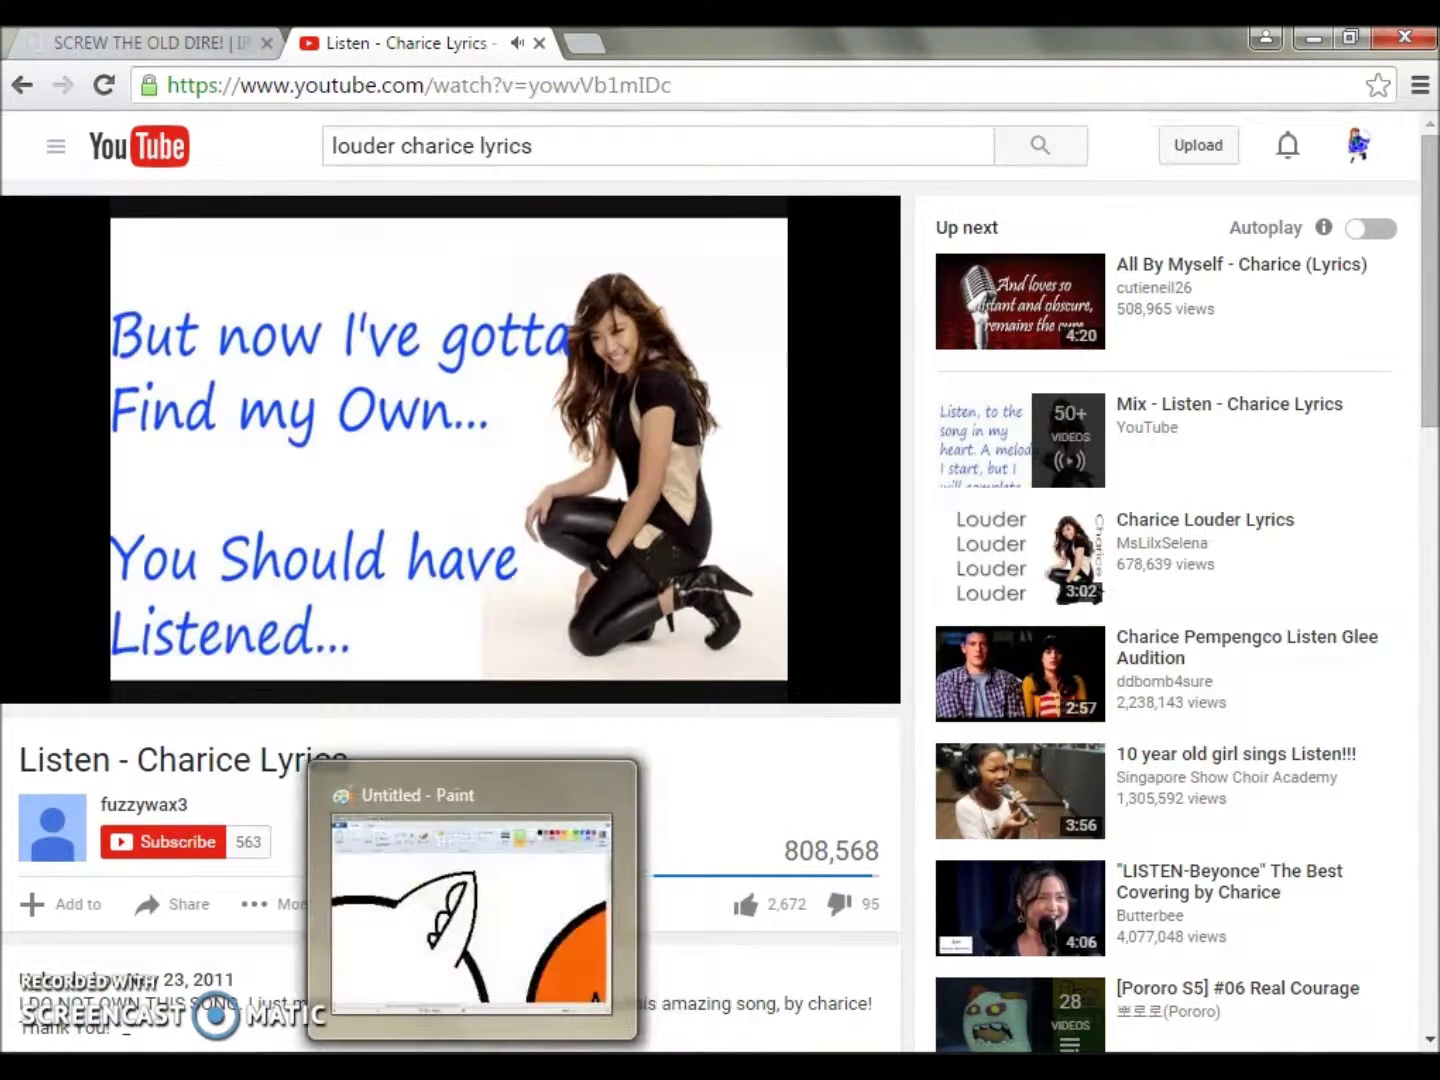
{"action": "left_click", "coordinate": [530, 900]}
Draw a jagged fur edge across the first figure's ear nearest the orange-haired figure and fill it light green.
{"action": "left_click", "coordinate": [84, 45]}
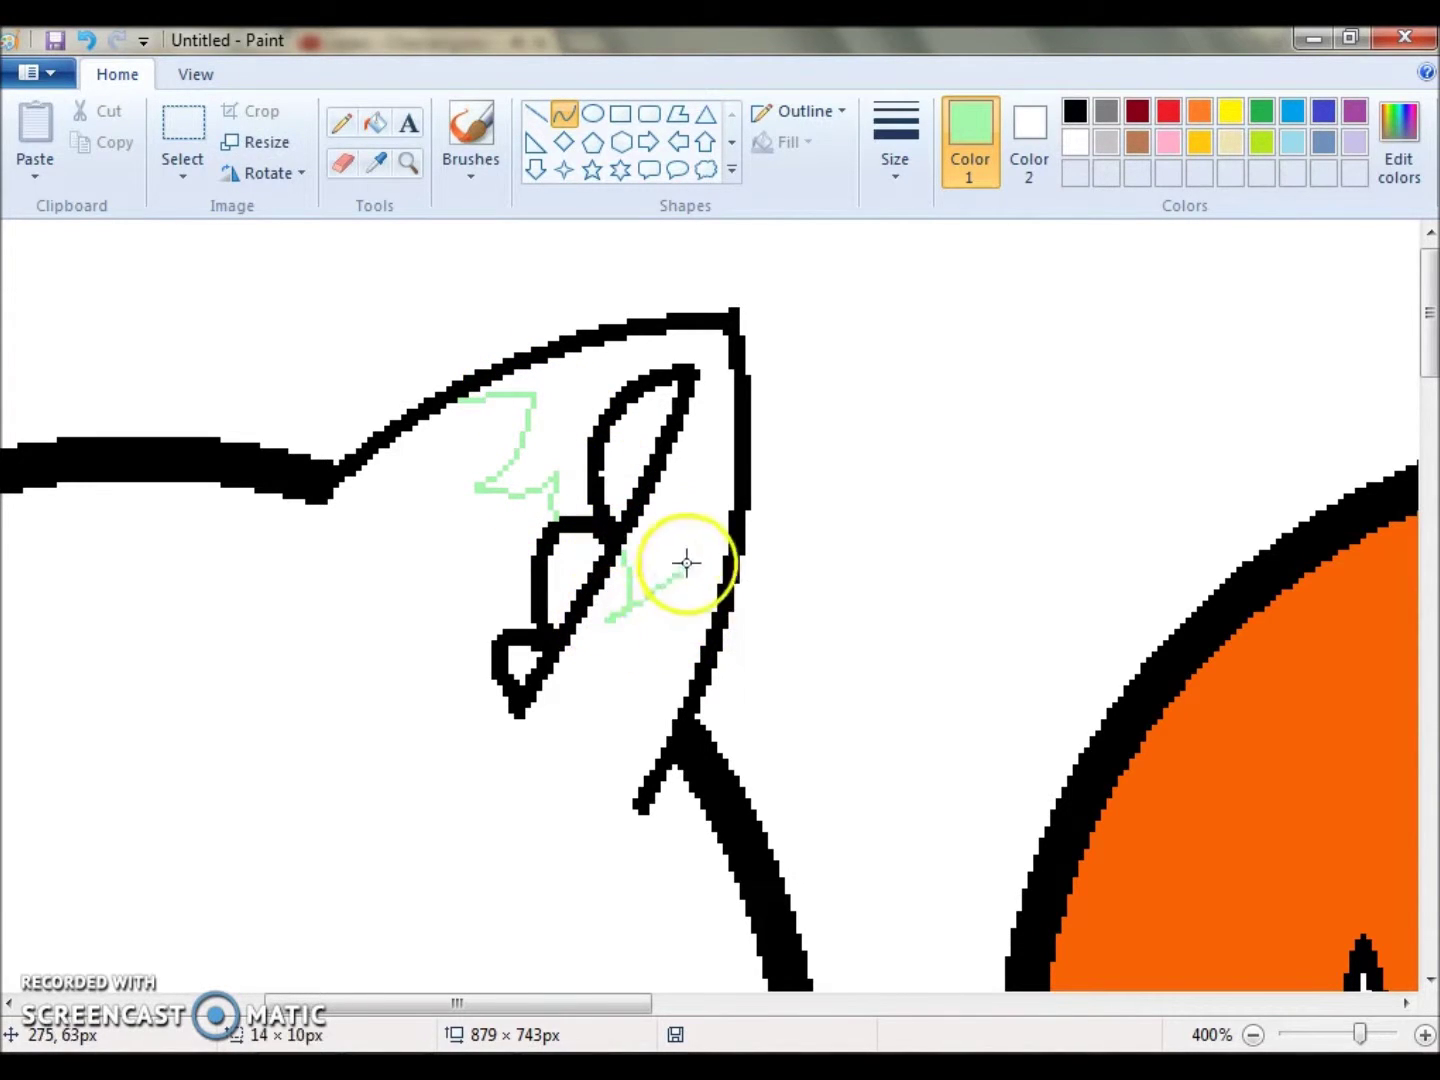
{"action": "left_click", "coordinate": [375, 122]}
{"action": "left_click", "coordinate": [712, 430]}
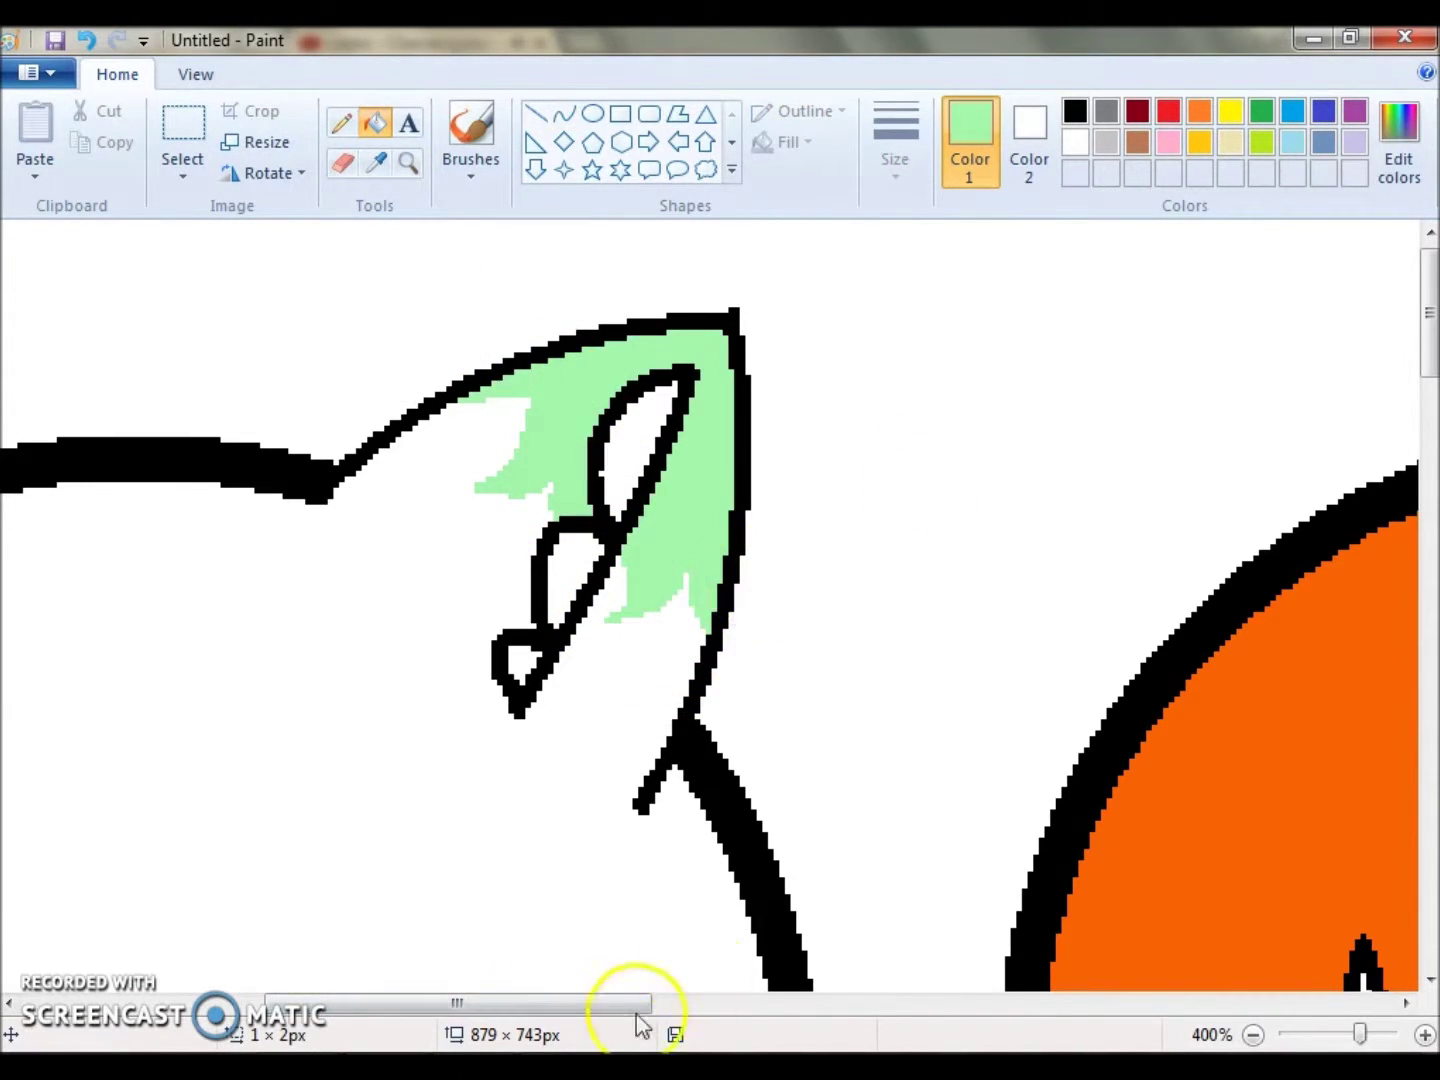
Draw a matching jagged fur edge in the first figure's other ear and fill the tip light green.
{"action": "left_click_drag", "start_coordinate": [636, 1003], "coordinate": [371, 1003]}
{"action": "left_click", "coordinate": [563, 113]}
{"action": "left_click_drag", "start_coordinate": [553, 372], "coordinate": [605, 450]}
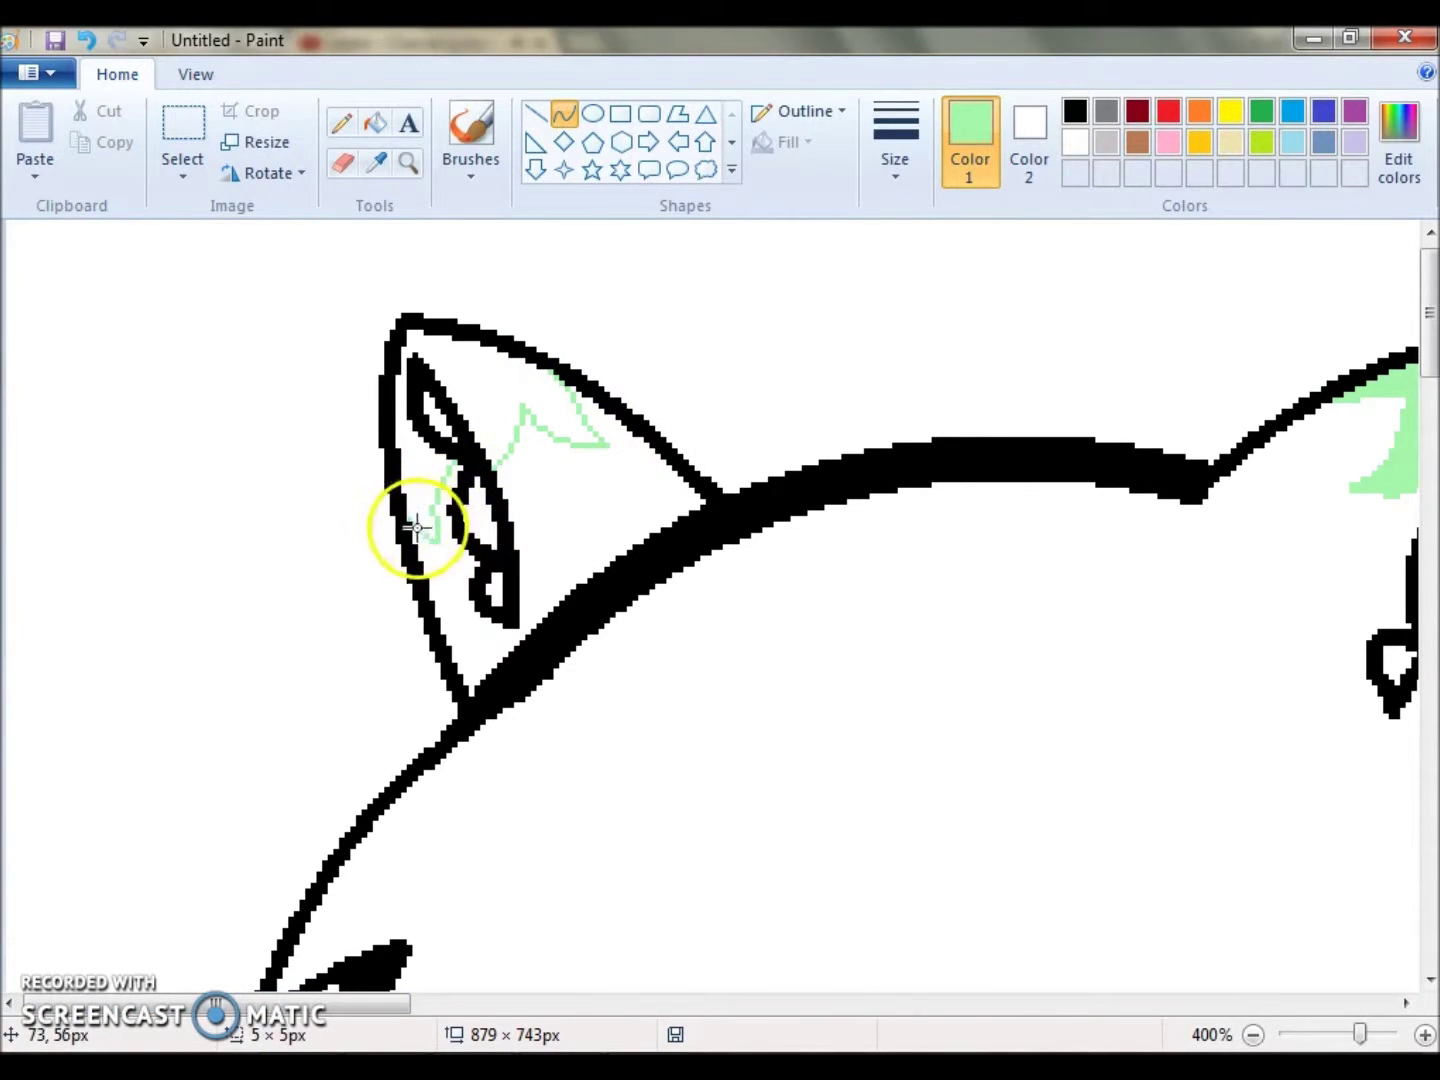
{"action": "left_click", "coordinate": [375, 122]}
{"action": "left_click", "coordinate": [440, 400]}
{"action": "left_click", "coordinate": [560, 420]}
Fill all parts of the first figure's hair with the near-black sampled from the reference picture.
{"action": "left_click_drag", "start_coordinate": [205, 1003], "coordinate": [1205, 1003]}
{"action": "left_click_drag", "start_coordinate": [1428, 312], "coordinate": [1428, 667]}
{"action": "left_click", "coordinate": [386, 165]}
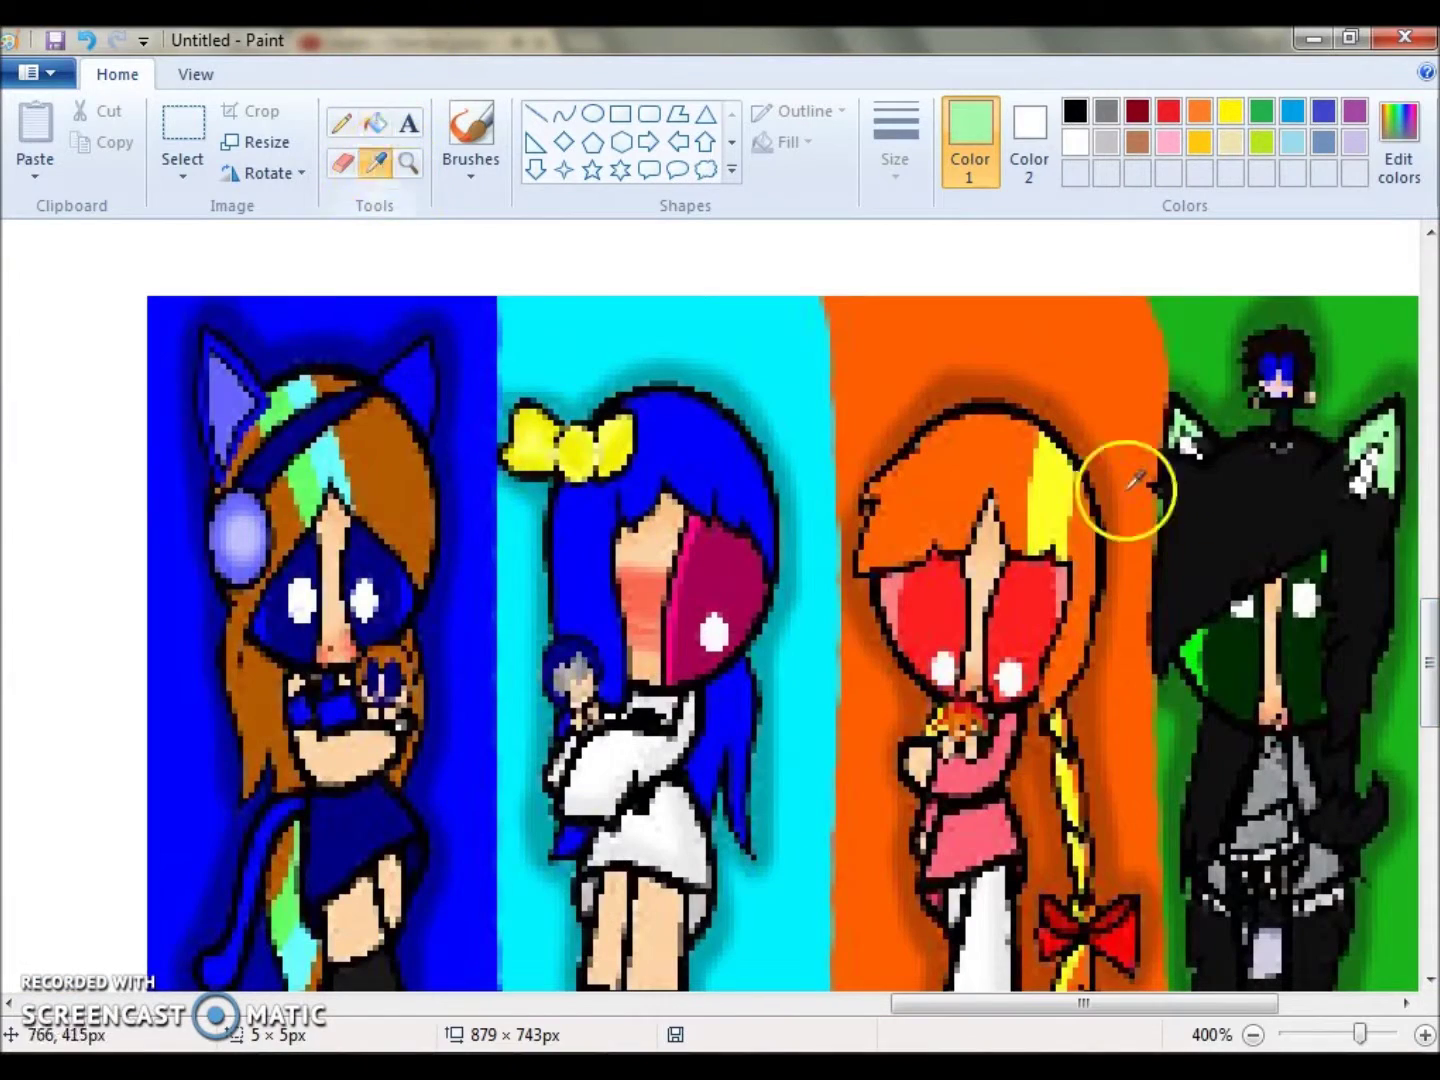
{"action": "left_click_drag", "start_coordinate": [1068, 1003], "coordinate": [330, 1003]}
{"action": "scroll", "coordinate": [360, 926], "scroll_direction": "up", "scroll_amount": 10}
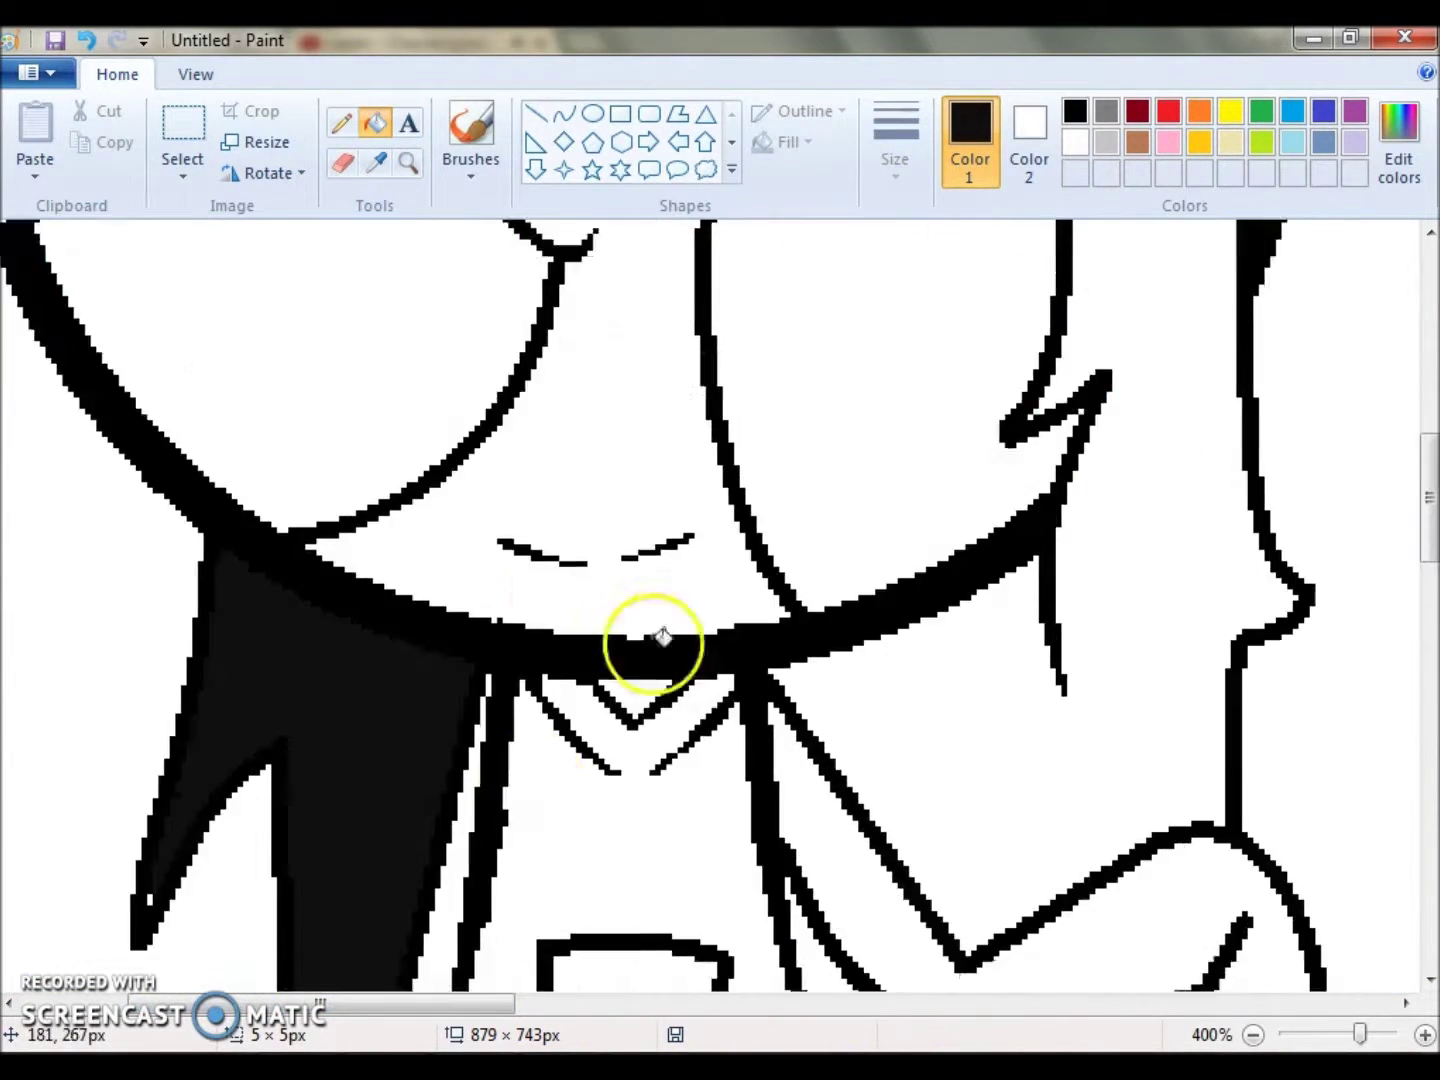
{"action": "scroll", "coordinate": [1000, 800], "scroll_direction": "down", "scroll_amount": 15}
{"action": "scroll", "coordinate": [900, 781], "scroll_direction": "up", "scroll_amount": 8}
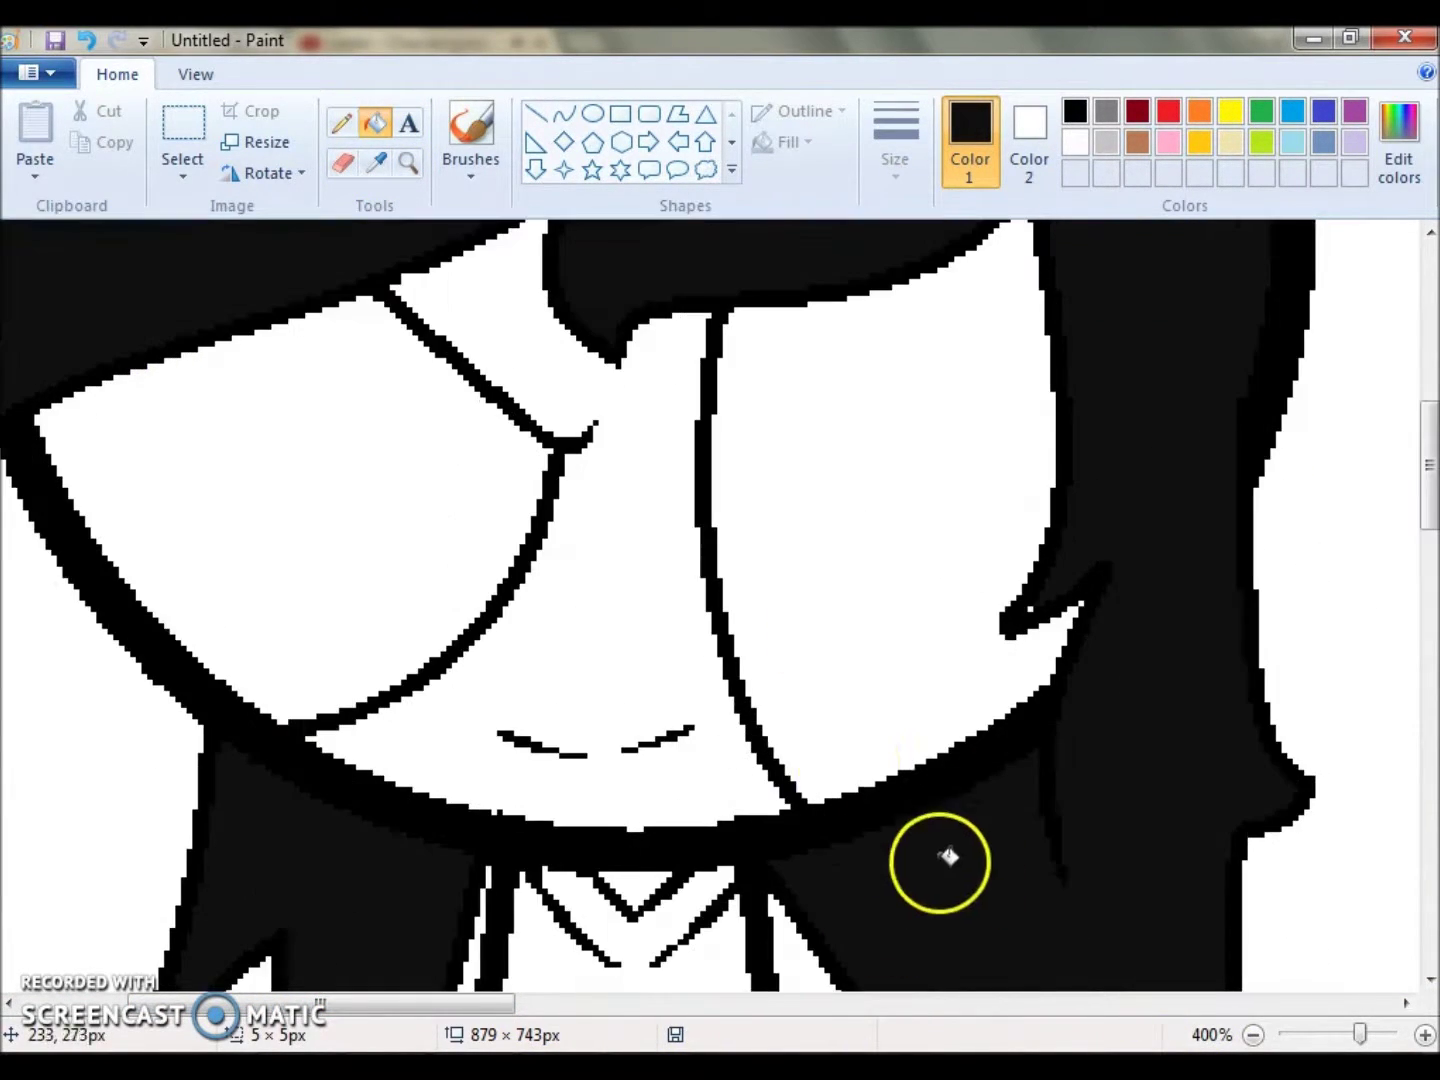
Fill the second figure's dress with pink sampled from the reference picture and its waistband with black.
{"action": "left_click", "coordinate": [563, 113]}
{"action": "left_click_drag", "start_coordinate": [510, 1003], "coordinate": [1205, 1003]}
{"action": "left_click_drag", "start_coordinate": [1428, 465], "coordinate": [1428, 667]}
{"action": "left_click", "coordinate": [376, 162]}
{"action": "left_click", "coordinate": [530, 480]}
{"action": "left_click_drag", "start_coordinate": [1205, 1003], "coordinate": [540, 1003]}
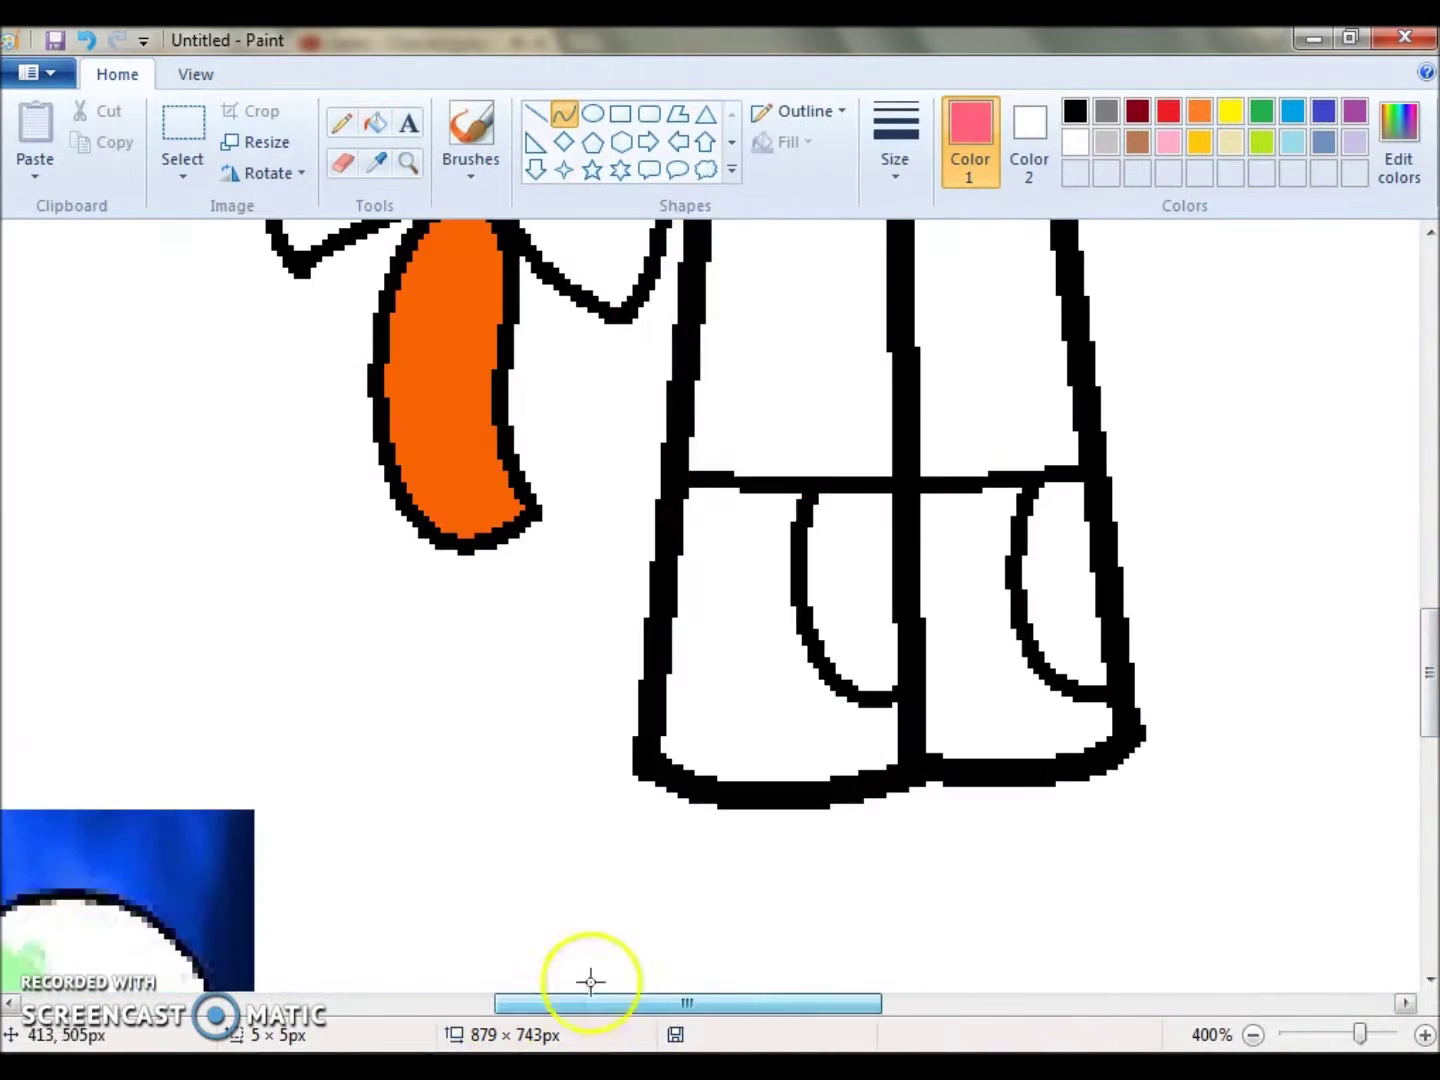
{"action": "scroll", "coordinate": [460, 600], "scroll_direction": "up", "scroll_amount": 5}
{"action": "left_click", "coordinate": [374, 134]}
{"action": "left_click", "coordinate": [697, 849]}
{"action": "left_click", "coordinate": [1075, 110]}
{"action": "left_click", "coordinate": [871, 800]}
Mix a darker pink and fill the underside corners of the second figure's dress hem with it.
{"action": "scroll", "coordinate": [871, 800], "scroll_direction": "down", "scroll_amount": 5}
{"action": "left_click", "coordinate": [376, 162]}
{"action": "left_click", "coordinate": [964, 321]}
{"action": "left_click", "coordinate": [1398, 150]}
{"action": "left_click", "coordinate": [459, 741]}
{"action": "left_click", "coordinate": [675, 514]}
Fill the main parts of the second figure's boots with black.
{"action": "left_click", "coordinate": [1075, 110]}
{"action": "scroll", "coordinate": [820, 797], "scroll_direction": "down", "scroll_amount": 3}
{"action": "scroll", "coordinate": [820, 797], "scroll_direction": "up", "scroll_amount": 3}
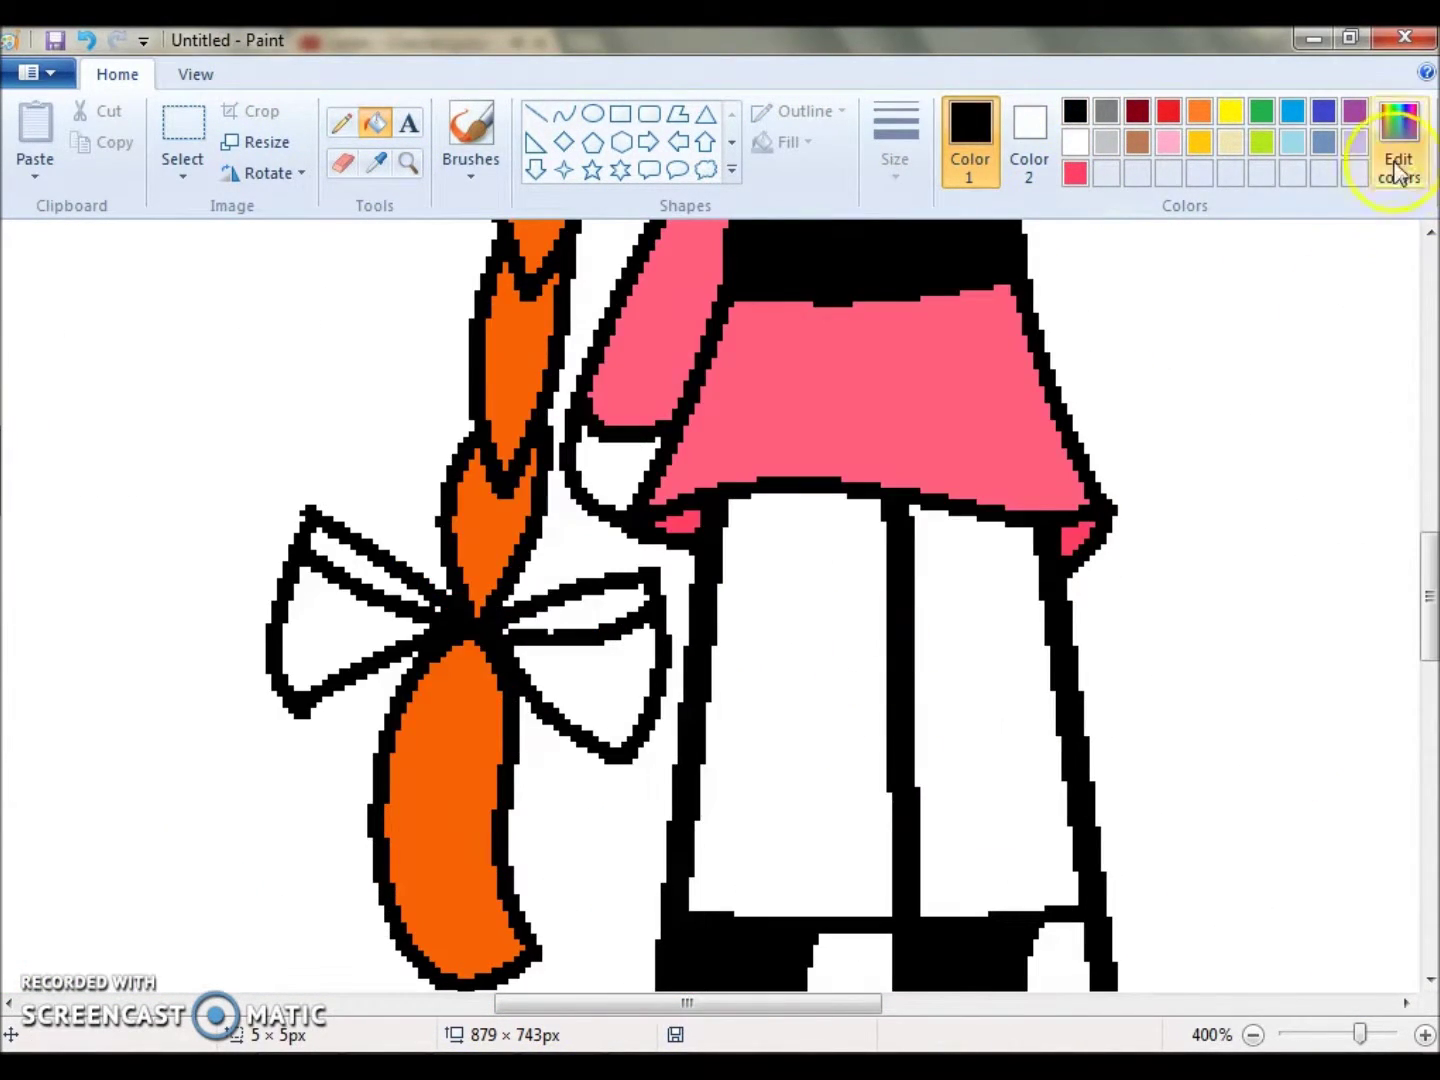
Fill the braid bow's large loops with bright red and its narrow upper folds with dark red.
{"action": "left_click", "coordinate": [1398, 150]}
{"action": "left_click", "coordinate": [432, 422]}
{"action": "left_click", "coordinate": [459, 741]}
{"action": "left_click", "coordinate": [336, 608]}
{"action": "left_click", "coordinate": [585, 690]}
{"action": "left_click", "coordinate": [1398, 150]}
{"action": "left_click", "coordinate": [430, 466]}
{"action": "left_click", "coordinate": [459, 741]}
Fill the first figure's legs with a near-black sampled from the reference picture.
{"action": "left_click_drag", "start_coordinate": [688, 1003], "coordinate": [1198, 1003]}
{"action": "left_click_drag", "start_coordinate": [1428, 667], "coordinate": [1430, 765]}
{"action": "left_click", "coordinate": [883, 735]}
{"action": "left_click_drag", "start_coordinate": [1090, 1003], "coordinate": [550, 1003]}
{"action": "left_click", "coordinate": [392, 562]}
{"action": "mouse_move", "coordinate": [700, 1004]}
{"action": "left_mouse_down"}
{"action": "mouse_move", "coordinate": [482, 1006]}
{"action": "mouse_move", "coordinate": [1077, 1003]}
{"action": "mouse_move", "coordinate": [361, 1003]}
{"action": "mouse_move", "coordinate": [1198, 1003]}
{"action": "mouse_move", "coordinate": [579, 1000]}
{"action": "left_mouse_up"}
{"action": "left_click", "coordinate": [1070, 593]}
Sample pale lavender from the reference legs and paint horizontal stripes across the first figure's near-black legs with it.
{"action": "scroll", "coordinate": [229, 916], "scroll_direction": "up", "scroll_amount": 3}
{"action": "scroll", "coordinate": [514, 913], "scroll_direction": "down", "scroll_amount": 5}
{"action": "left_click", "coordinate": [376, 161]}
{"action": "right_click", "coordinate": [912, 600]}
{"action": "scroll", "coordinate": [868, 874], "scroll_direction": "up", "scroll_amount": 3}
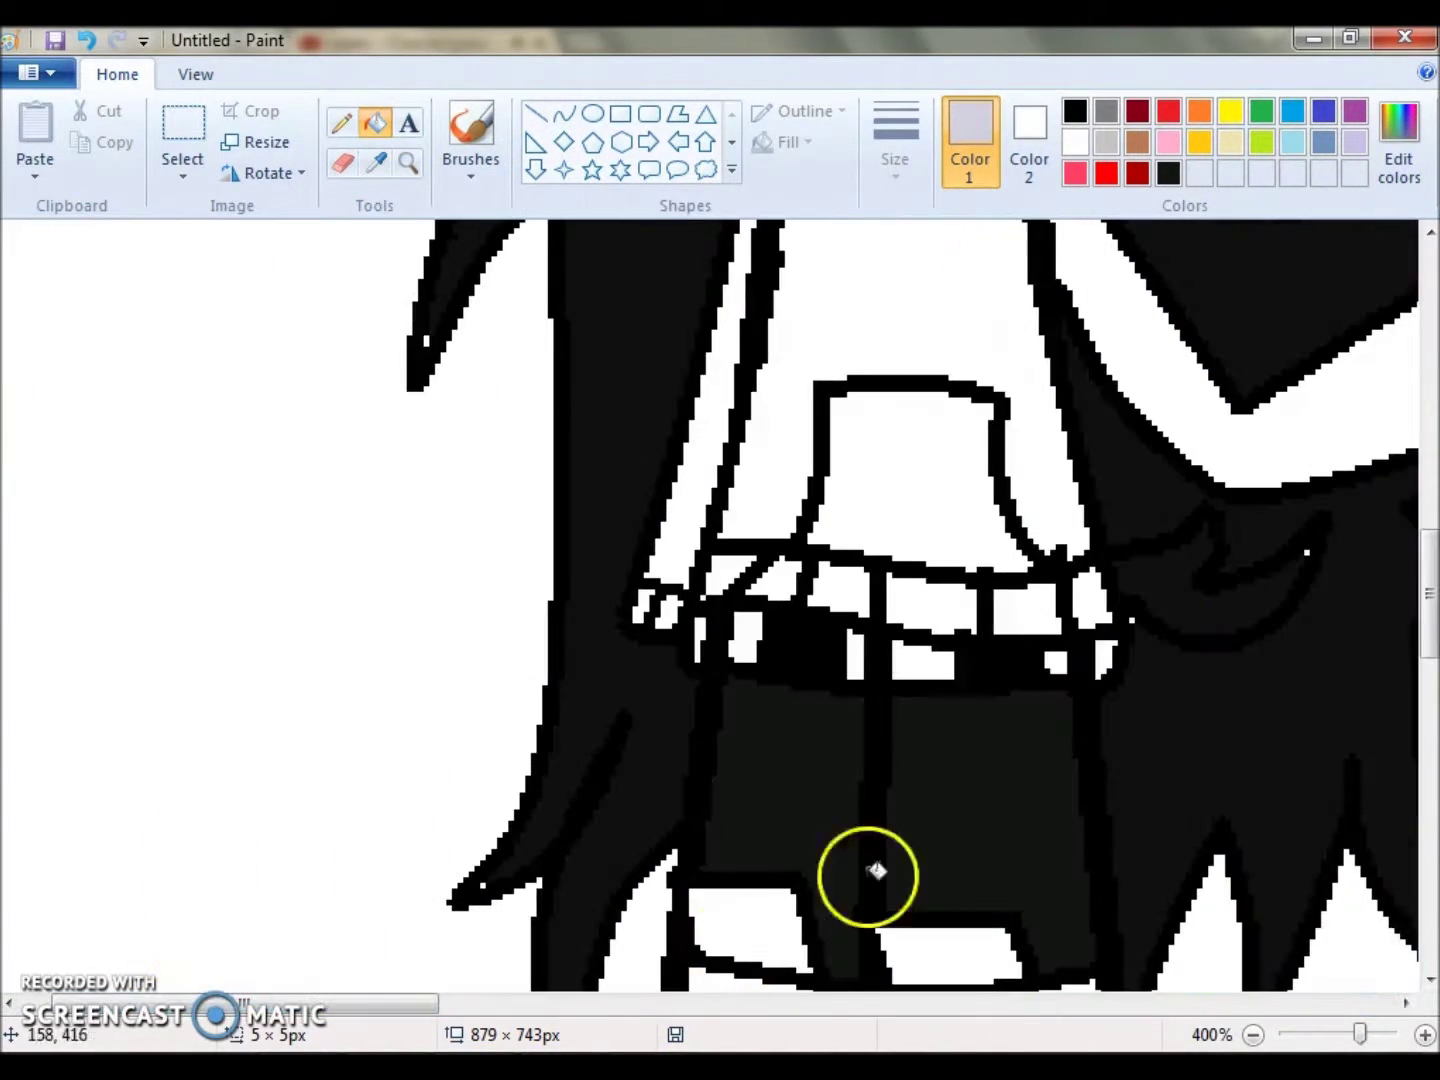
{"action": "left_click", "coordinate": [968, 140]}
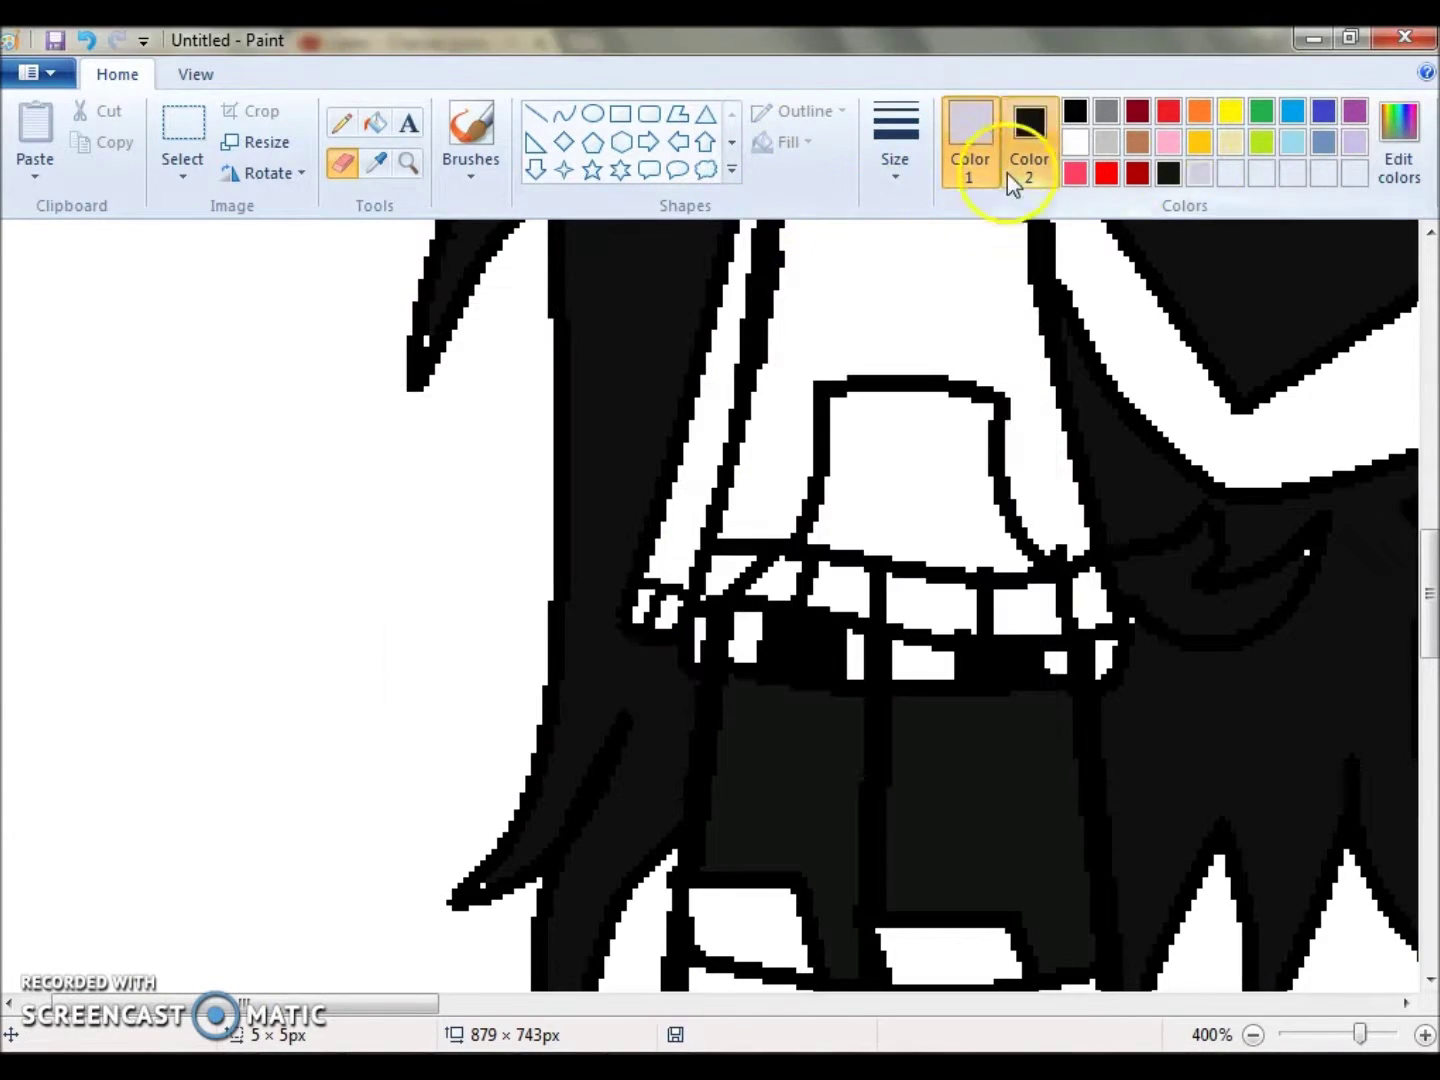
{"action": "left_click", "coordinate": [1168, 173]}
{"action": "left_click_drag", "start_coordinate": [725, 725], "coordinate": [1027, 760]}
{"action": "left_click_drag", "start_coordinate": [1070, 839], "coordinate": [861, 829]}
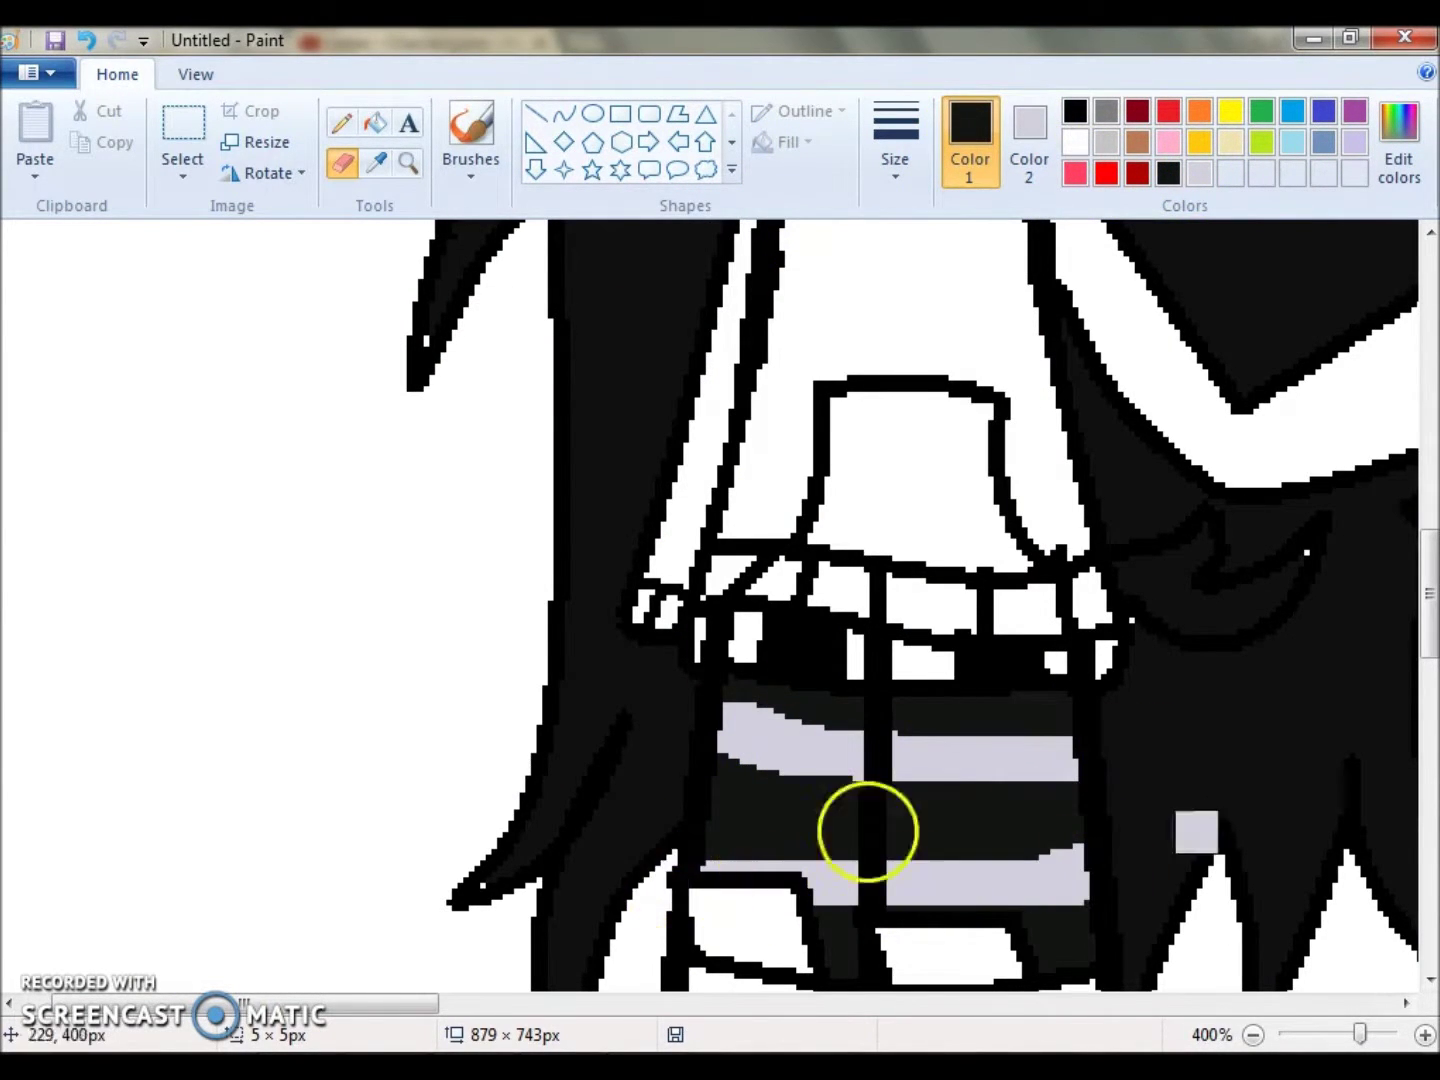
Paint a black block on the side strip of the first figure's shoe using the eraser with black as Color 2.
{"action": "left_click", "coordinate": [1428, 870]}
{"action": "left_click", "coordinate": [1075, 142]}
{"action": "right_click", "coordinate": [1075, 110]}
{"action": "left_click", "coordinate": [1053, 585]}
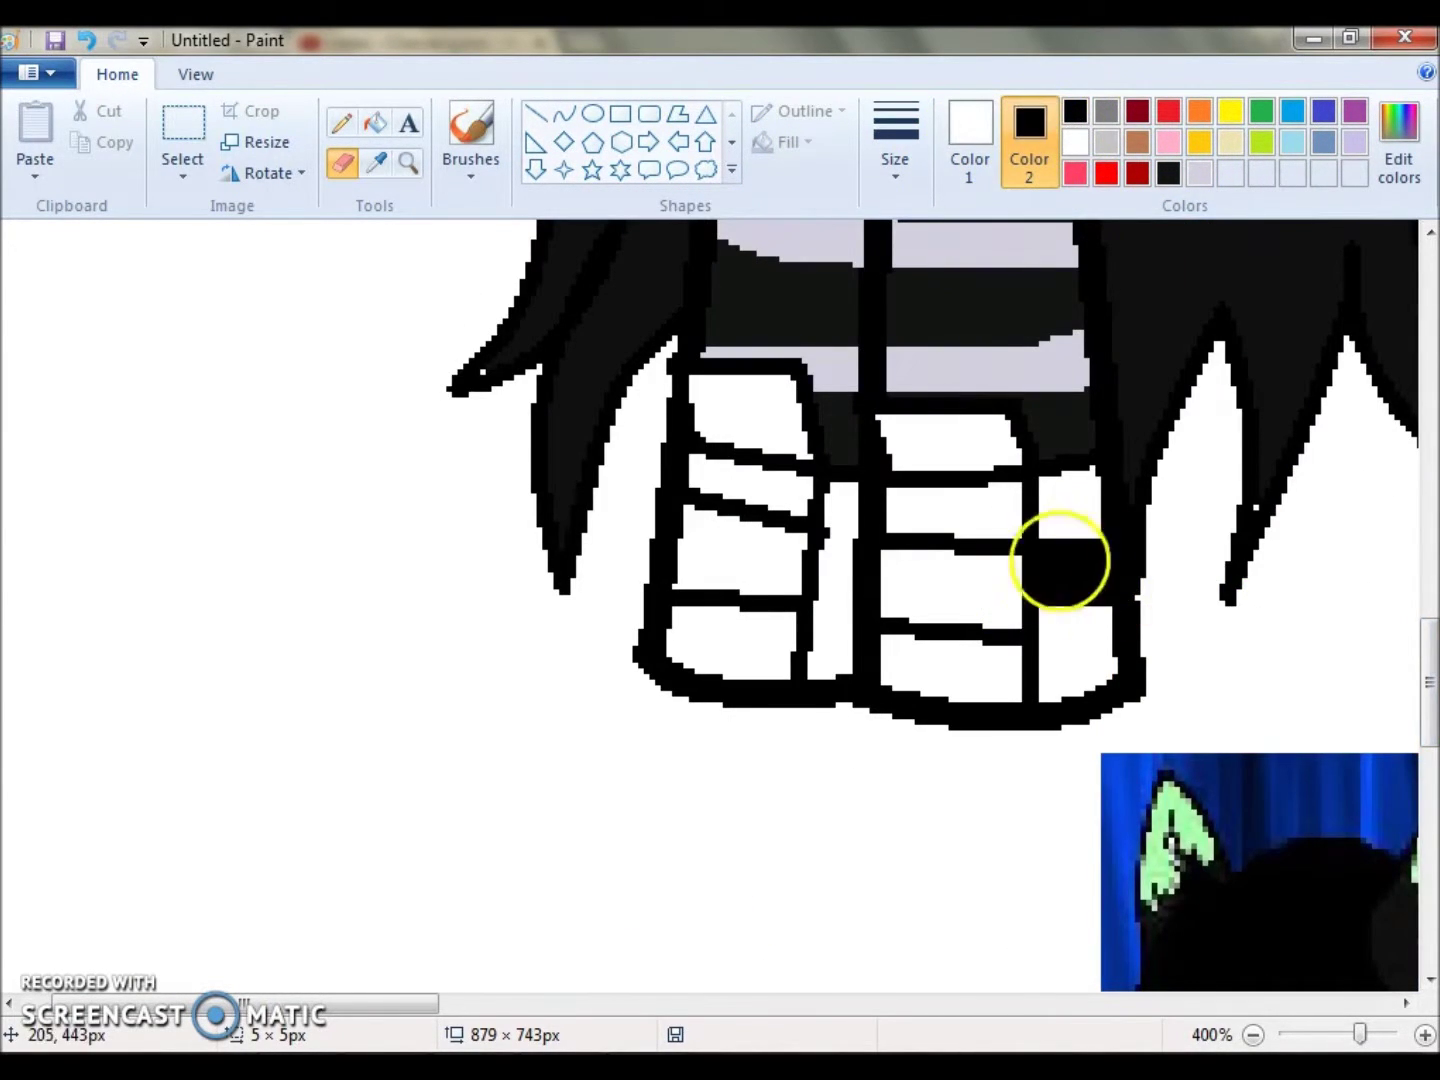
Sample the grey of the reference character's hoodie and fill the first figure's hoodie with it.
{"action": "scroll", "coordinate": [1135, 927], "scroll_direction": "down", "scroll_amount": 3}
{"action": "scroll", "coordinate": [700, 600], "scroll_direction": "right", "scroll_amount": 5}
{"action": "left_click", "coordinate": [376, 160]}
{"action": "left_click", "coordinate": [1040, 674]}
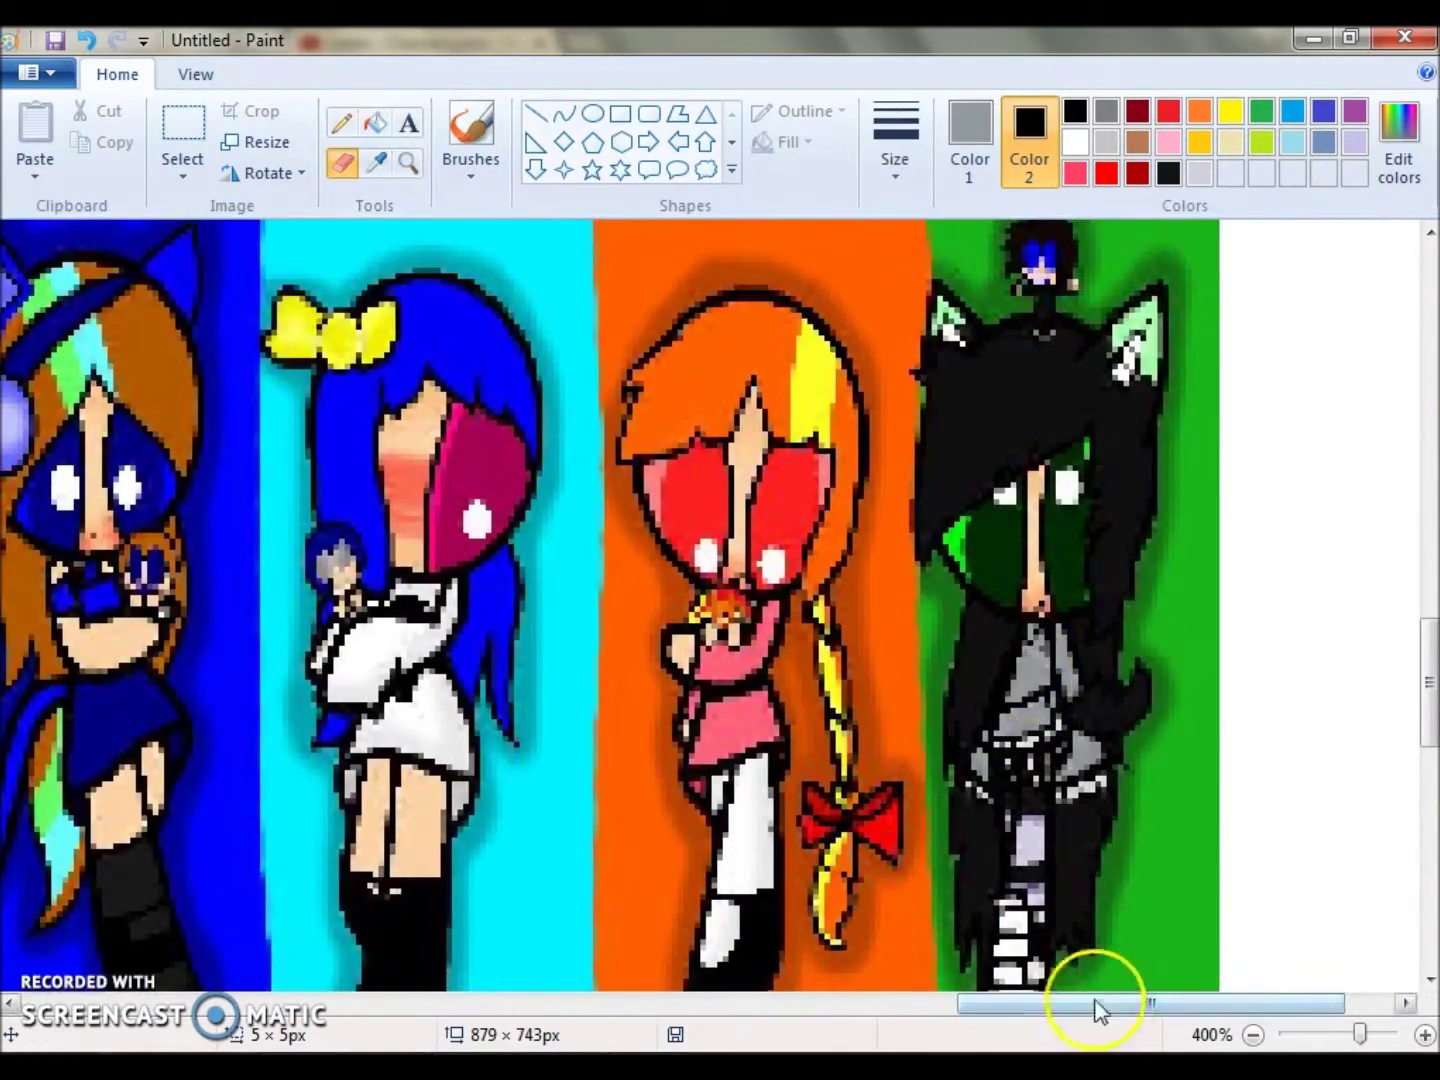
{"action": "scroll", "coordinate": [1102, 1000], "scroll_direction": "up", "scroll_amount": 3}
{"action": "left_click", "coordinate": [377, 135]}
{"action": "scroll", "coordinate": [701, 762], "scroll_direction": "up", "scroll_amount": 5}
{"action": "left_click", "coordinate": [701, 762]}
{"action": "scroll", "coordinate": [1414, 700], "scroll_direction": "down", "scroll_amount": 10}
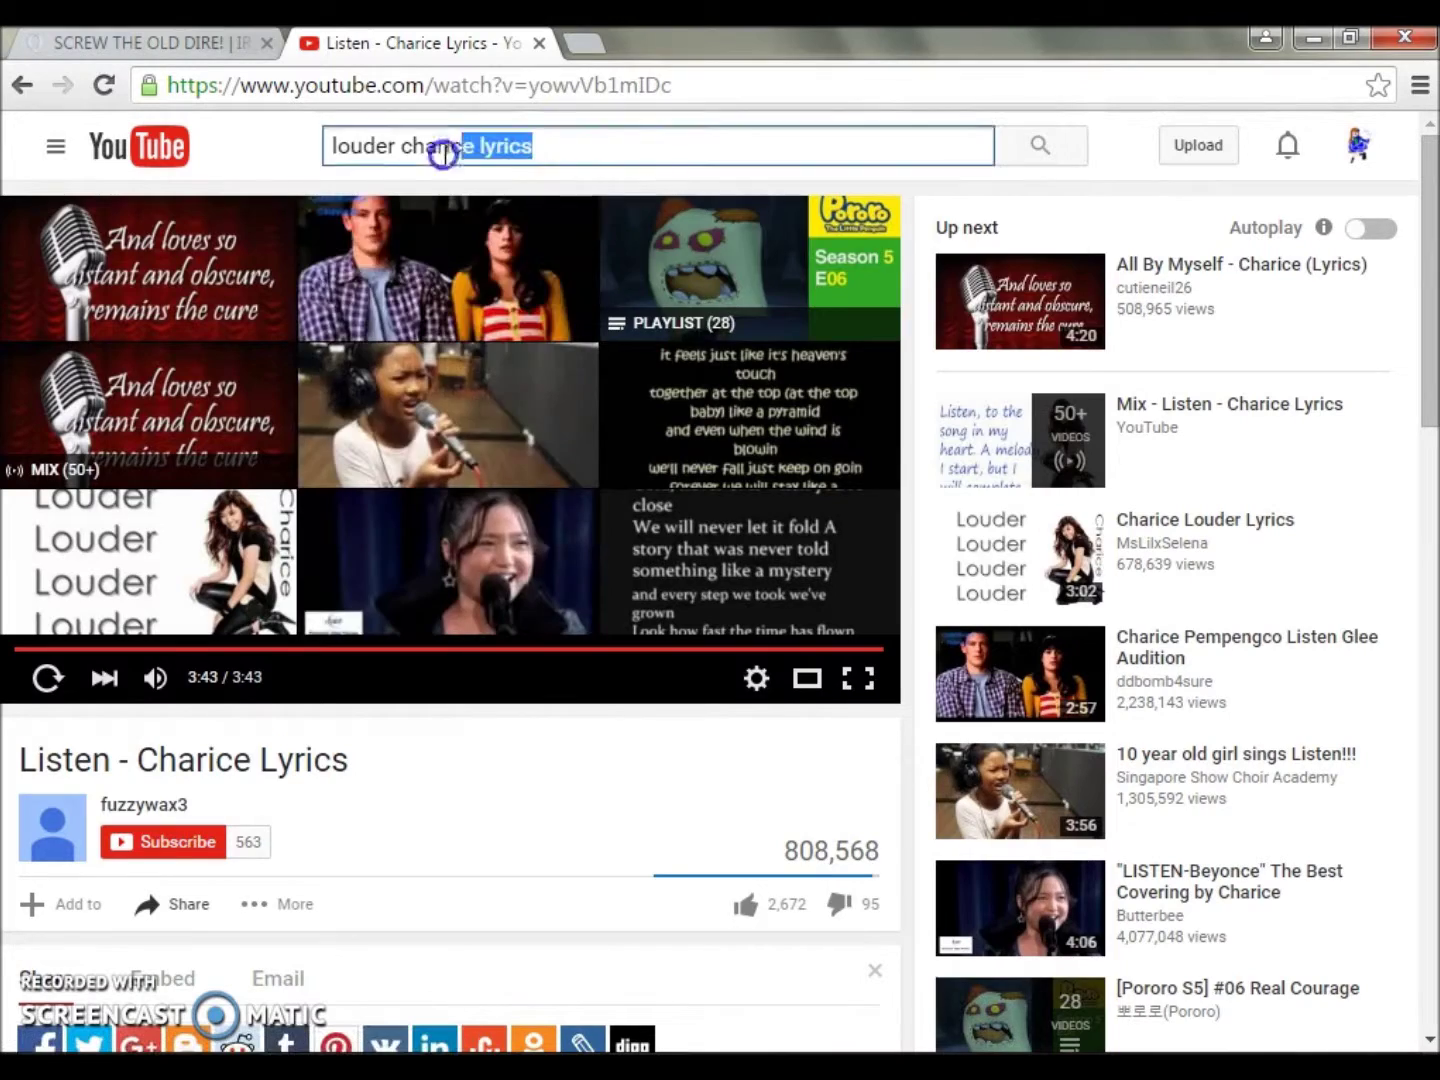
Search YouTube for "ppgz automatic" and play the video "Momoko x Brick - Automatic".
{"action": "triple_click", "coordinate": [560, 148]}
{"action": "type", "text": "ppgz"}
{"action": "key", "text": "Down"}
{"action": "key", "text": "Return"}
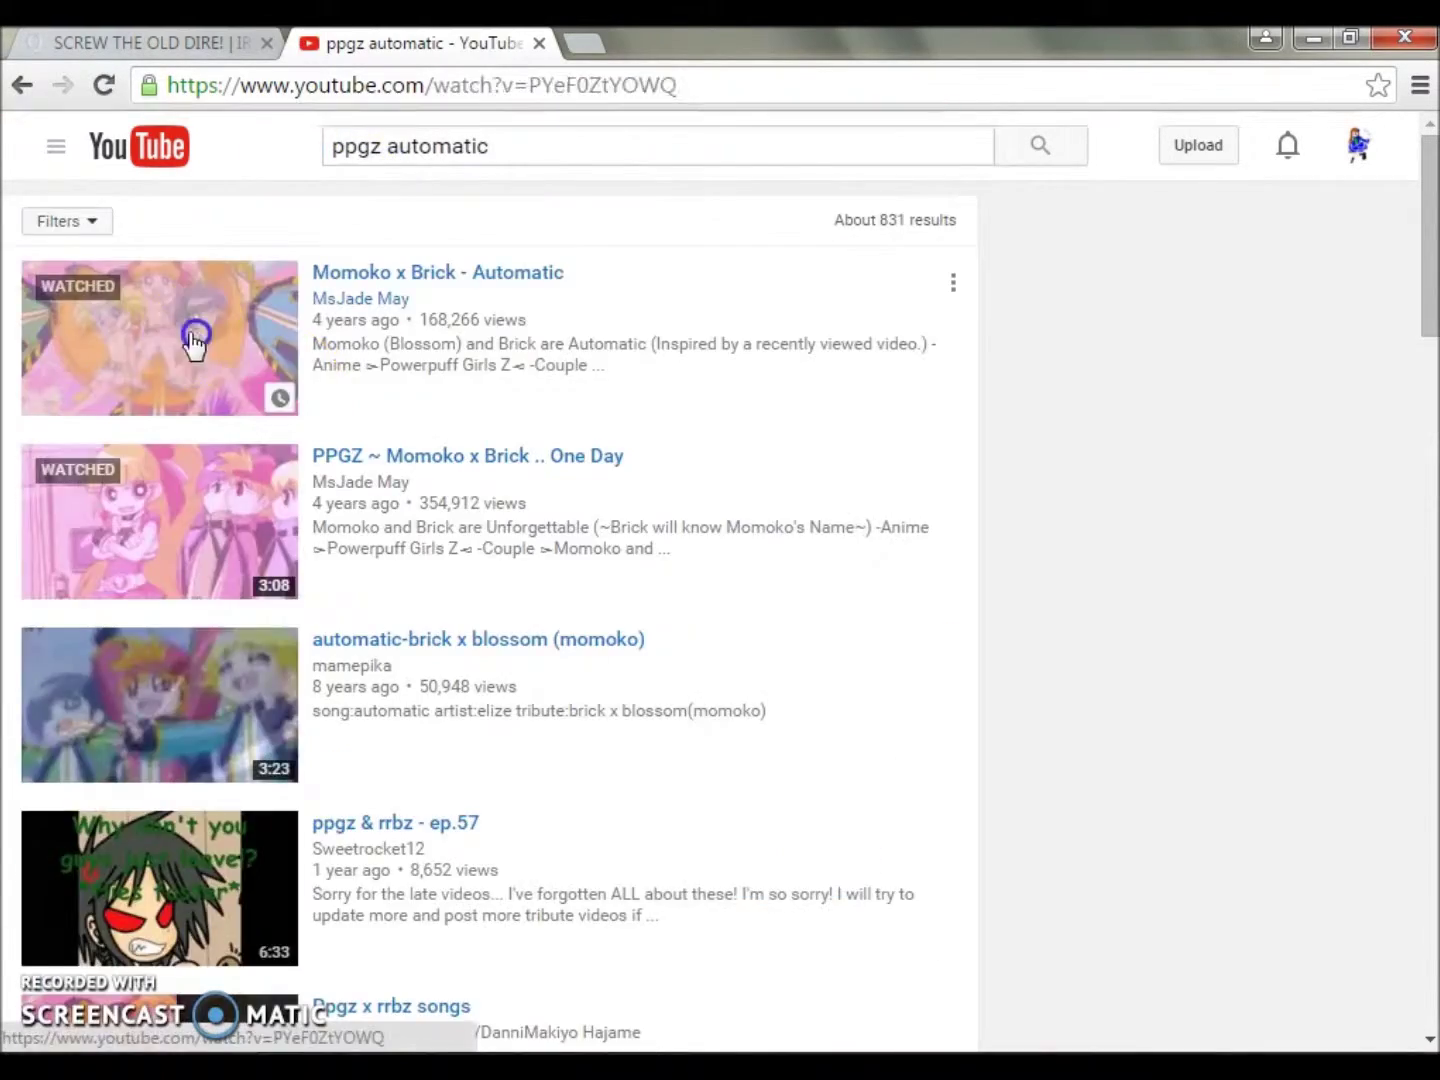
{"action": "left_click", "coordinate": [199, 331]}
{"action": "key", "text": "ctrl+shift+Tab"}
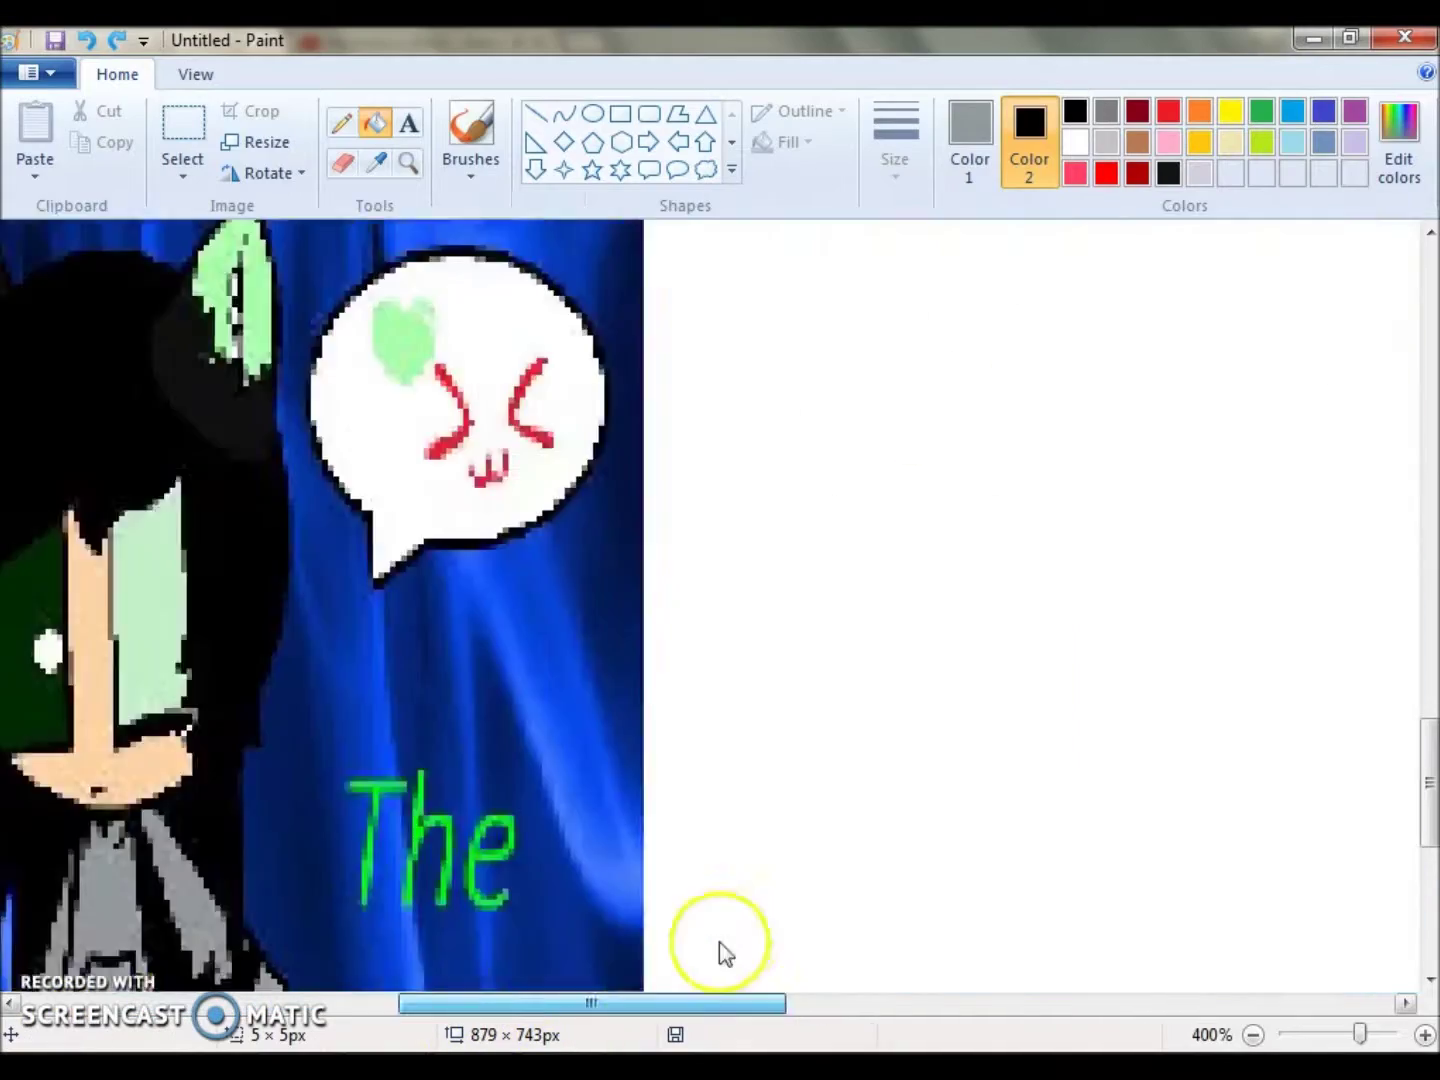
Outline both irises of the first figure with curves in the dark green sampled from the reference picture.
{"action": "scroll", "coordinate": [1408, 739], "scroll_direction": "down", "scroll_amount": 10}
{"action": "scroll", "coordinate": [1405, 723], "scroll_direction": "up", "scroll_amount": 6}
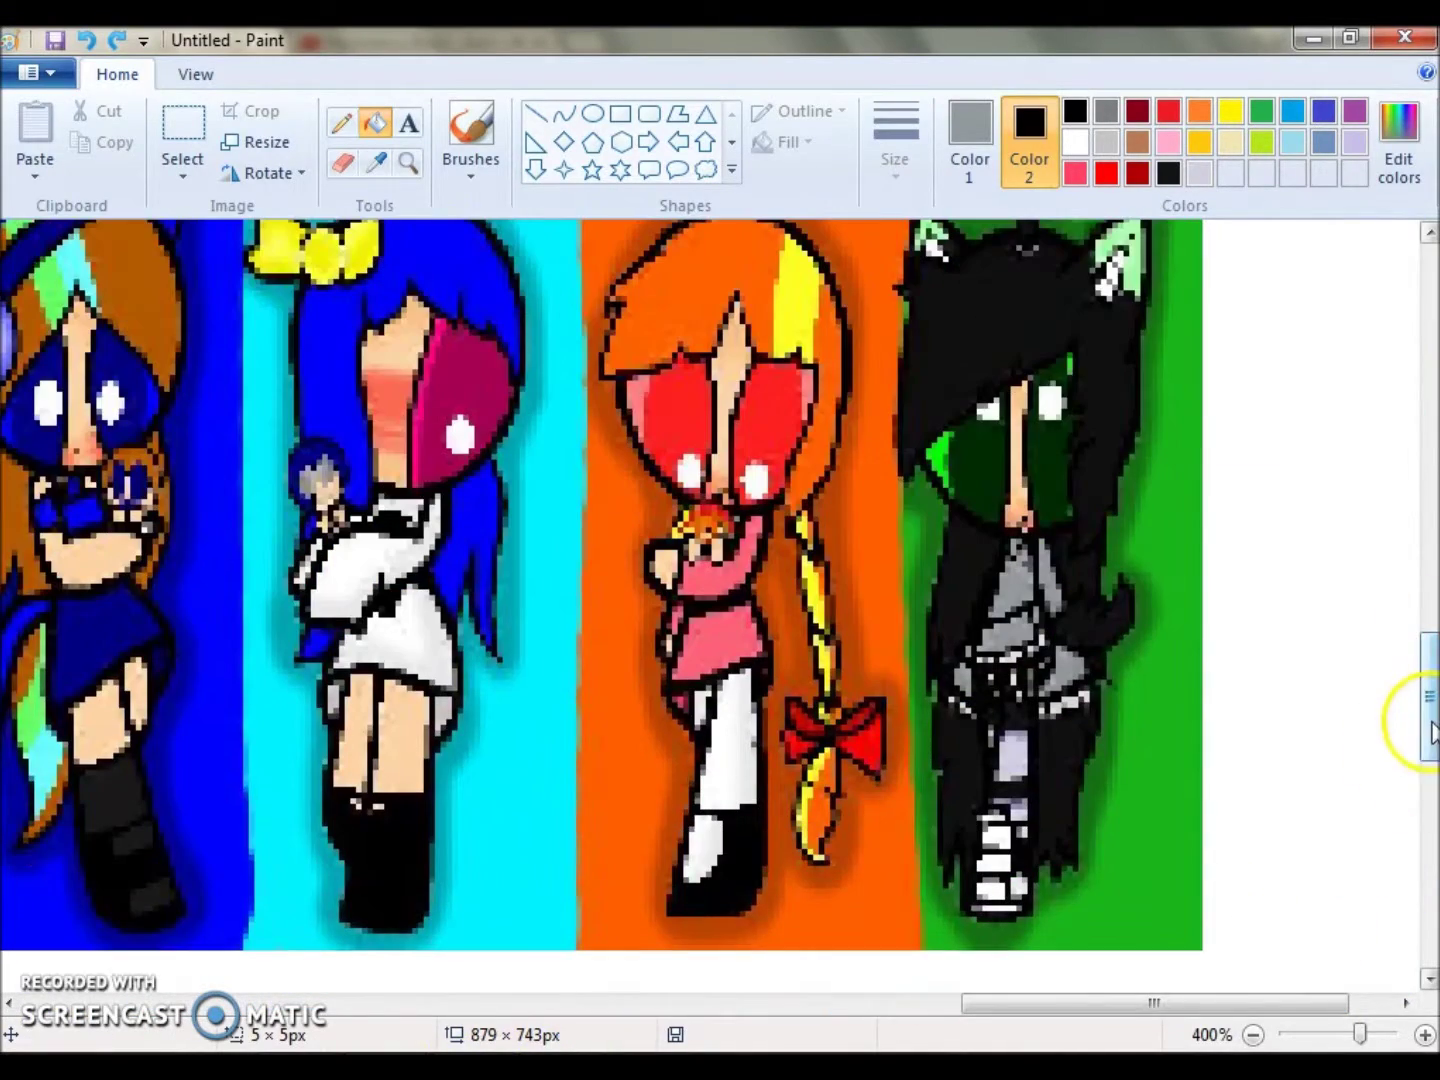
{"action": "left_click", "coordinate": [375, 162]}
{"action": "left_click", "coordinate": [1002, 956]}
{"action": "scroll", "coordinate": [1392, 646], "scroll_direction": "left", "scroll_amount": 10}
{"action": "scroll", "coordinate": [1392, 646], "scroll_direction": "up", "scroll_amount": 10}
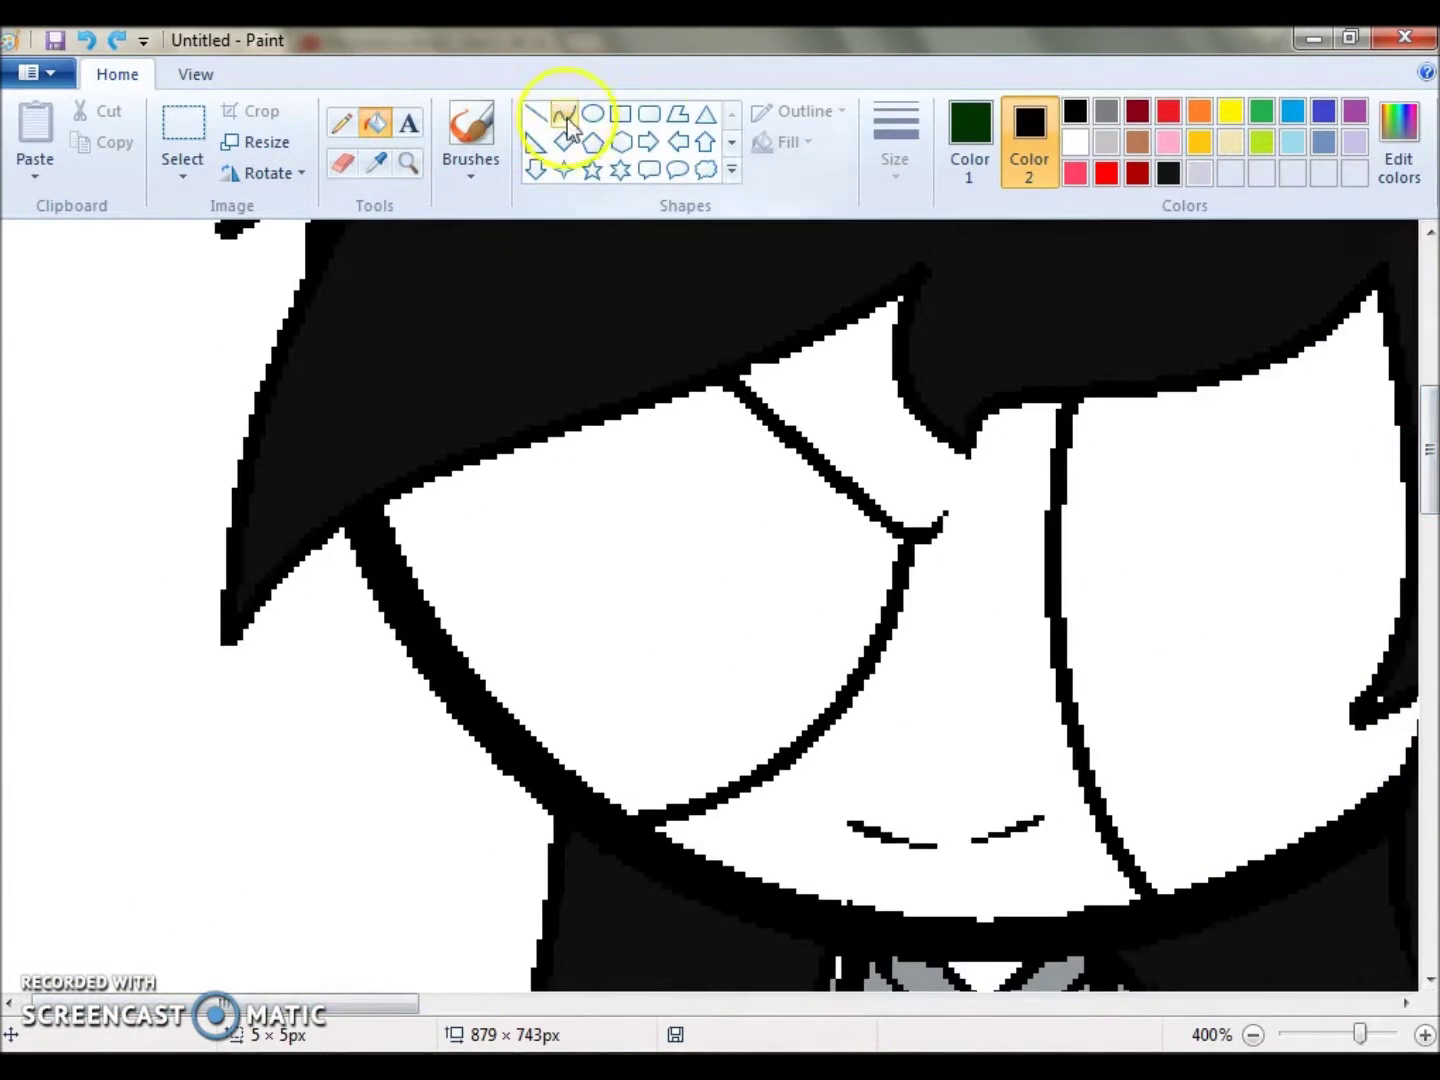
{"action": "left_click", "coordinate": [563, 115]}
{"action": "left_click_drag", "start_coordinate": [728, 392], "coordinate": [691, 790]}
{"action": "left_click_drag", "start_coordinate": [600, 600], "coordinate": [500, 600]}
{"action": "mouse_move", "coordinate": [1252, 376]}
{"action": "left_mouse_down"}
{"action": "mouse_move", "coordinate": [1183, 861]}
{"action": "mouse_move", "coordinate": [1145, 885]}
{"action": "left_mouse_up"}
{"action": "left_click_drag", "start_coordinate": [1340, 500], "coordinate": [1306, 893]}
Fill both of the first figure's irises with dark green.
{"action": "left_click", "coordinate": [375, 122]}
{"action": "left_click", "coordinate": [739, 588]}
{"action": "left_click", "coordinate": [1180, 600]}
Draw a white circular highlight on each of the first figure's irises and fill both circles white.
{"action": "left_click", "coordinate": [1075, 142]}
{"action": "left_click", "coordinate": [969, 140]}
{"action": "left_click", "coordinate": [592, 113]}
{"action": "left_click", "coordinate": [1075, 142]}
{"action": "left_click_drag", "start_coordinate": [778, 534], "coordinate": [874, 630]}
{"action": "left_click", "coordinate": [375, 122]}
{"action": "left_click", "coordinate": [826, 585]}
{"action": "left_click", "coordinate": [1137, 590]}
Draw a bright green (0, 255, 0) curve near the first figure's outer eye edge and fill the areas outside both irises.
{"action": "left_click", "coordinate": [1399, 160]}
{"action": "left_click", "coordinate": [505, 453]}
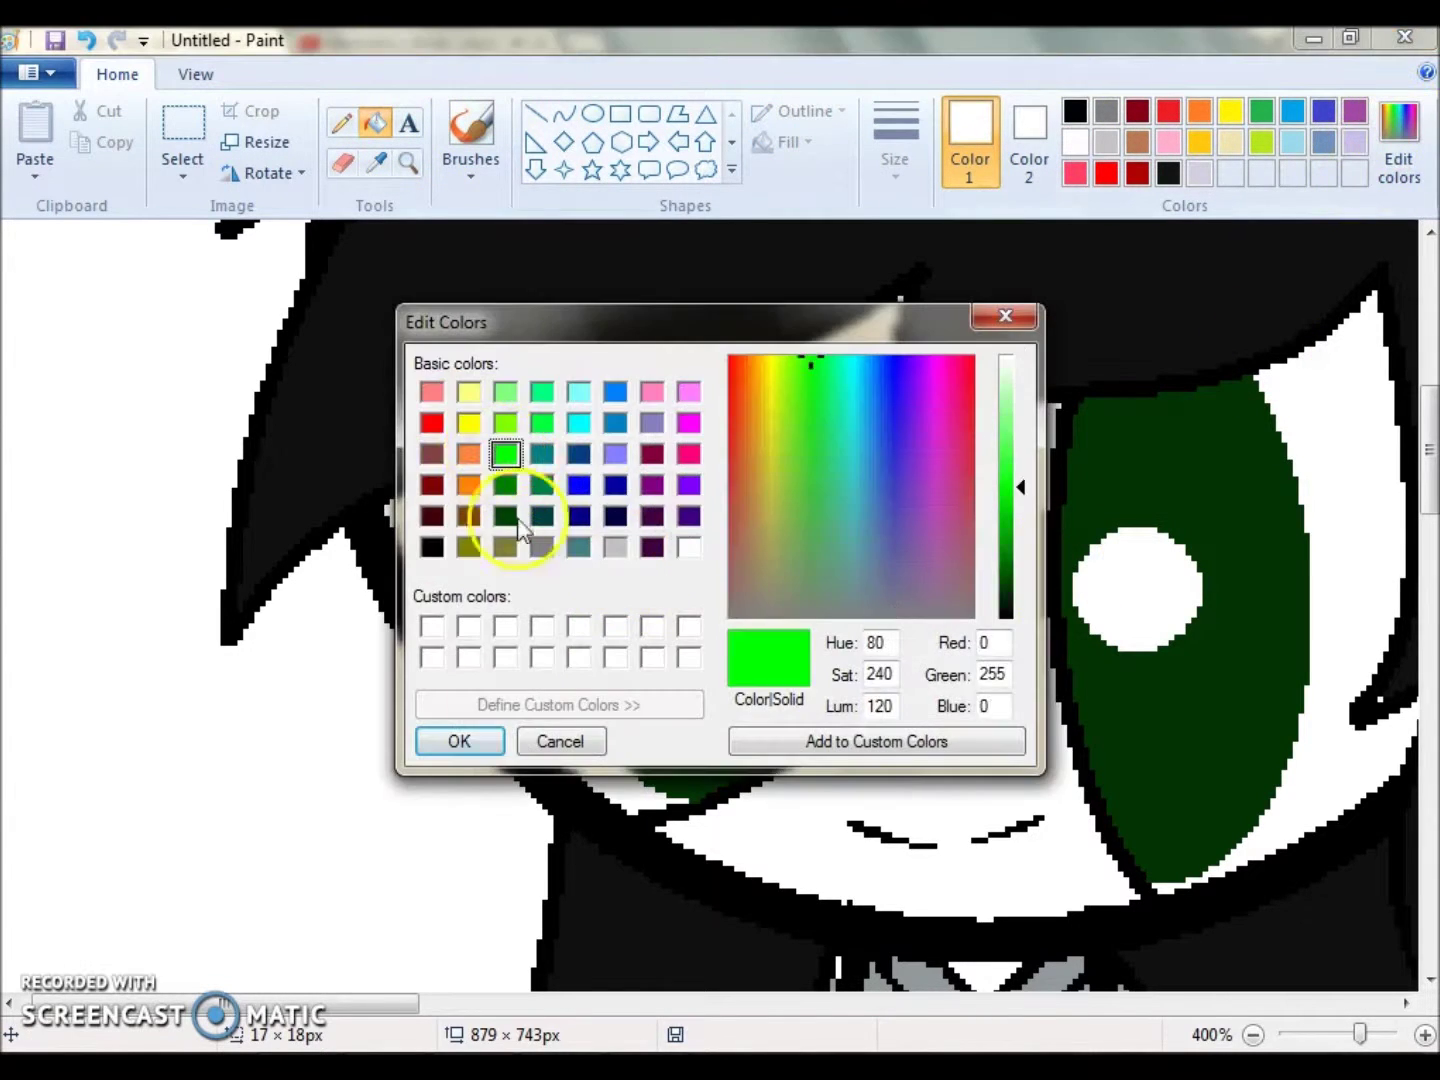
{"action": "left_click", "coordinate": [460, 739]}
{"action": "left_click", "coordinate": [563, 115]}
{"action": "left_click_drag", "start_coordinate": [450, 600], "coordinate": [420, 515]}
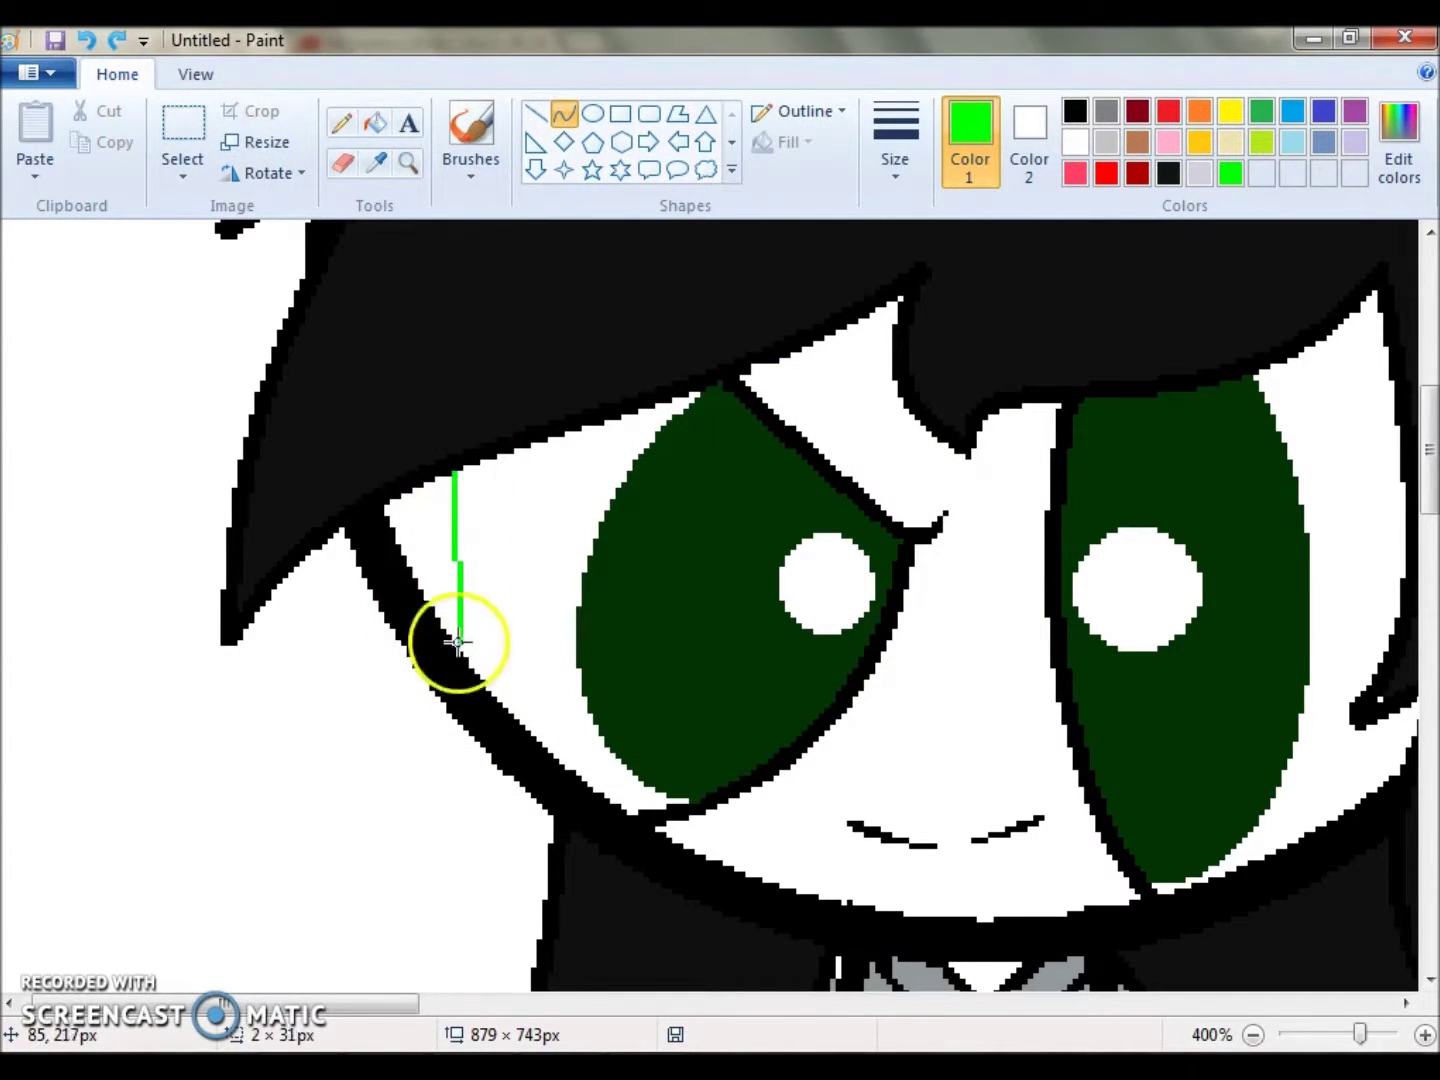
{"action": "left_click", "coordinate": [562, 528]}
{"action": "left_click_drag", "start_coordinate": [369, 1003], "coordinate": [470, 1003]}
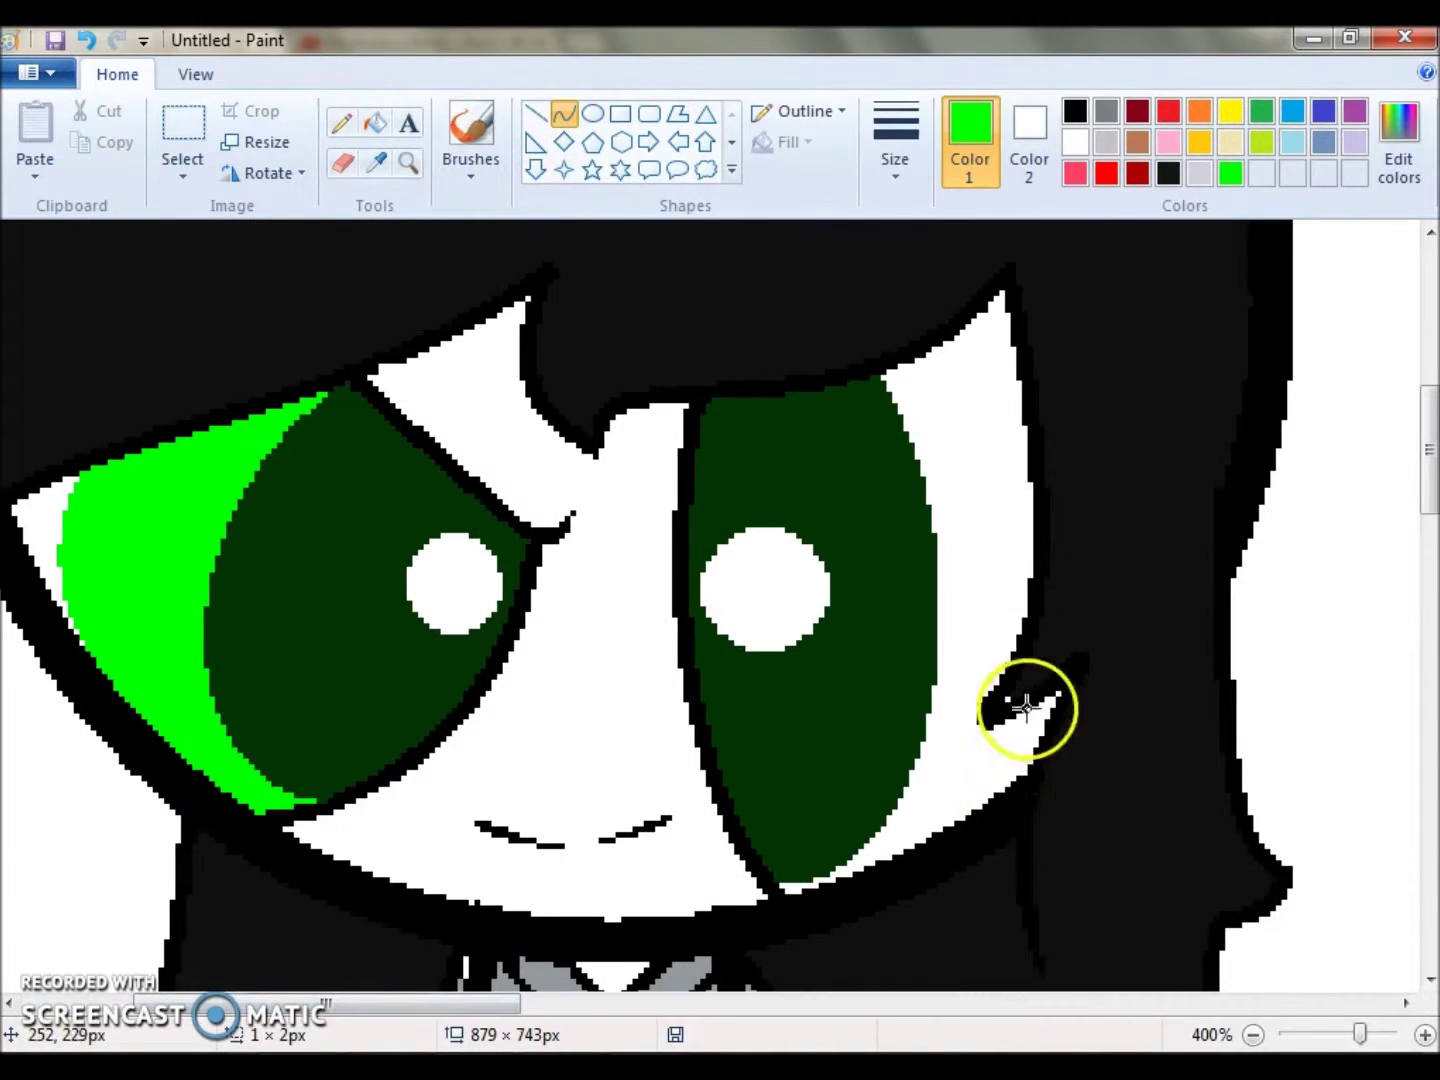
{"action": "left_click", "coordinate": [375, 122]}
{"action": "left_click", "coordinate": [987, 444]}
Outline the orange-haired figure's irises with red curves following the reference picture and fill both irises red.
{"action": "left_click_drag", "start_coordinate": [345, 1003], "coordinate": [1086, 1003]}
{"action": "left_click_drag", "start_coordinate": [1430, 450], "coordinate": [1414, 691]}
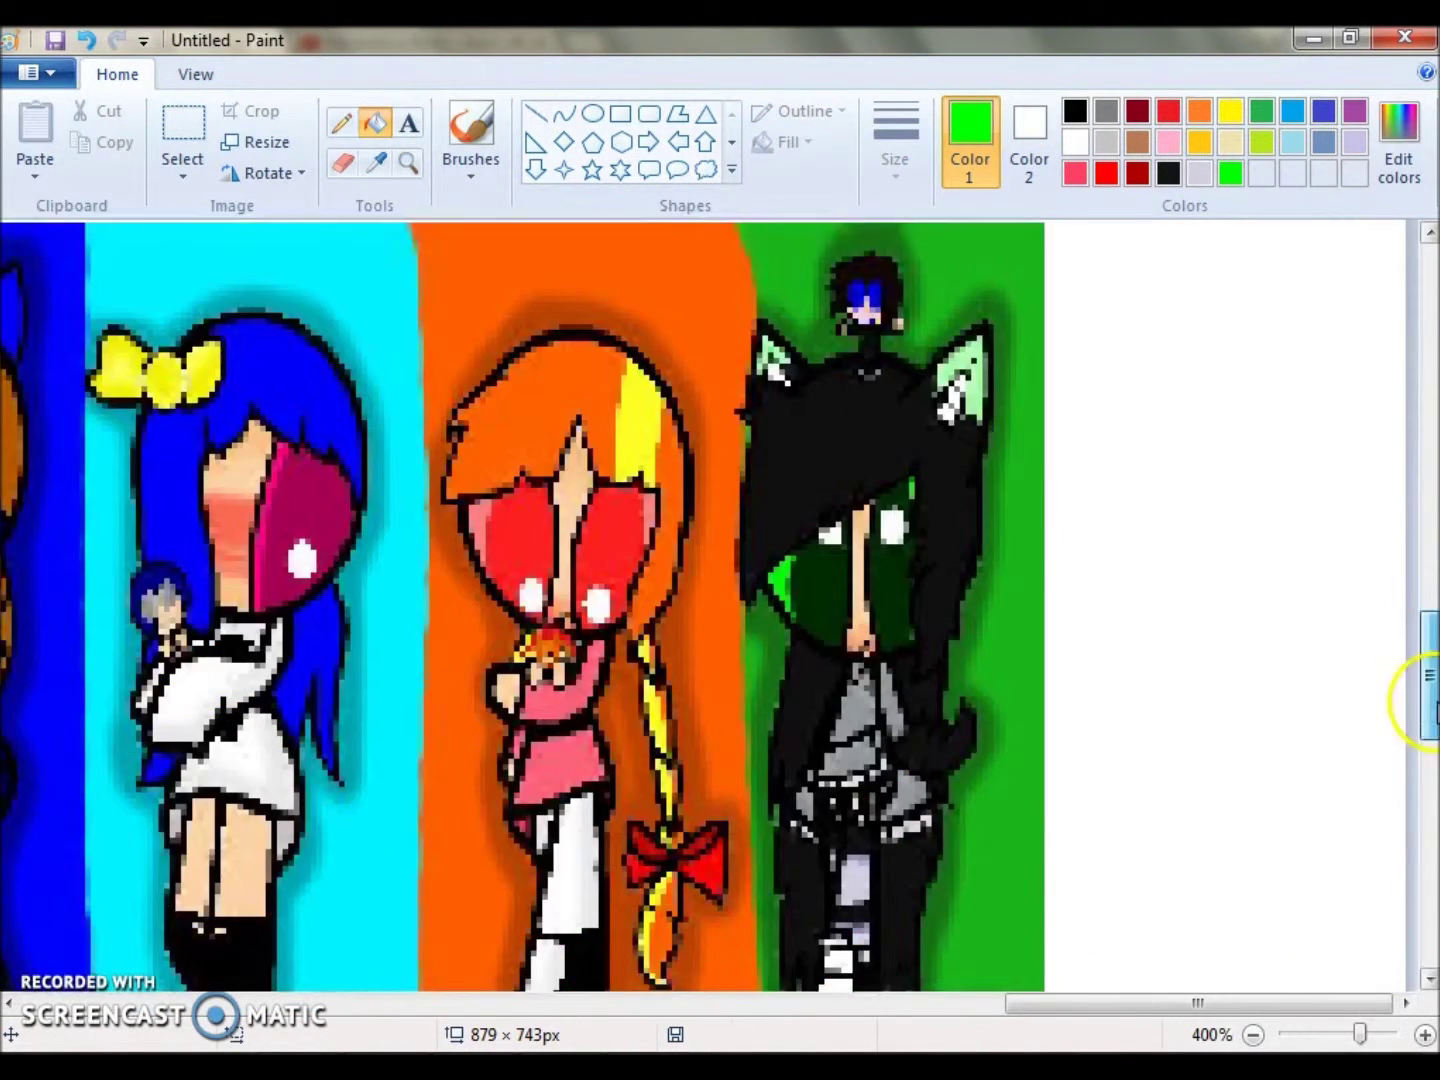
{"action": "left_click", "coordinate": [1168, 110]}
{"action": "left_click", "coordinate": [1253, 1035]}
{"action": "left_click", "coordinate": [1253, 1035]}
{"action": "scroll", "coordinate": [706, 420], "scroll_direction": "up", "scroll_amount": 4}
{"action": "left_click", "coordinate": [564, 113]}
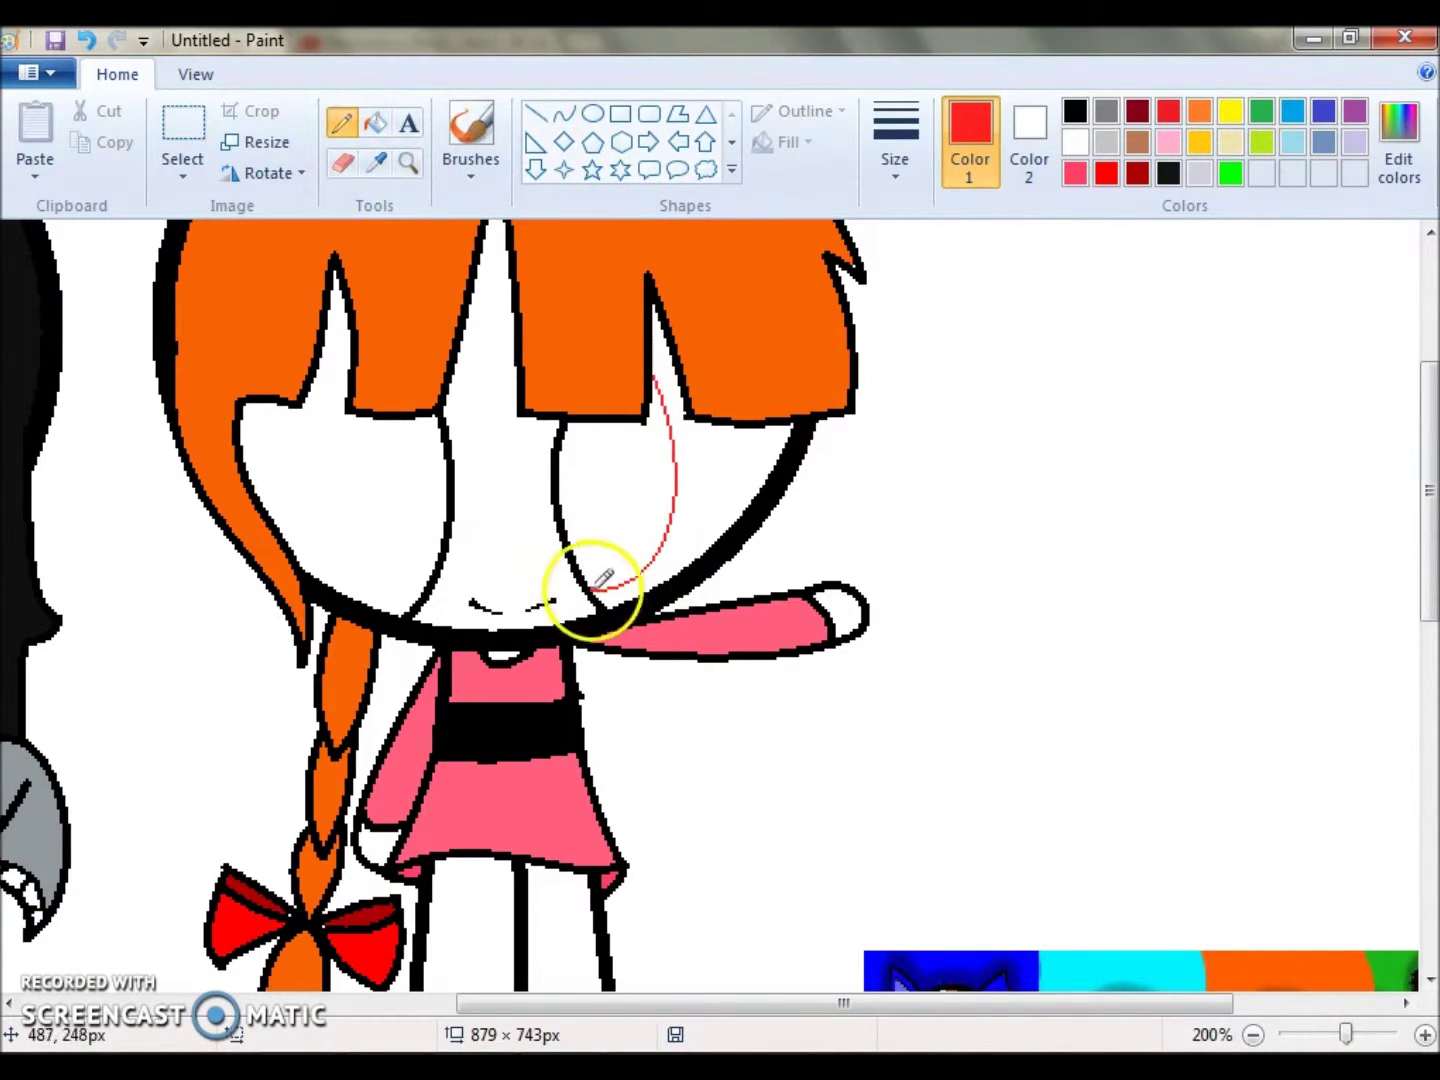
{"action": "left_click", "coordinate": [627, 476]}
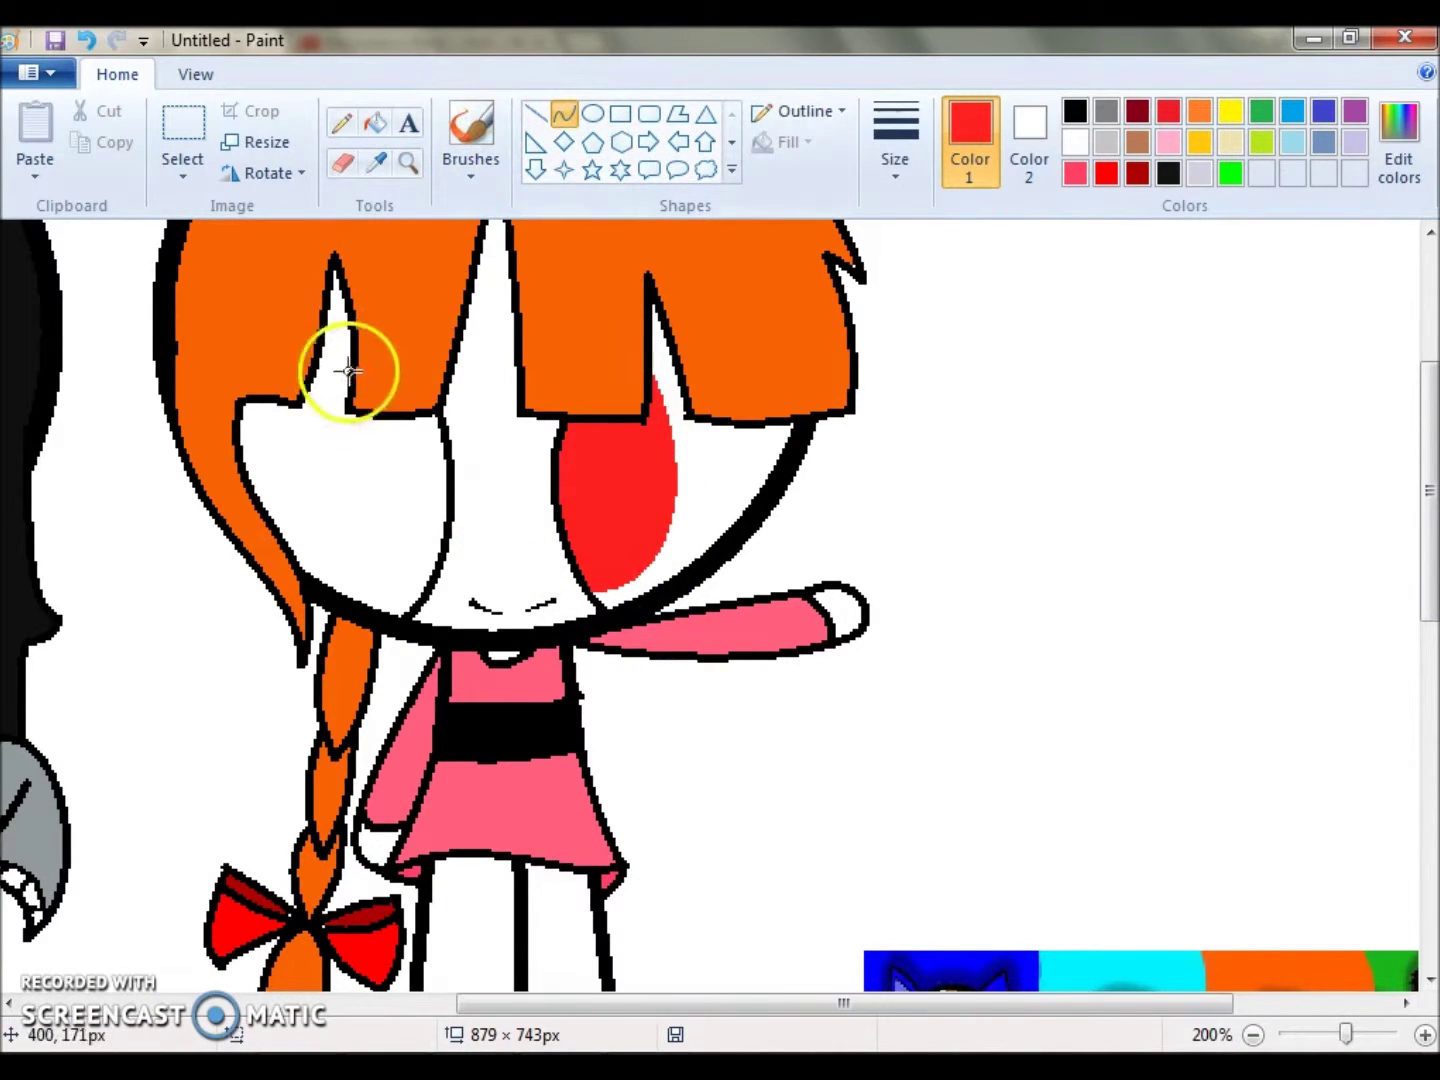
{"action": "left_click", "coordinate": [380, 128]}
{"action": "left_click", "coordinate": [395, 480]}
Draw curves near the orange-haired figure's outer eye edges in the light red sampled from the reference and fill the areas around both irises.
{"action": "left_click_drag", "start_coordinate": [601, 1003], "coordinate": [761, 1024]}
{"action": "scroll", "coordinate": [600, 600], "scroll_direction": "down", "scroll_amount": 4}
{"action": "left_click", "coordinate": [378, 162]}
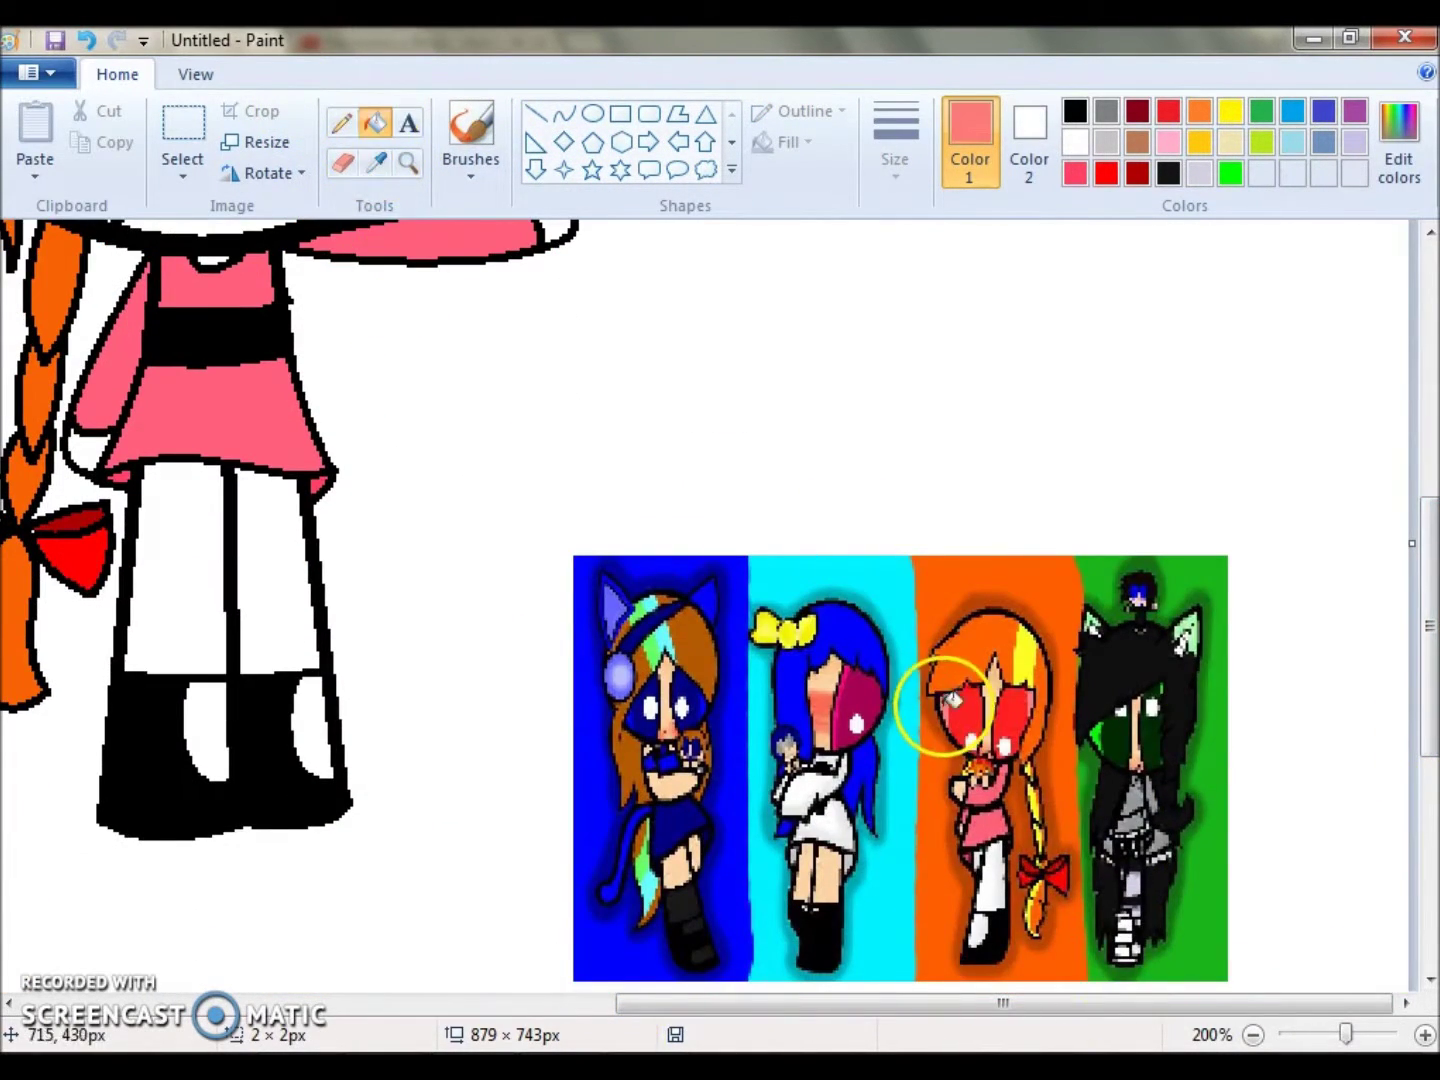
{"action": "scroll", "coordinate": [675, 900], "scroll_direction": "left", "scroll_amount": 5}
{"action": "scroll", "coordinate": [675, 900], "scroll_direction": "up", "scroll_amount": 8}
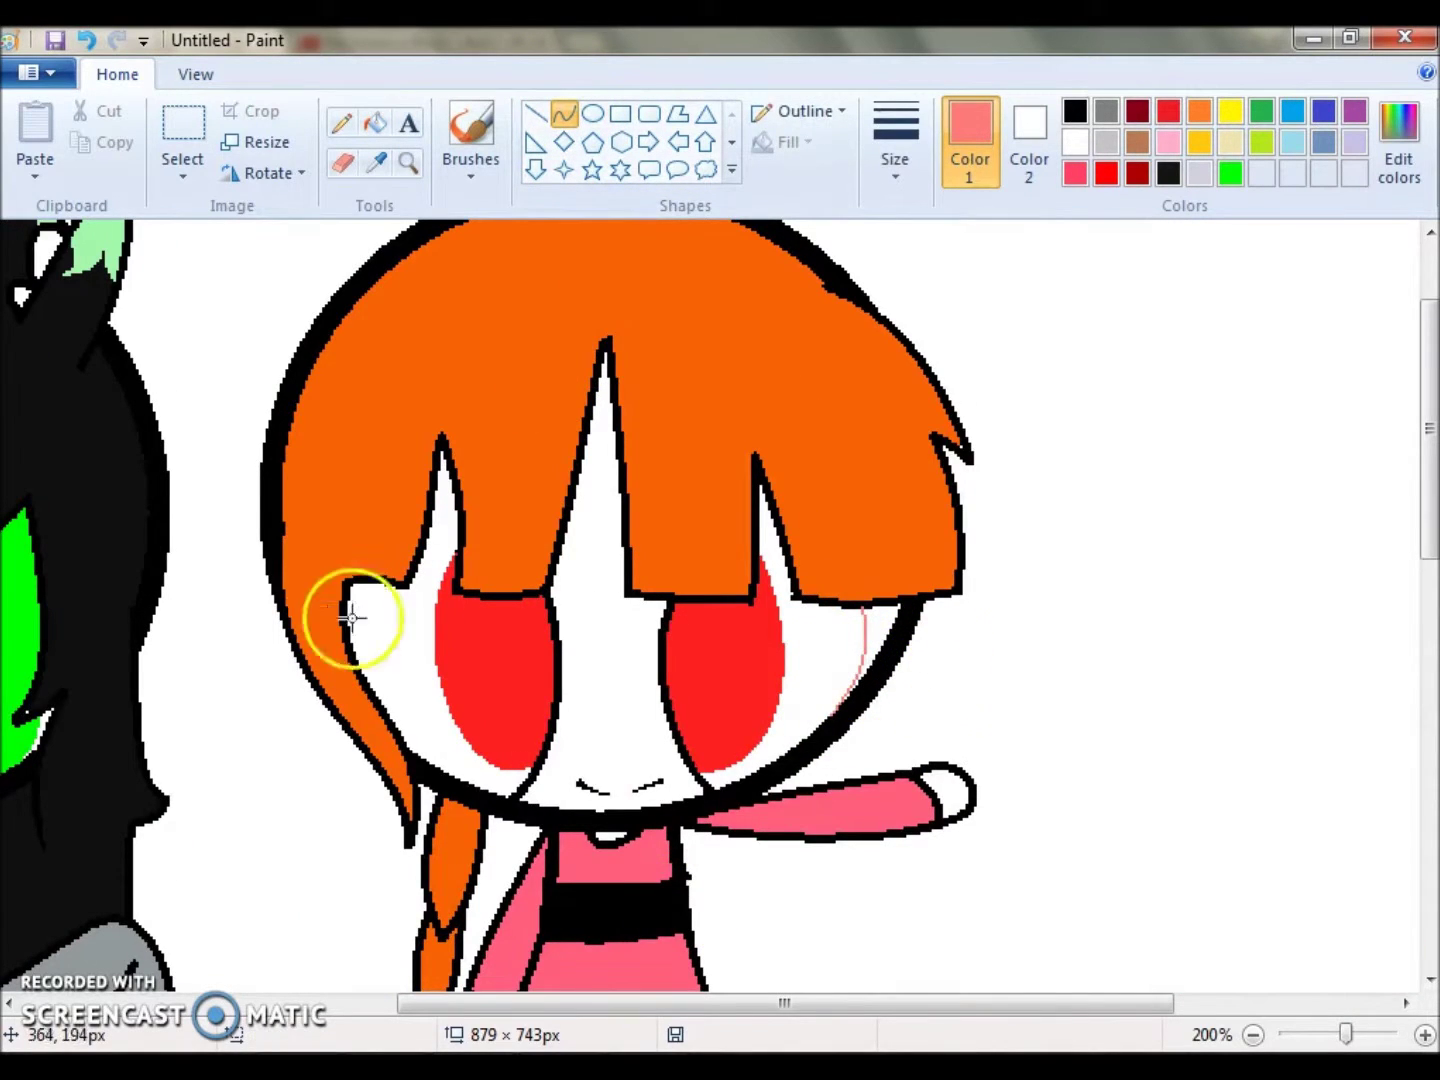
{"action": "key", "text": "ctrl+z"}
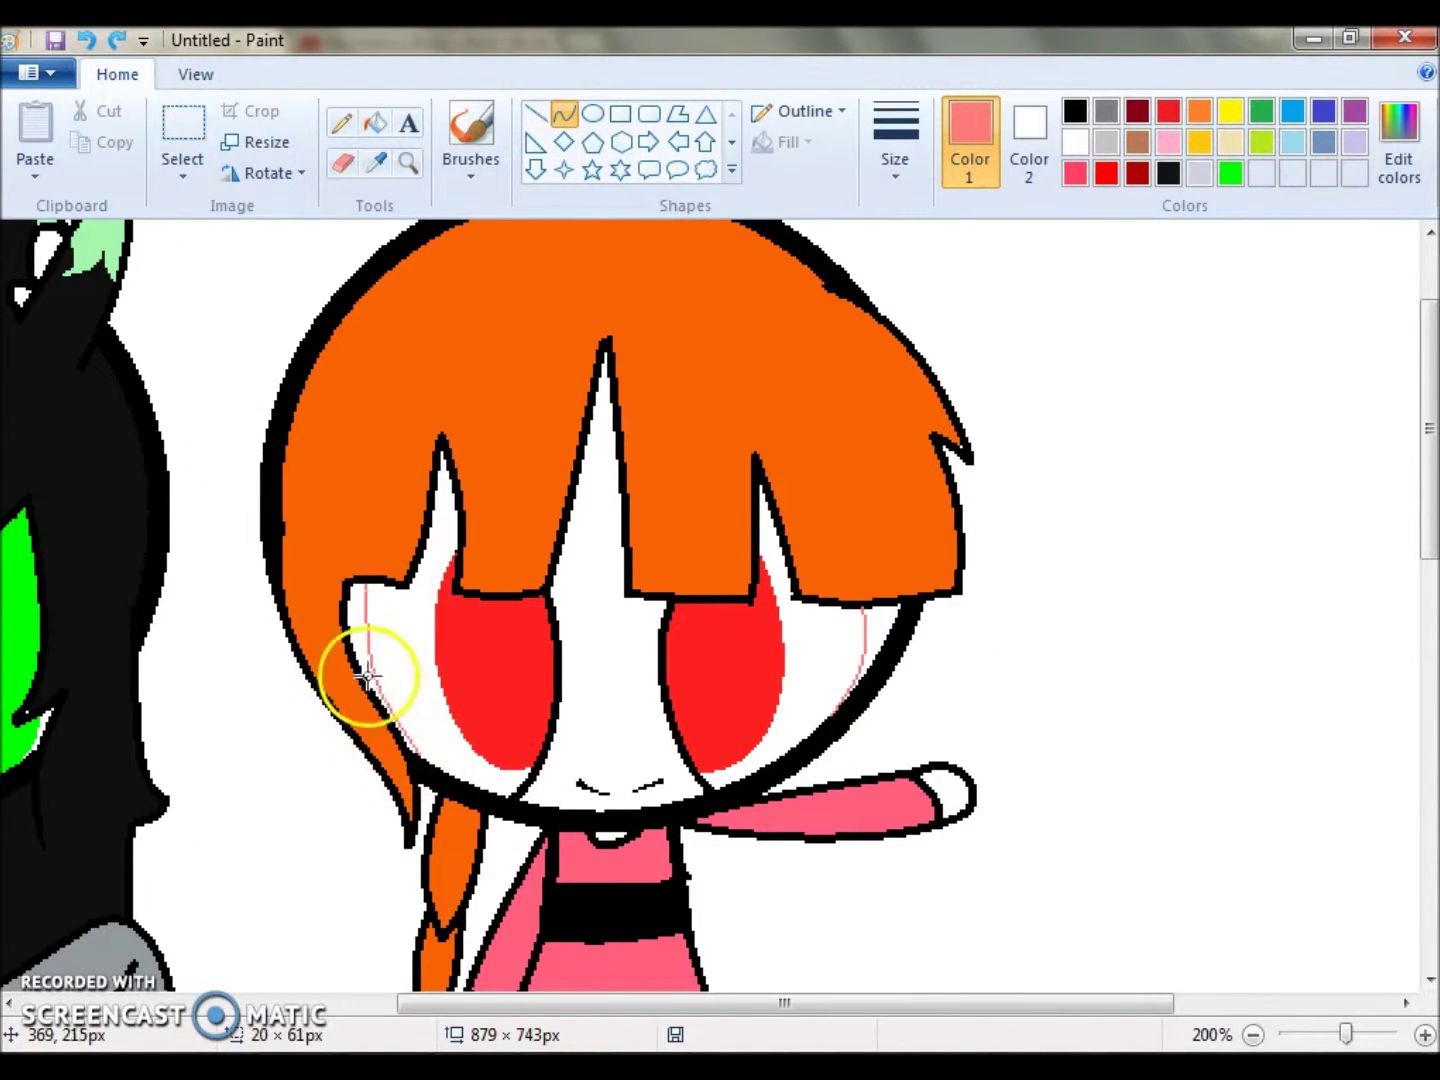
{"action": "left_click", "coordinate": [375, 122]}
{"action": "left_click", "coordinate": [405, 650]}
{"action": "left_click", "coordinate": [840, 650]}
Pencil a short bright red mark on the iris nearest the orange-haired figure's braid.
{"action": "left_click", "coordinate": [1106, 173]}
{"action": "left_click", "coordinate": [340, 122]}
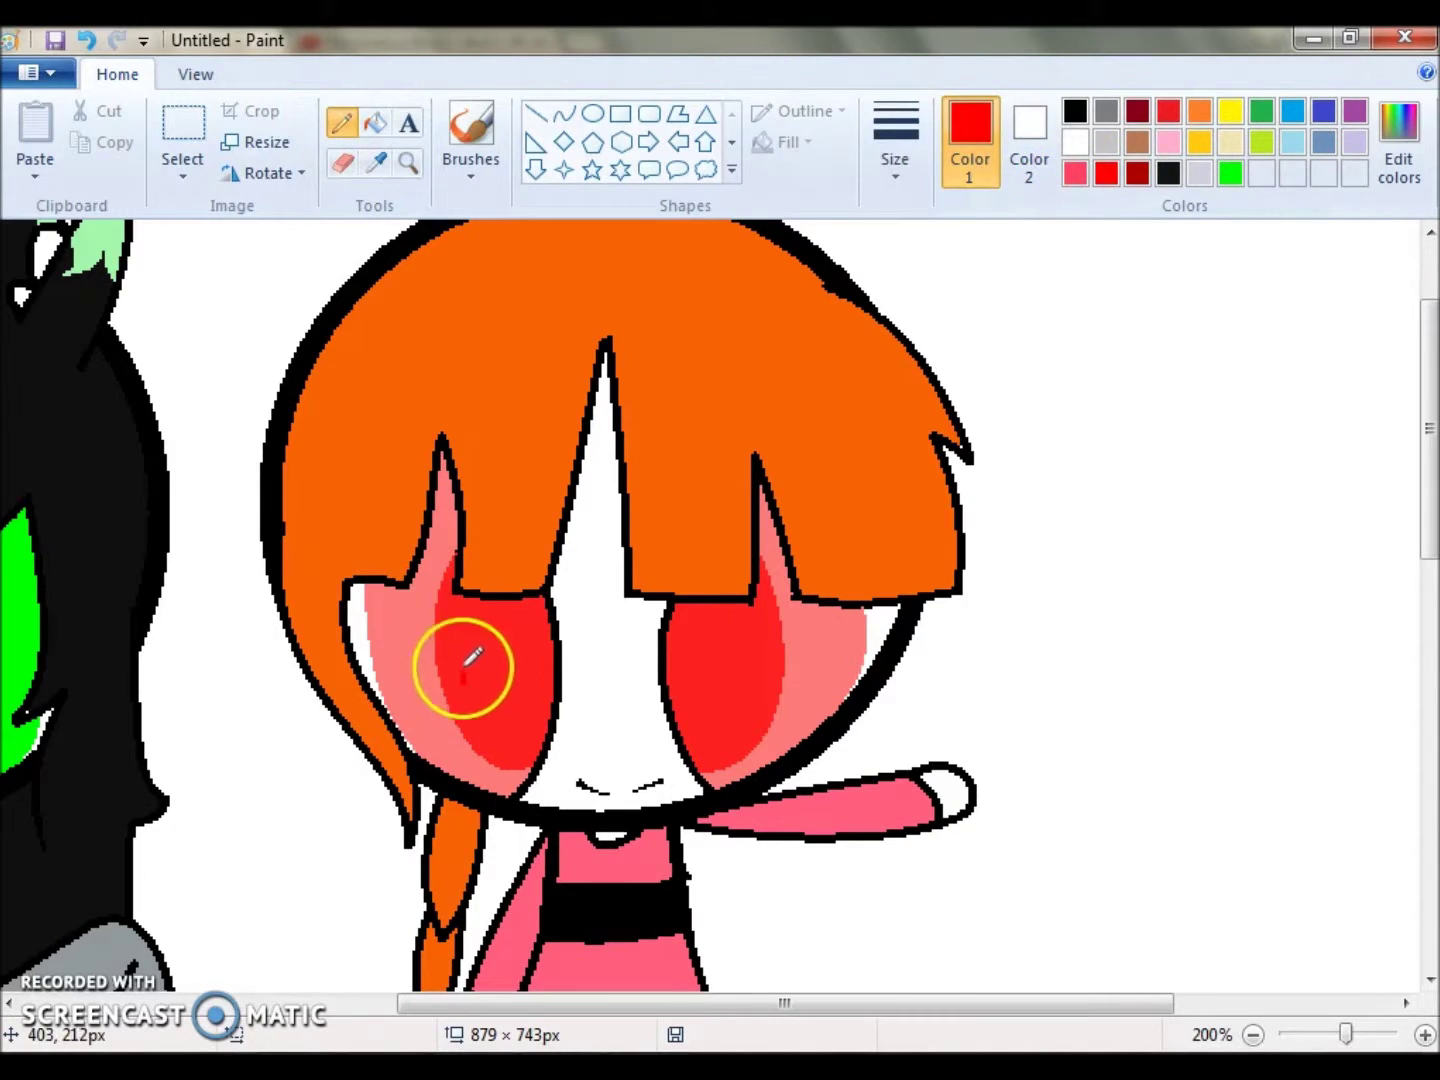
{"action": "left_click", "coordinate": [462, 678]}
Draw a white circular highlight about 19 px wide on each red iris and fill both circles white.
{"action": "left_click", "coordinate": [1075, 142]}
{"action": "left_click", "coordinate": [604, 117]}
{"action": "left_click_drag", "start_coordinate": [686, 697], "coordinate": [741, 640]}
{"action": "left_click", "coordinate": [375, 122]}
{"action": "left_click", "coordinate": [519, 660]}
{"action": "left_click", "coordinate": [714, 669]}
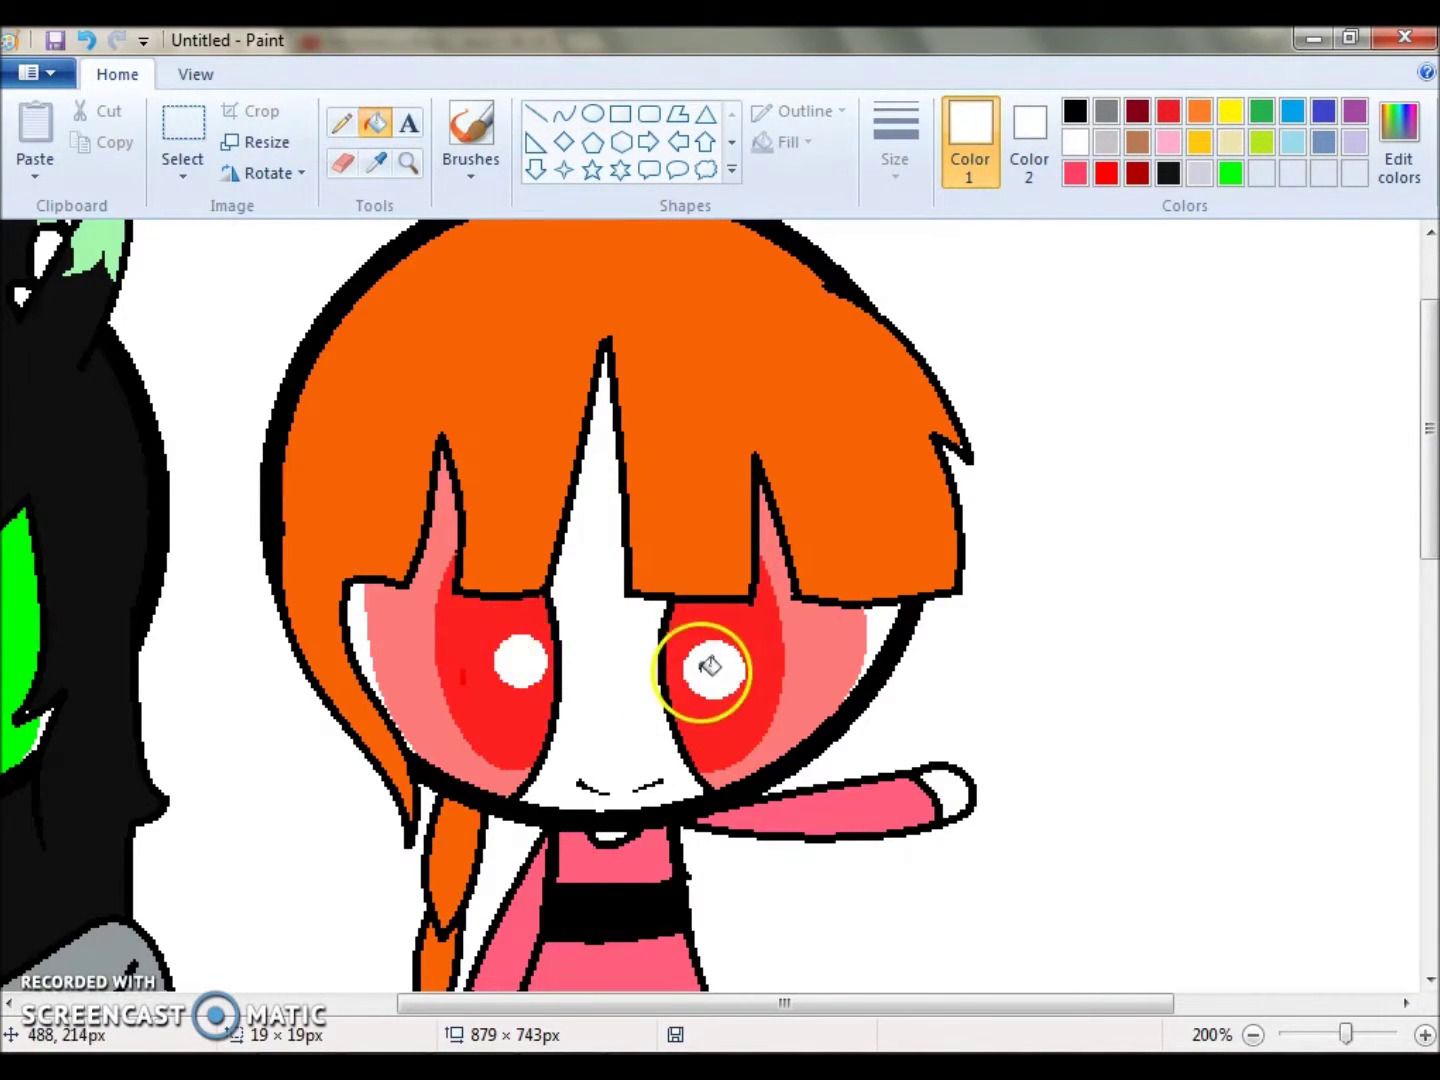
Sample an off-white from the reference picture and fill sections of the black-haired figure's hoodie hem with it.
{"action": "scroll", "coordinate": [1061, 932], "scroll_direction": "right", "scroll_amount": 4}
{"action": "scroll", "coordinate": [1061, 932], "scroll_direction": "down", "scroll_amount": 8}
{"action": "left_click", "coordinate": [376, 162]}
{"action": "left_click", "coordinate": [1141, 659]}
{"action": "left_click_drag", "start_coordinate": [856, 1003], "coordinate": [350, 1005]}
{"action": "scroll", "coordinate": [489, 675], "scroll_direction": "down", "scroll_amount": 4}
{"action": "scroll", "coordinate": [500, 560], "scroll_direction": "up", "scroll_amount": 5}
{"action": "left_click", "coordinate": [400, 460]}
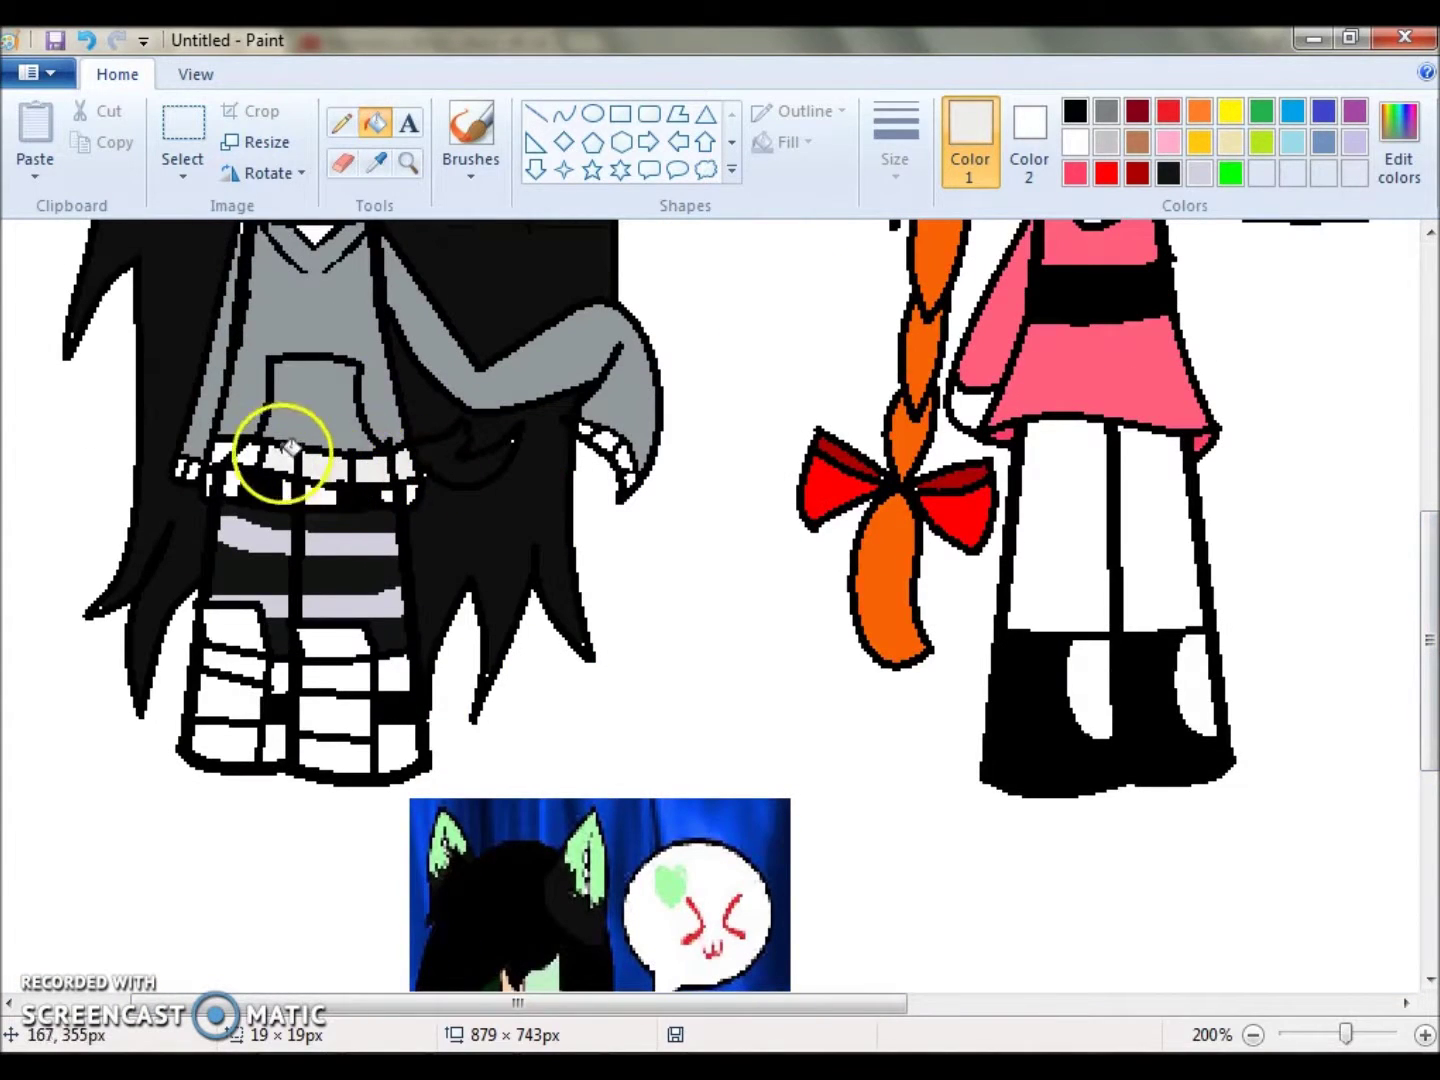
Undo the last fill, add the off-white to the custom colours and fill the end section of the hoodie hem.
{"action": "left_click", "coordinate": [193, 465]}
{"action": "key", "text": "ctrl+z"}
{"action": "left_click", "coordinate": [1399, 140]}
{"action": "left_click", "coordinate": [460, 739]}
{"action": "left_click", "coordinate": [392, 460]}
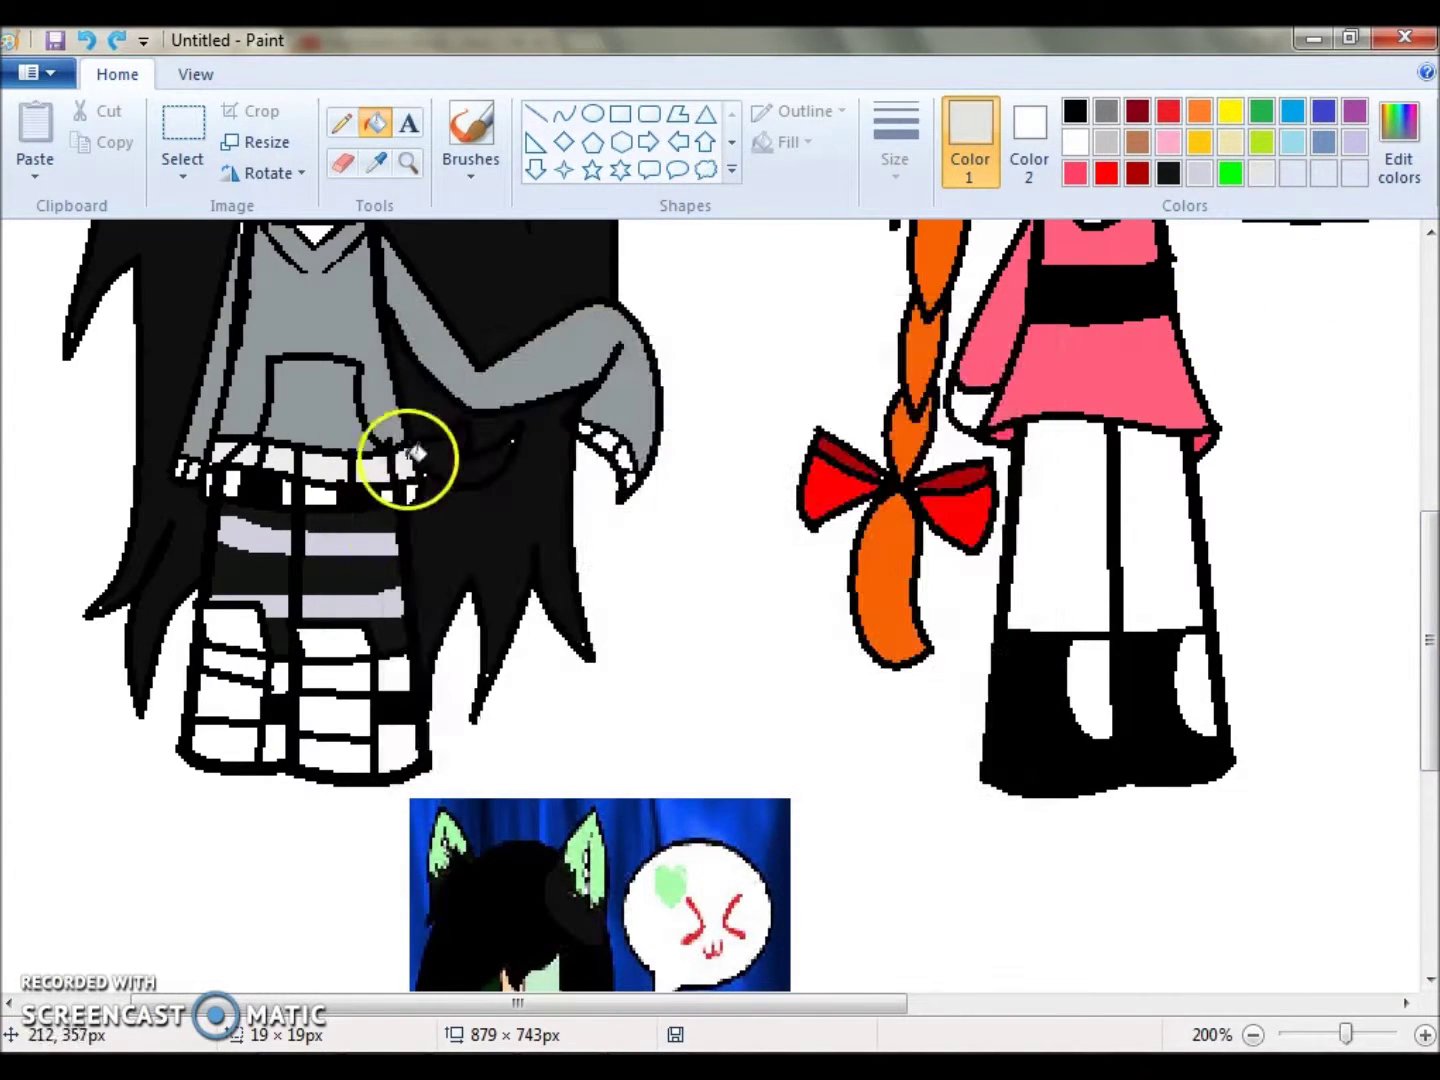
Mix a slightly darker shade of the off-white as another custom colour.
{"action": "left_click", "coordinate": [1399, 140]}
{"action": "left_click_drag", "start_coordinate": [1038, 418], "coordinate": [1038, 445]}
{"action": "left_click", "coordinate": [456, 739]}
Sample the skin tone from the black-haired character's reference picture and fill both figures' faces and exposed skin with it.
{"action": "scroll", "coordinate": [1404, 762], "scroll_direction": "down", "scroll_amount": 5}
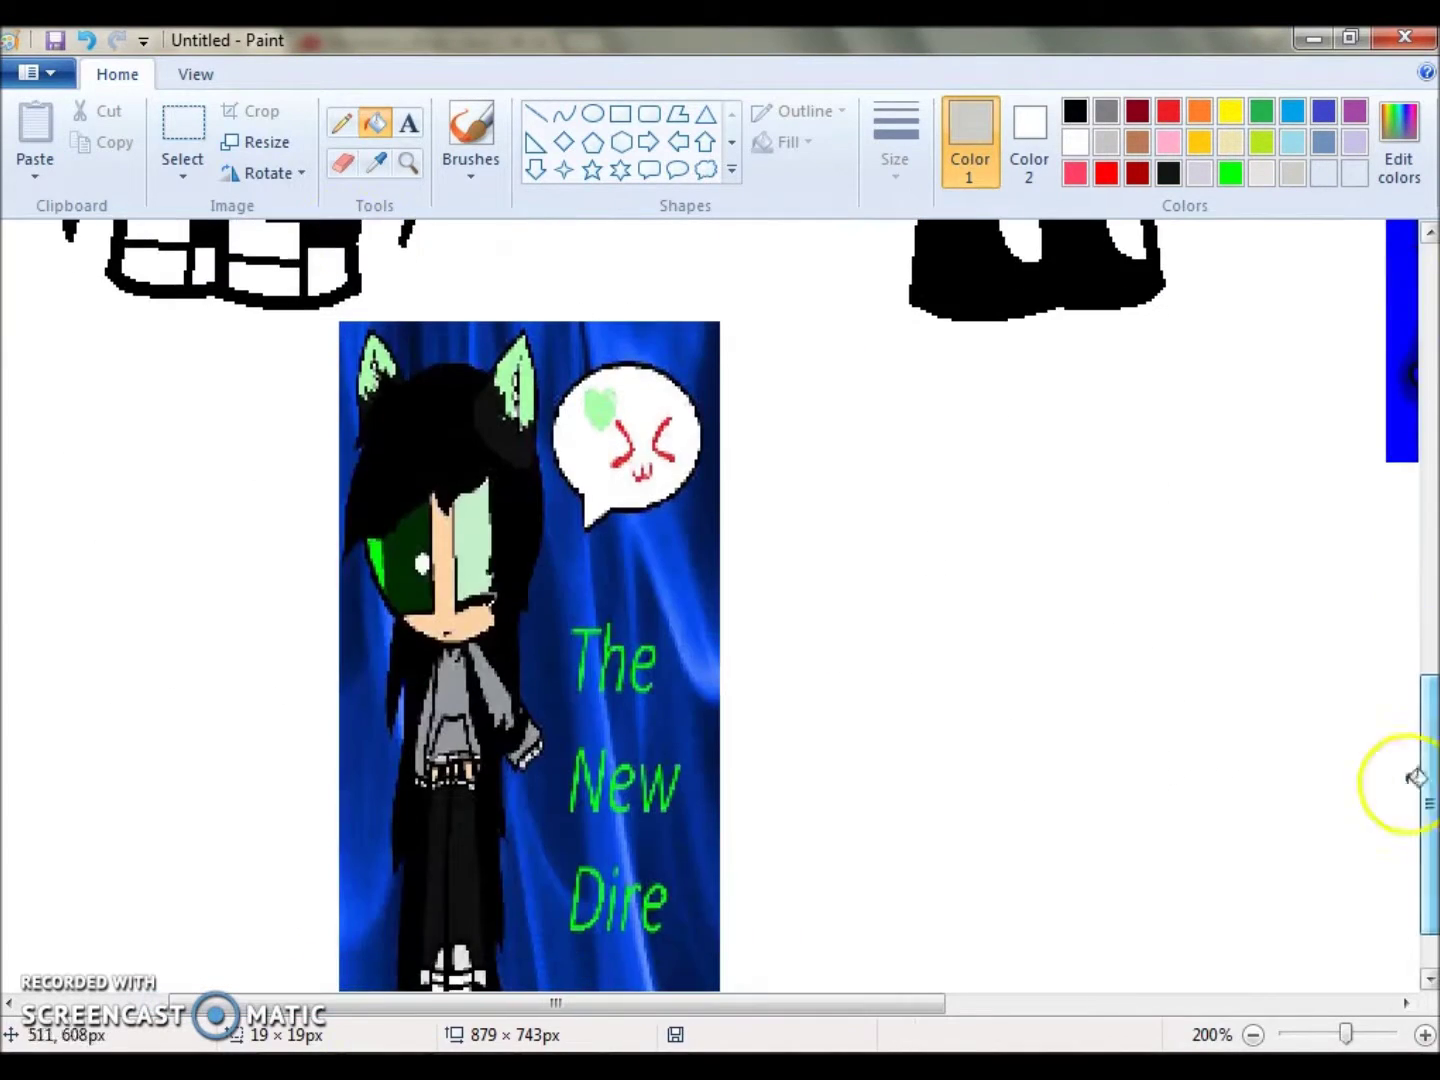
{"action": "left_click", "coordinate": [402, 514]}
{"action": "scroll", "coordinate": [289, 691], "scroll_direction": "up", "scroll_amount": 6}
{"action": "scroll", "coordinate": [242, 462], "scroll_direction": "down", "scroll_amount": 3}
{"action": "left_click", "coordinate": [252, 535]}
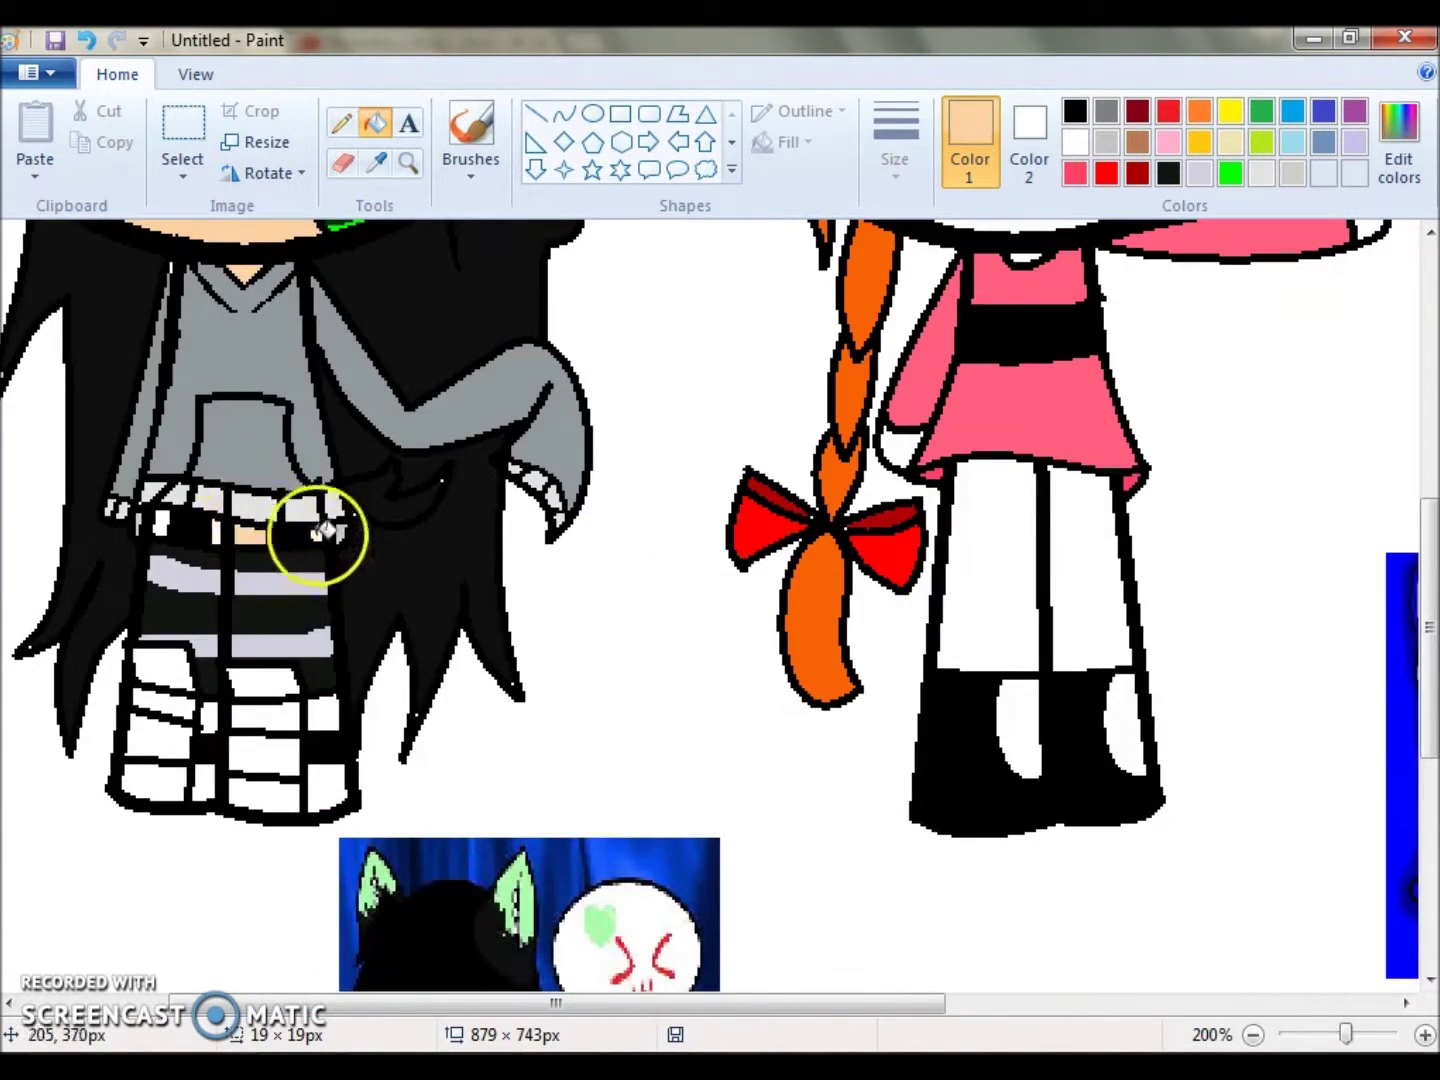
{"action": "scroll", "coordinate": [222, 533], "scroll_direction": "up", "scroll_amount": 3}
{"action": "scroll", "coordinate": [1016, 633], "scroll_direction": "down", "scroll_amount": 5}
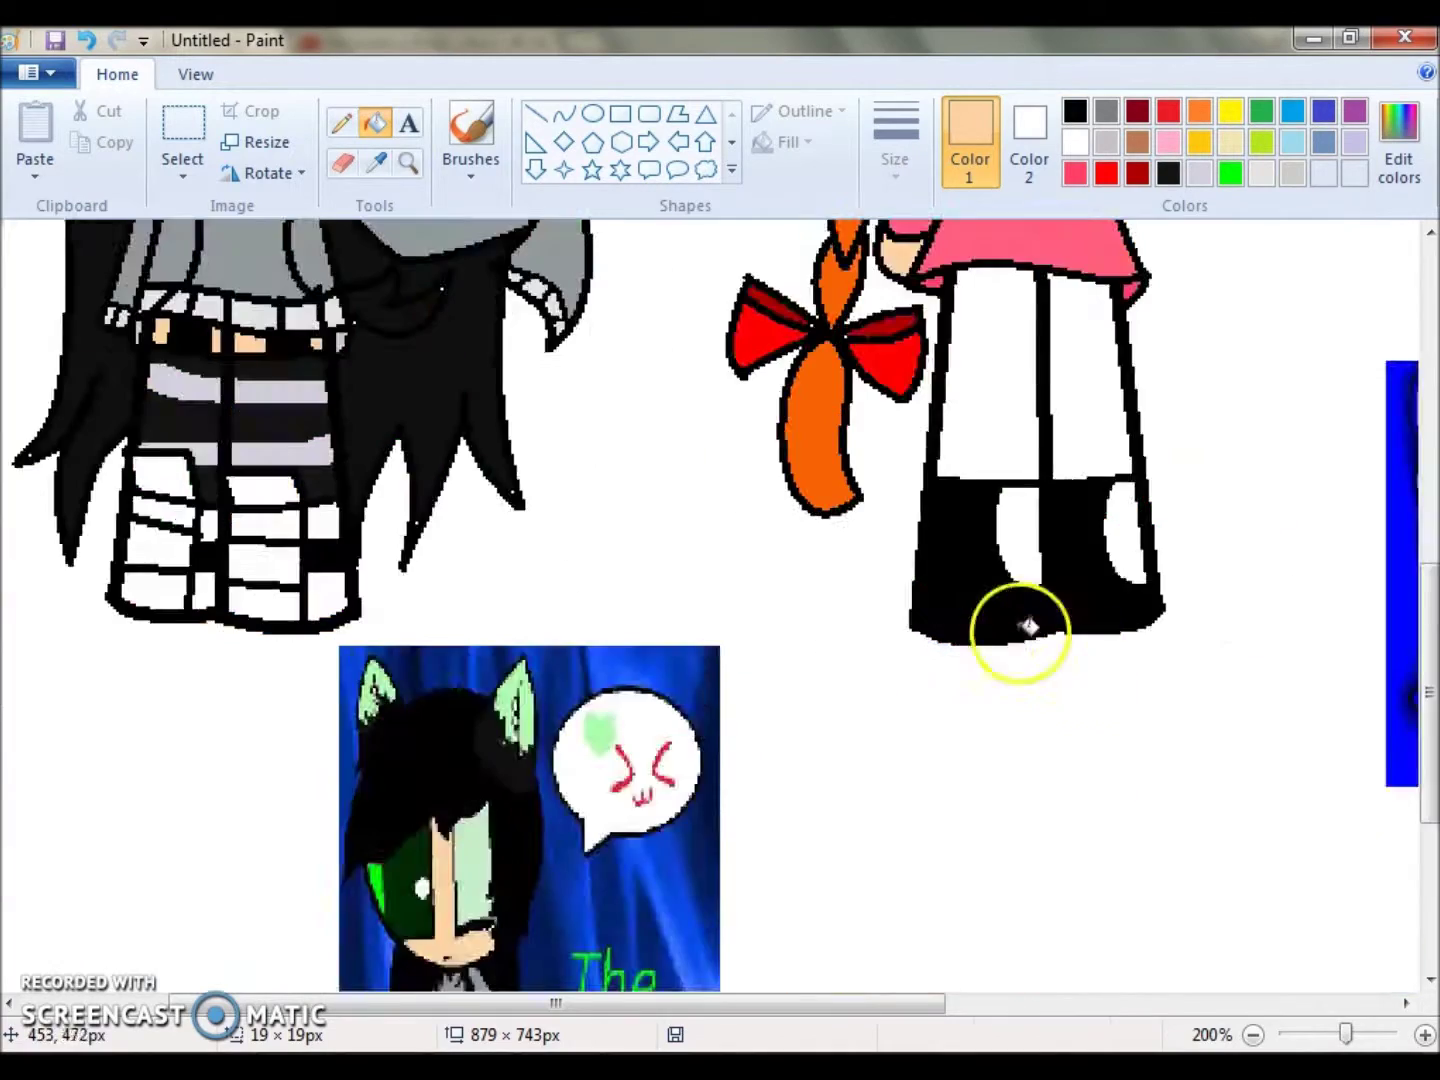
Shorten the canvas to 537 px high, cutting through the black-haired character's reference picture below the figures.
{"action": "scroll", "coordinate": [585, 816], "scroll_direction": "down", "scroll_amount": 2}
{"action": "scroll", "coordinate": [585, 816], "scroll_direction": "up", "scroll_amount": 2}
{"action": "scroll", "coordinate": [1102, 588], "scroll_direction": "down", "scroll_amount": 3}
{"action": "scroll", "coordinate": [476, 303], "scroll_direction": "up", "scroll_amount": 3}
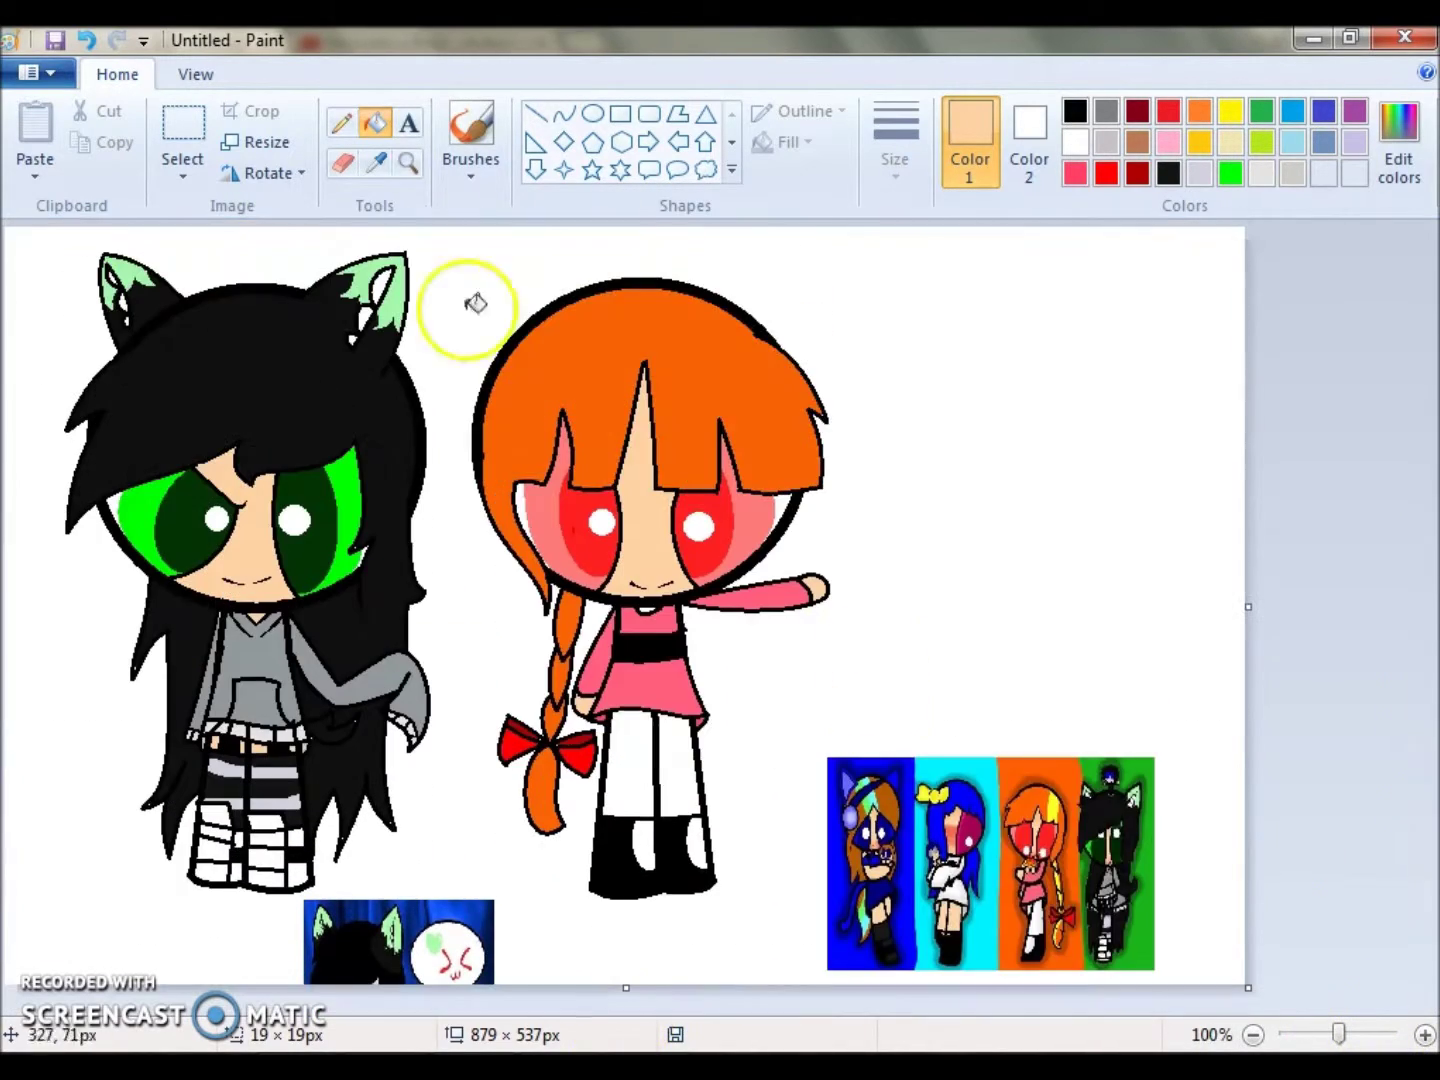
Replace the hair orange with yellow along a streak through the orange-haired figure's bangs and braid, using the eraser.
{"action": "left_click", "coordinate": [769, 398]}
{"action": "left_click", "coordinate": [1398, 140]}
{"action": "left_click", "coordinate": [466, 746]}
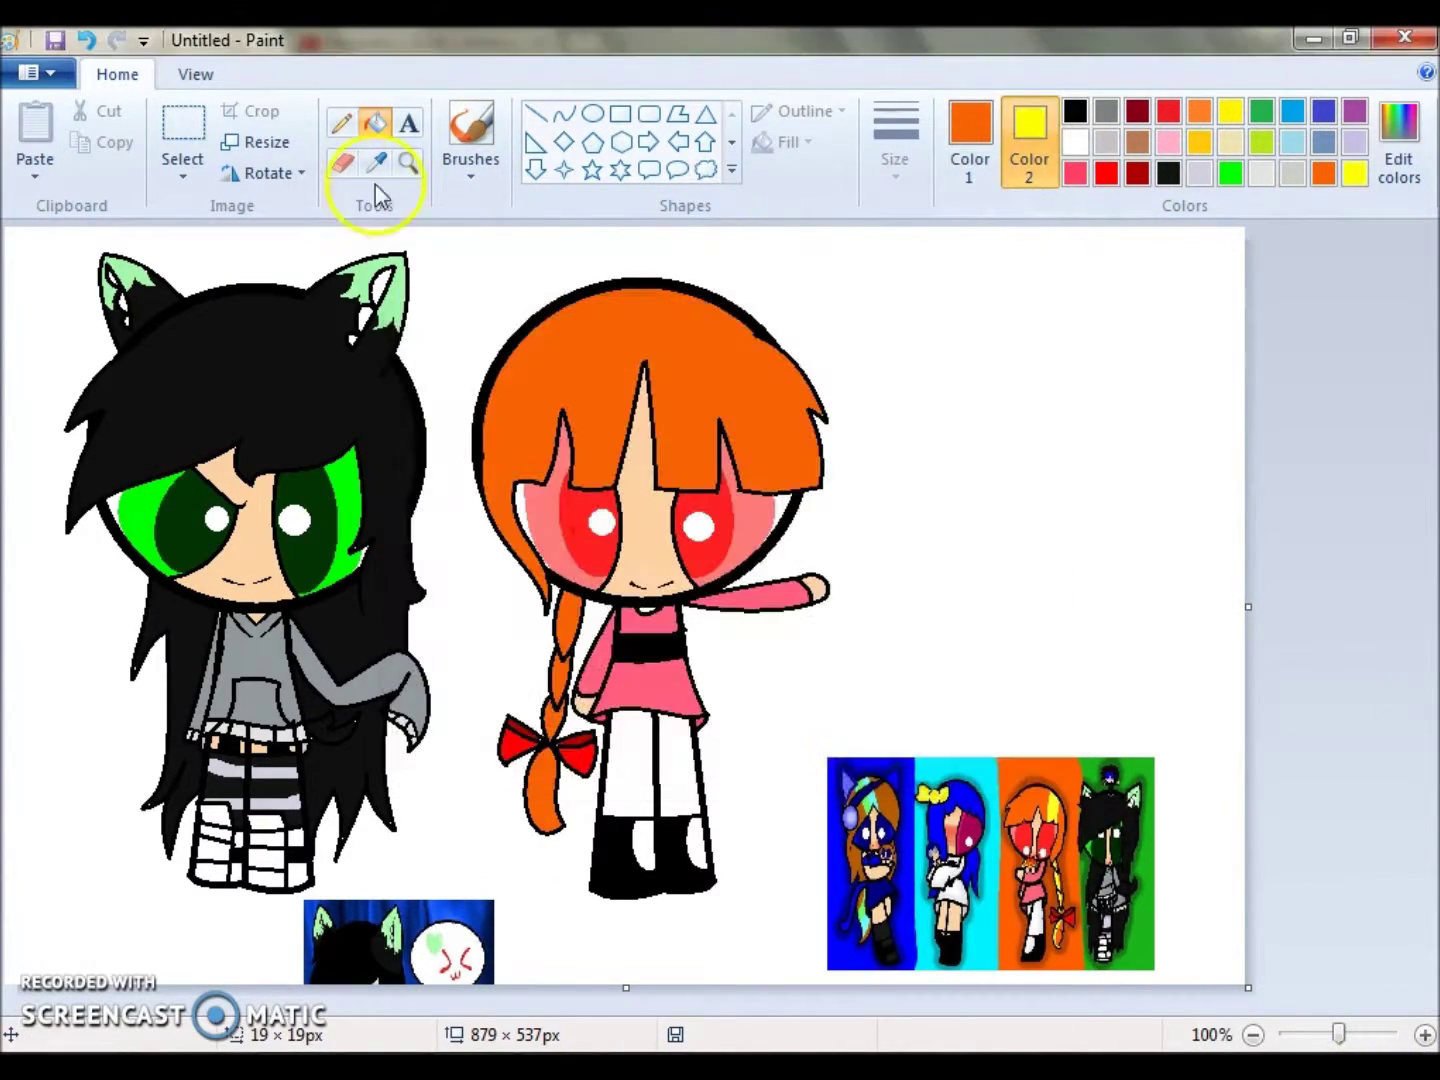
{"action": "left_click_drag", "start_coordinate": [556, 312], "coordinate": [574, 345]}
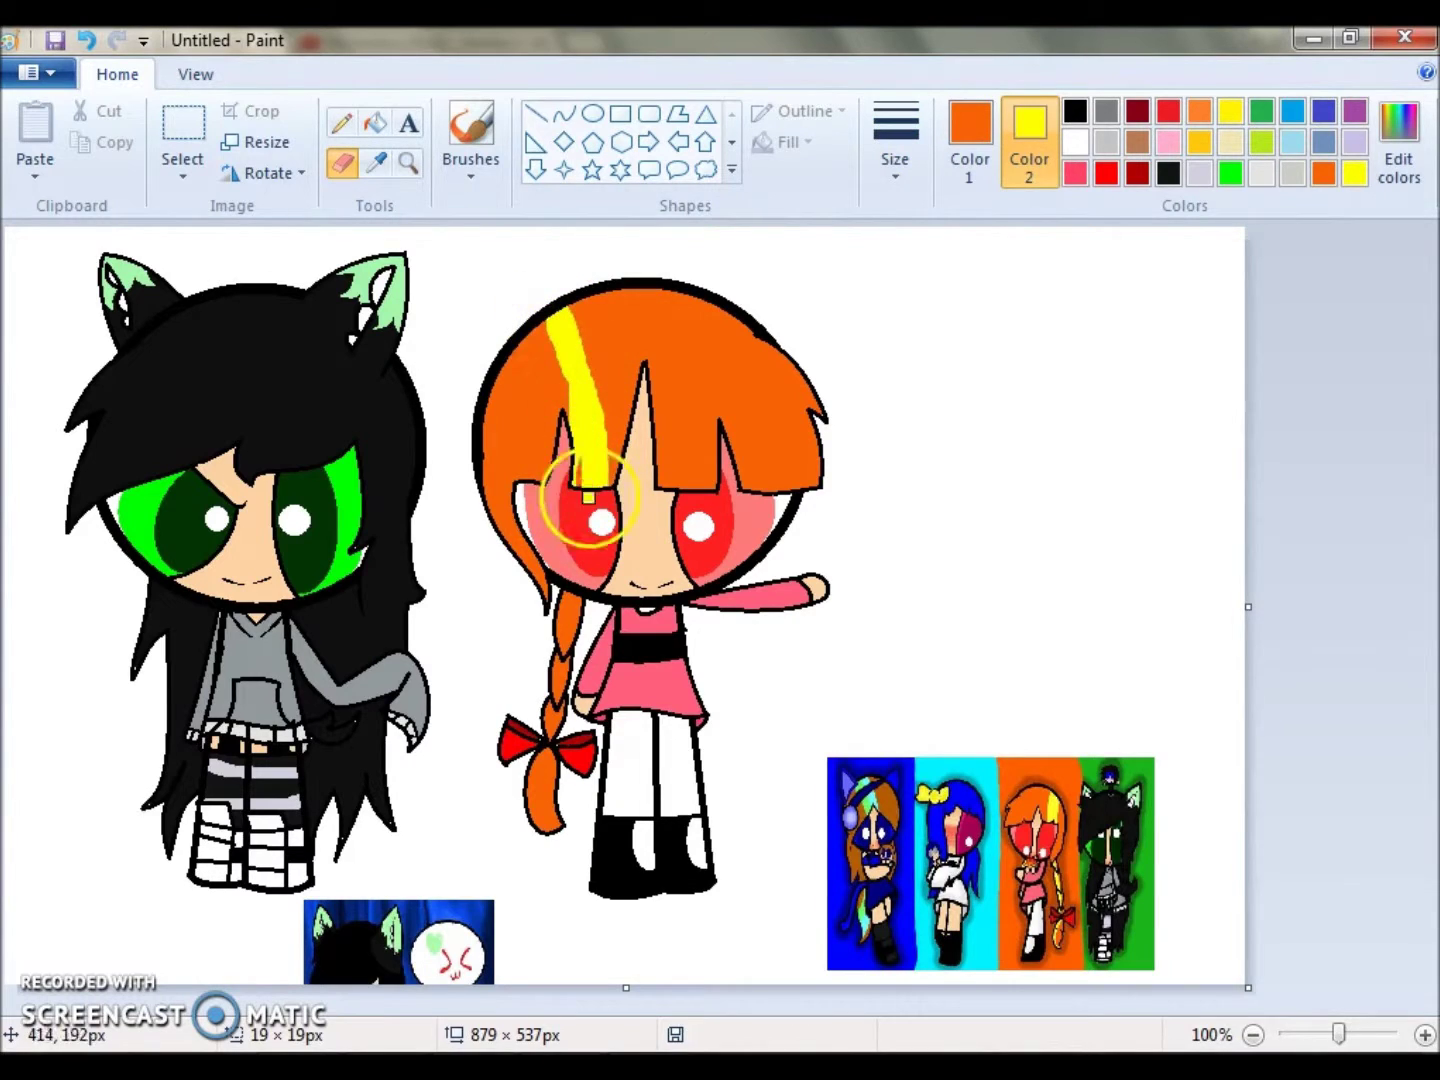
Narrow the canvas to 597 px wide and delete the leftover pieces of both reference pictures.
{"action": "left_click_drag", "start_coordinate": [1248, 606], "coordinate": [850, 606]}
{"action": "left_click", "coordinate": [182, 130]}
{"action": "left_click_drag", "start_coordinate": [300, 893], "coordinate": [596, 990]}
{"action": "key", "text": "Delete"}
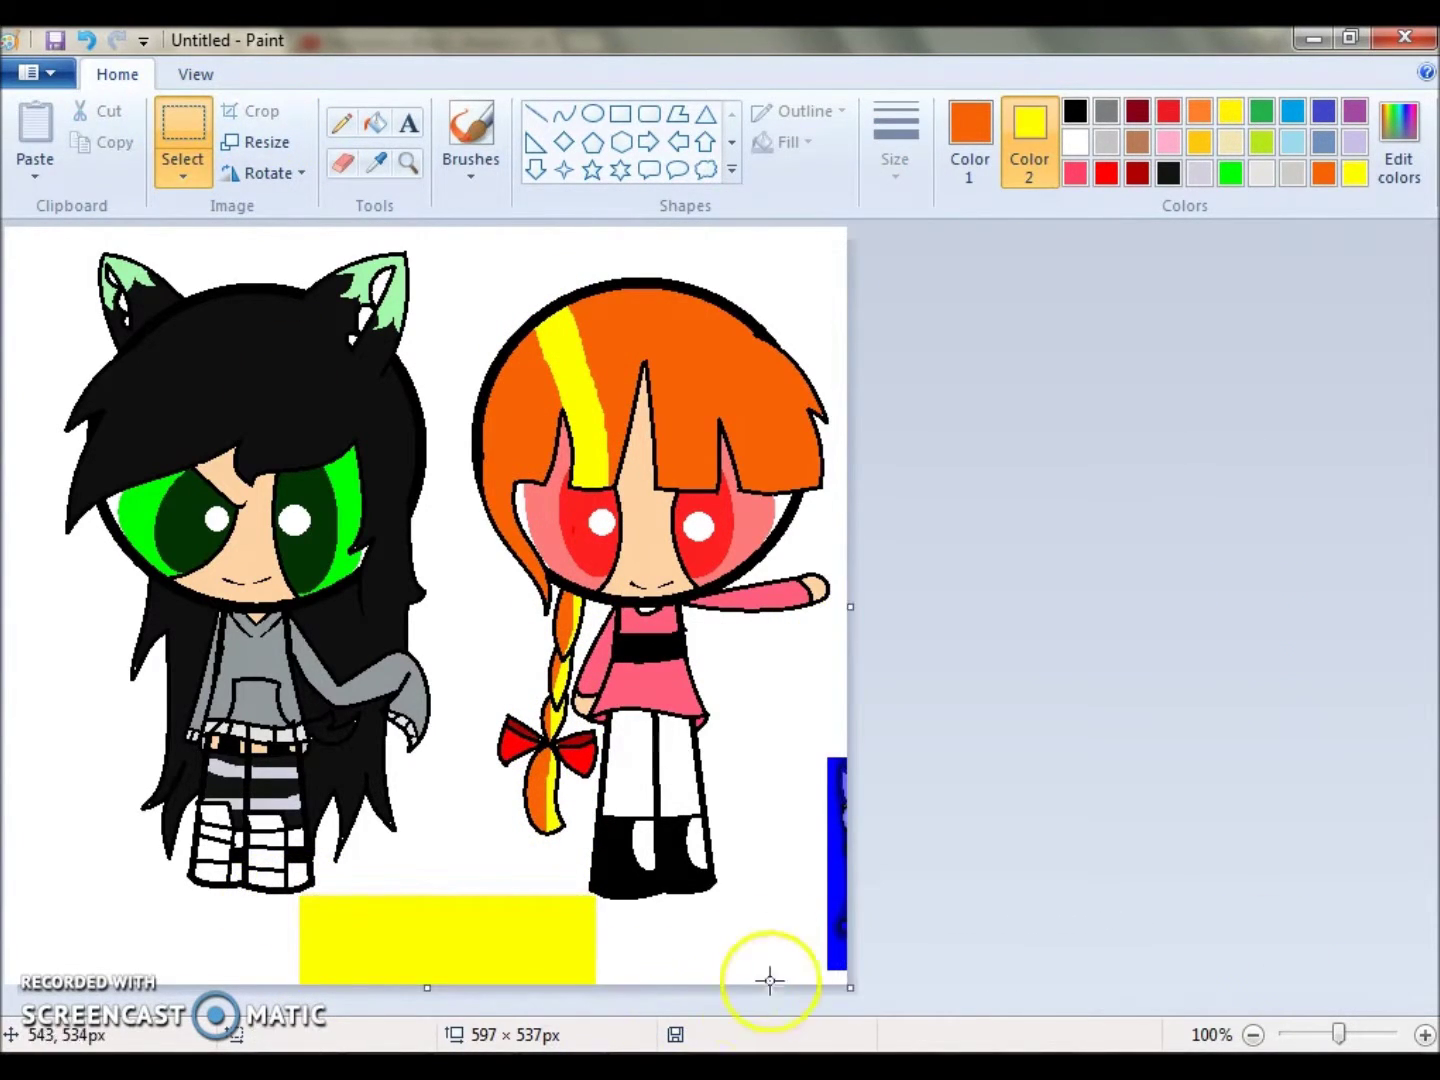
{"action": "left_click_drag", "start_coordinate": [770, 981], "coordinate": [1152, 697]}
{"action": "key", "text": "Delete"}
Fill the yellow areas left by the deleted reference pieces with white and adjust the canvas height and width.
{"action": "left_click", "coordinate": [1075, 142]}
{"action": "left_click", "coordinate": [969, 140]}
{"action": "left_click", "coordinate": [1075, 142]}
{"action": "left_click", "coordinate": [375, 122]}
{"action": "left_click", "coordinate": [810, 840]}
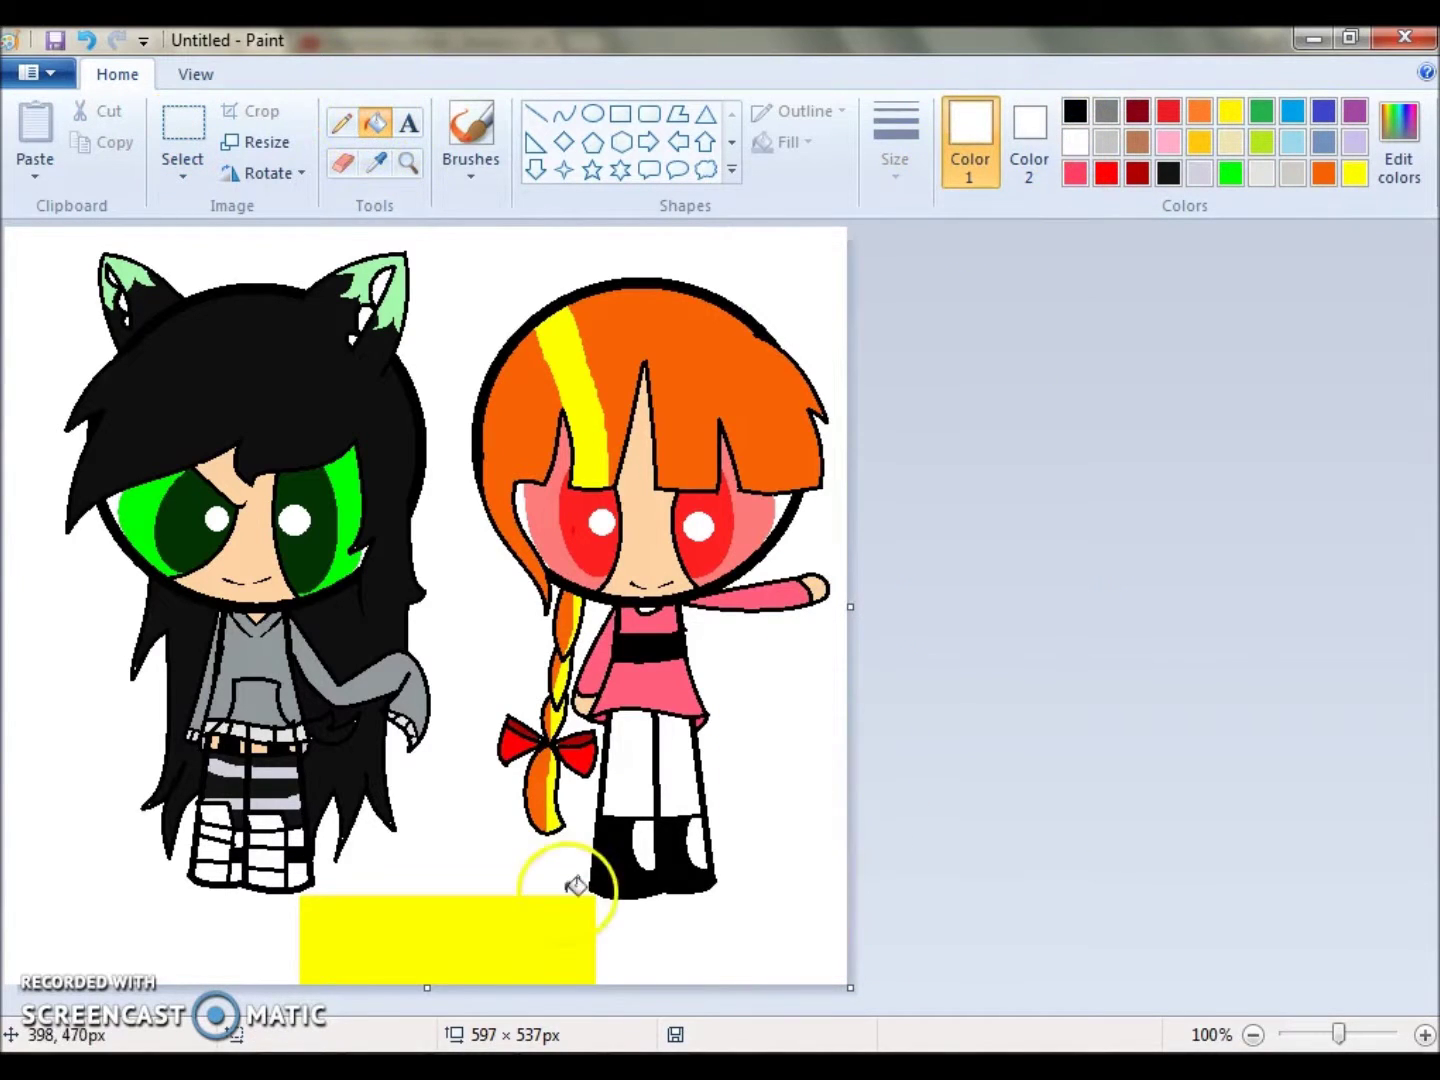
{"action": "left_click", "coordinate": [575, 905]}
{"action": "left_click_drag", "start_coordinate": [427, 987], "coordinate": [424, 958]}
{"action": "mouse_move", "coordinate": [850, 593]}
{"action": "left_mouse_down"}
{"action": "mouse_move", "coordinate": [1080, 575]}
{"action": "mouse_move", "coordinate": [1035, 598]}
{"action": "left_mouse_up"}
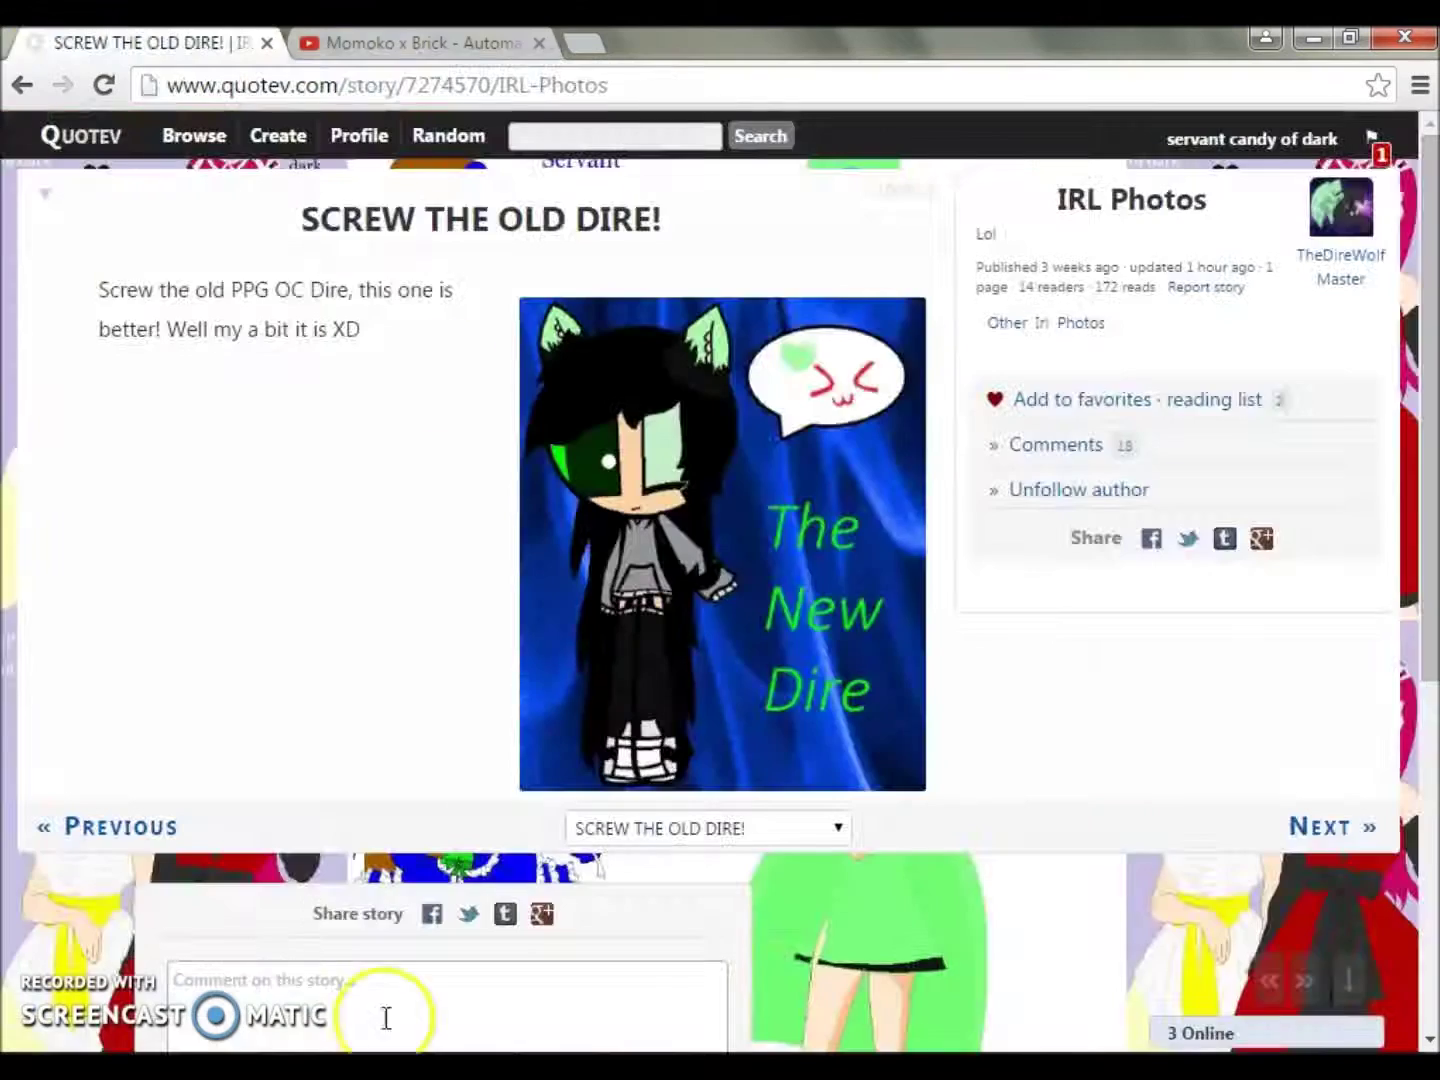
Switch to the Quotev group thread in the browser and begin writing a reply.
{"action": "key", "text": "ctrl+Tab"}
{"action": "key", "text": "ctrl+Tab"}
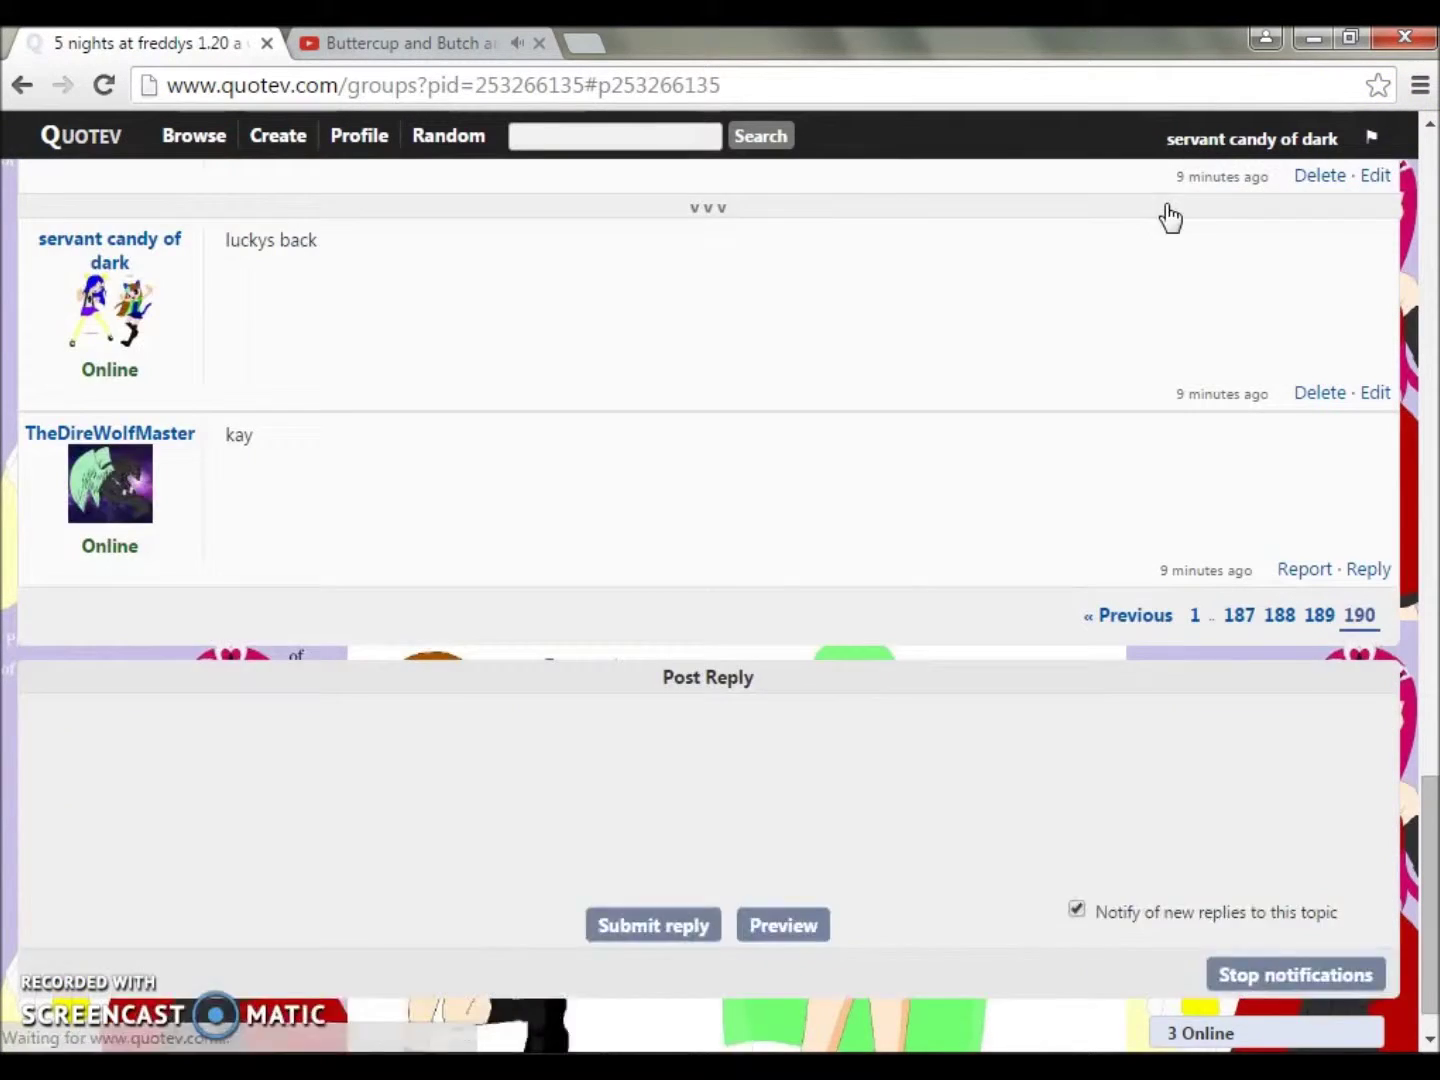
{"action": "left_click", "coordinate": [782, 594]}
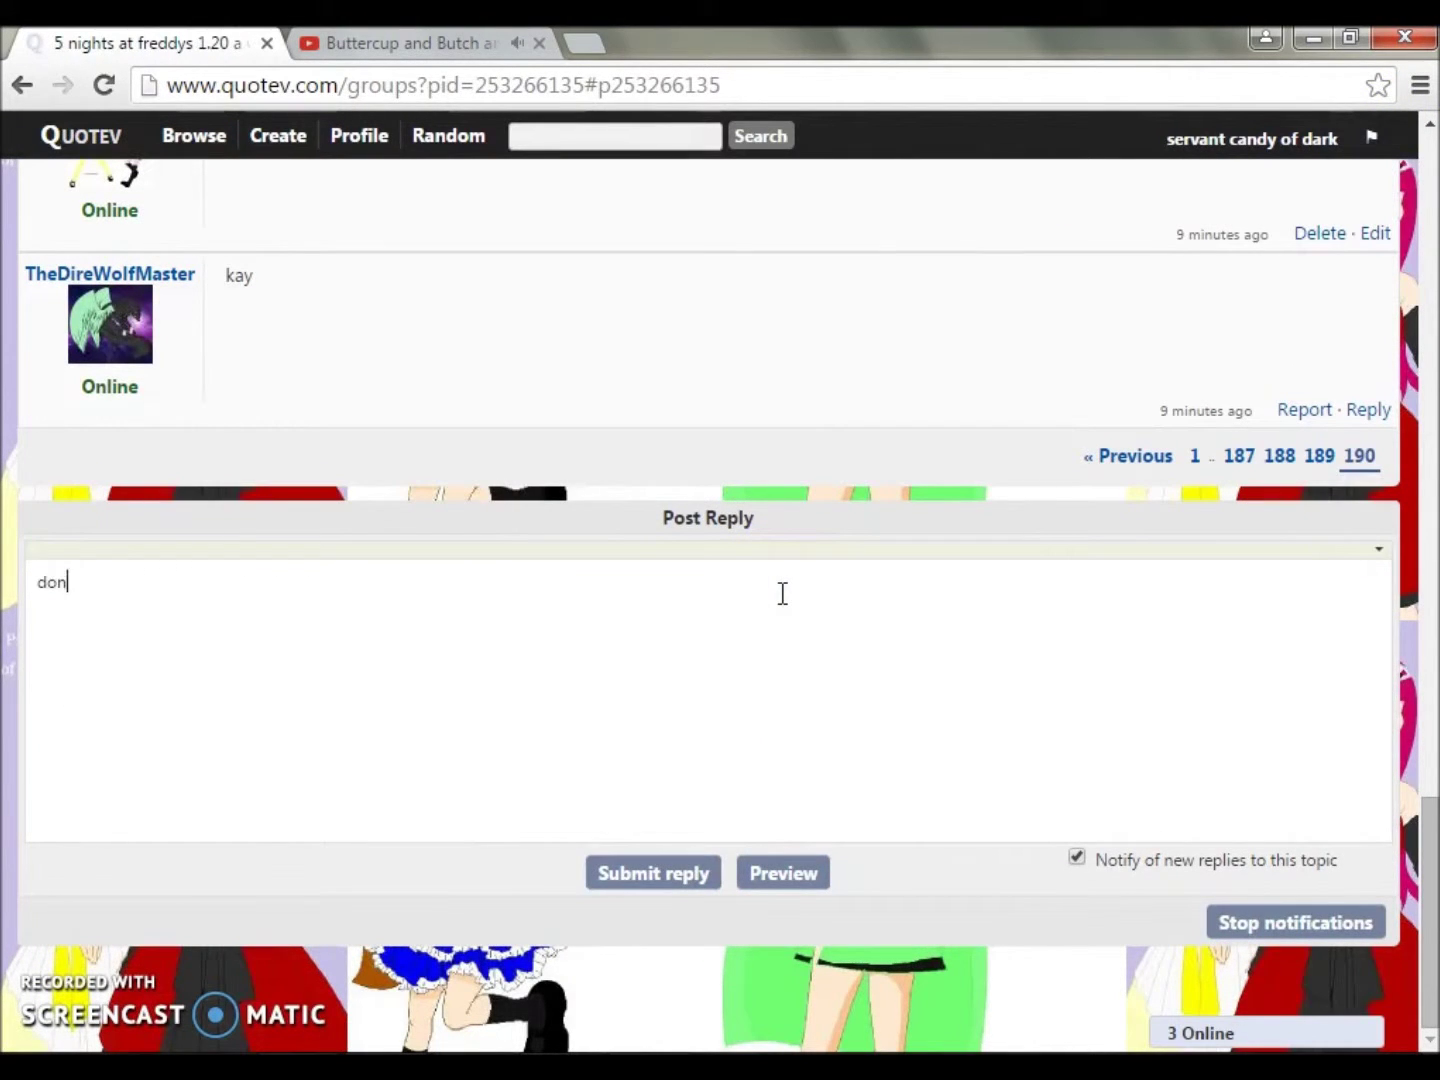